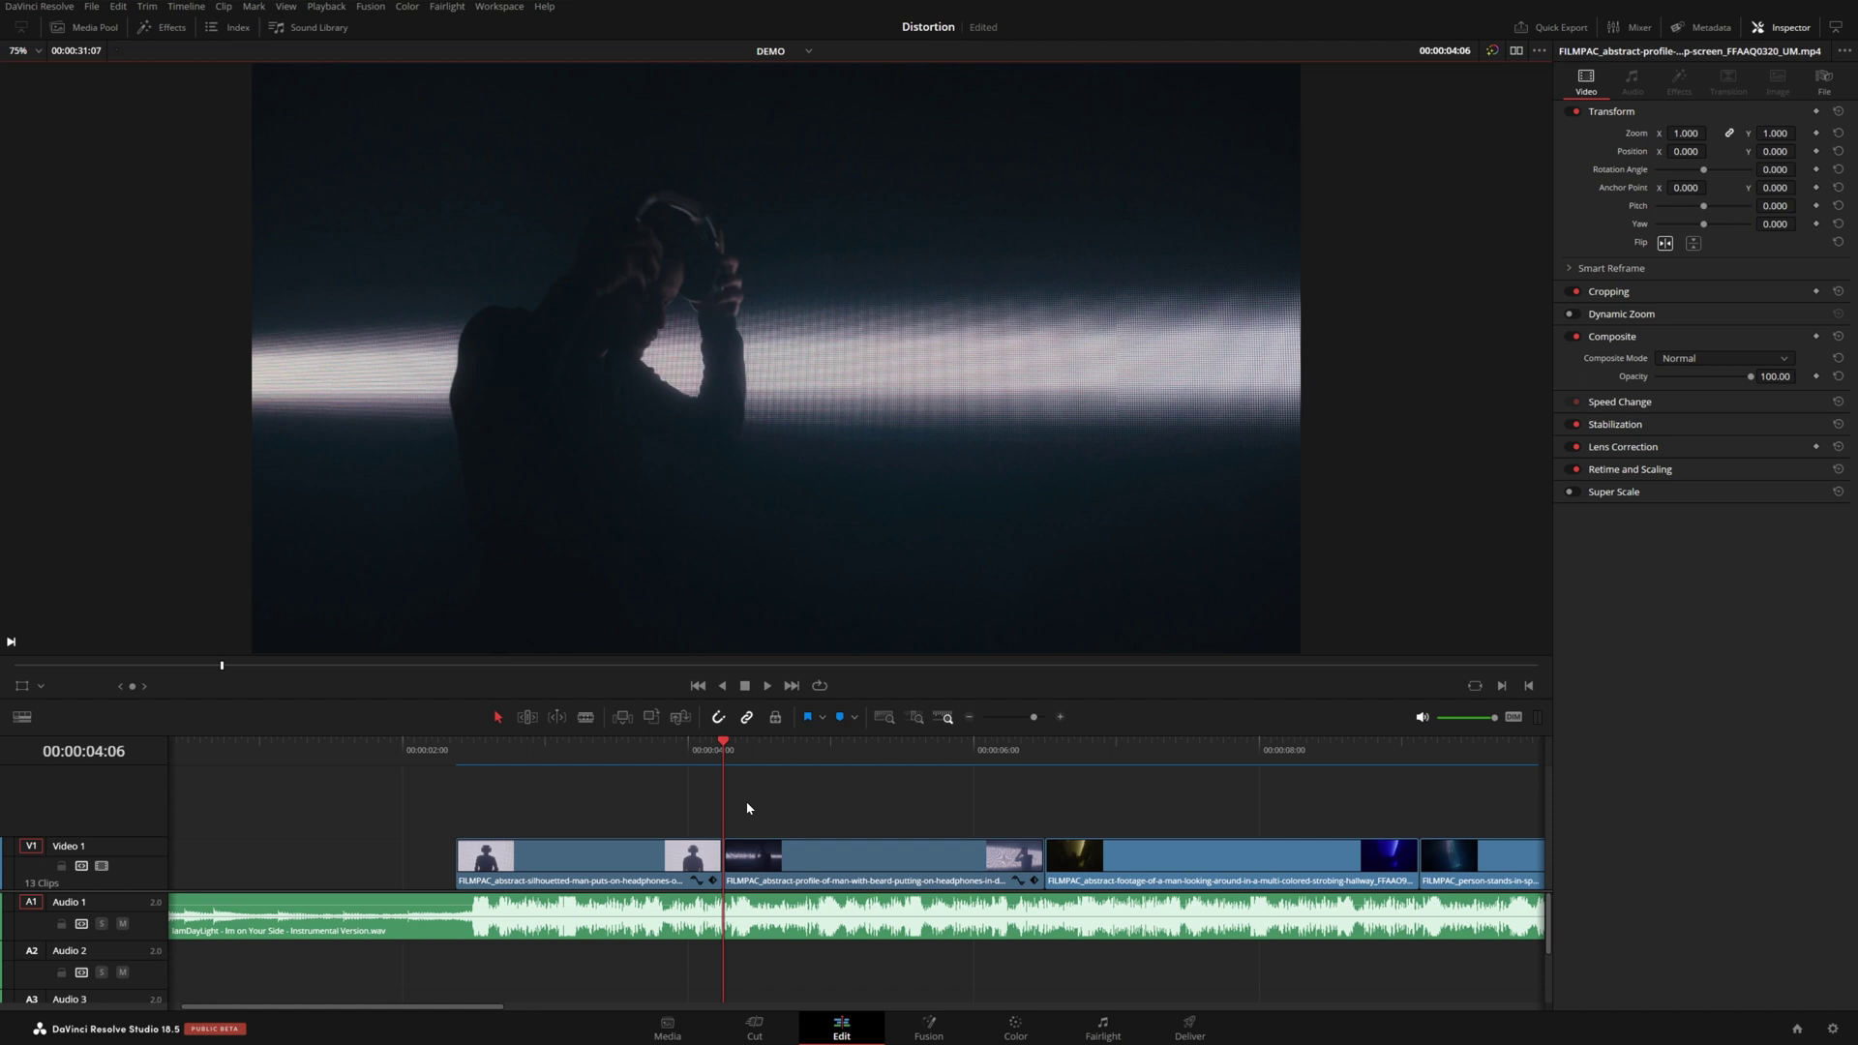
Show the MotionVFX mTransition Distortion presets 01–50 in the Effects library, in two columns
click(168, 30)
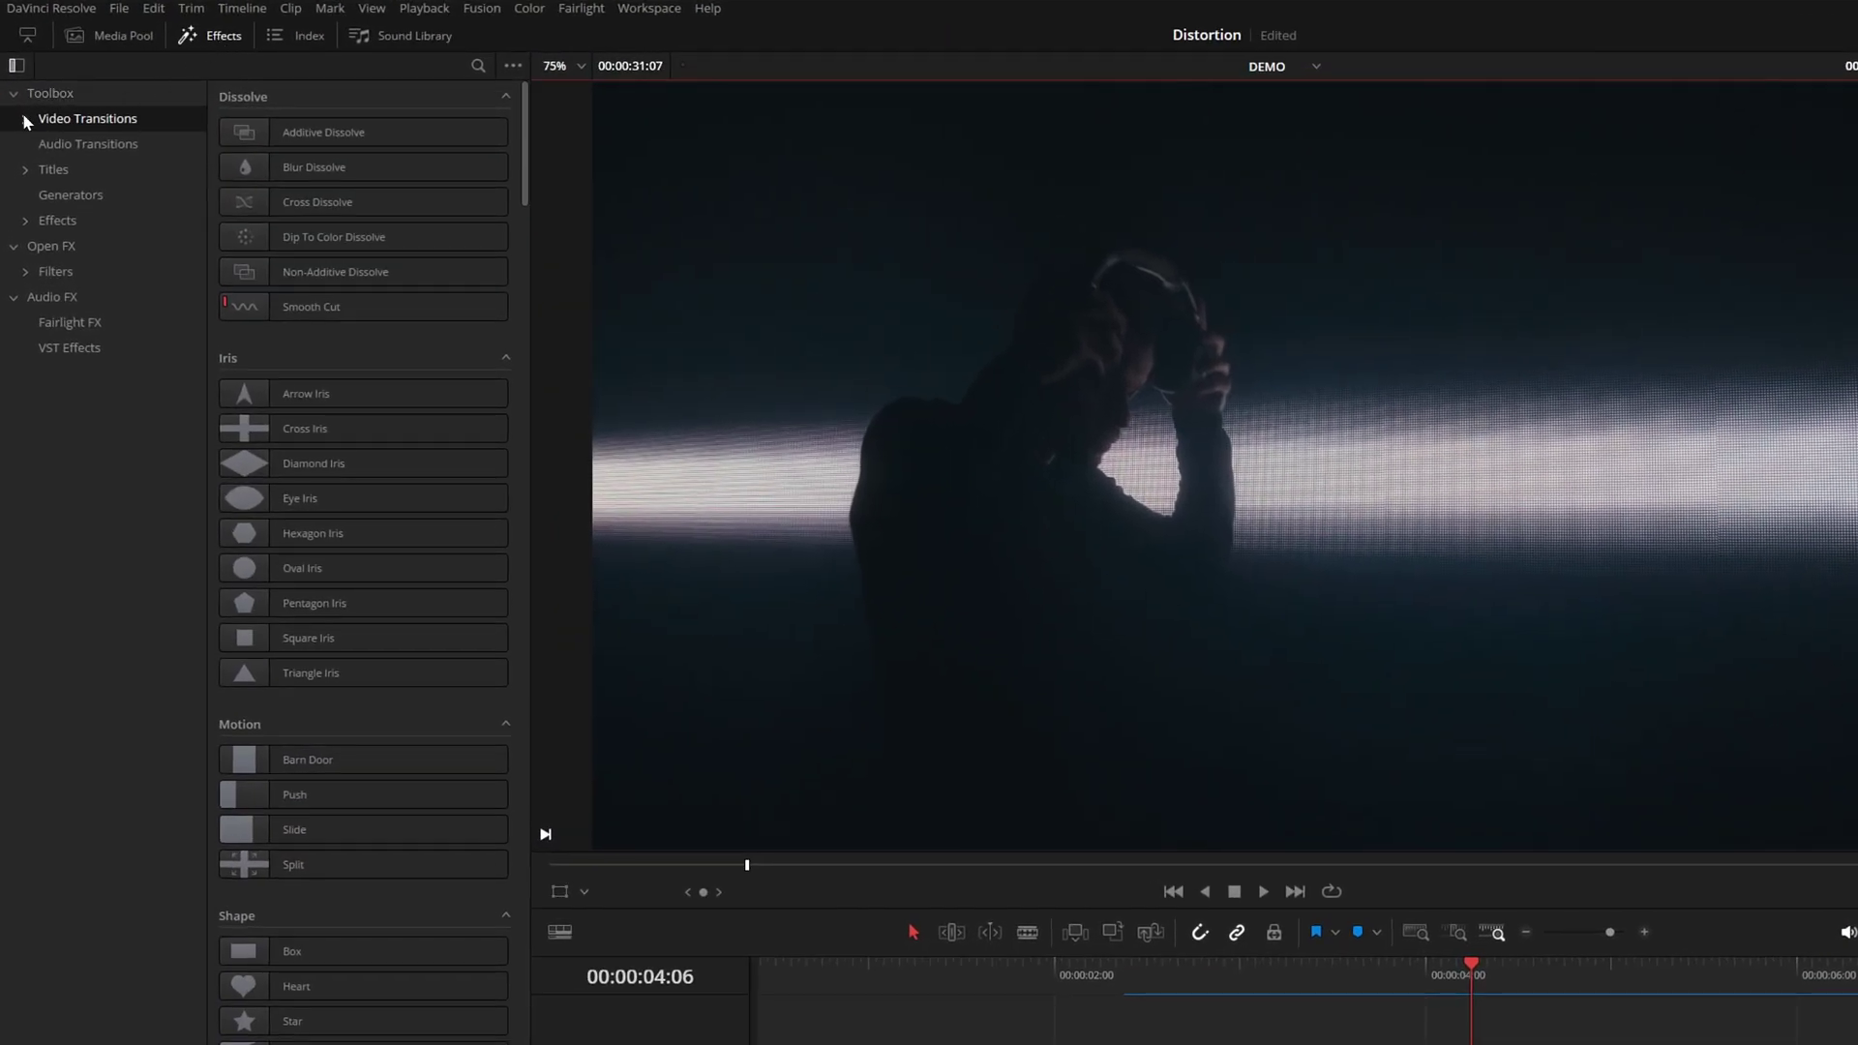
click(26, 119)
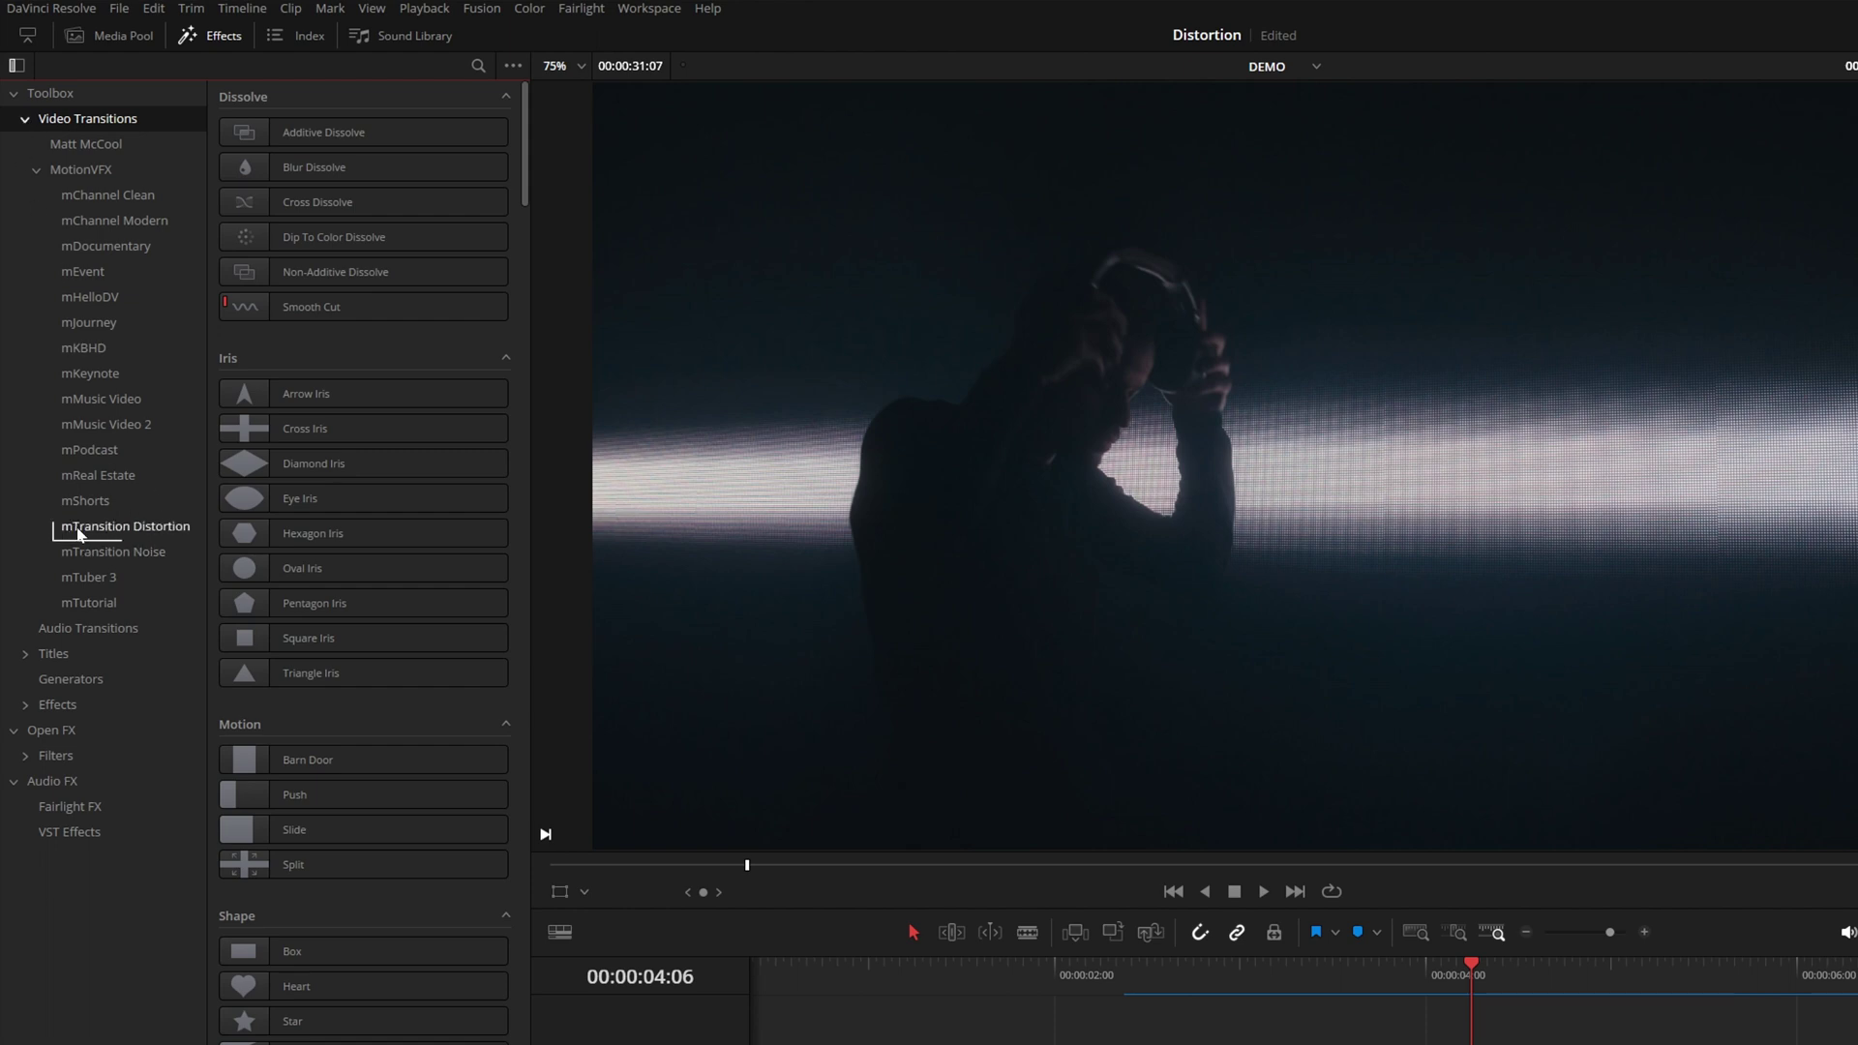
click(157, 532)
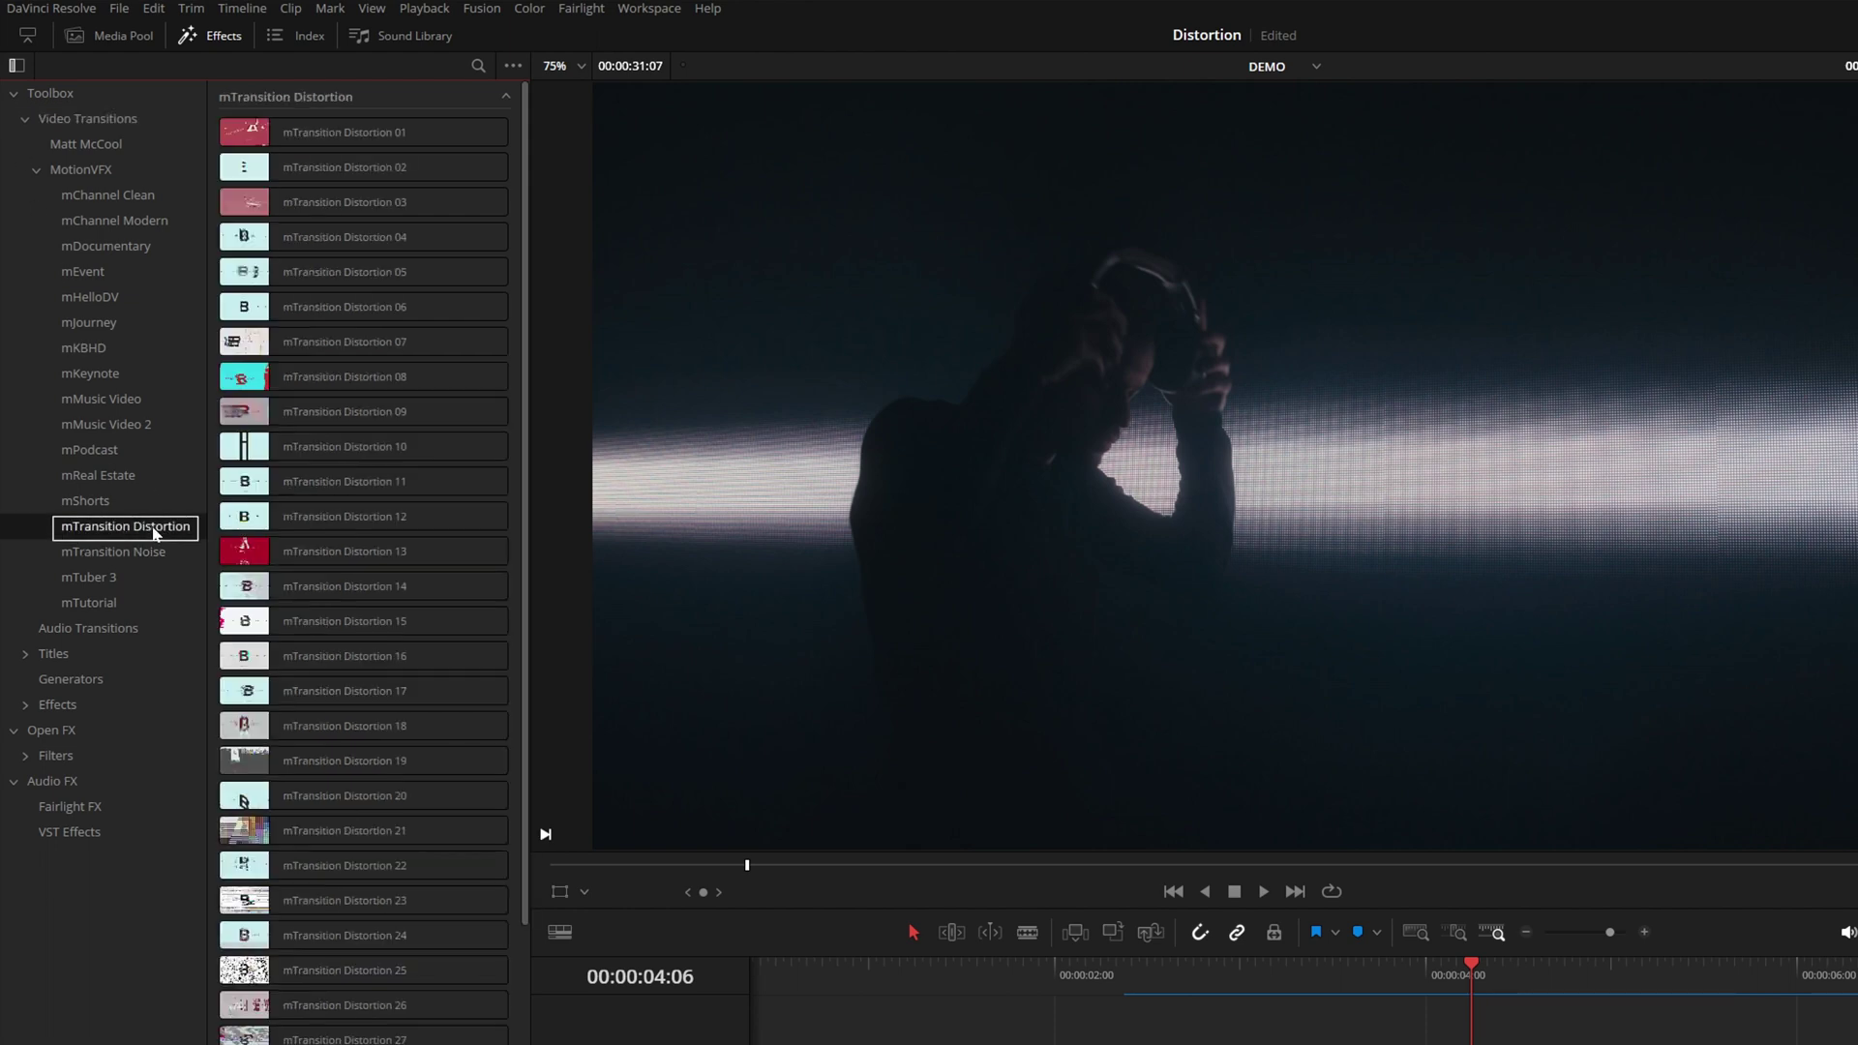
drag(528, 160, 540, 620)
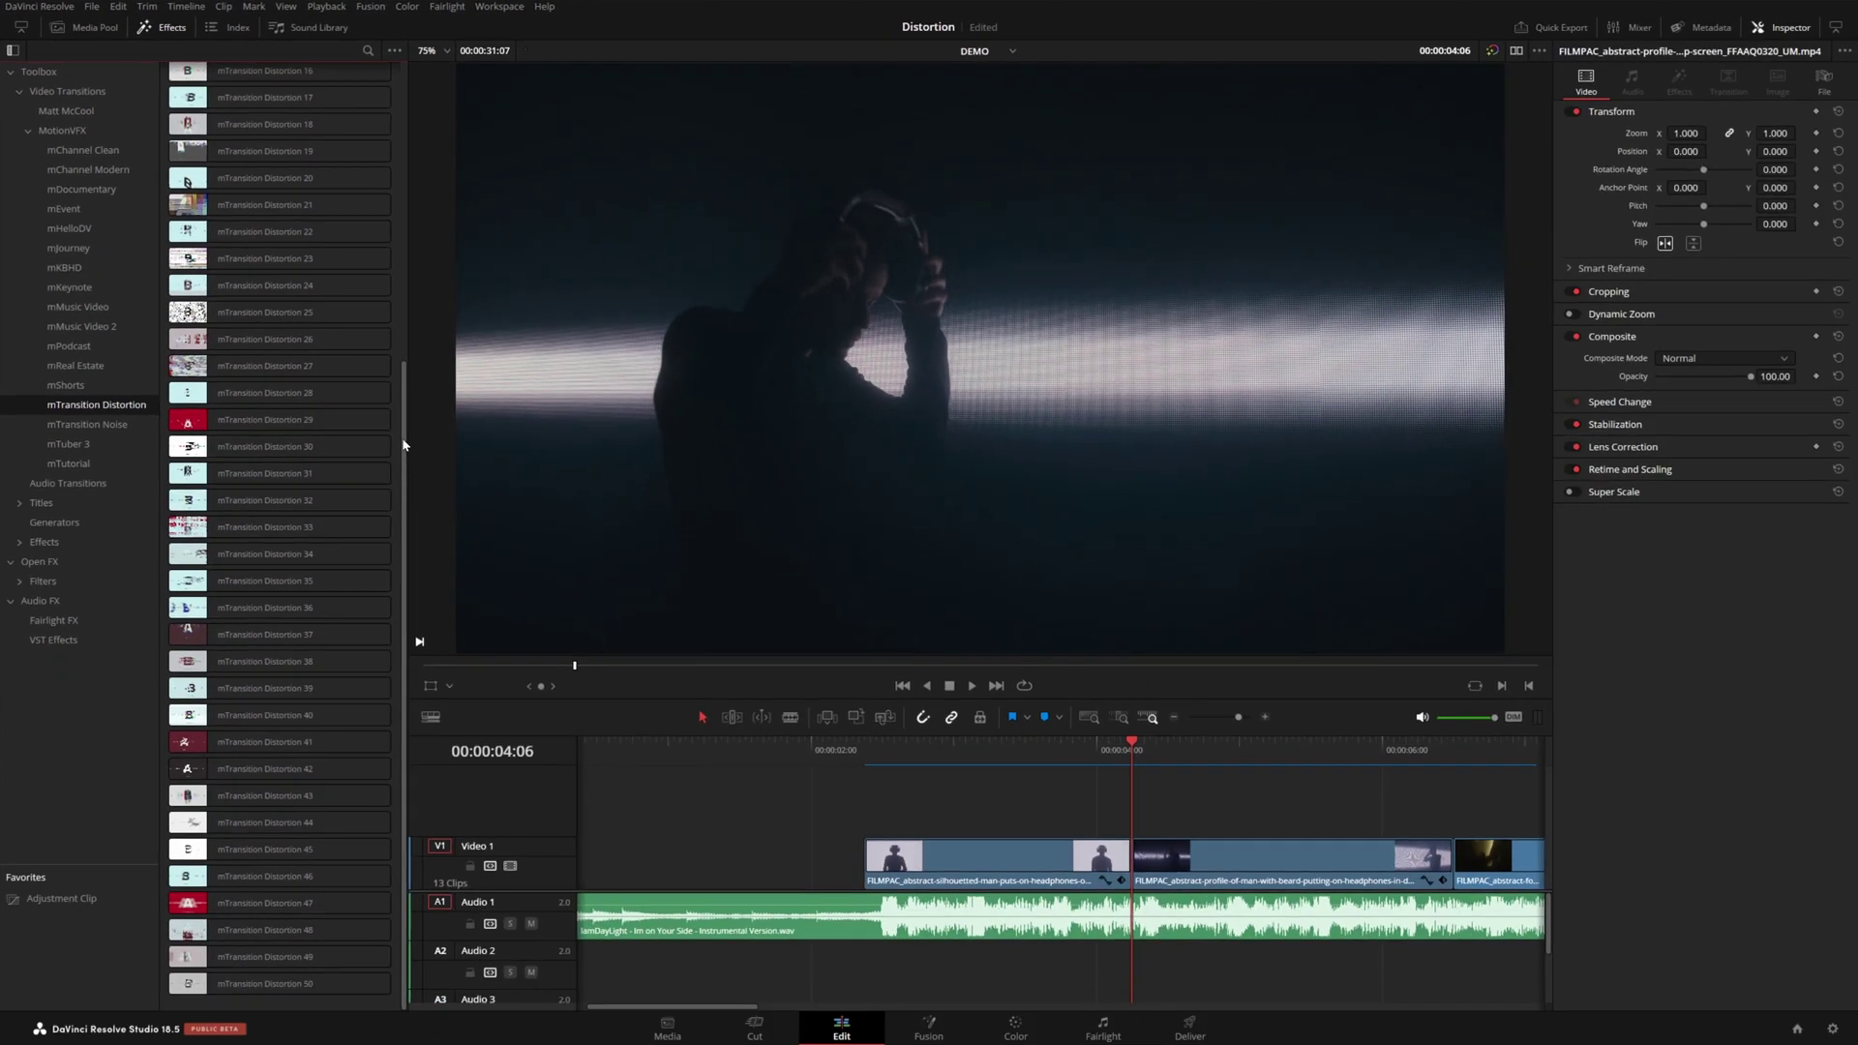
drag(403, 445, 409, 94)
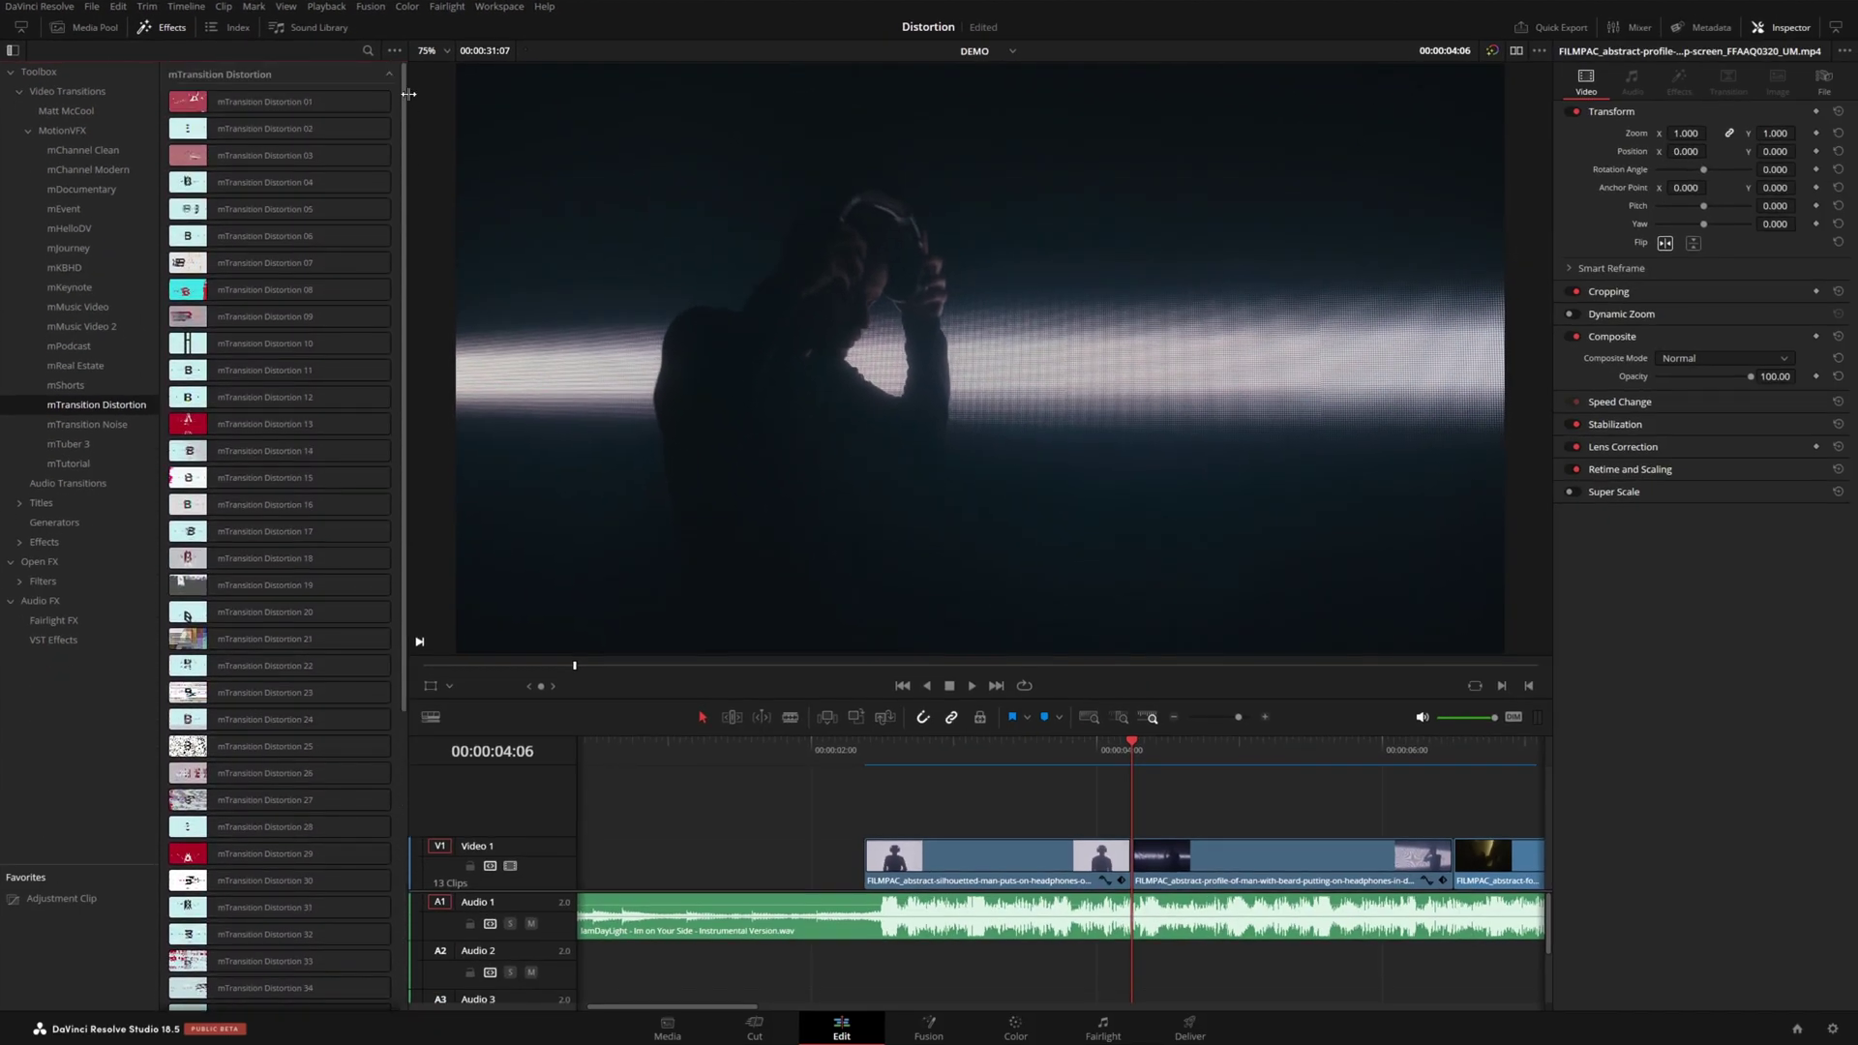
click(10, 51)
click(392, 50)
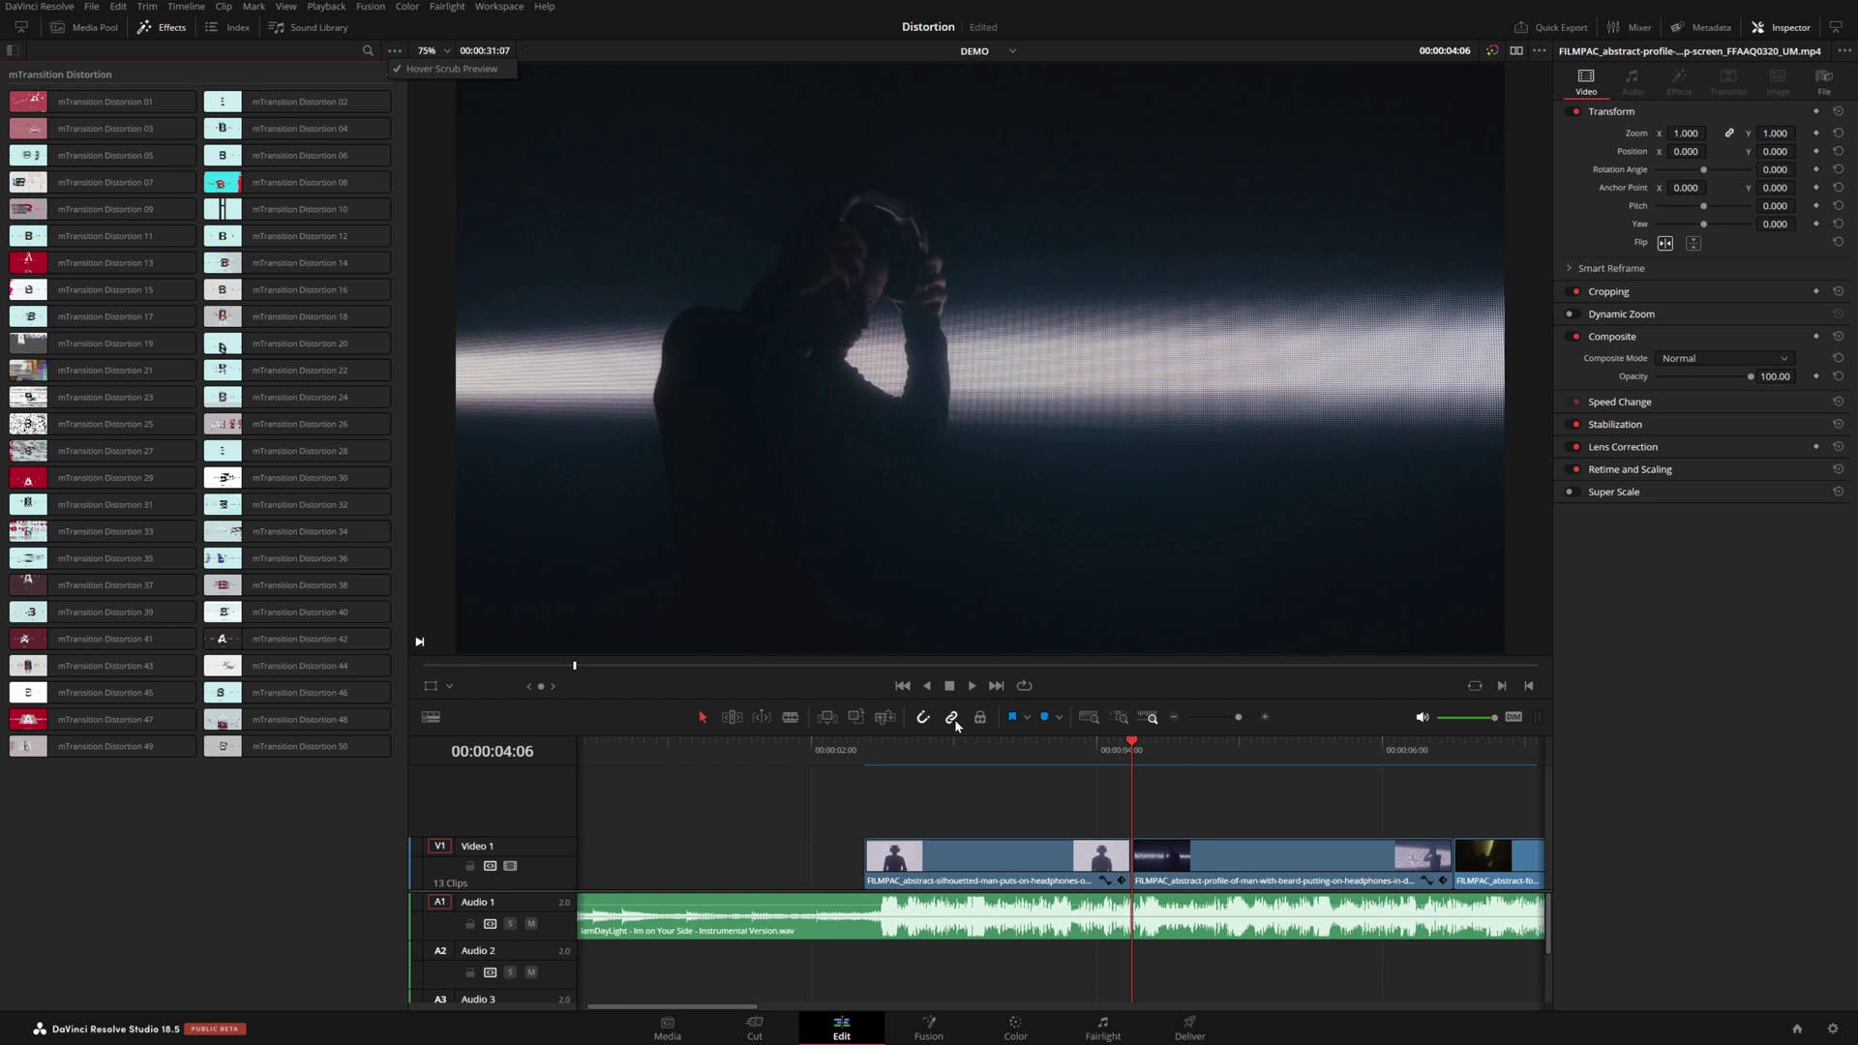
click(95, 159)
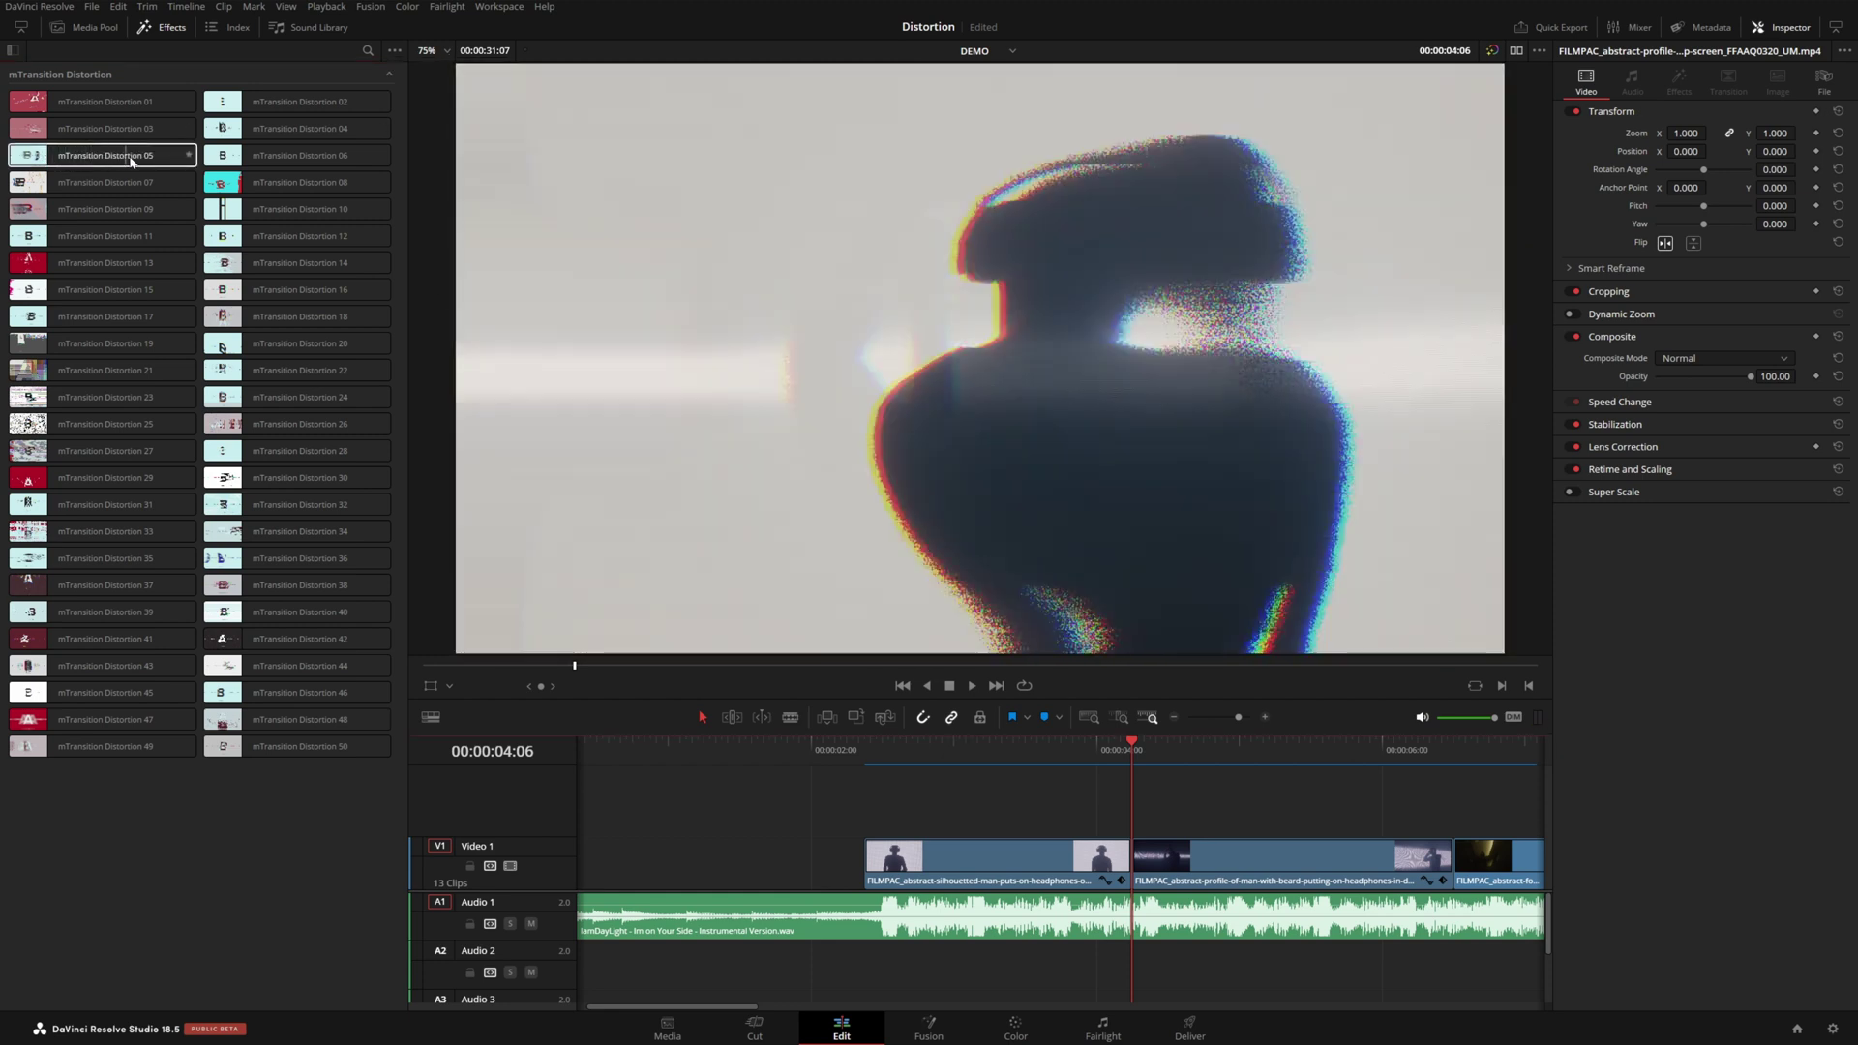
mouse_move(115, 190)
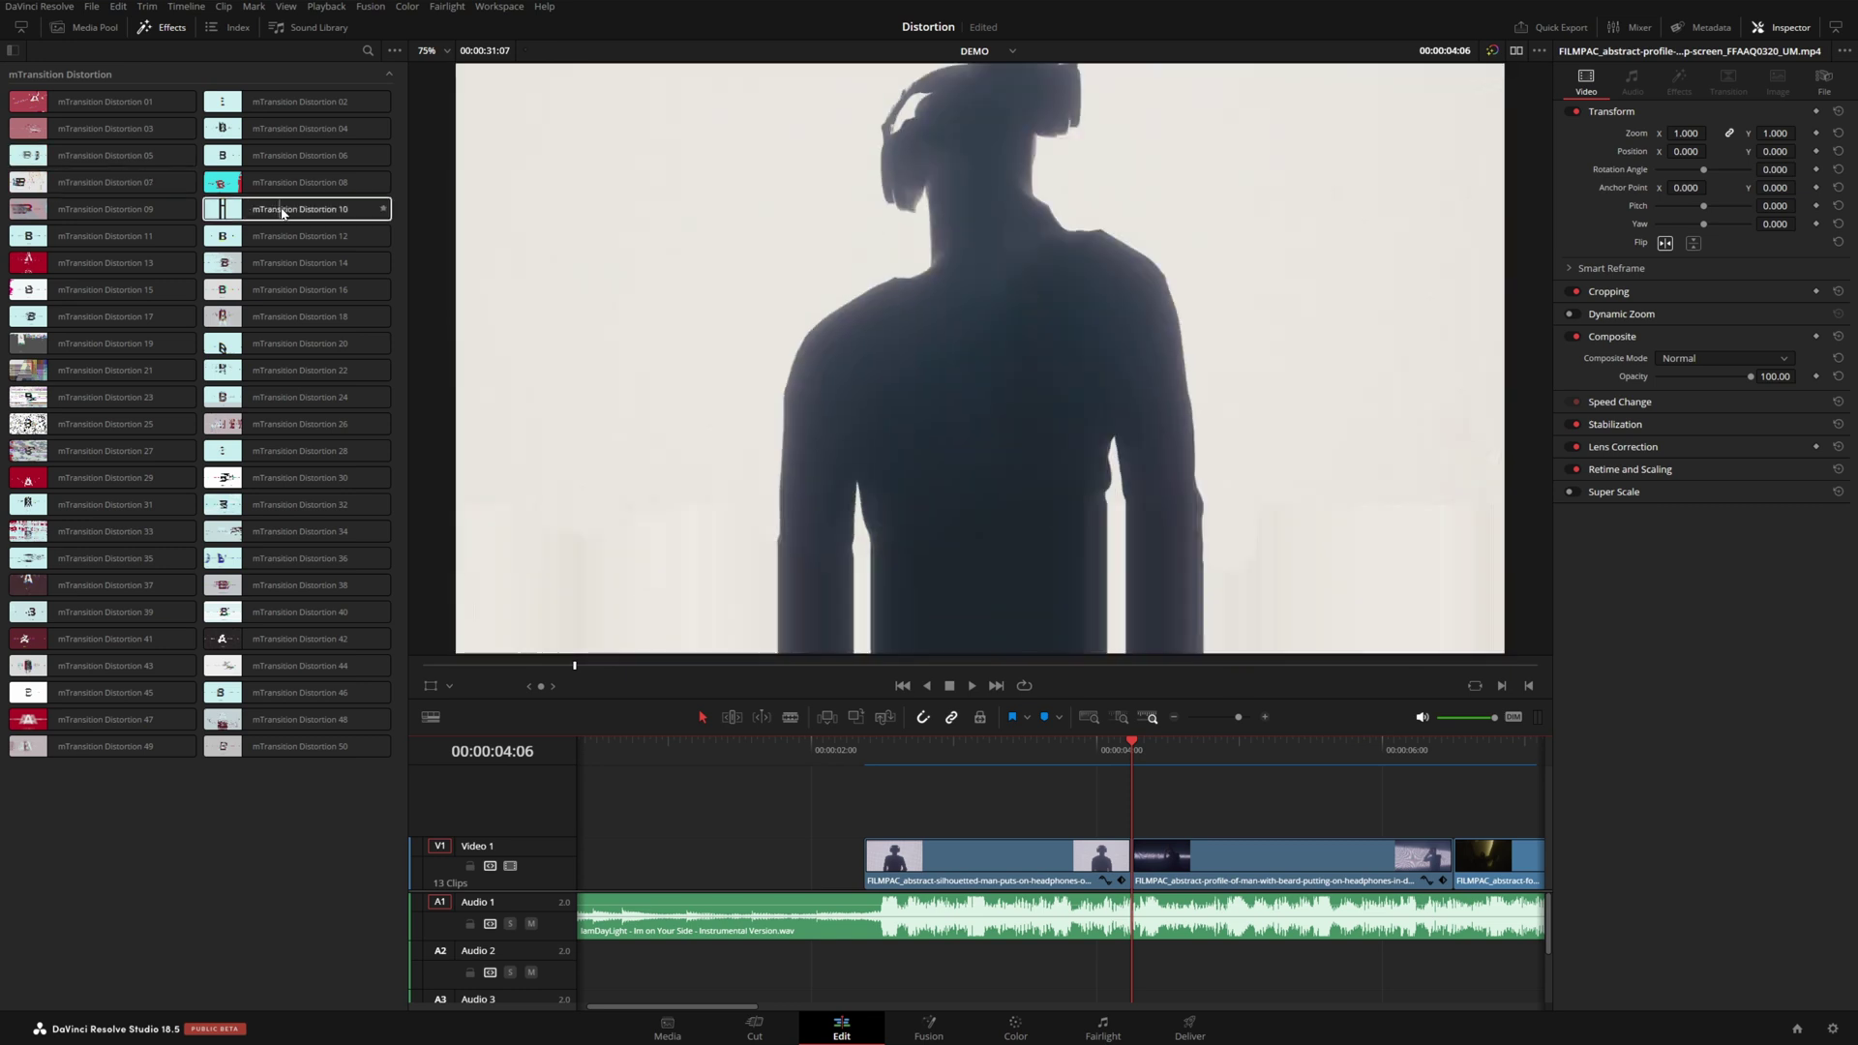
mouse_move(316, 211)
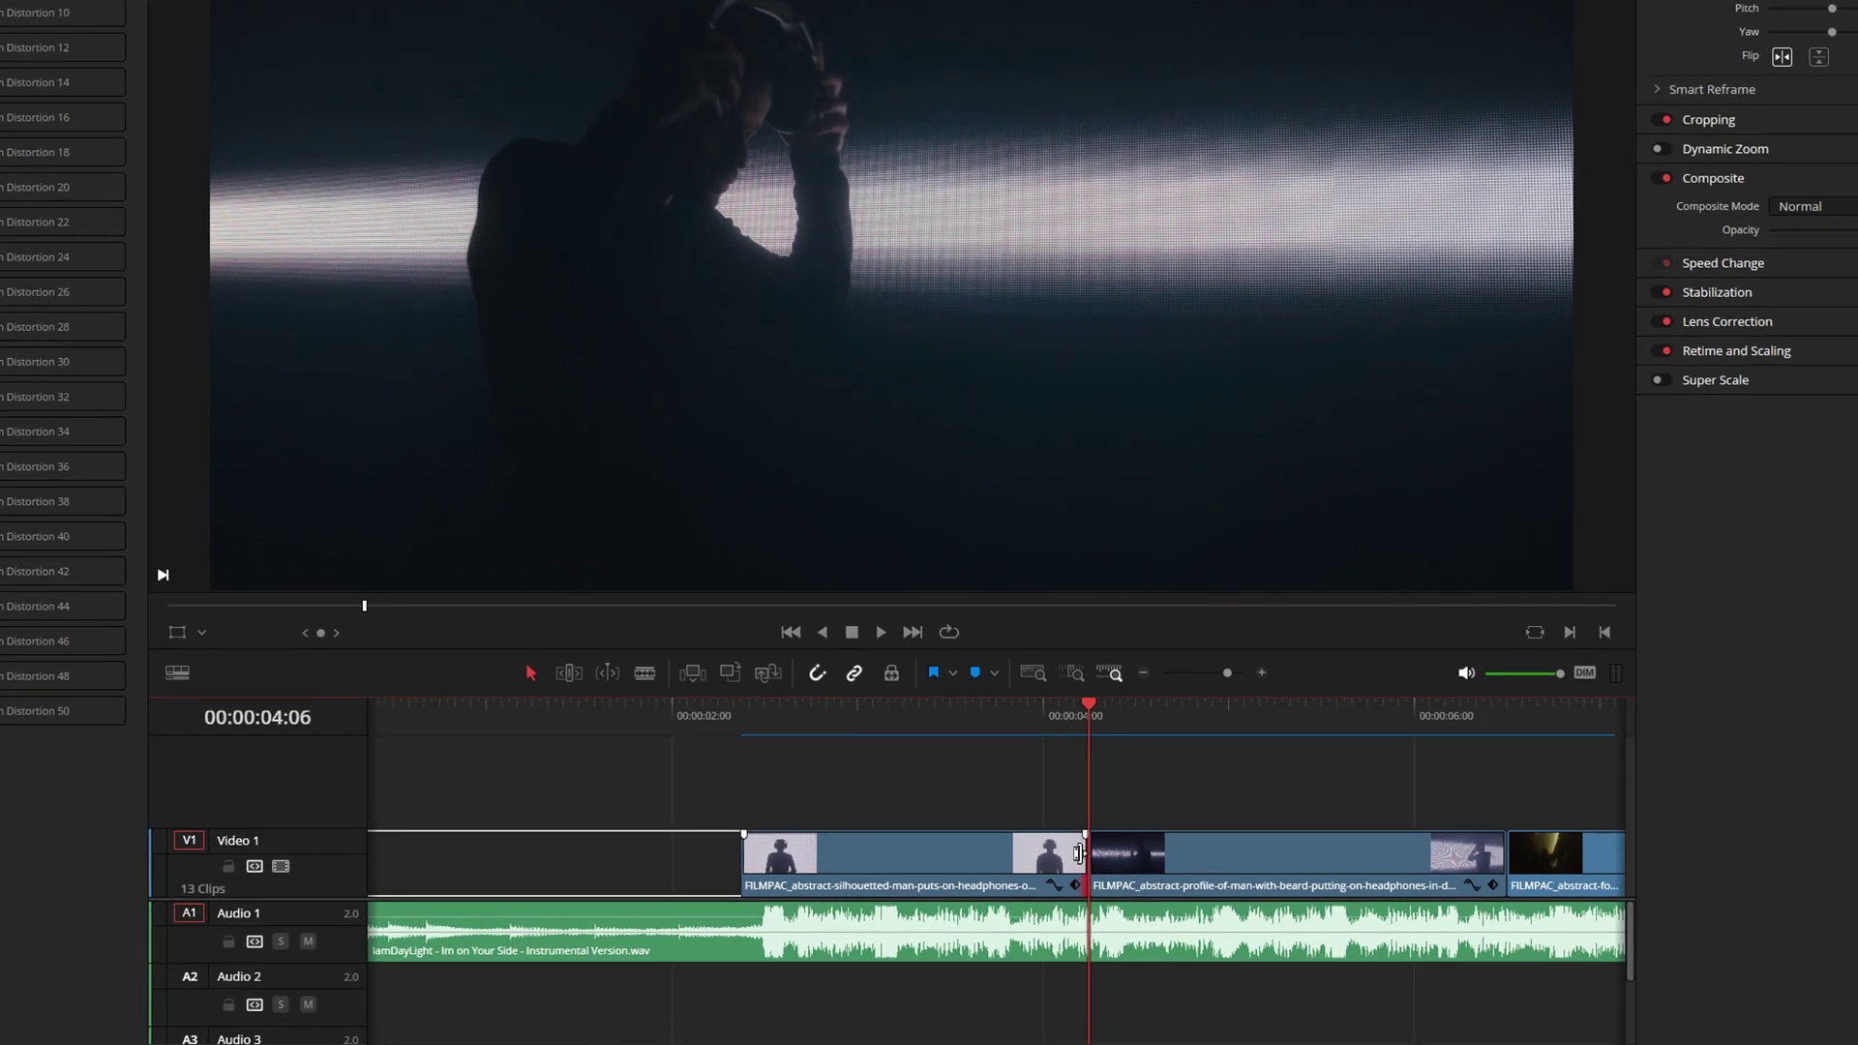
Select the first cut on Video 1 and trim the first clip's end
click(1123, 858)
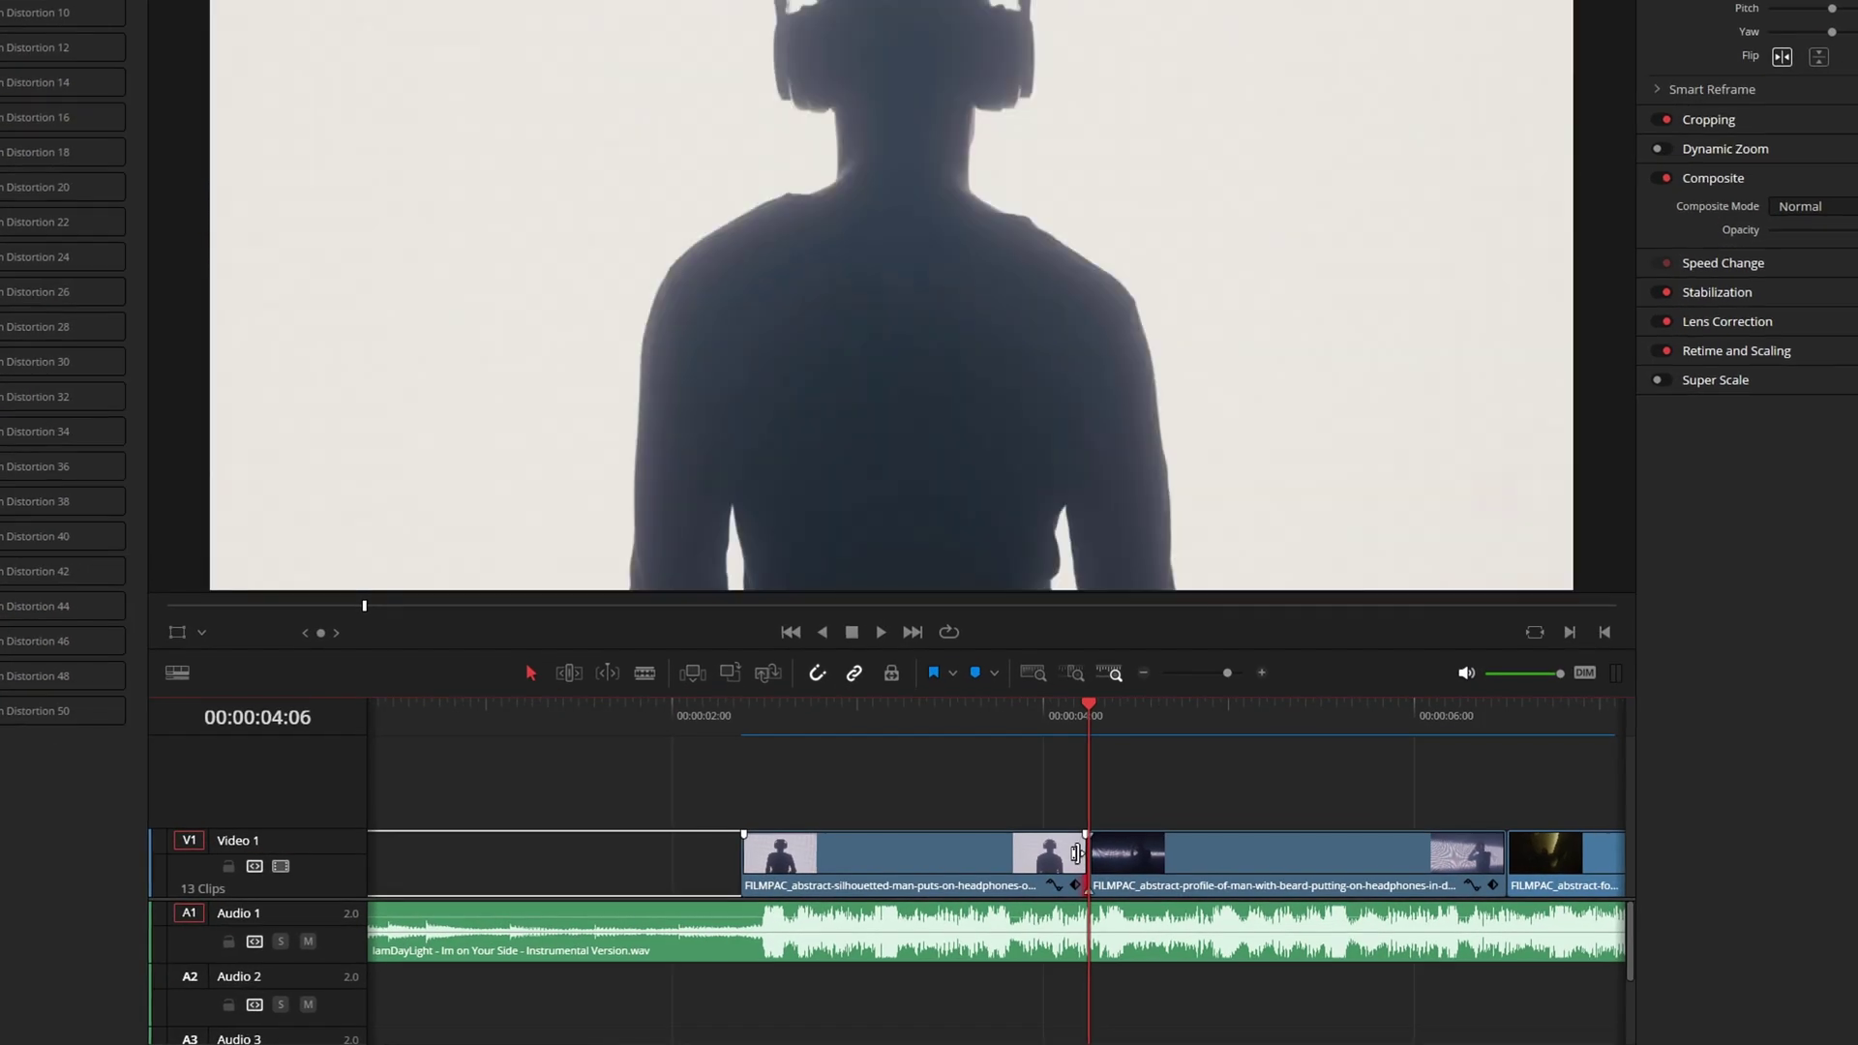
drag(1078, 853, 1075, 862)
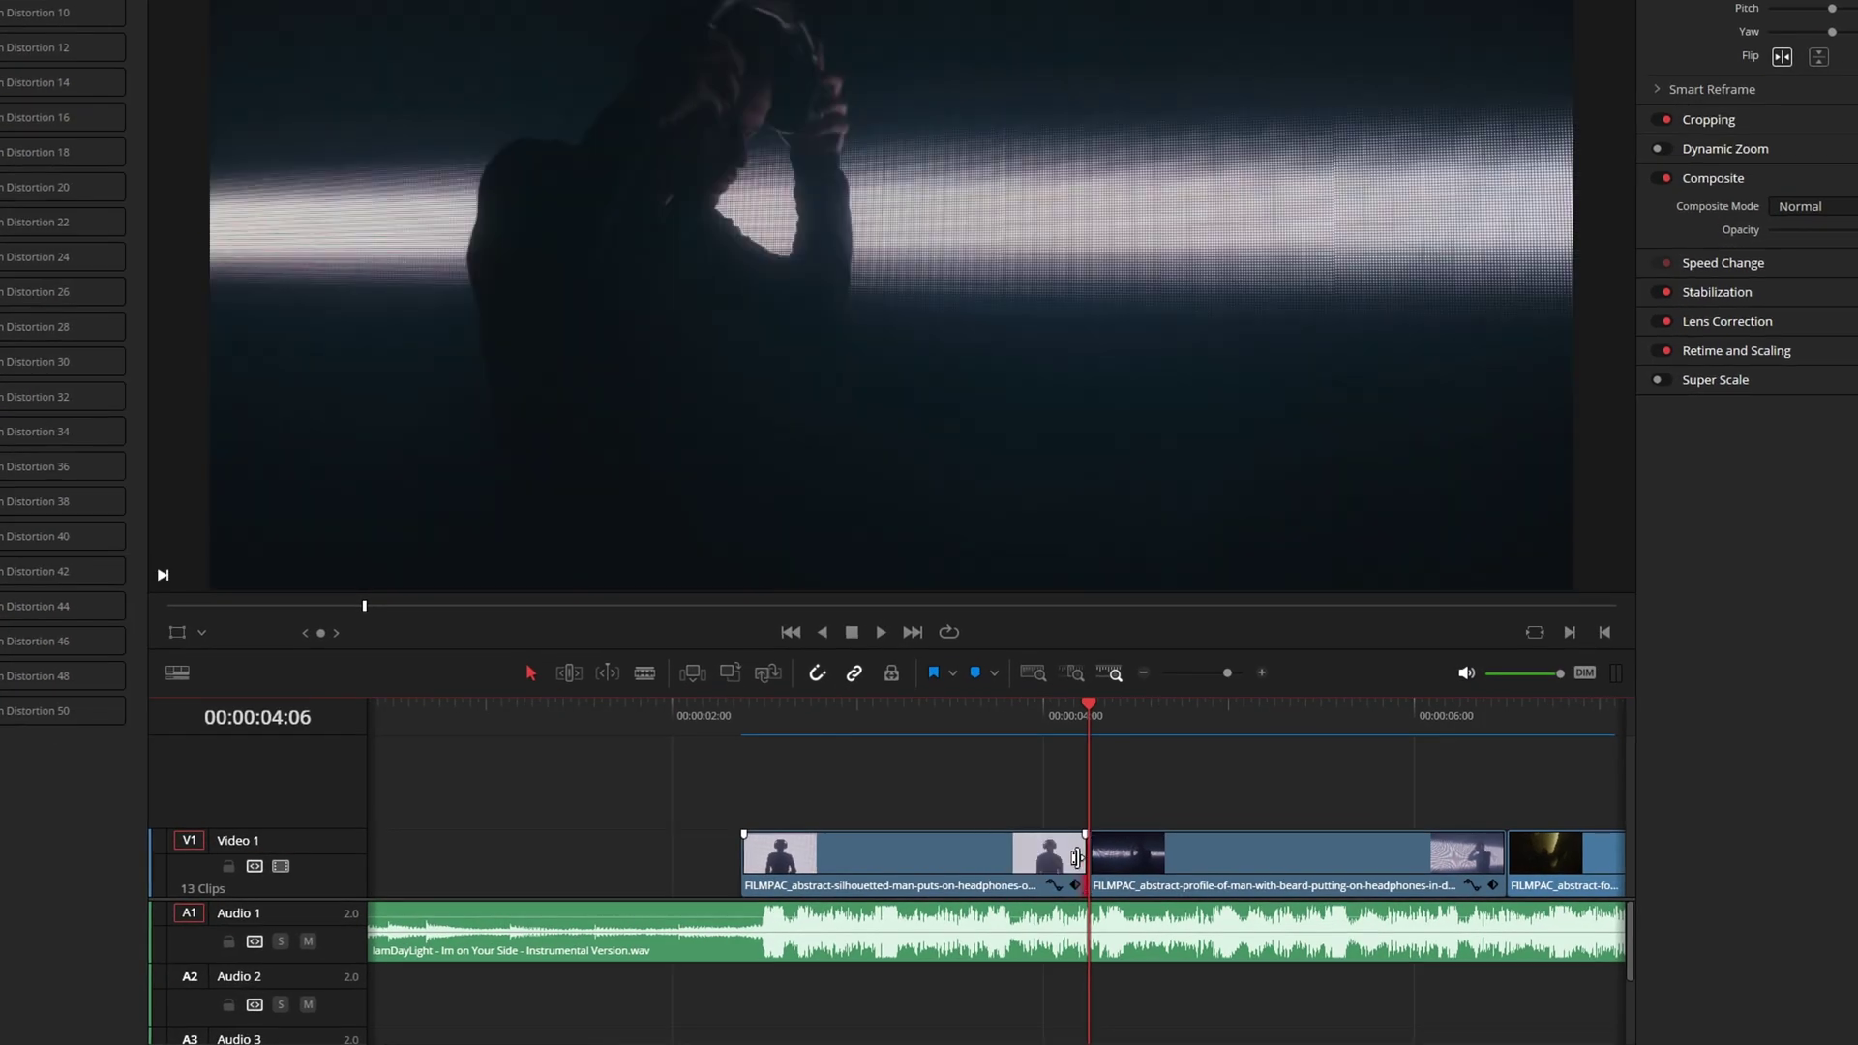
mouse_move(1077, 854)
mouse_down()
mouse_move(1112, 866)
mouse_move(1073, 873)
mouse_up()
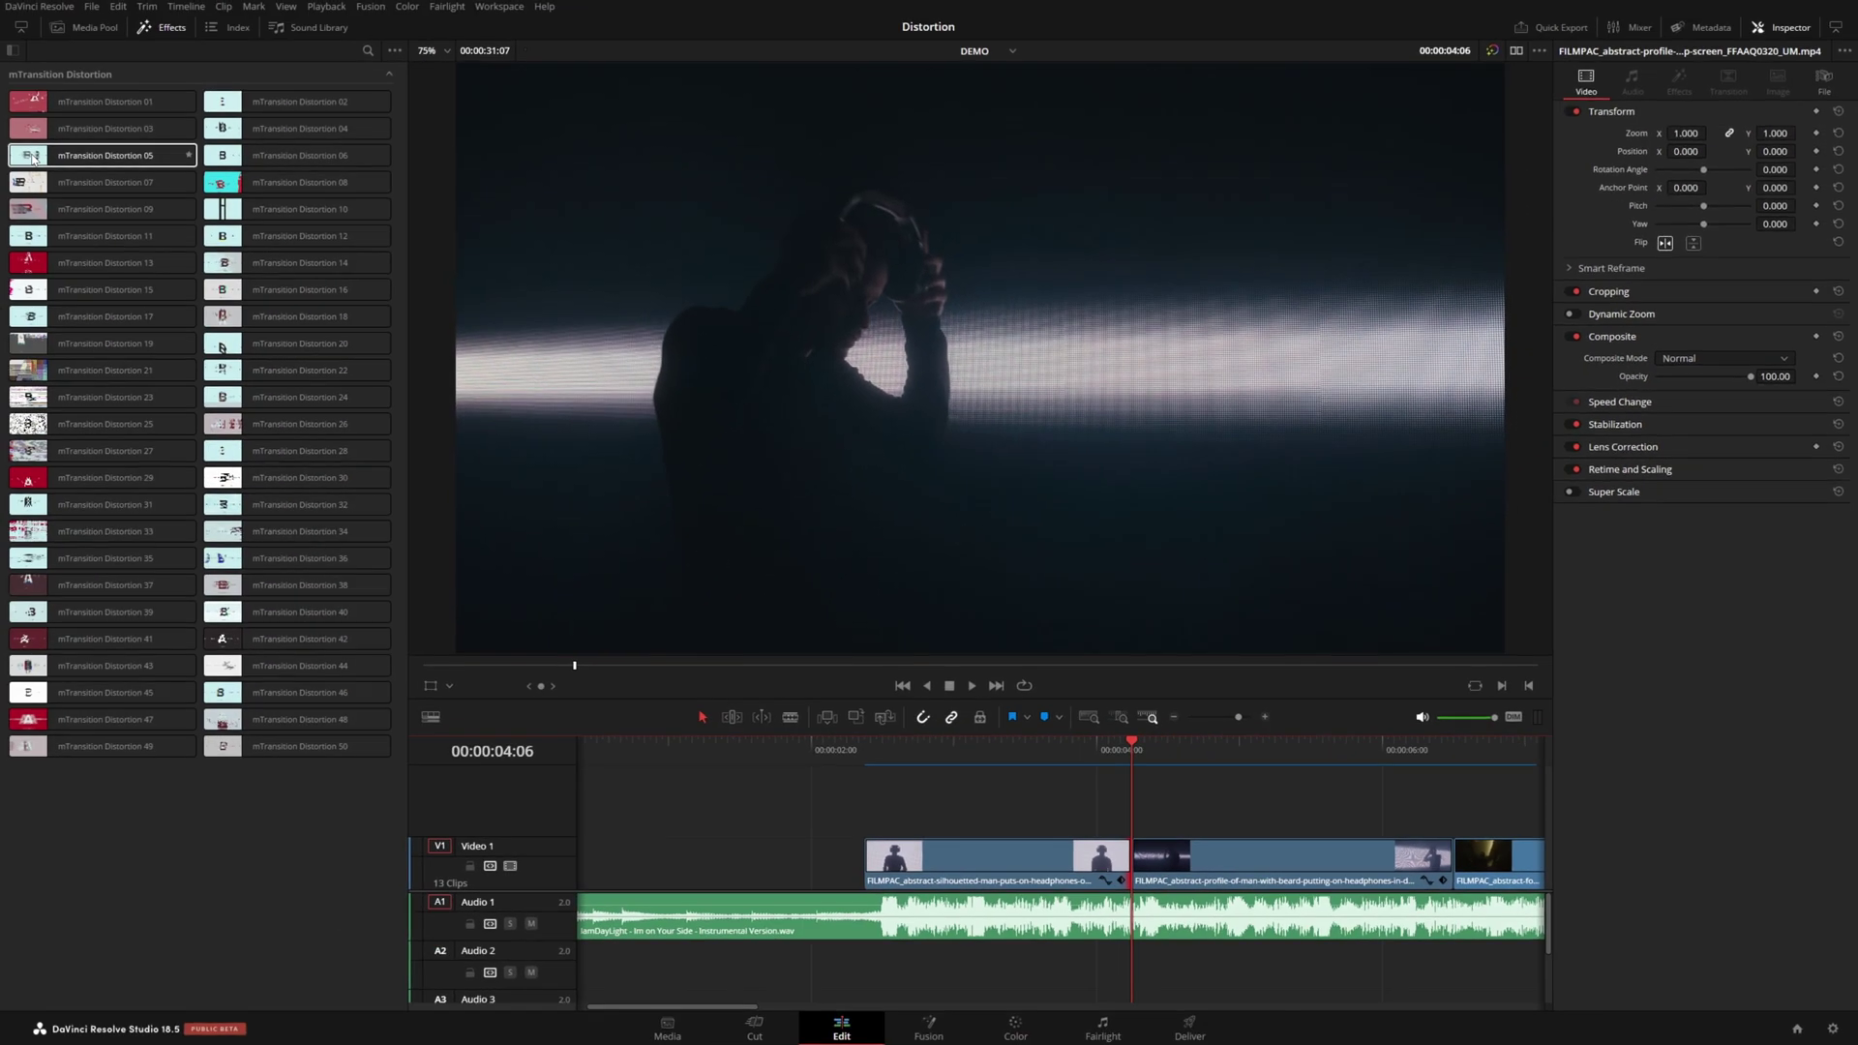
Drop Distortion 05 on the first cut, delete it, and shorten the first clip by about a second
drag(105, 155, 1081, 869)
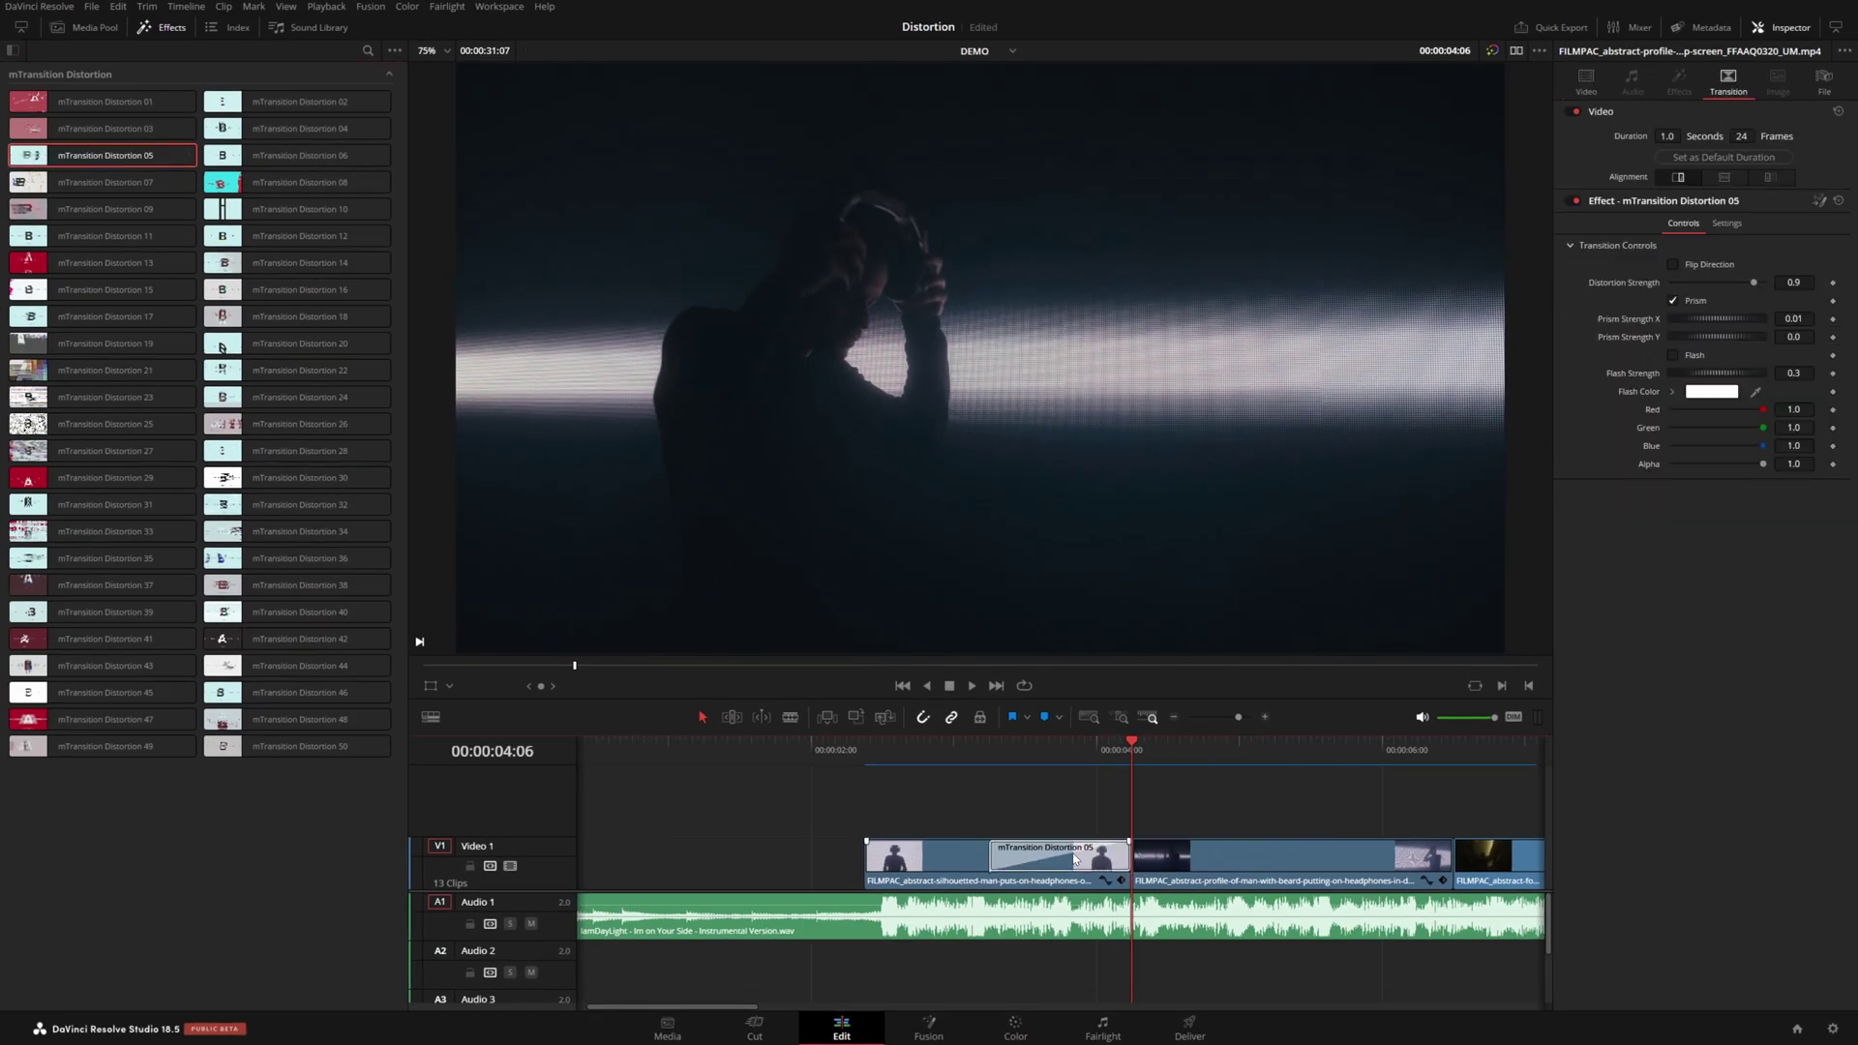
click(1075, 857)
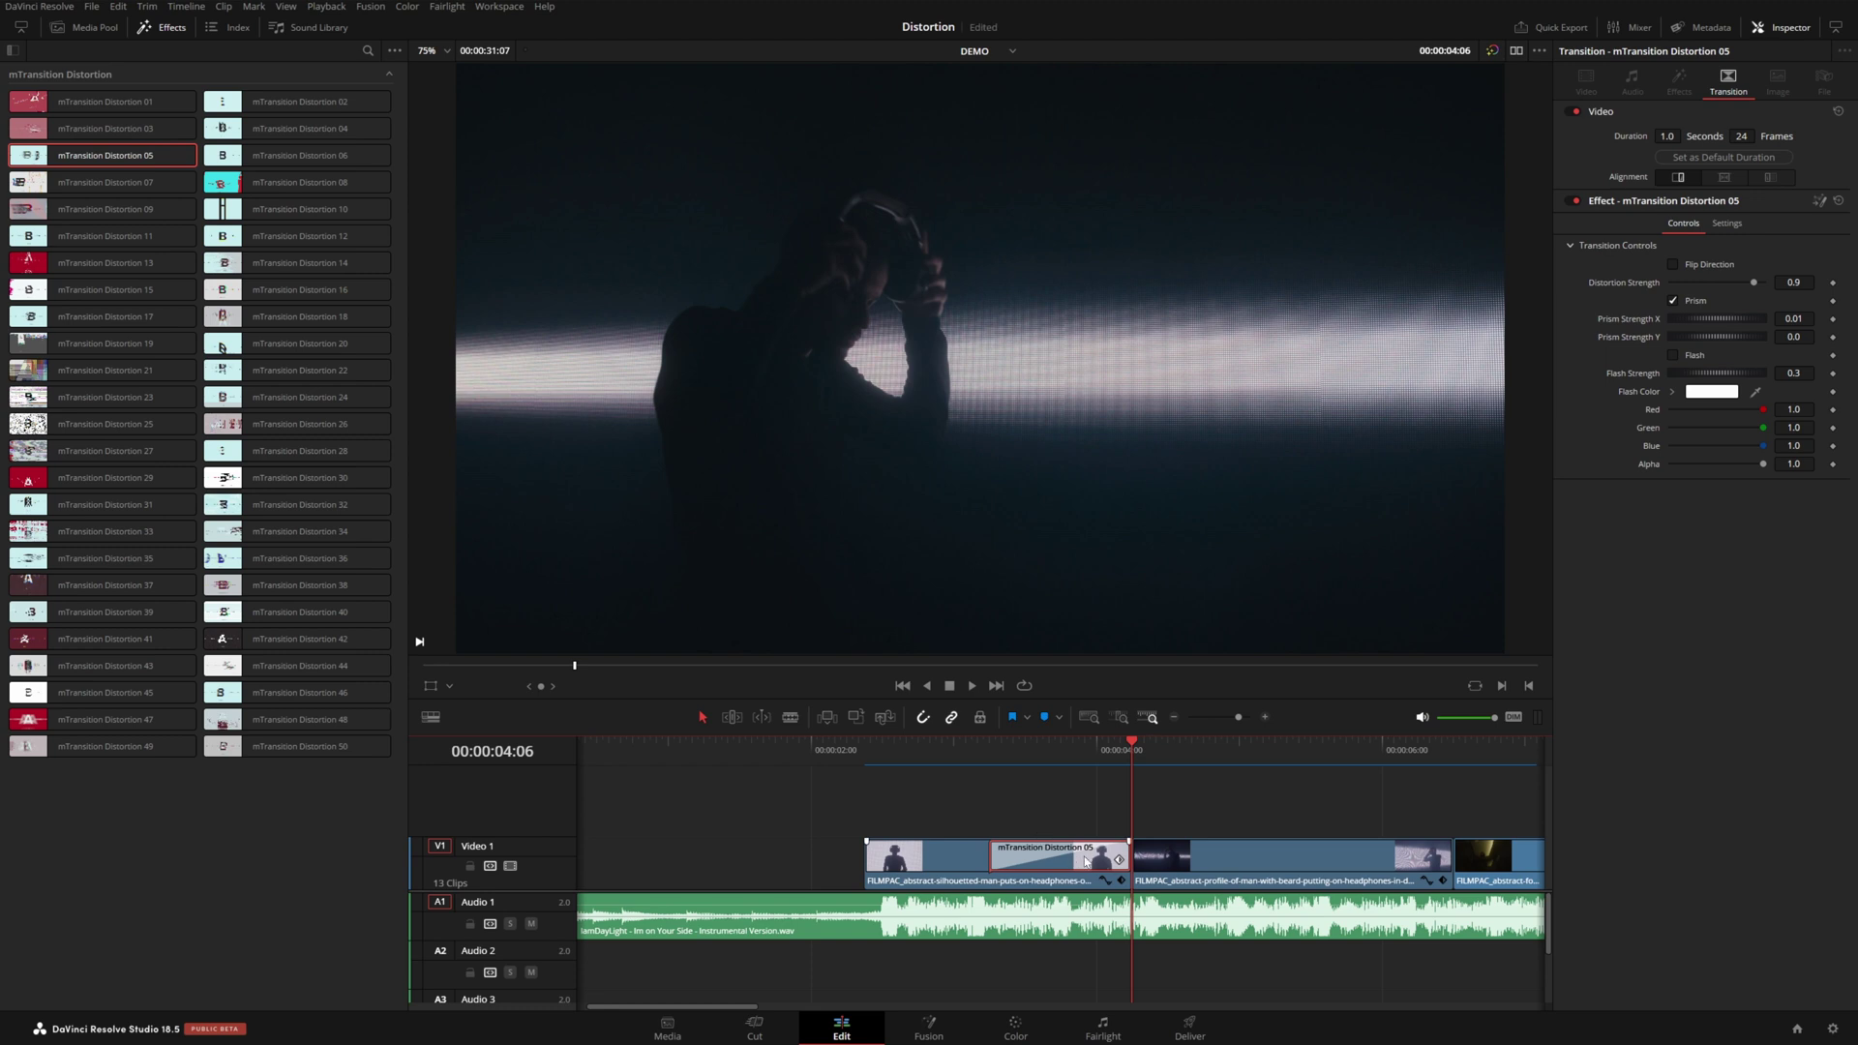
key(Delete)
drag(1124, 855, 1082, 871)
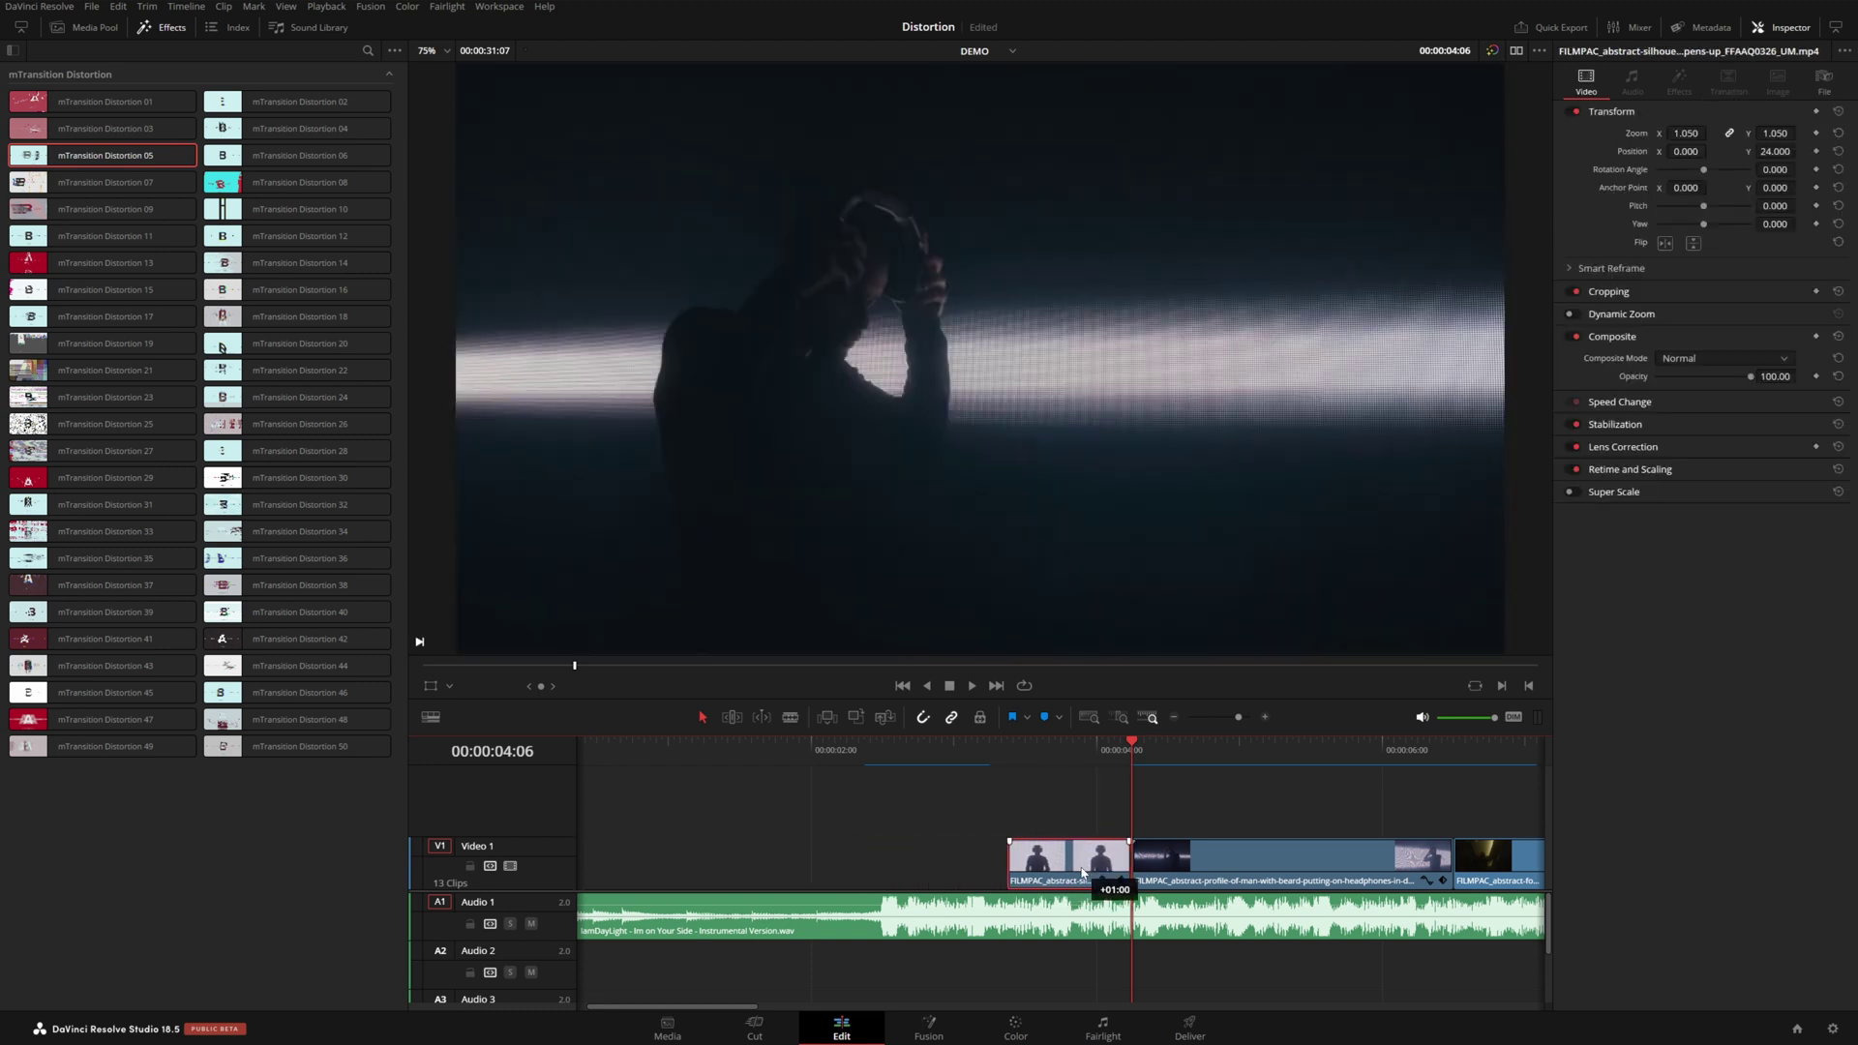
click(1129, 861)
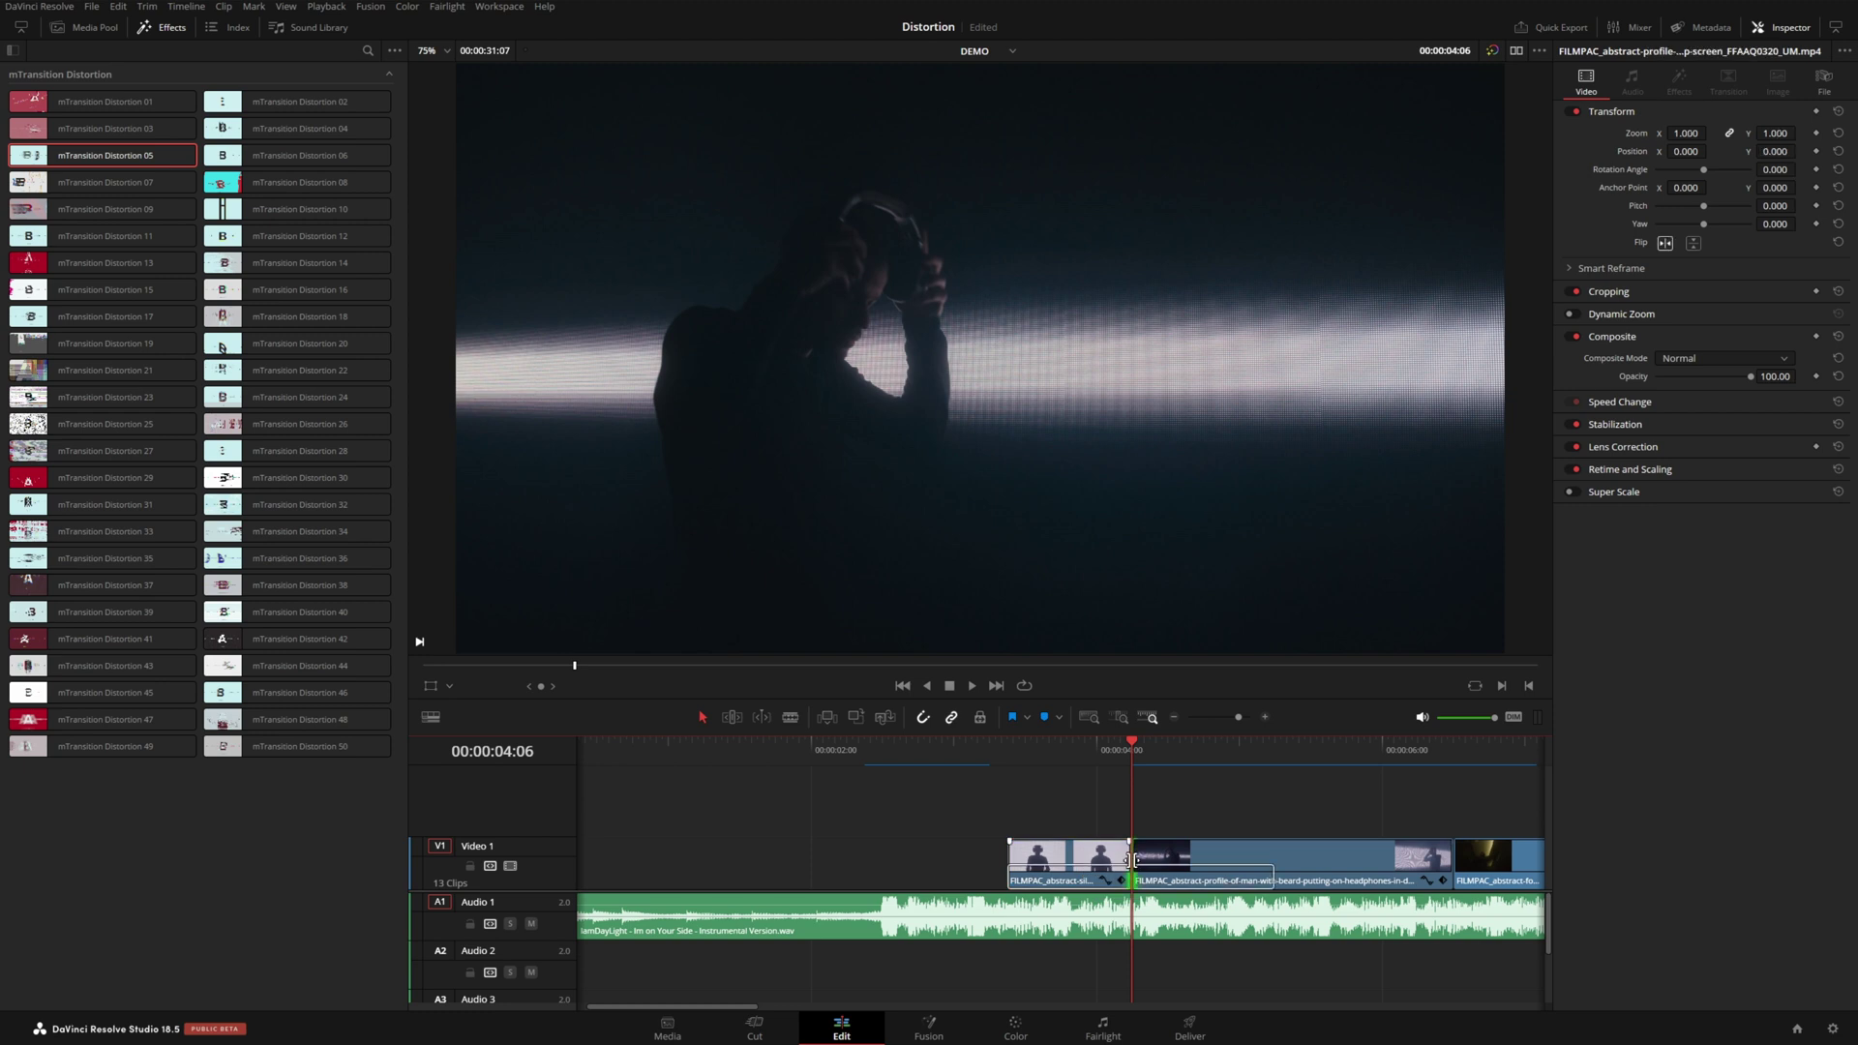
Nudge the first cut slightly earlier, add mTransition Distortion 03 to it, and play it back
drag(1129, 860, 1130, 864)
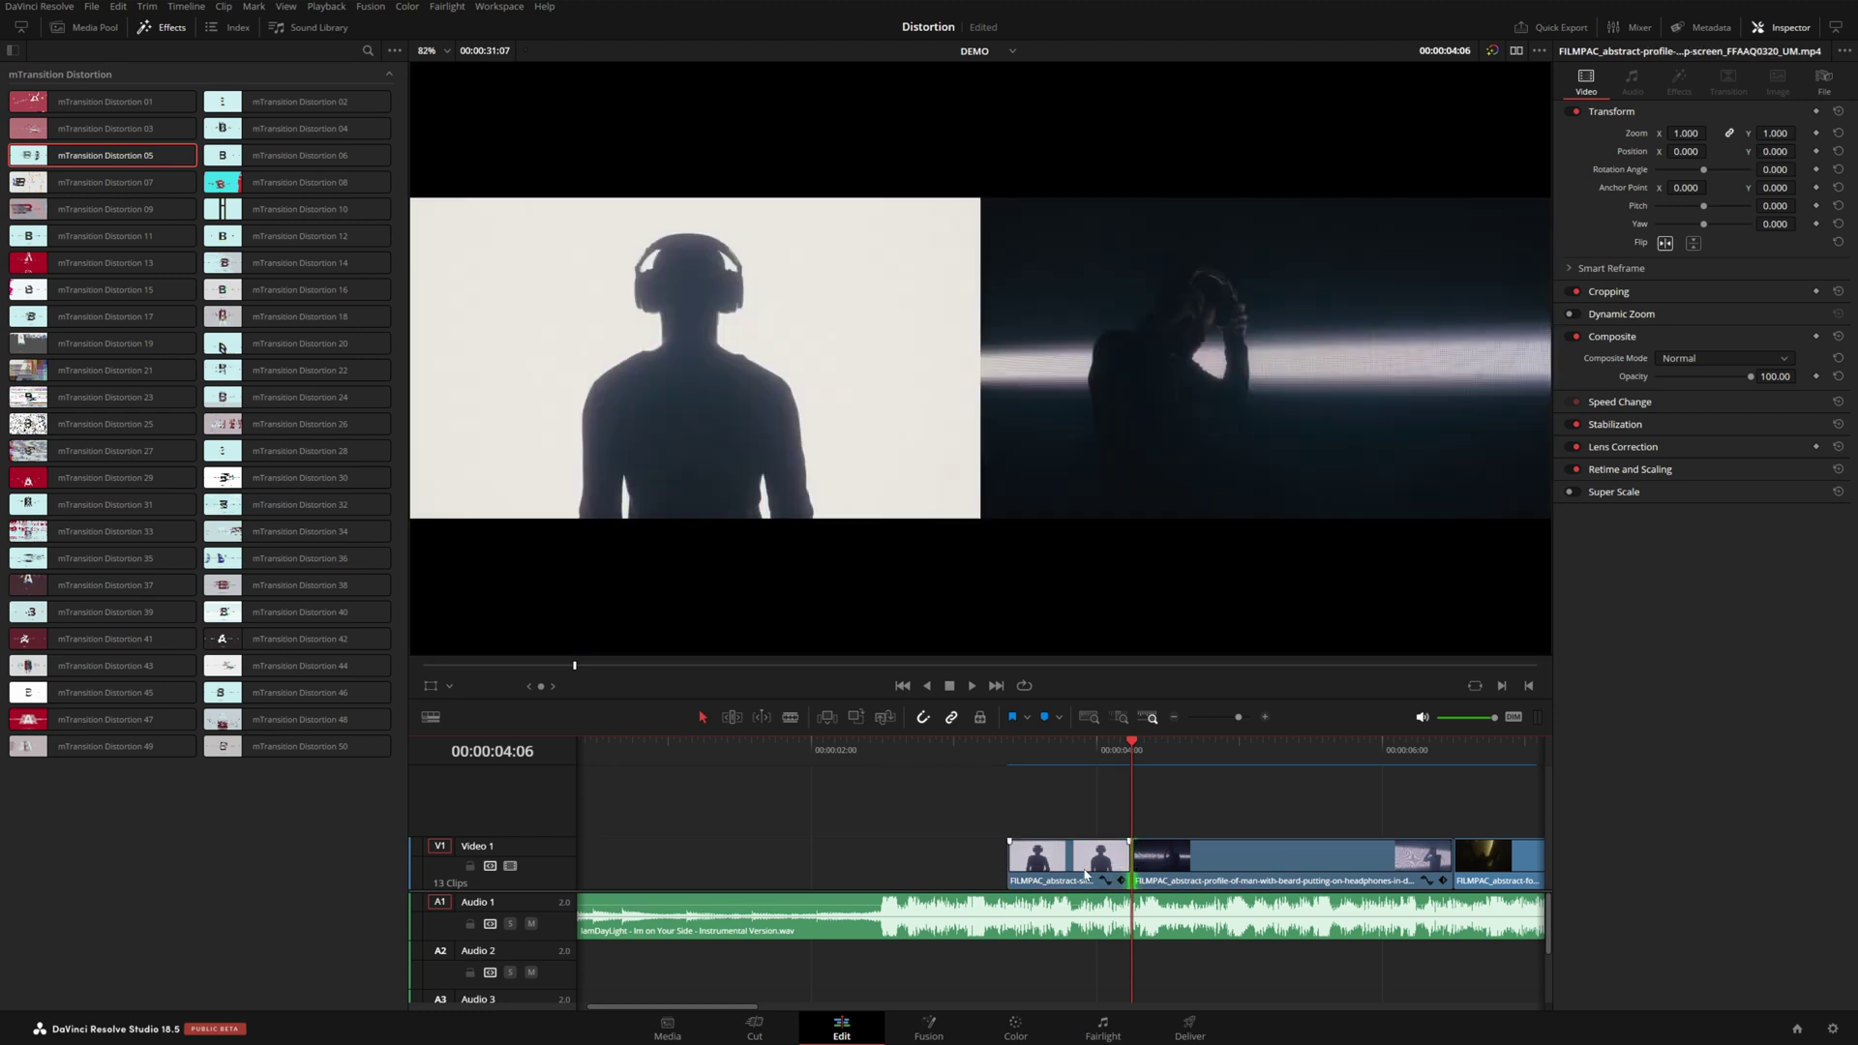
mouse_move(1129, 858)
mouse_down()
mouse_move(1106, 858)
mouse_move(1129, 858)
mouse_up()
drag(60, 128, 1134, 867)
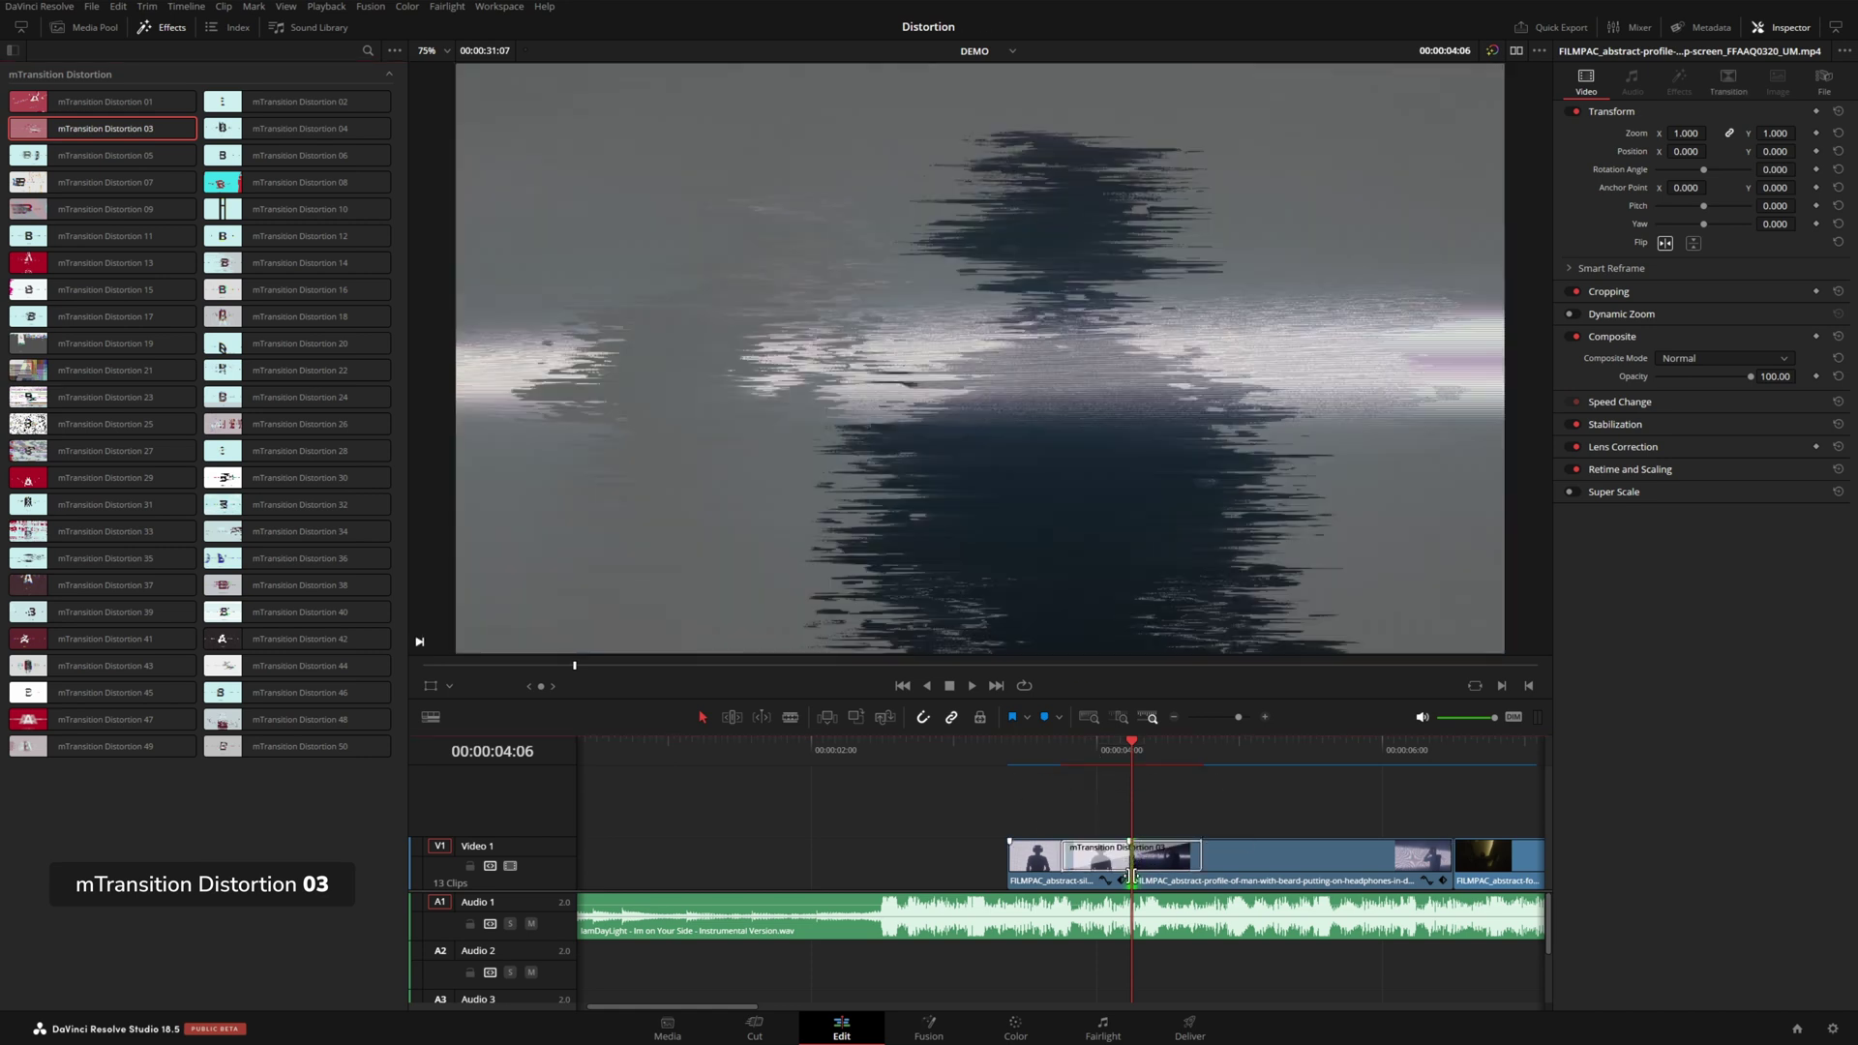
click(1059, 753)
key(space)
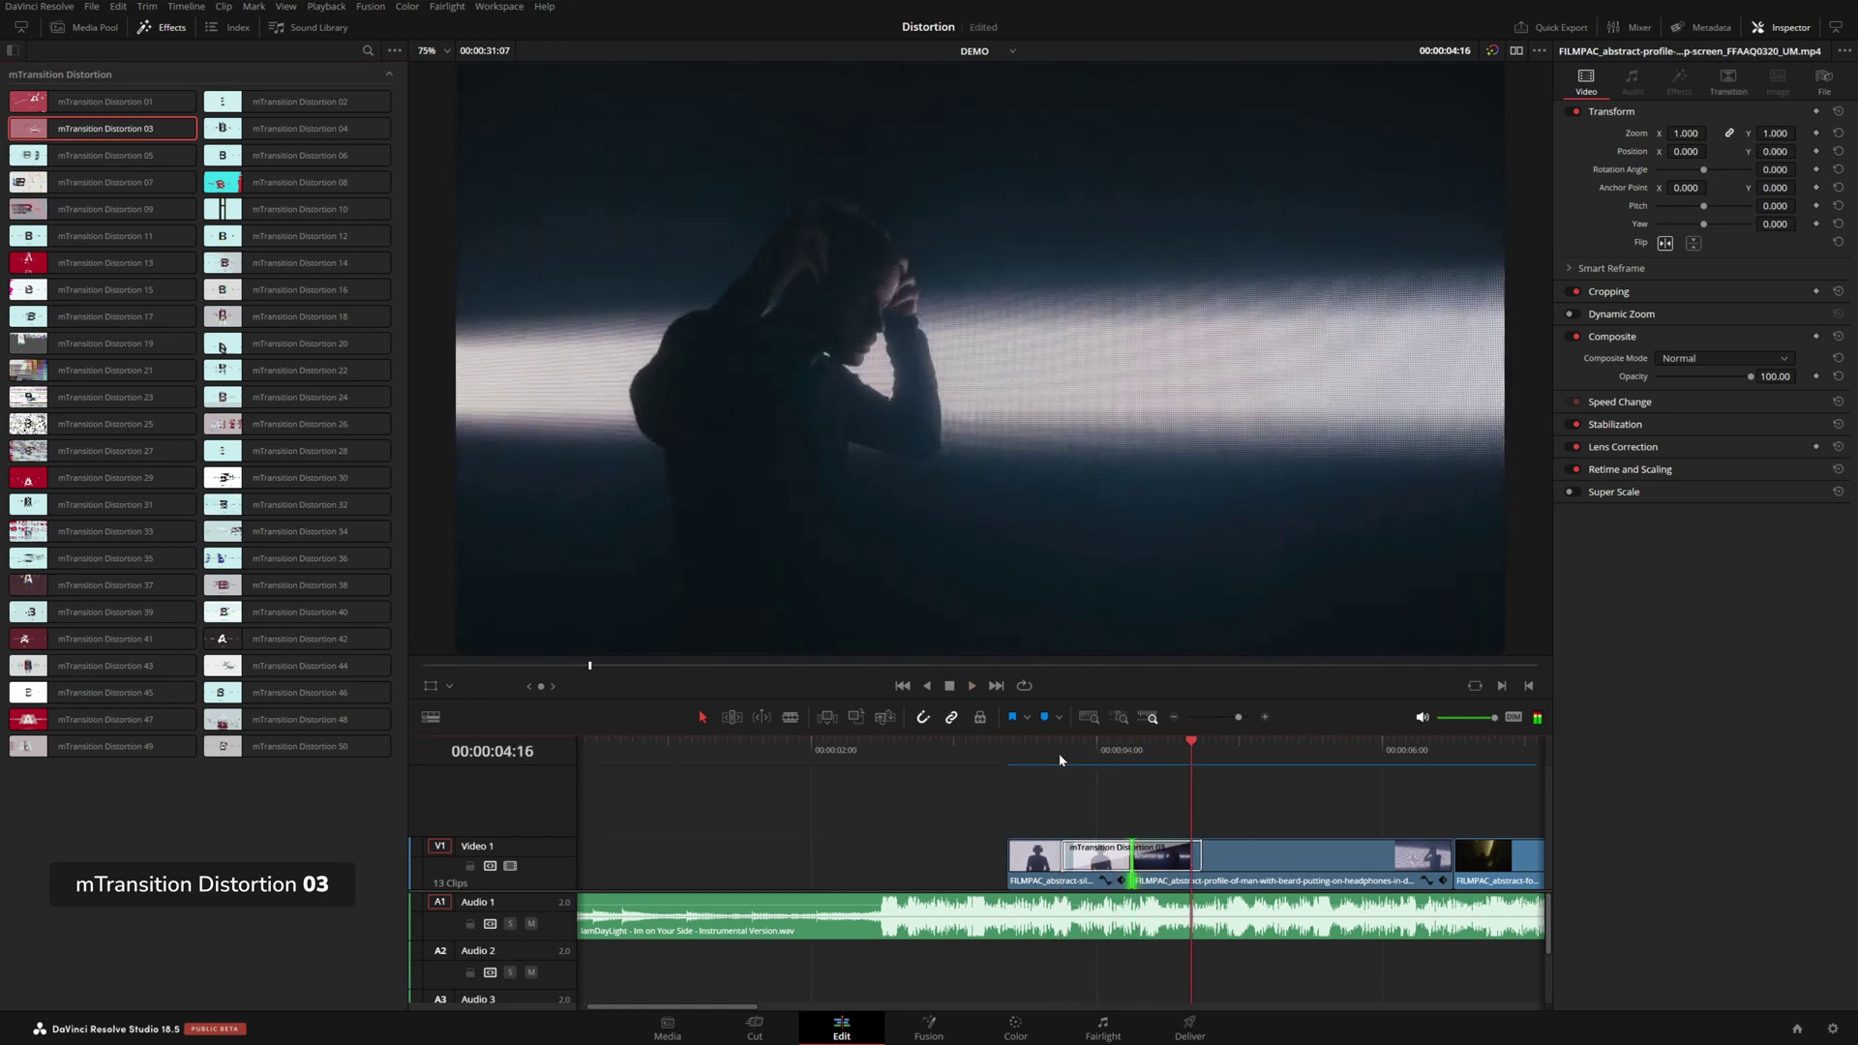
click(1059, 753)
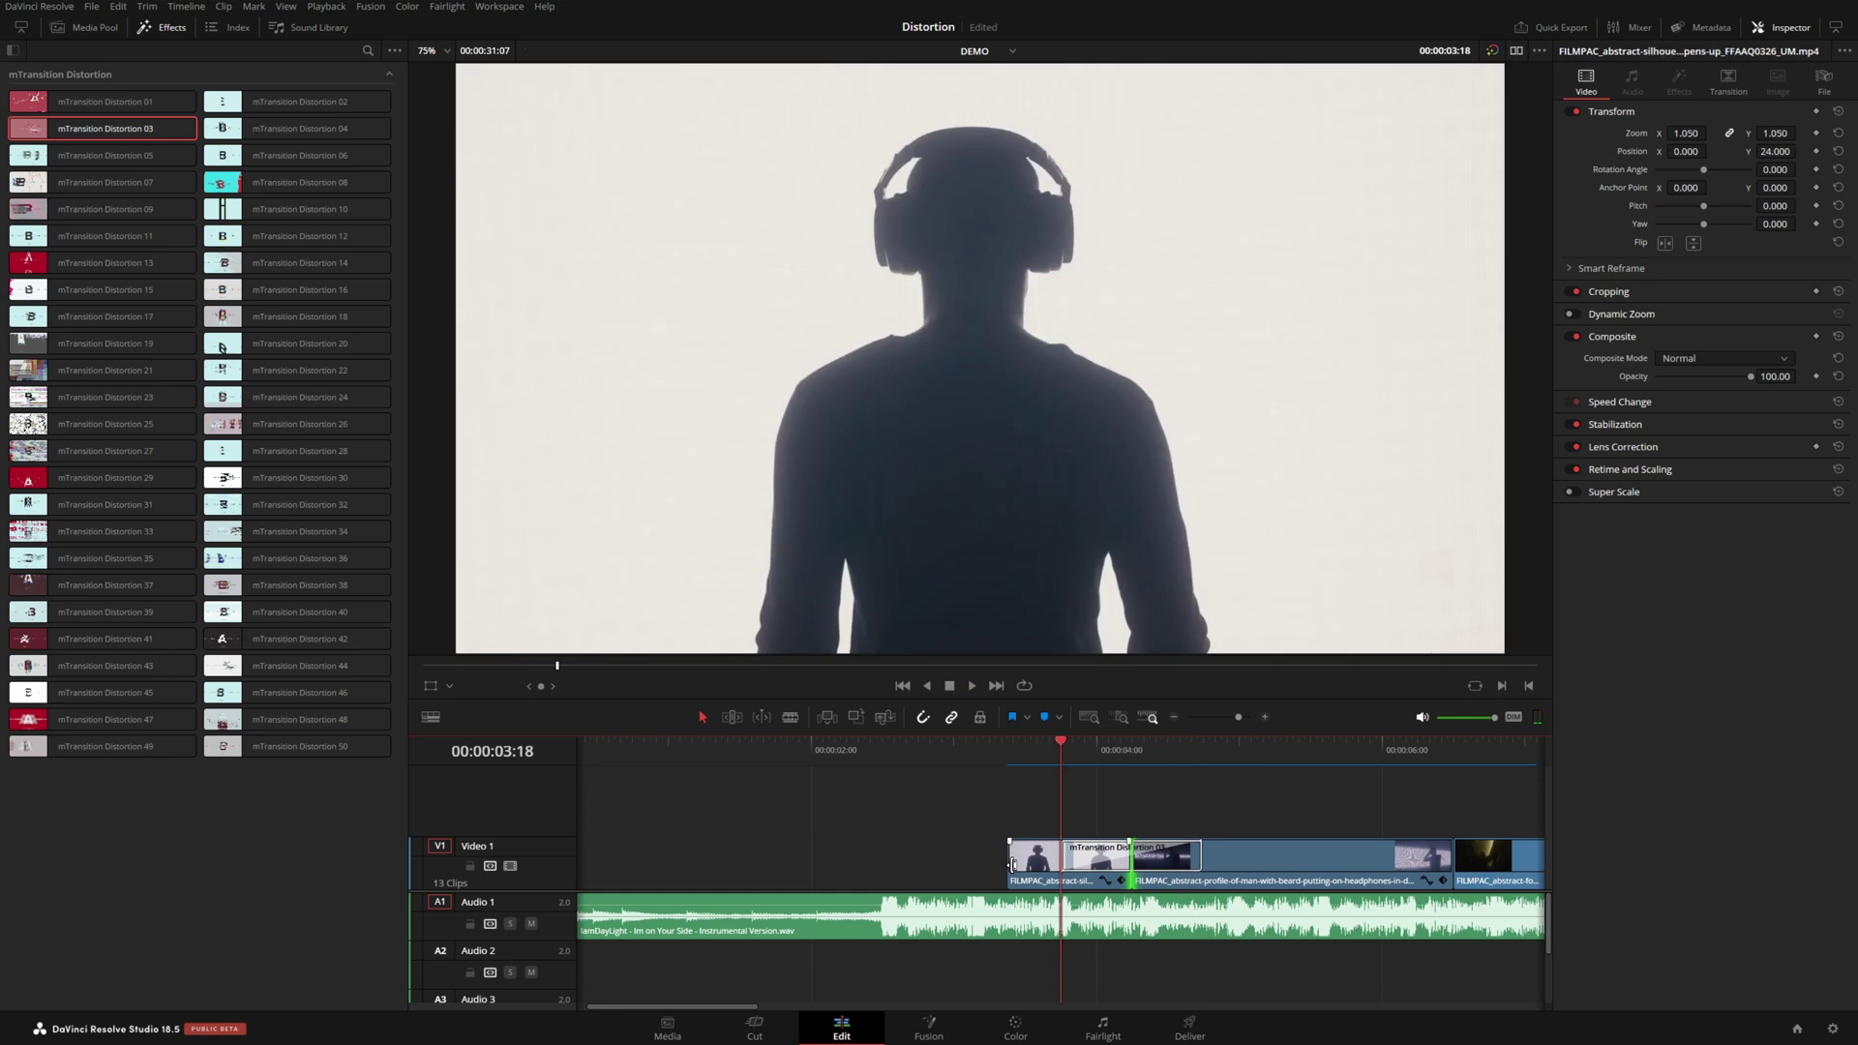
Extend the first clip's start about two seconds earlier and scrub through Distortion 03
drag(1012, 864, 657, 852)
drag(655, 752, 811, 765)
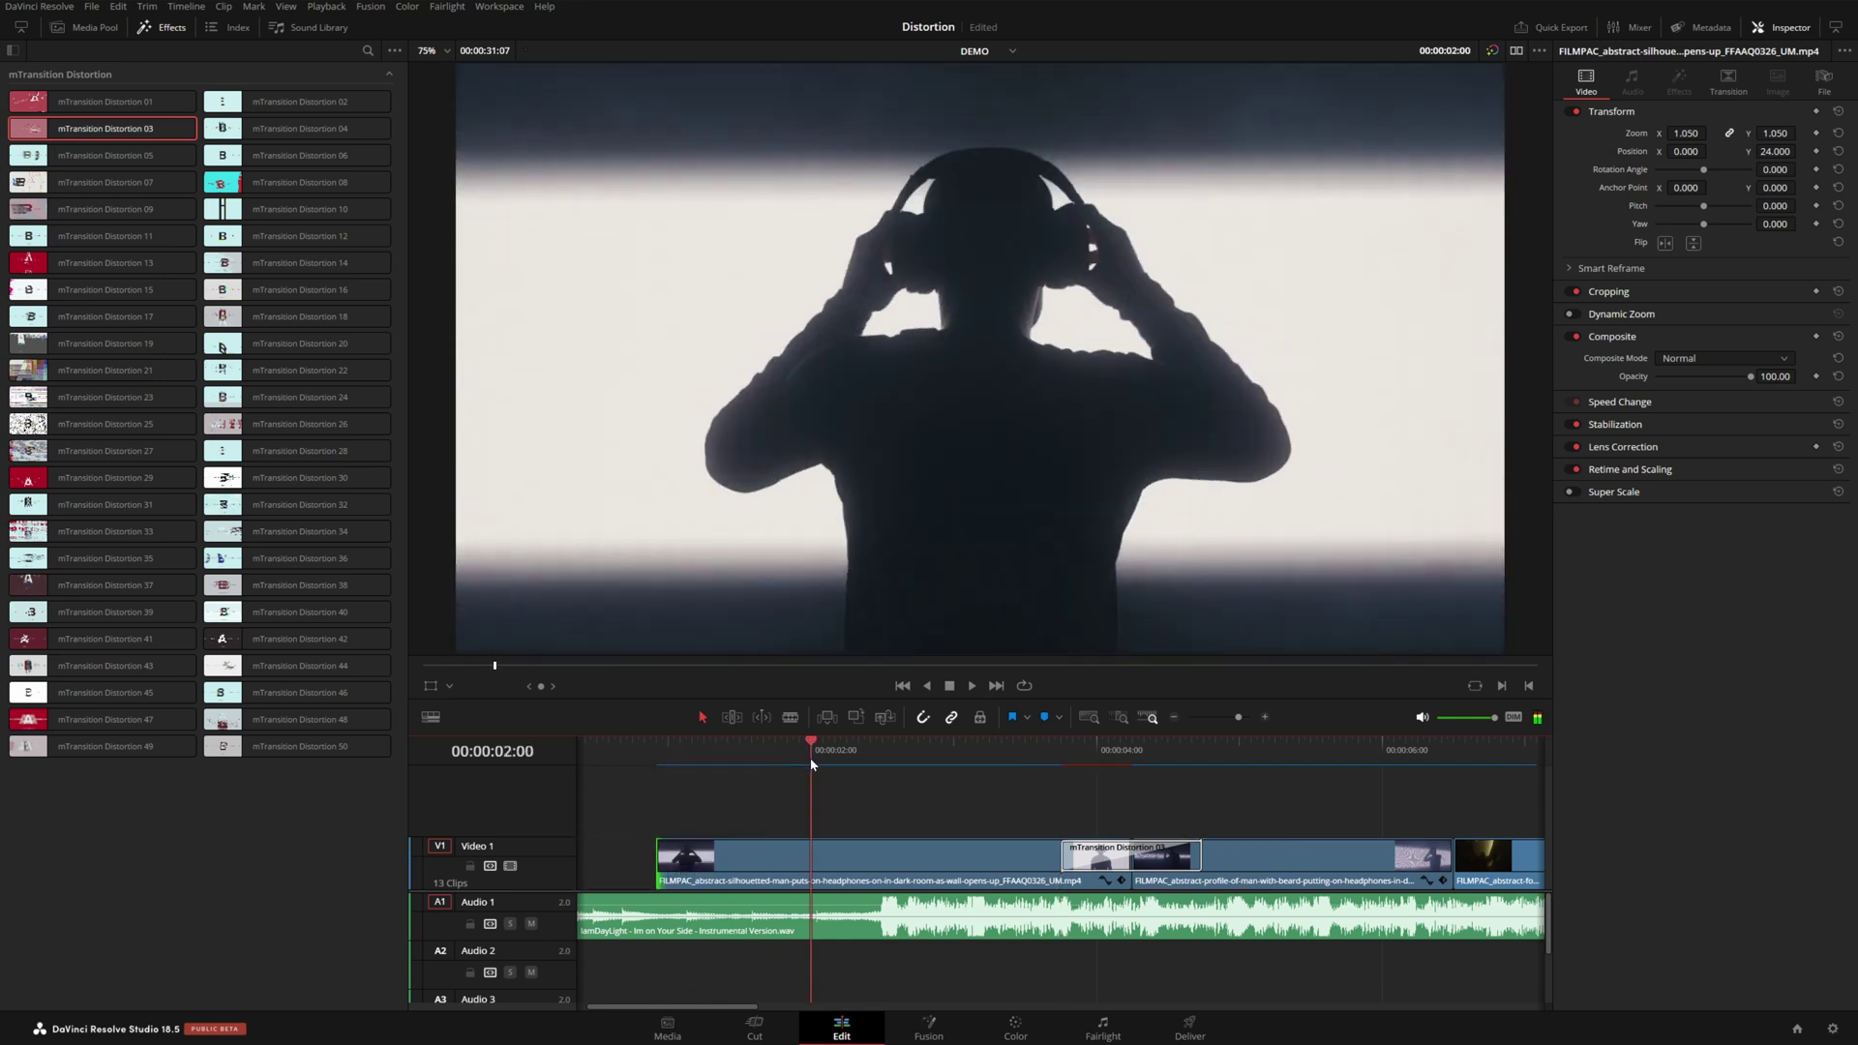
mouse_move(1130, 754)
mouse_down()
mouse_move(1235, 760)
mouse_move(1131, 760)
mouse_up()
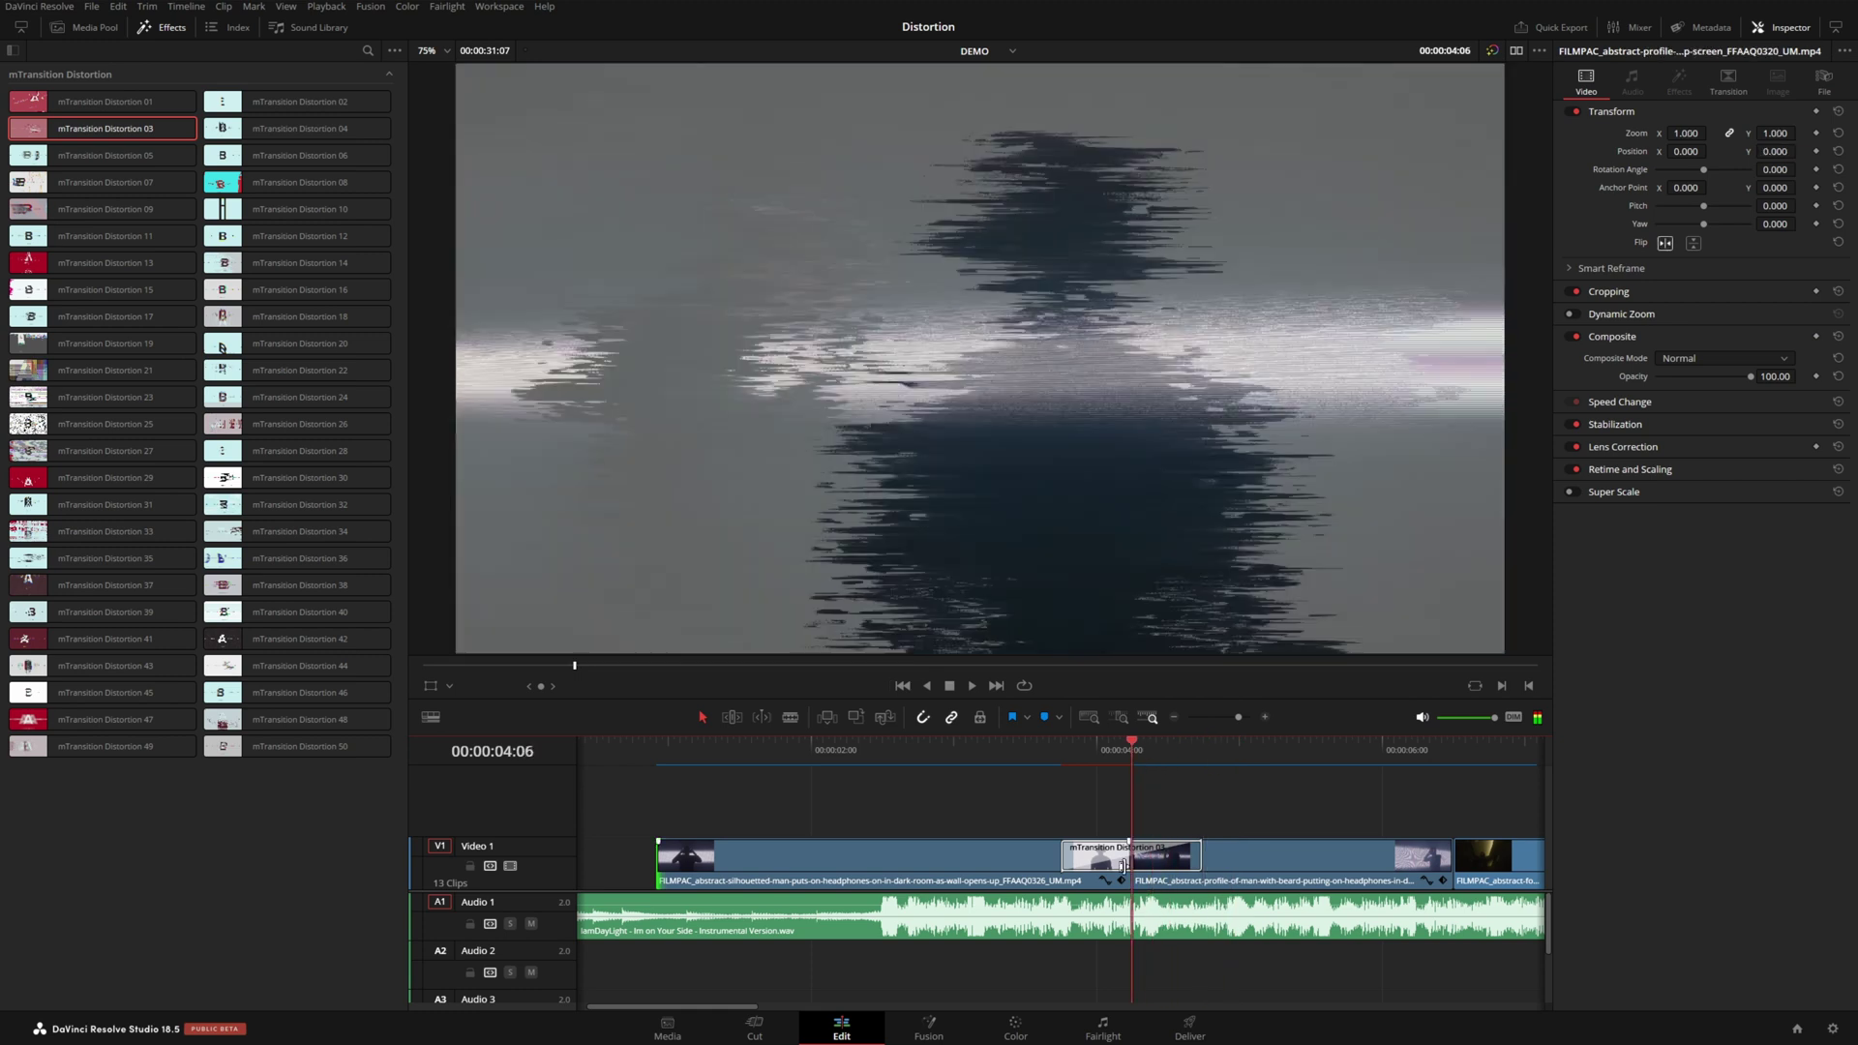
Try shortening the first clip's end, then undo to keep the Distortion 03 transition
click(1032, 869)
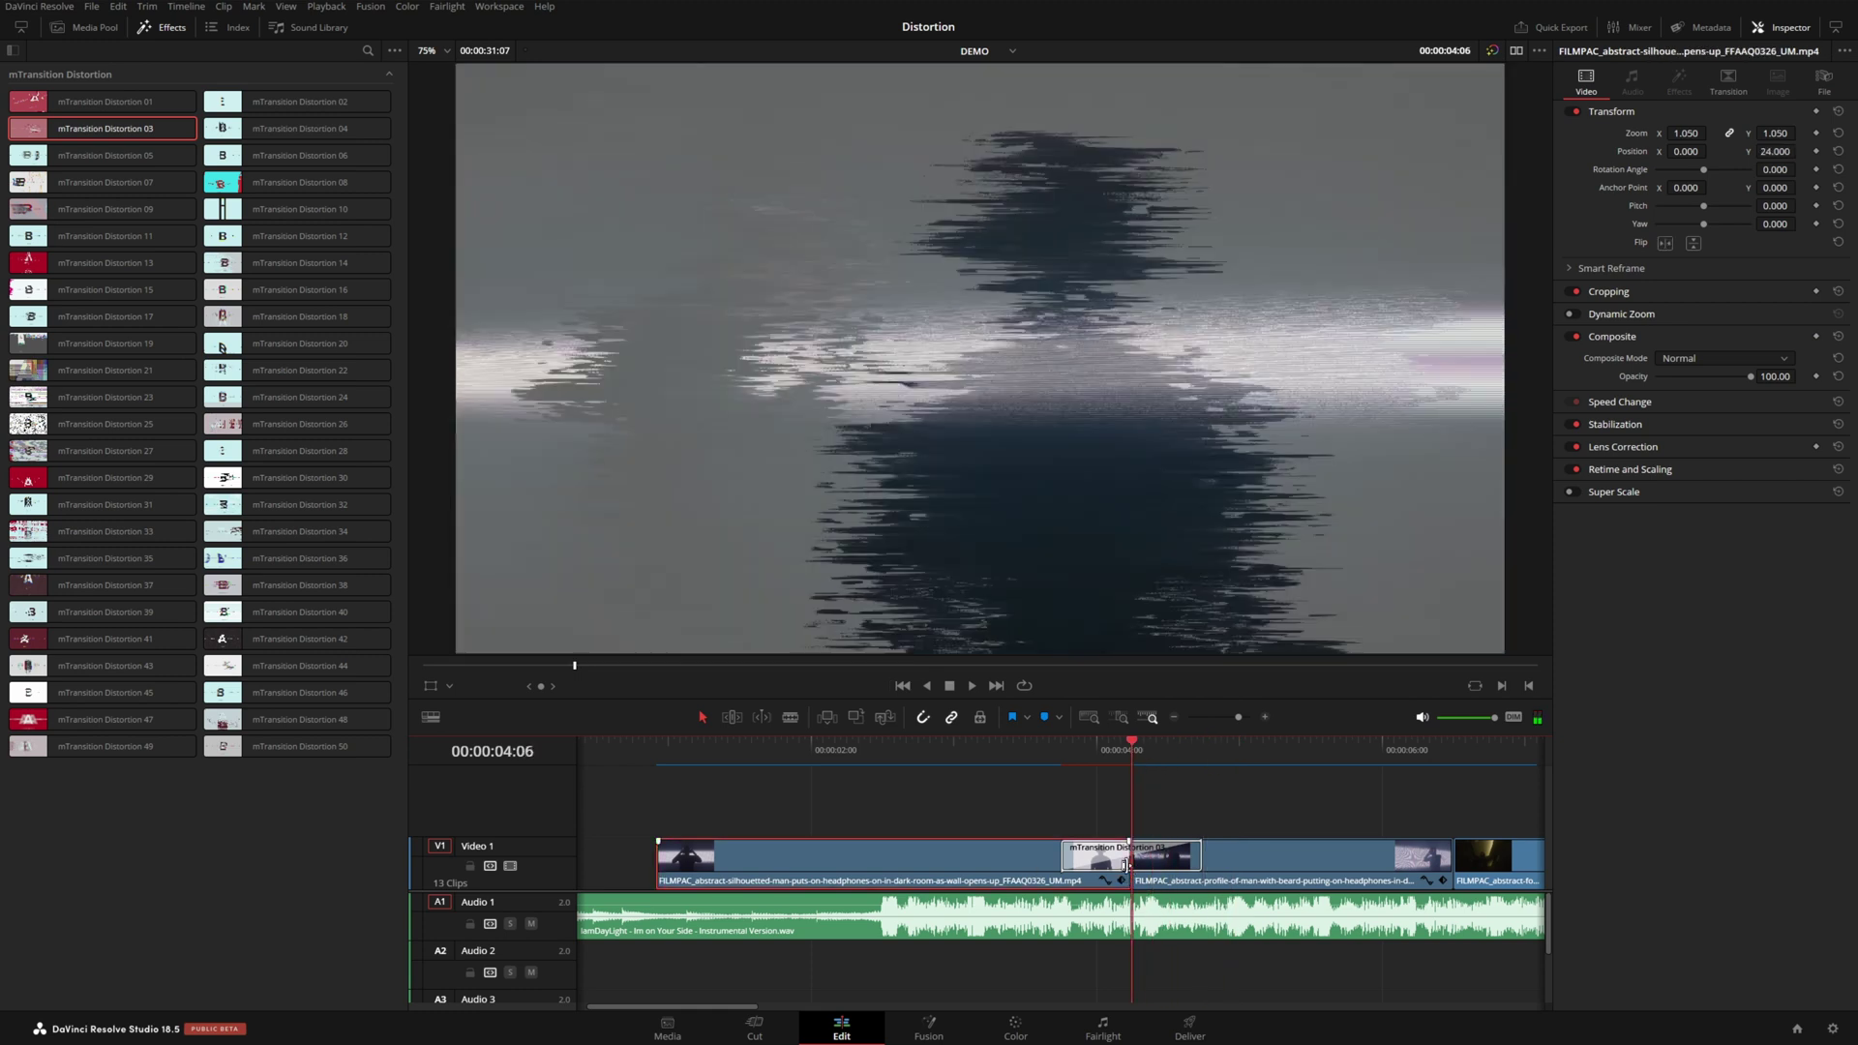
drag(1126, 864, 1085, 861)
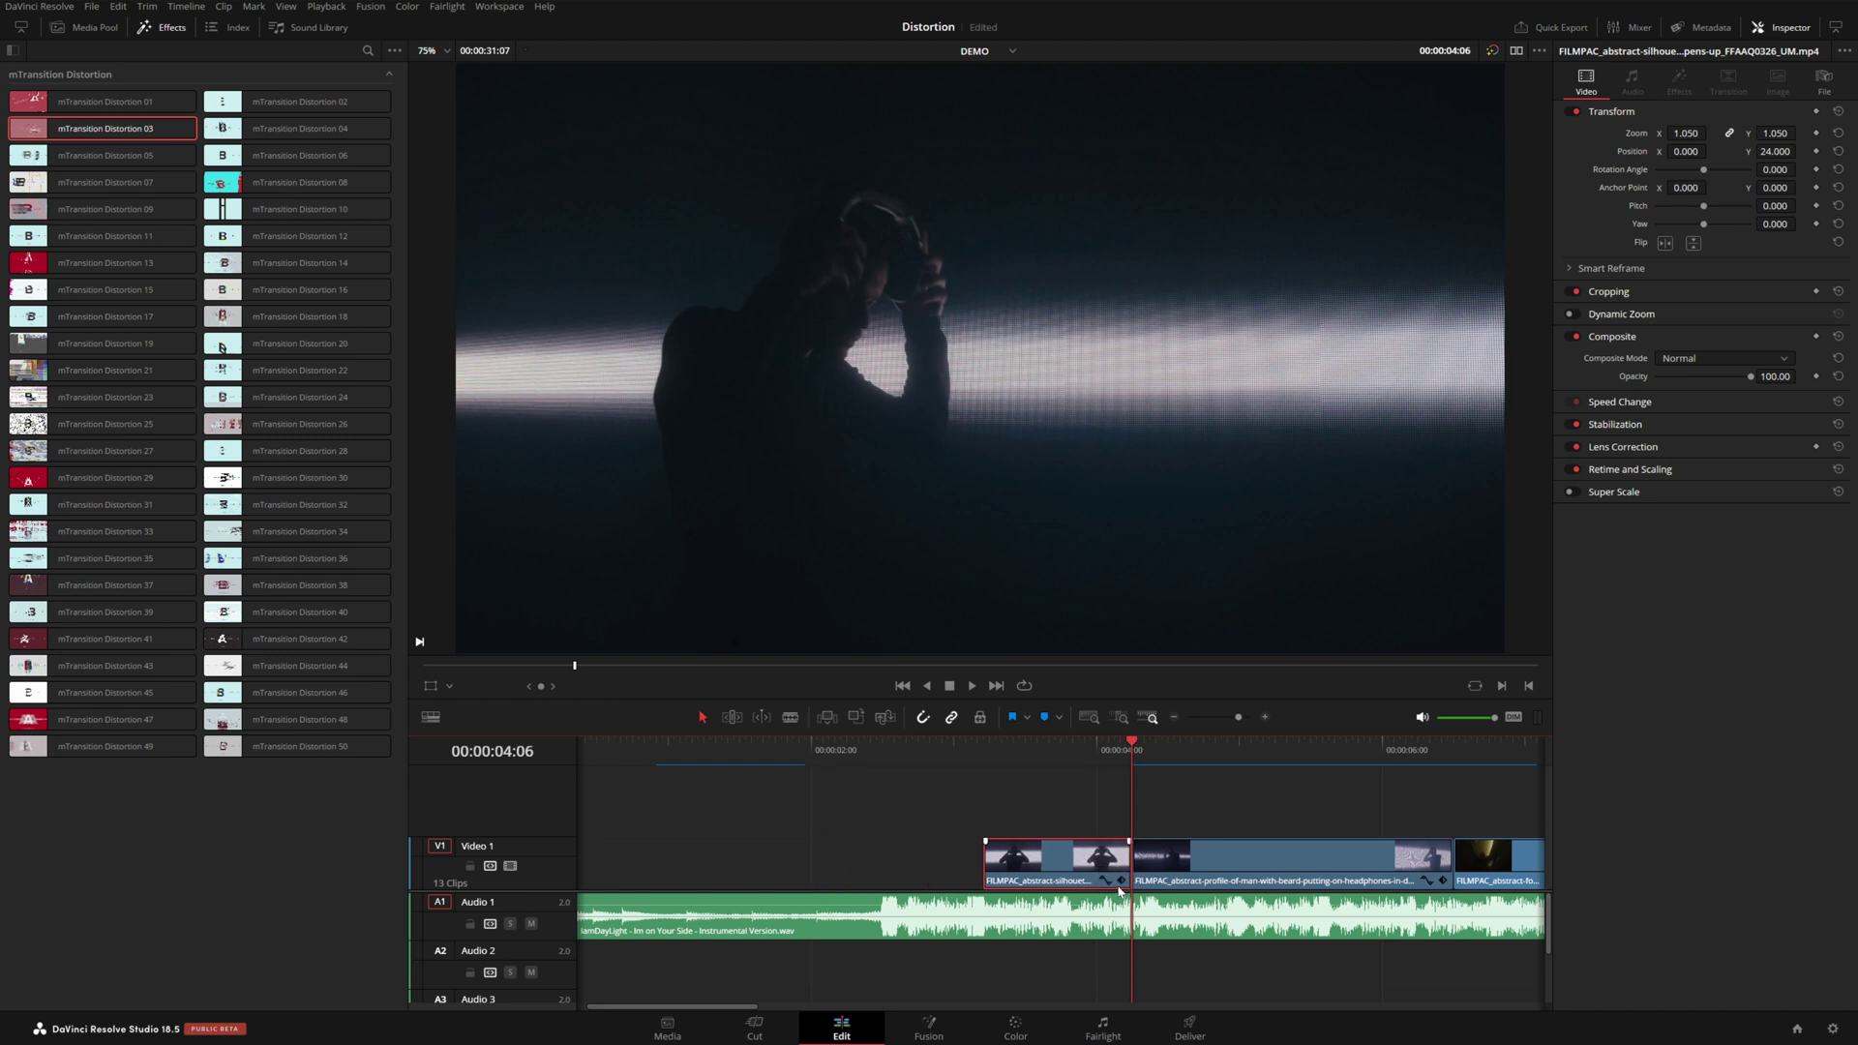
key(ctrl+z)
key(ctrl+z)
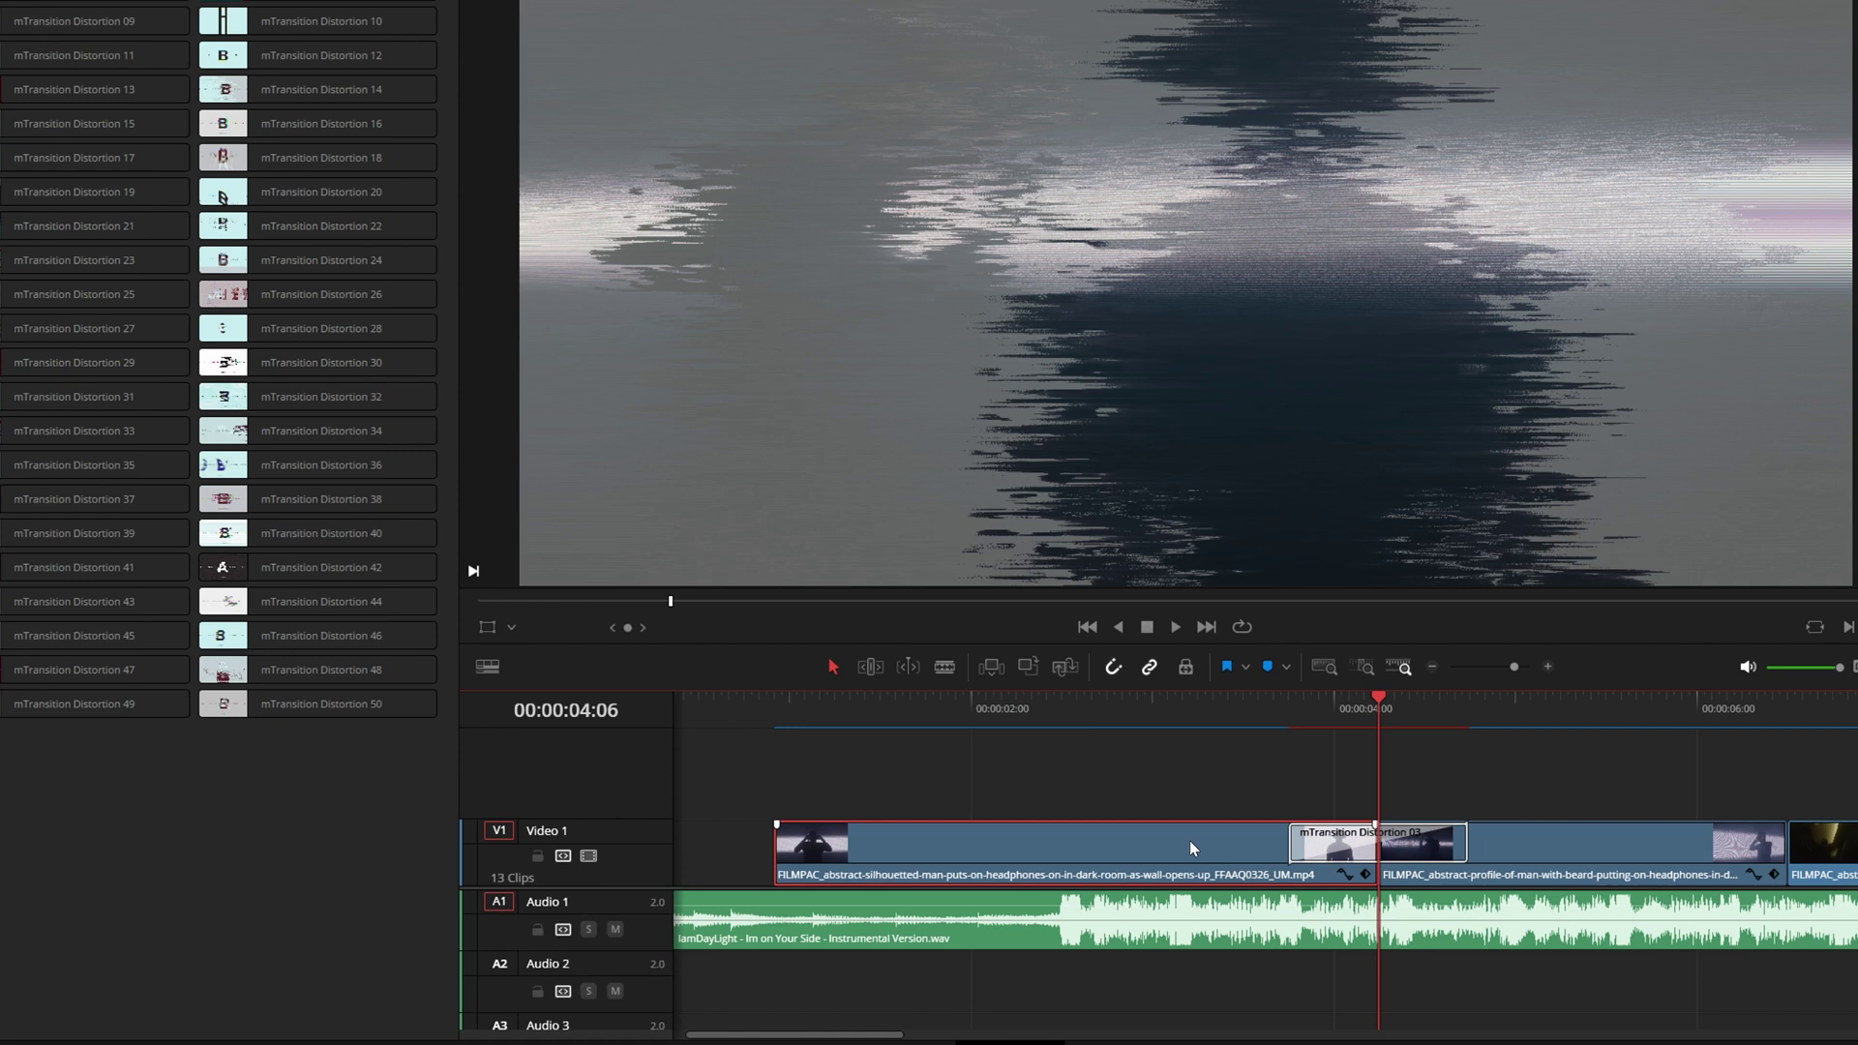
Trim and slip the first clip at the Distortion 03 edit so Video 1 starts at zero, then play it
key(t)
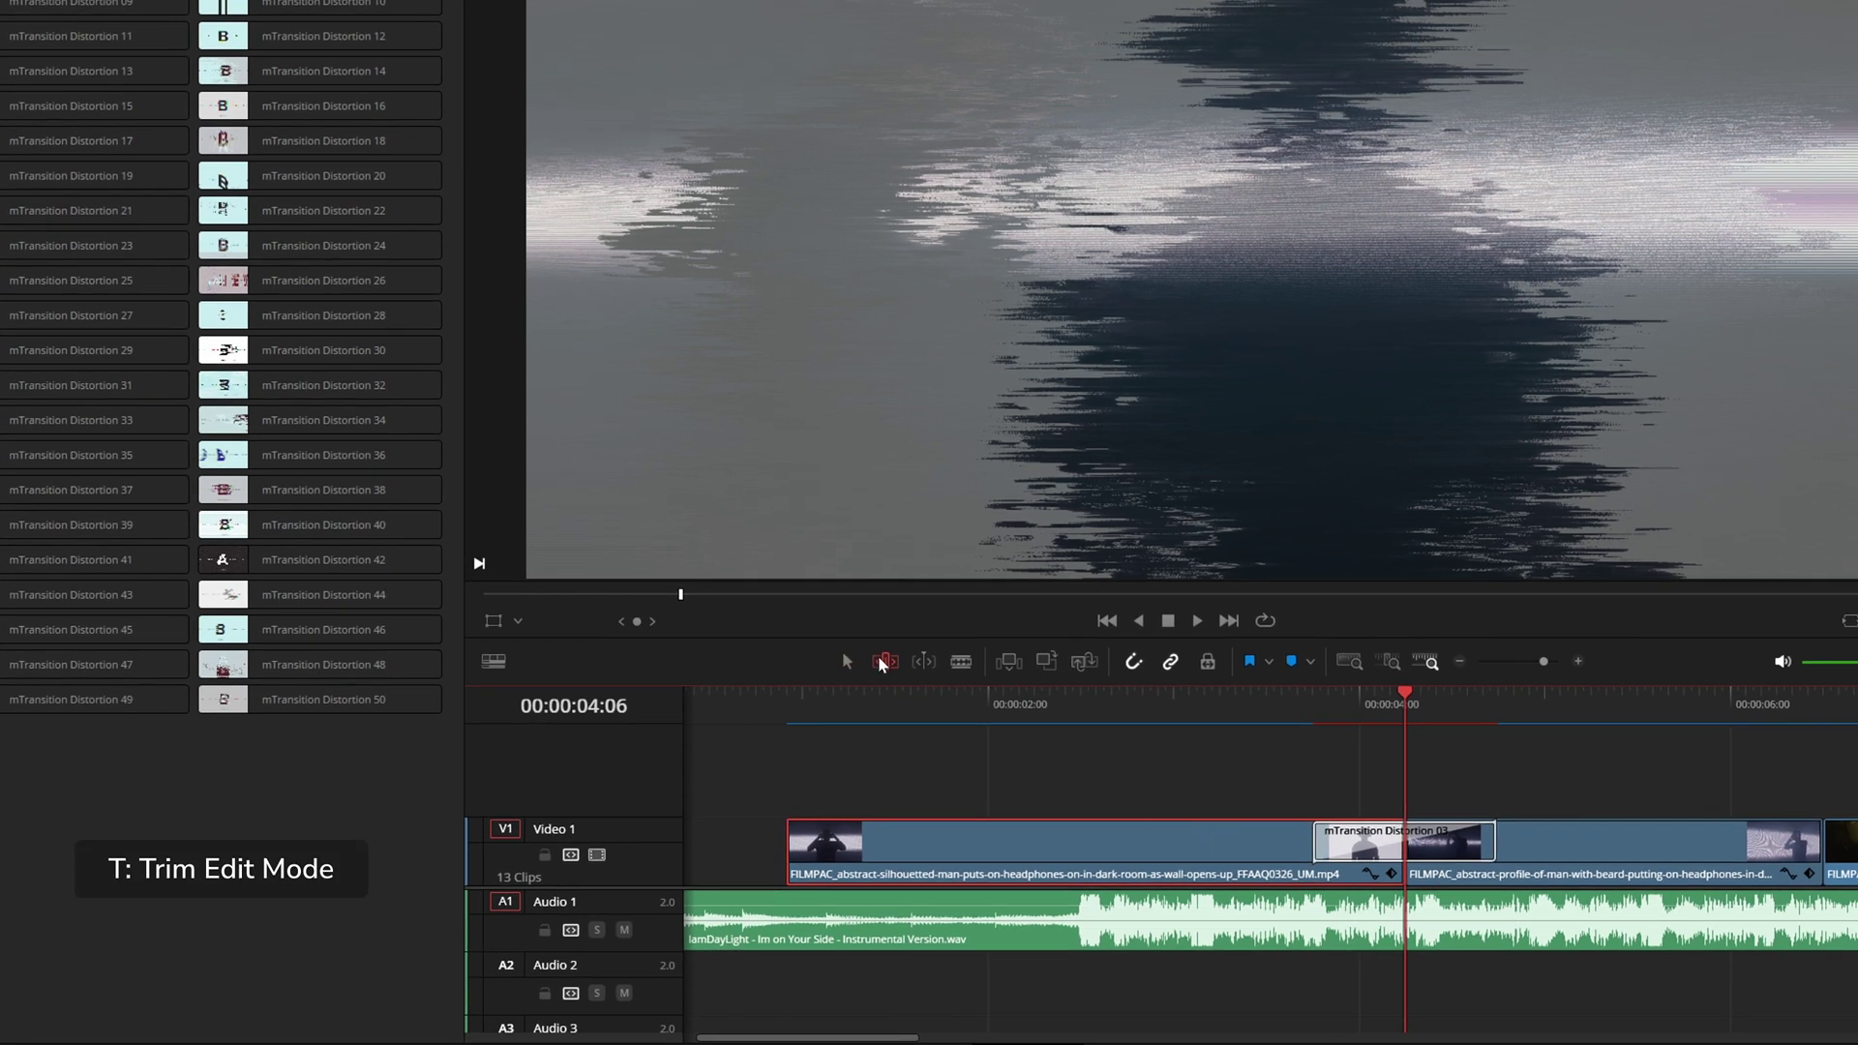
key(a)
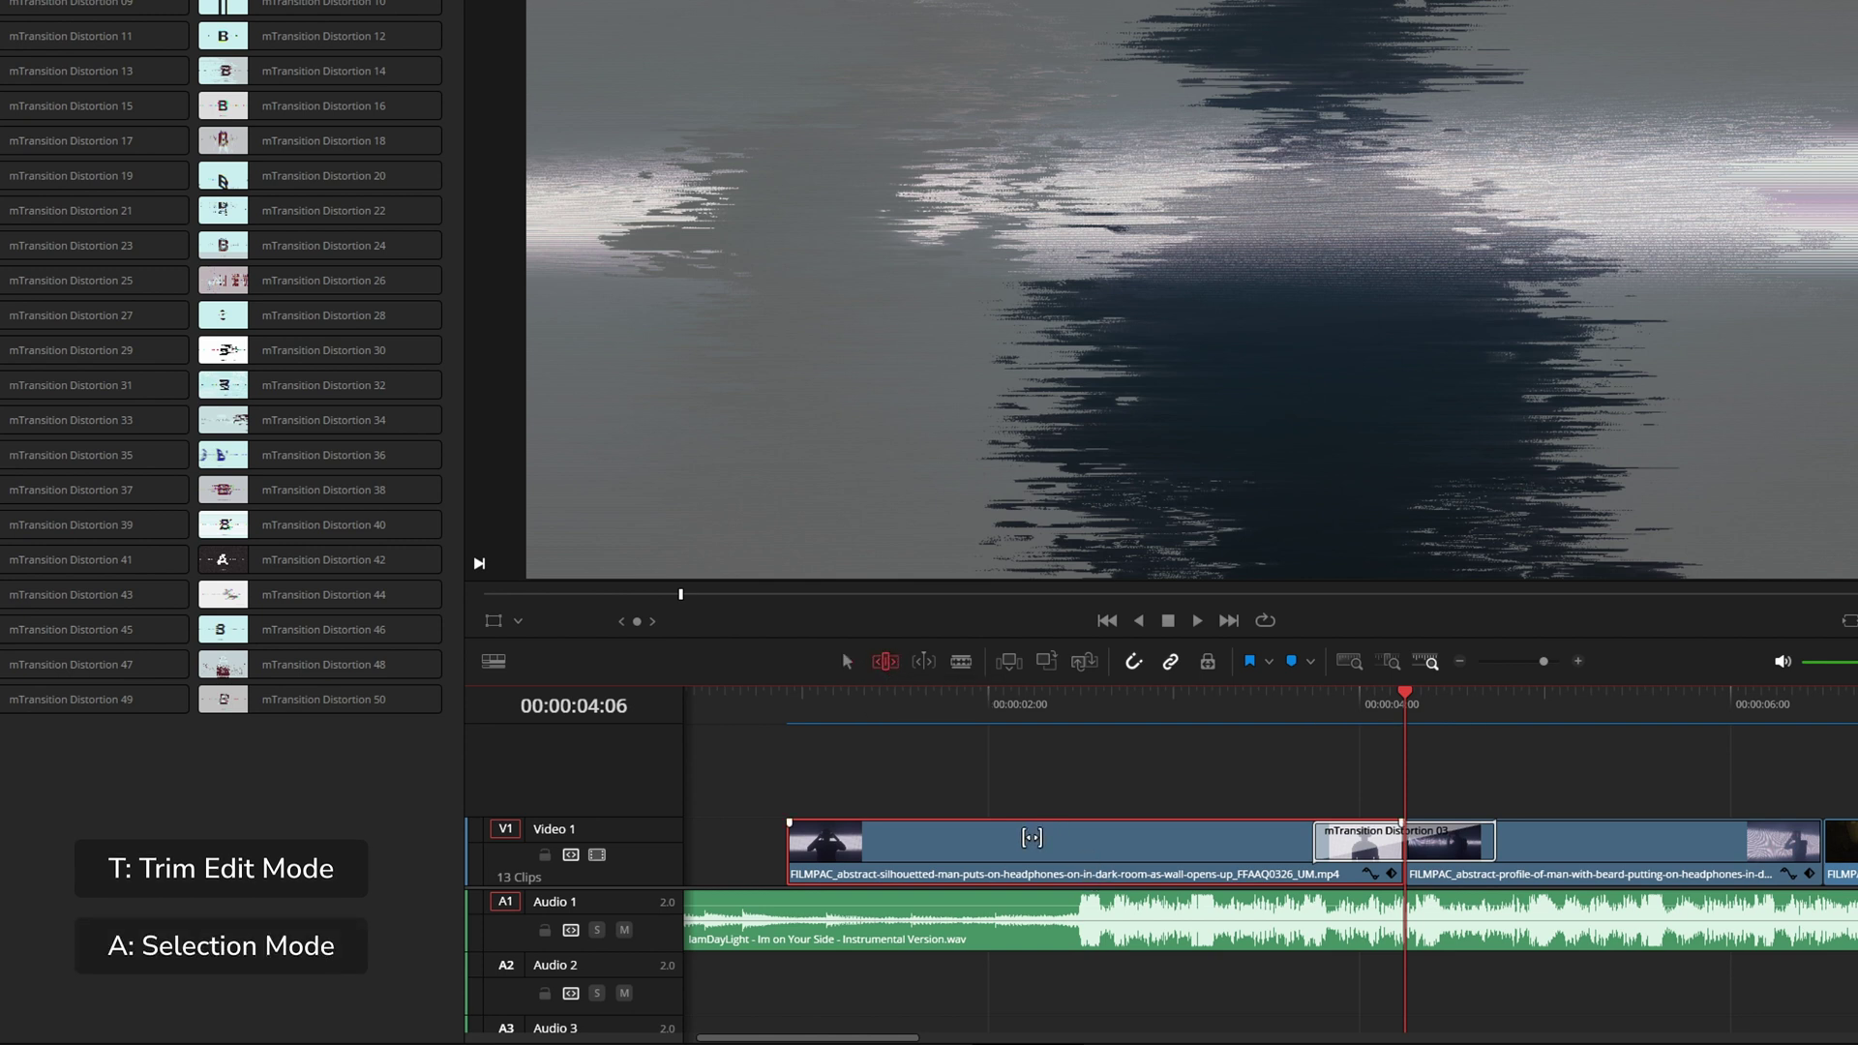
drag(1051, 834, 1321, 841)
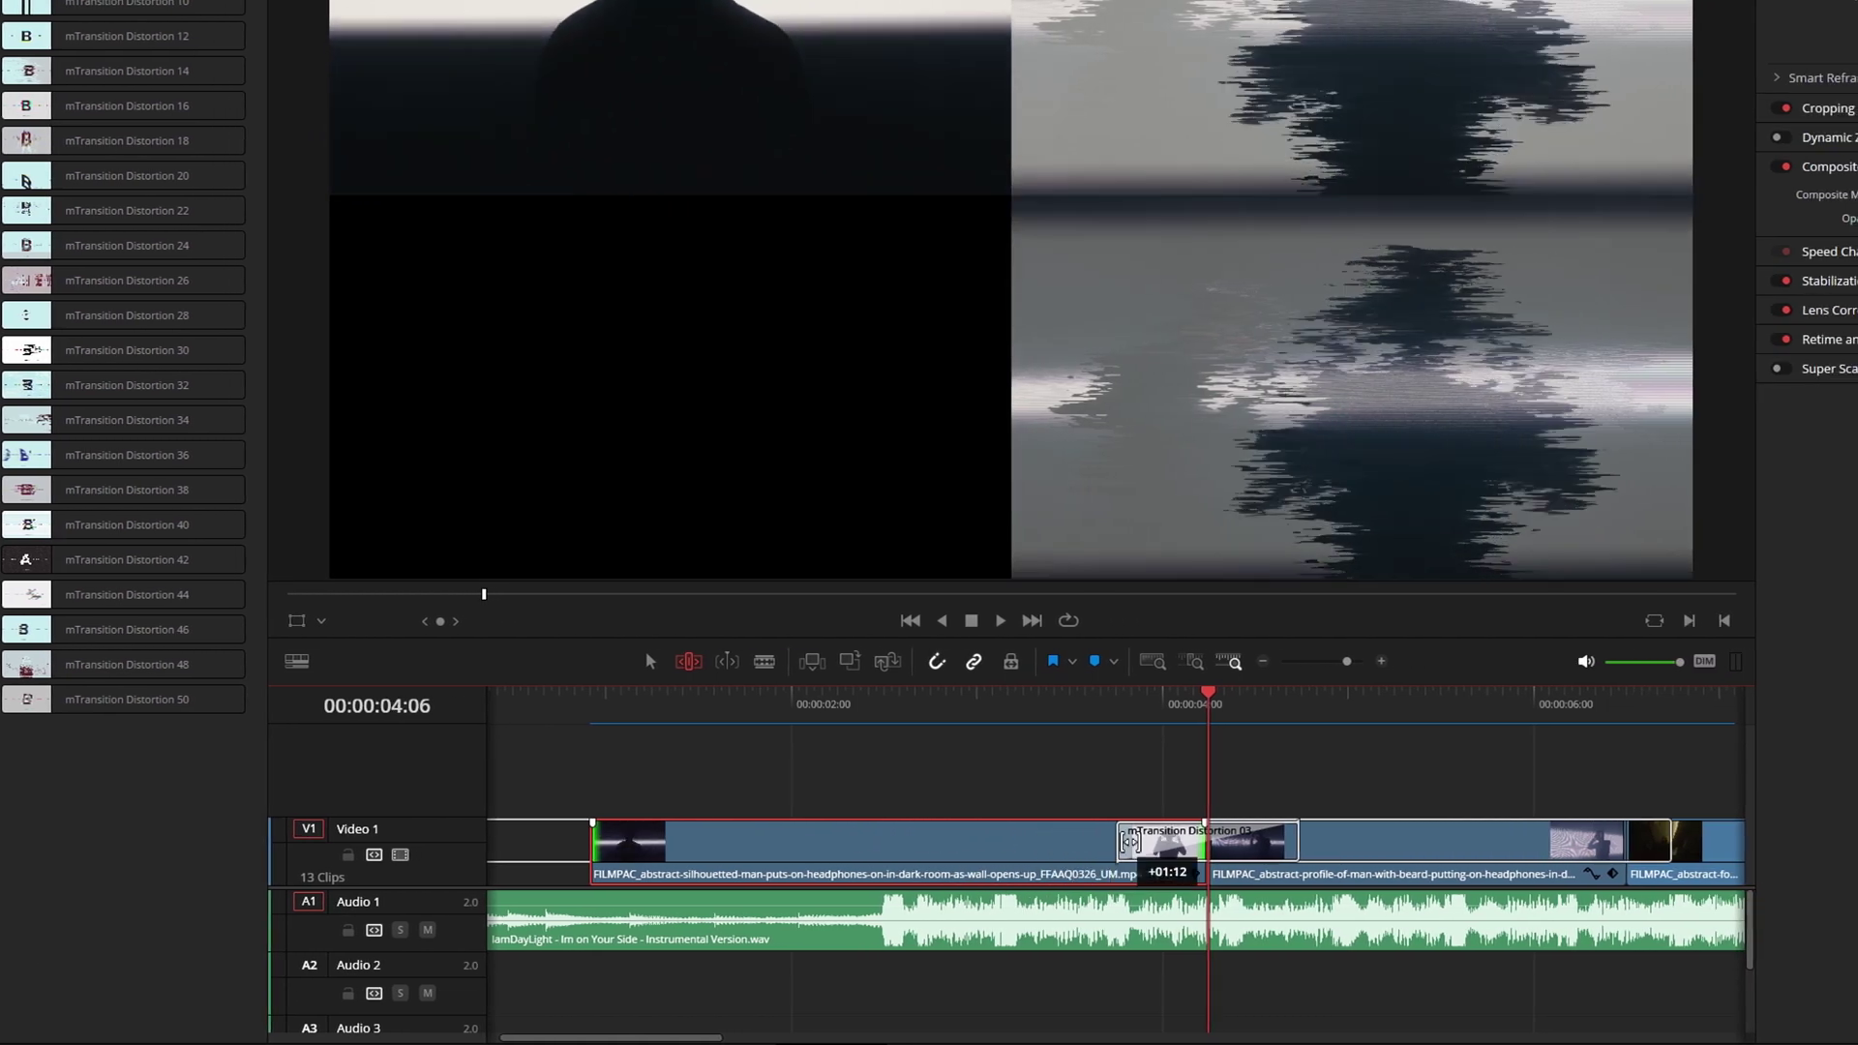
drag(1130, 840, 1105, 809)
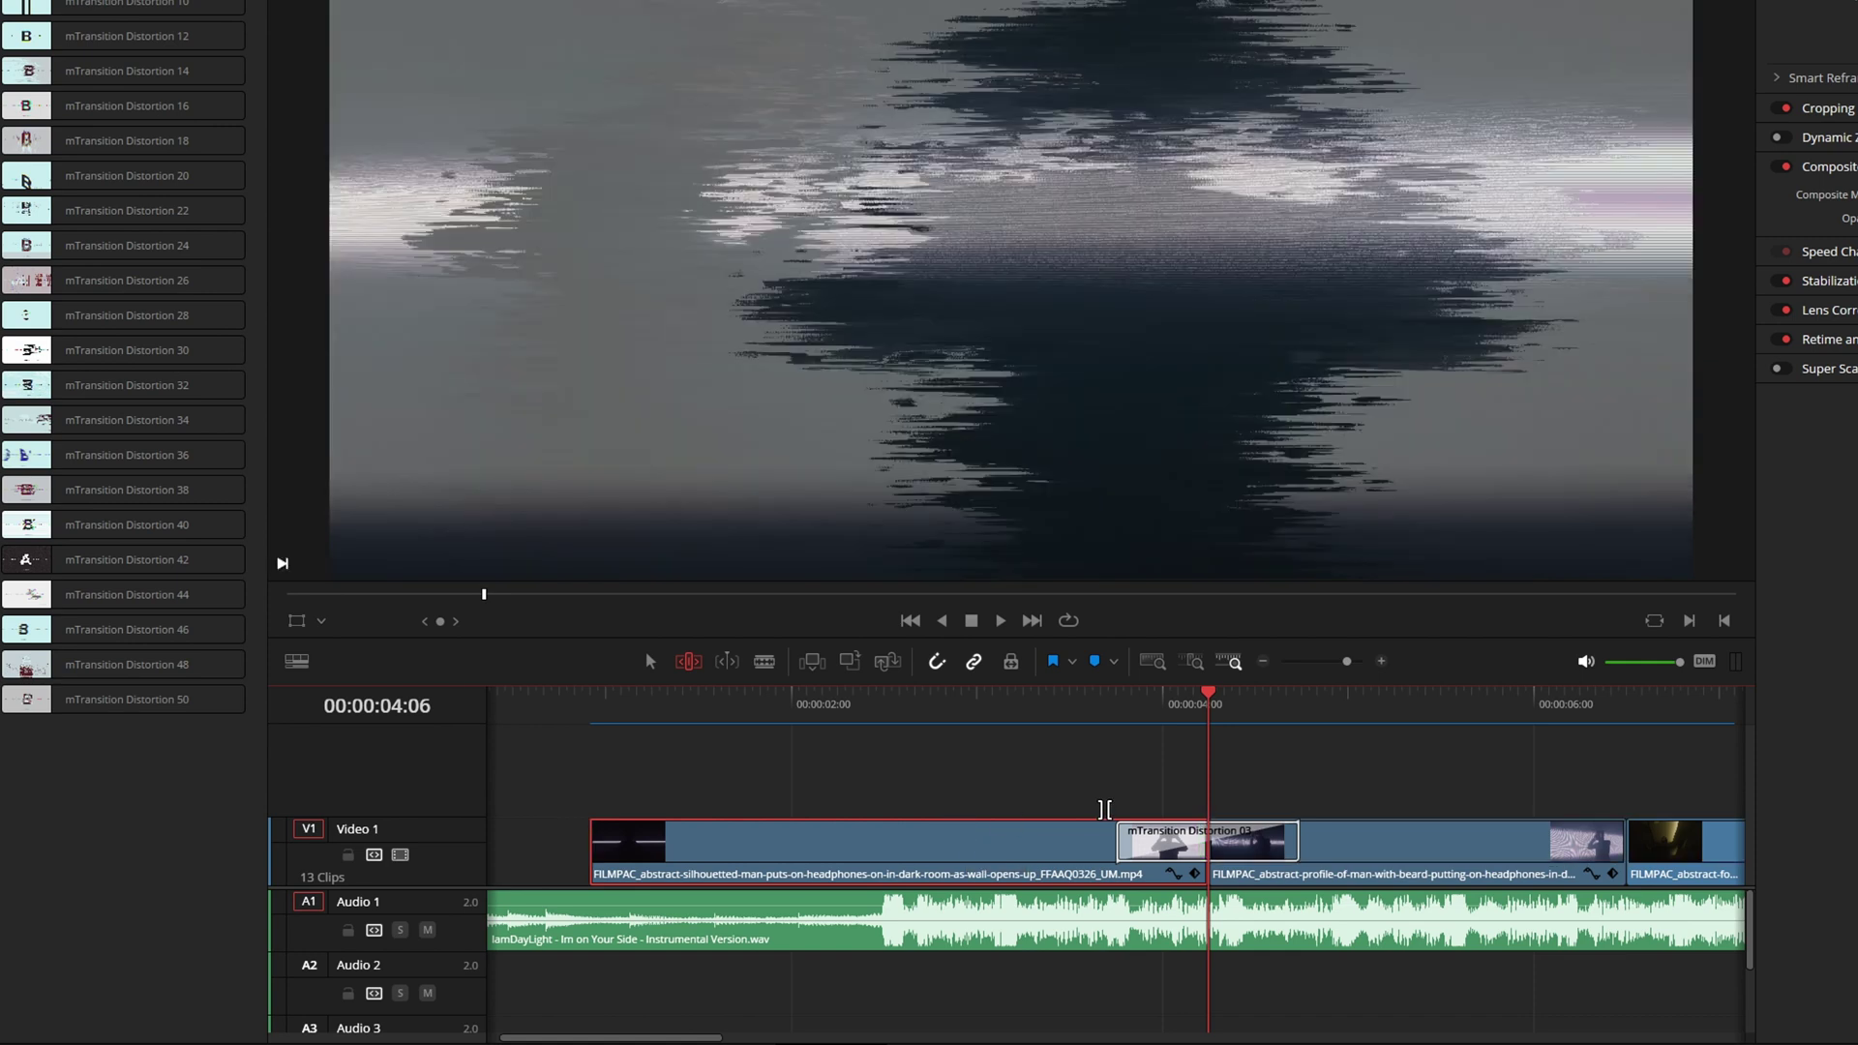
mouse_move(965, 836)
mouse_down()
mouse_move(997, 837)
mouse_move(930, 839)
mouse_up()
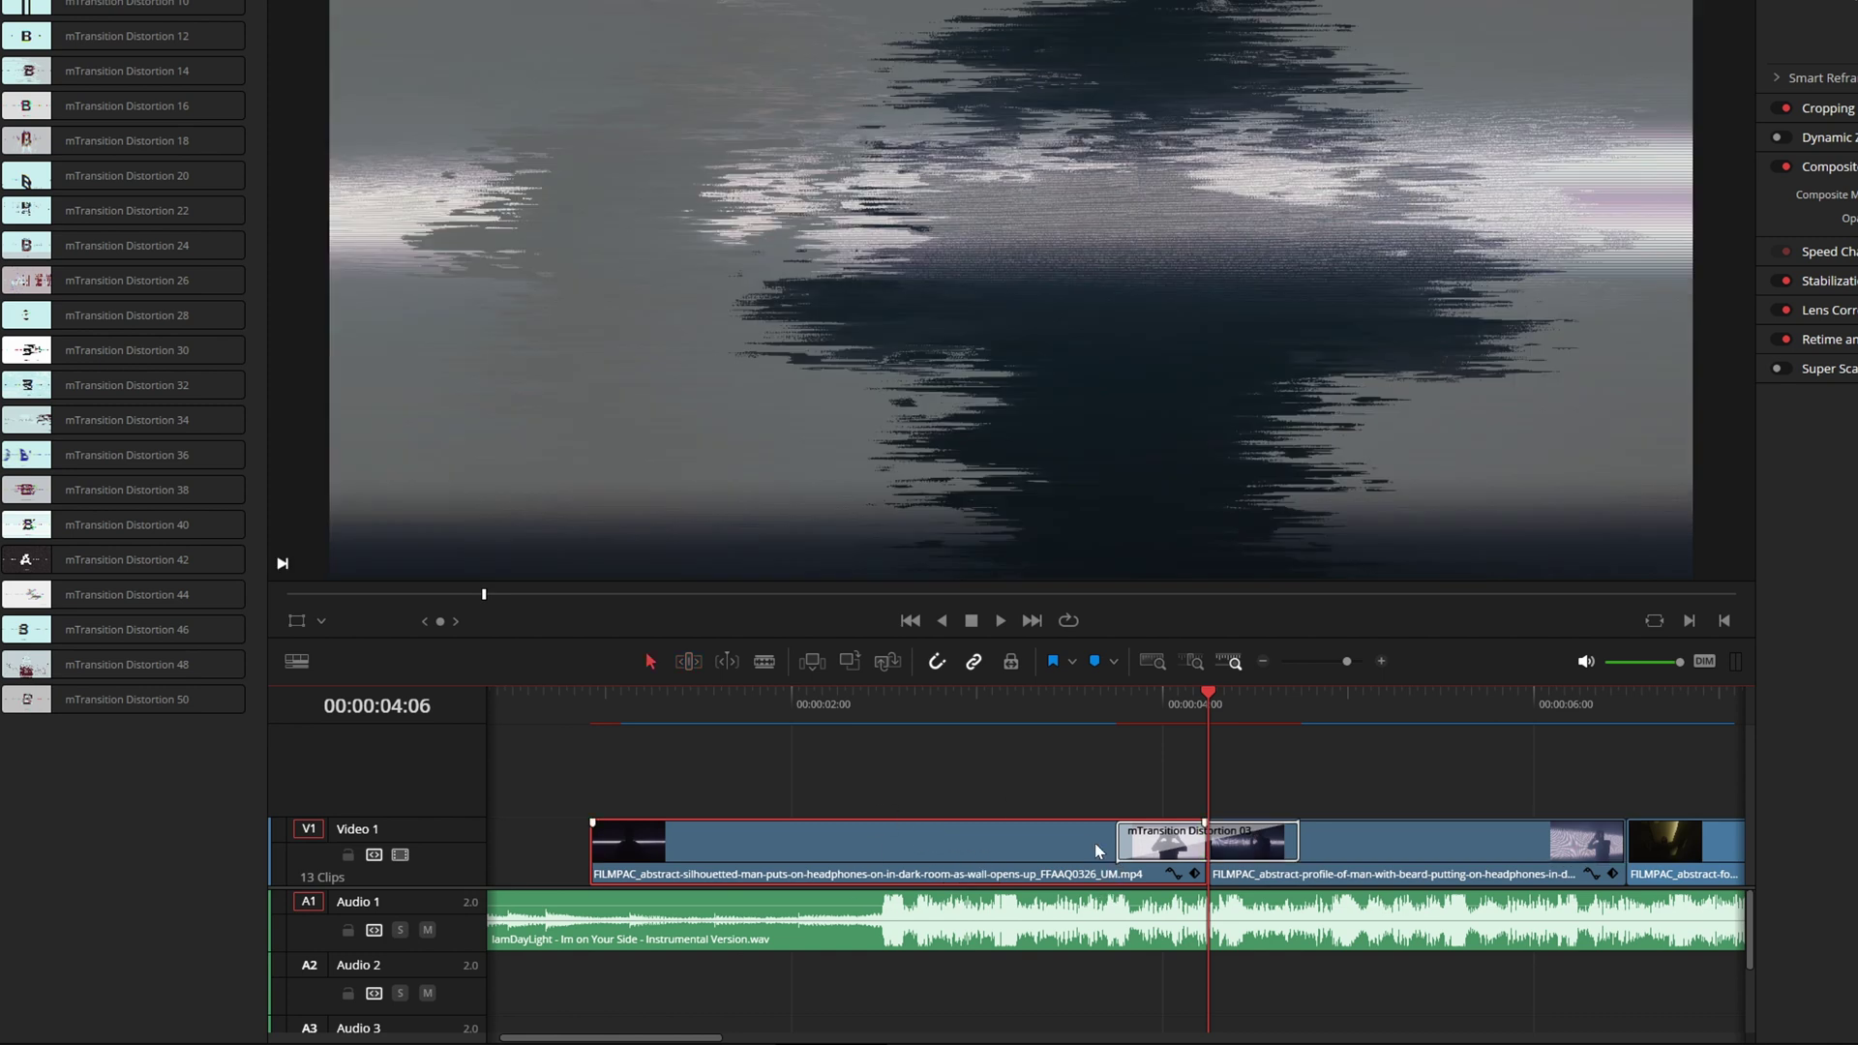
click(823, 721)
key(space)
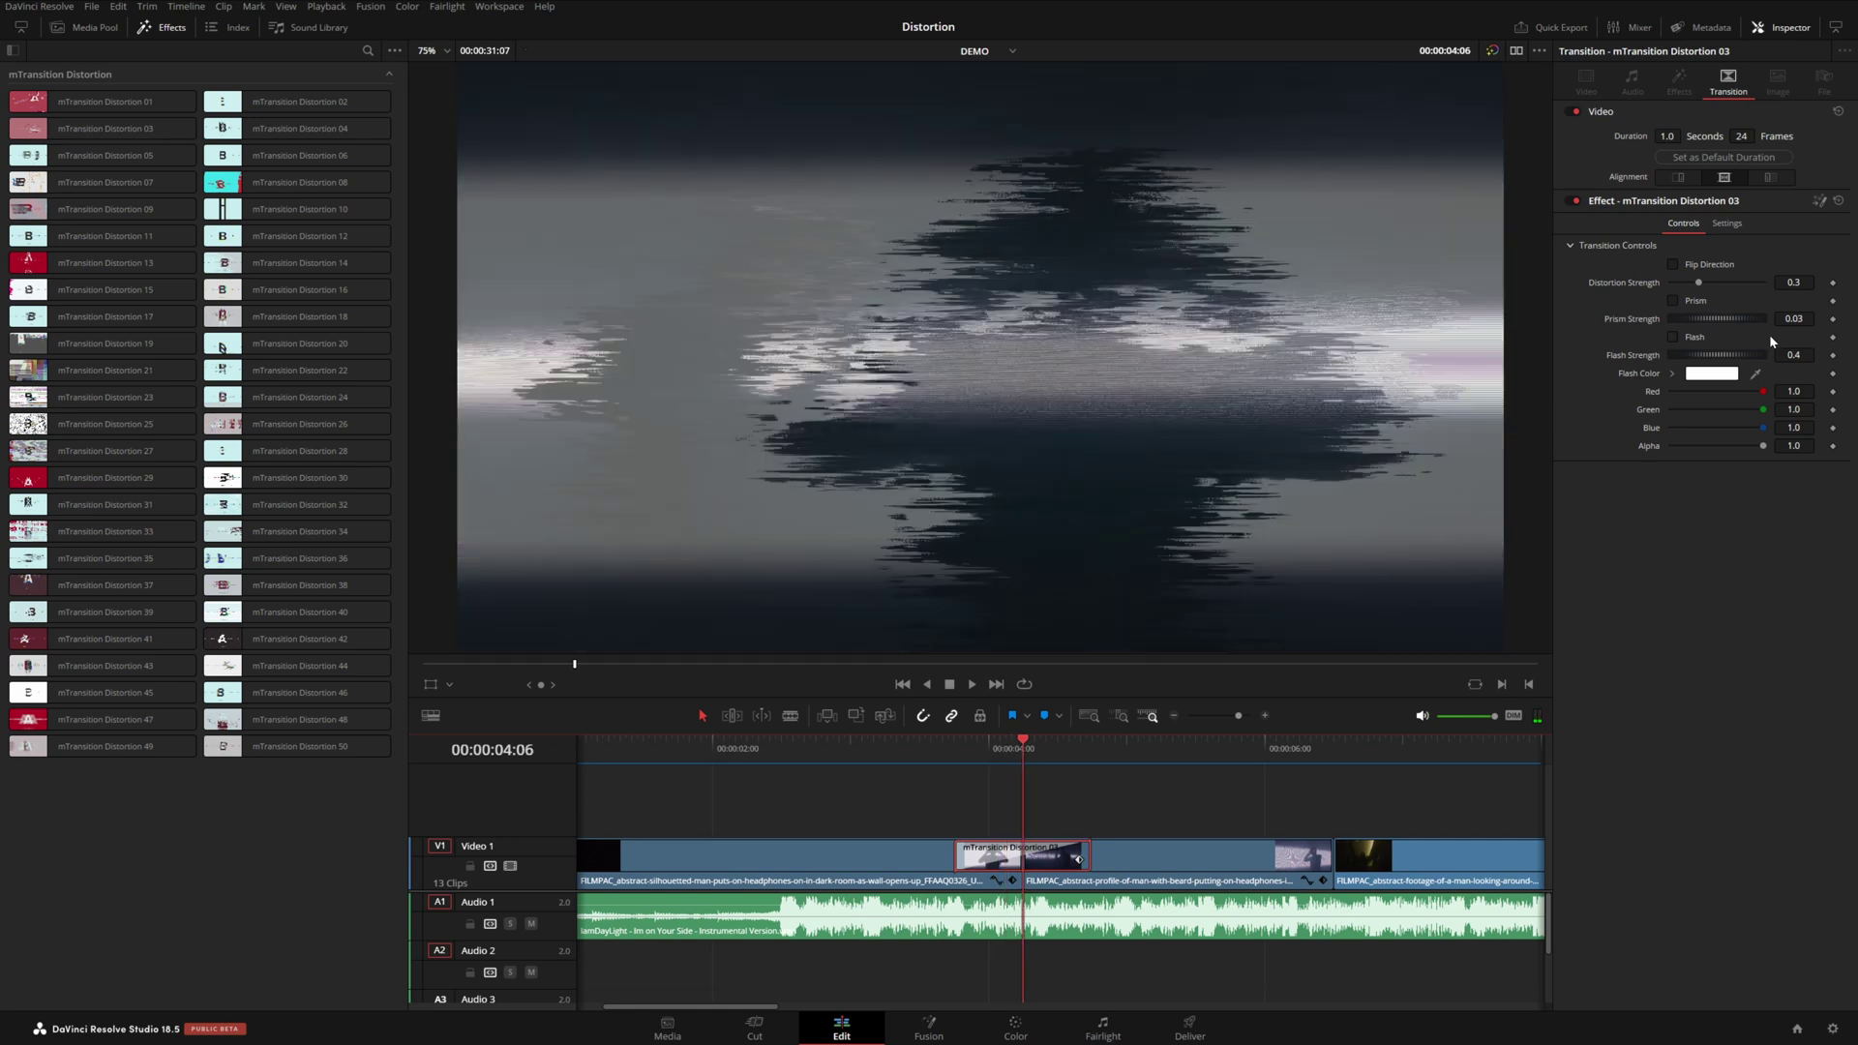
Enable Flip Direction on Distortion 03 and replay the transition
click(1673, 264)
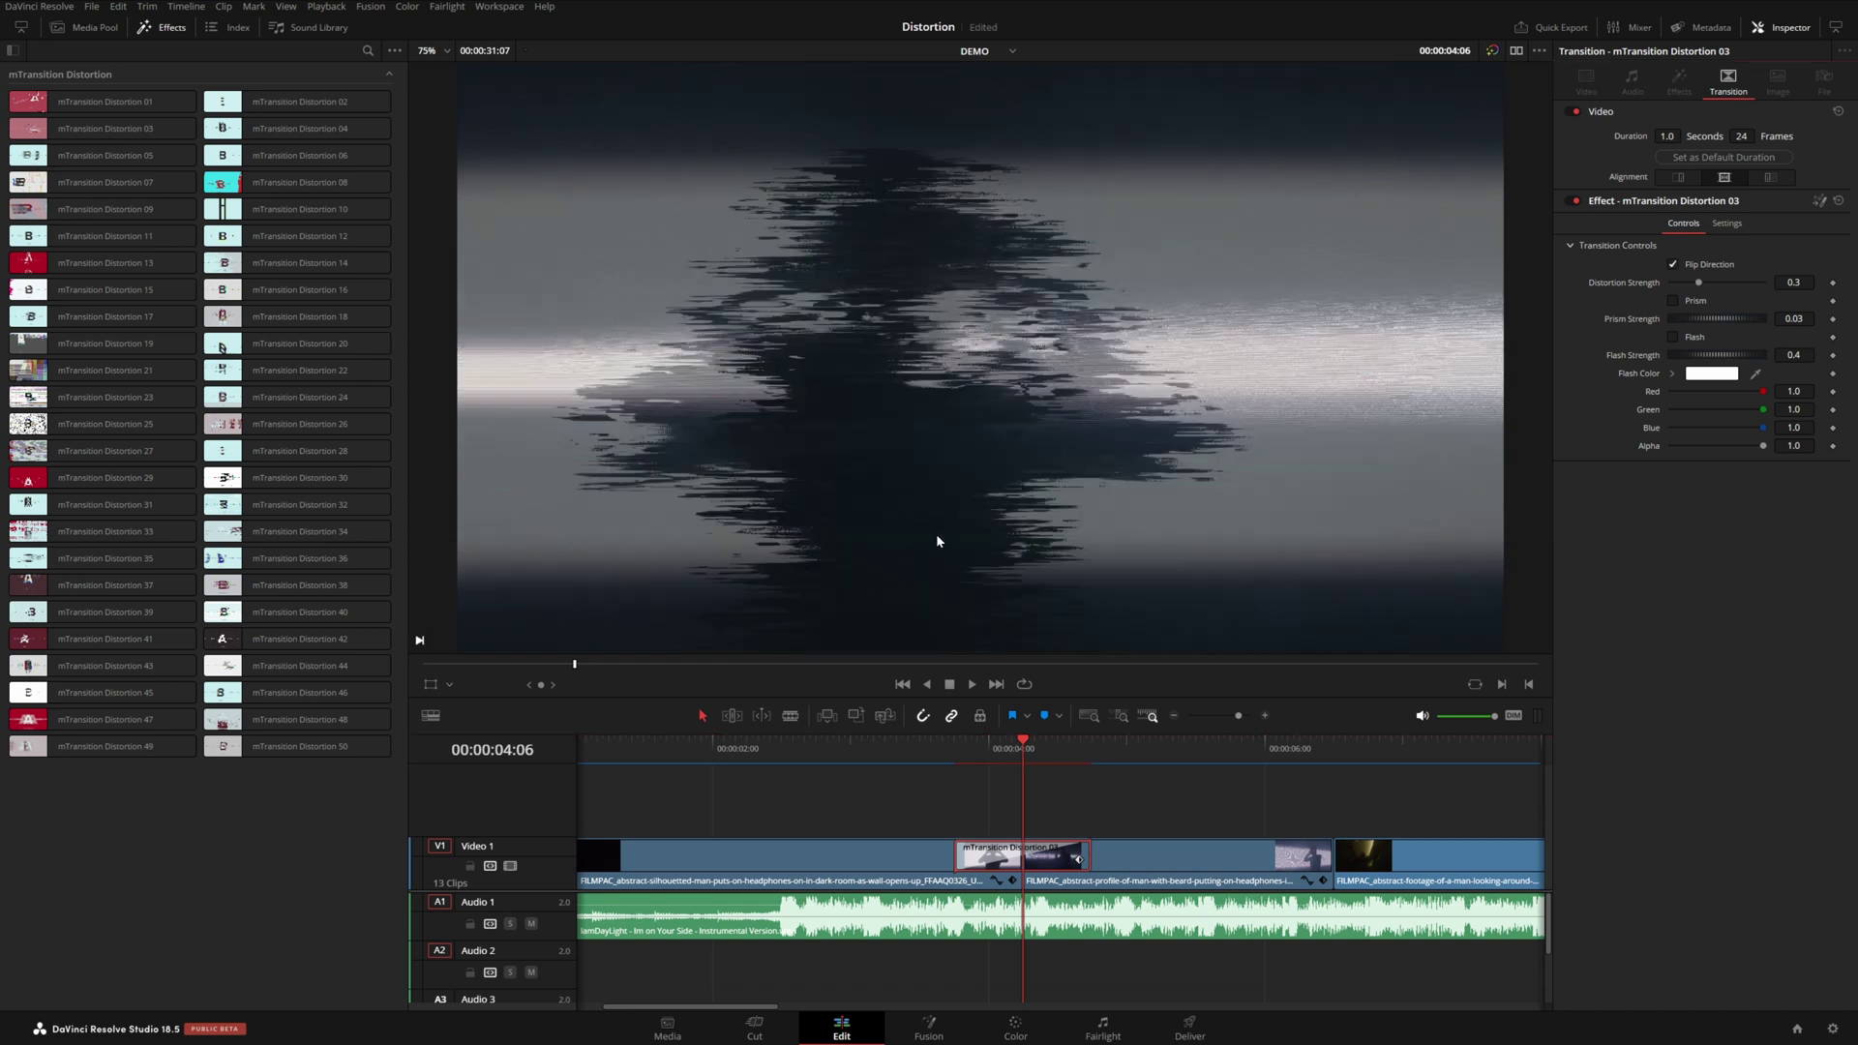
click(953, 762)
key(space)
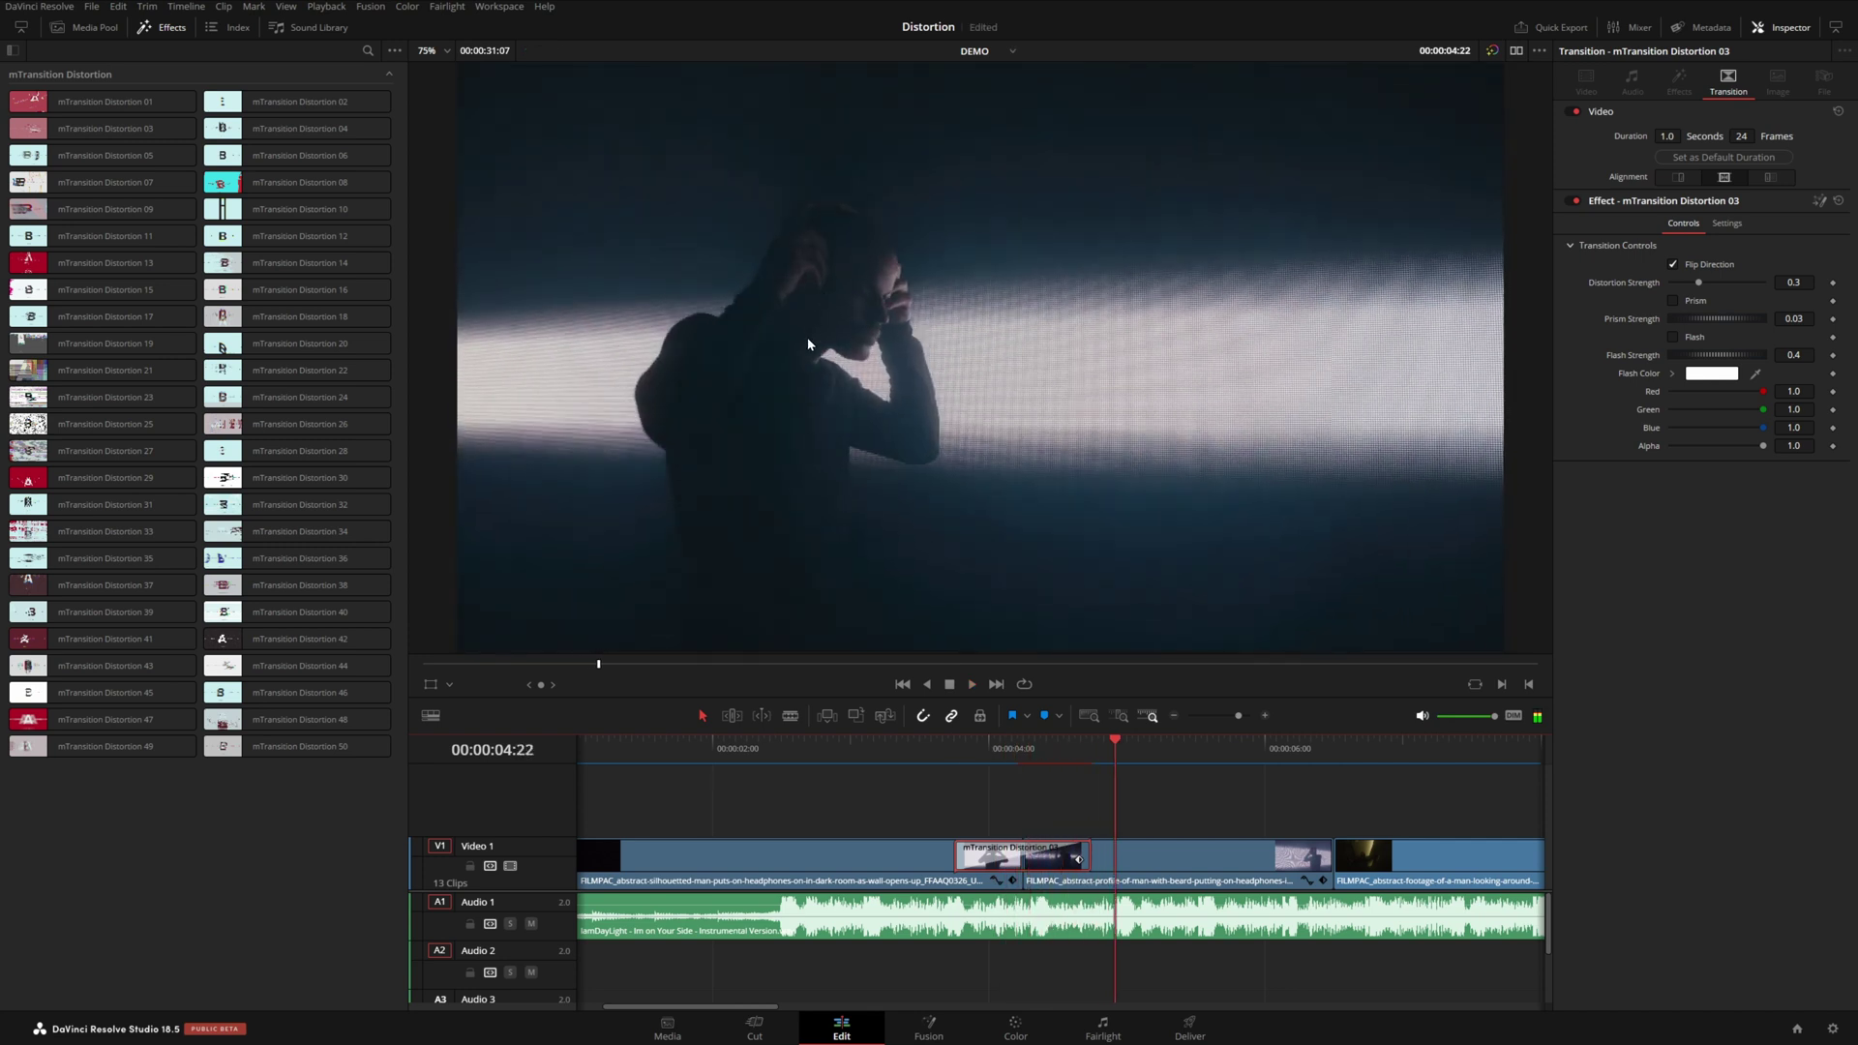
click(954, 761)
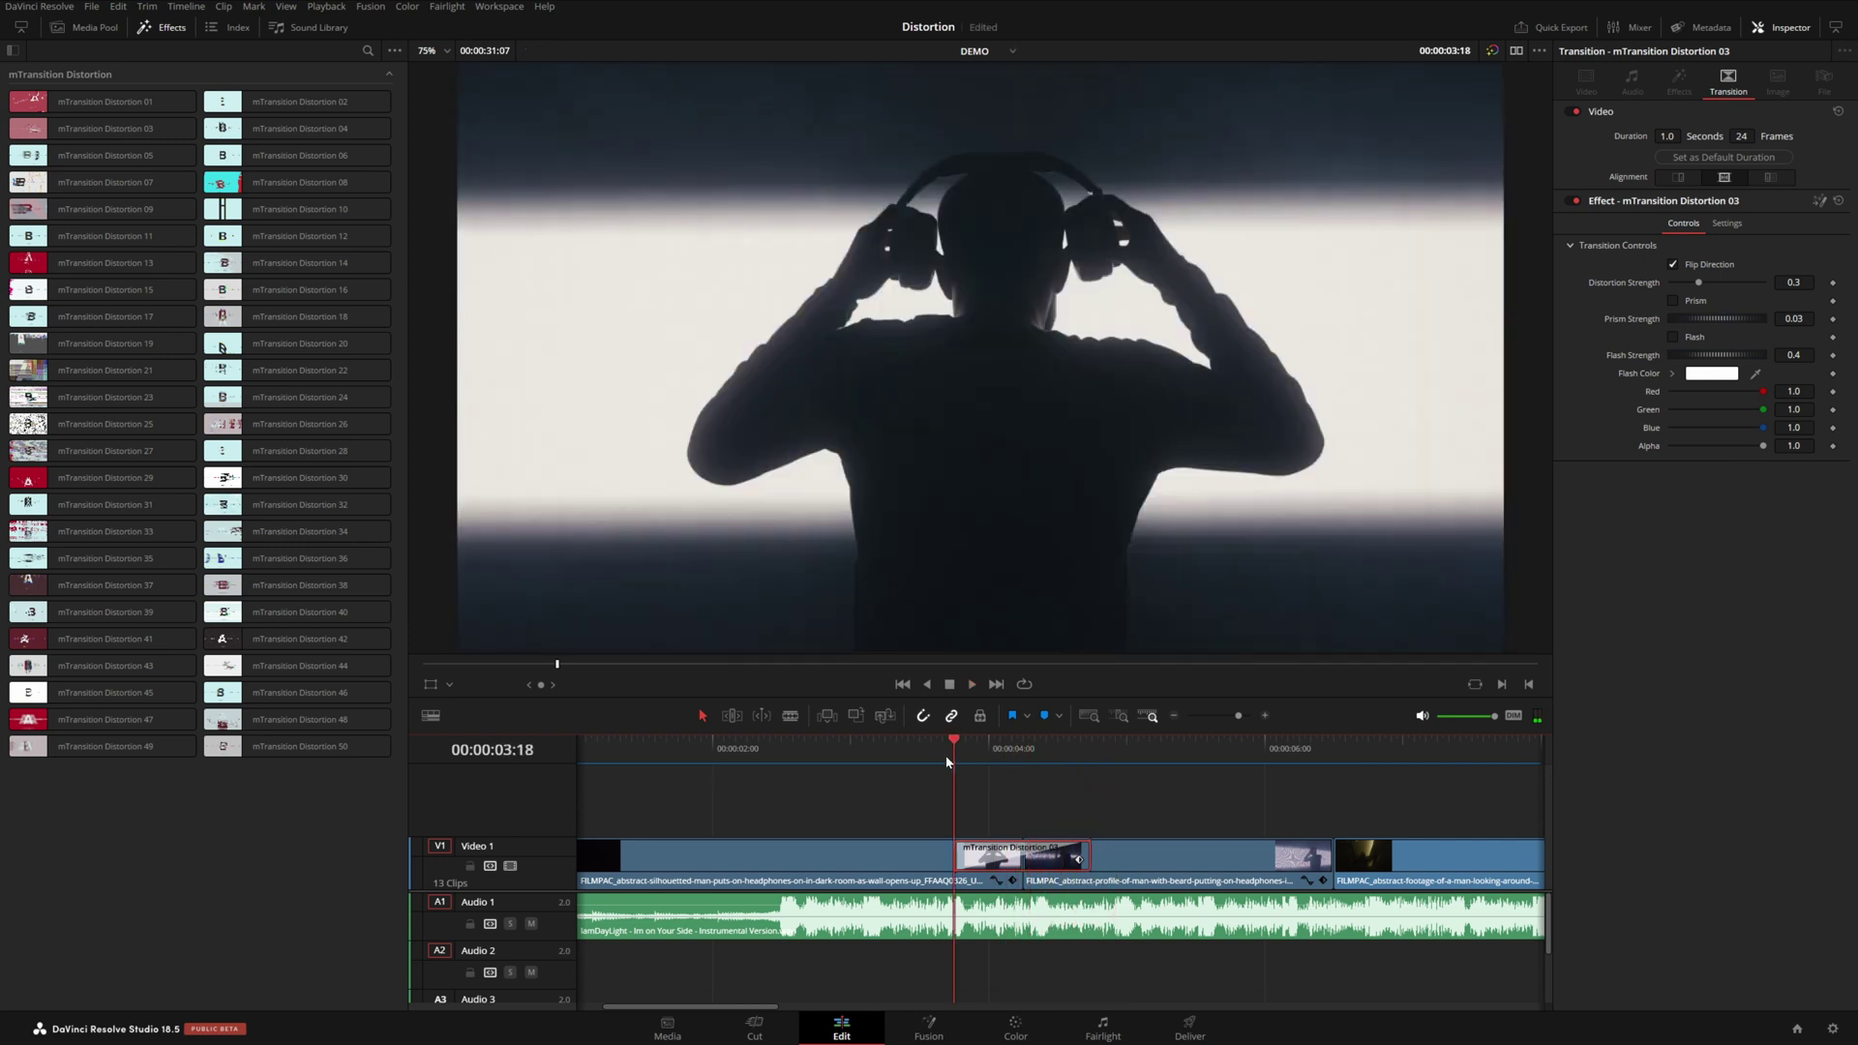
key(space)
click(945, 755)
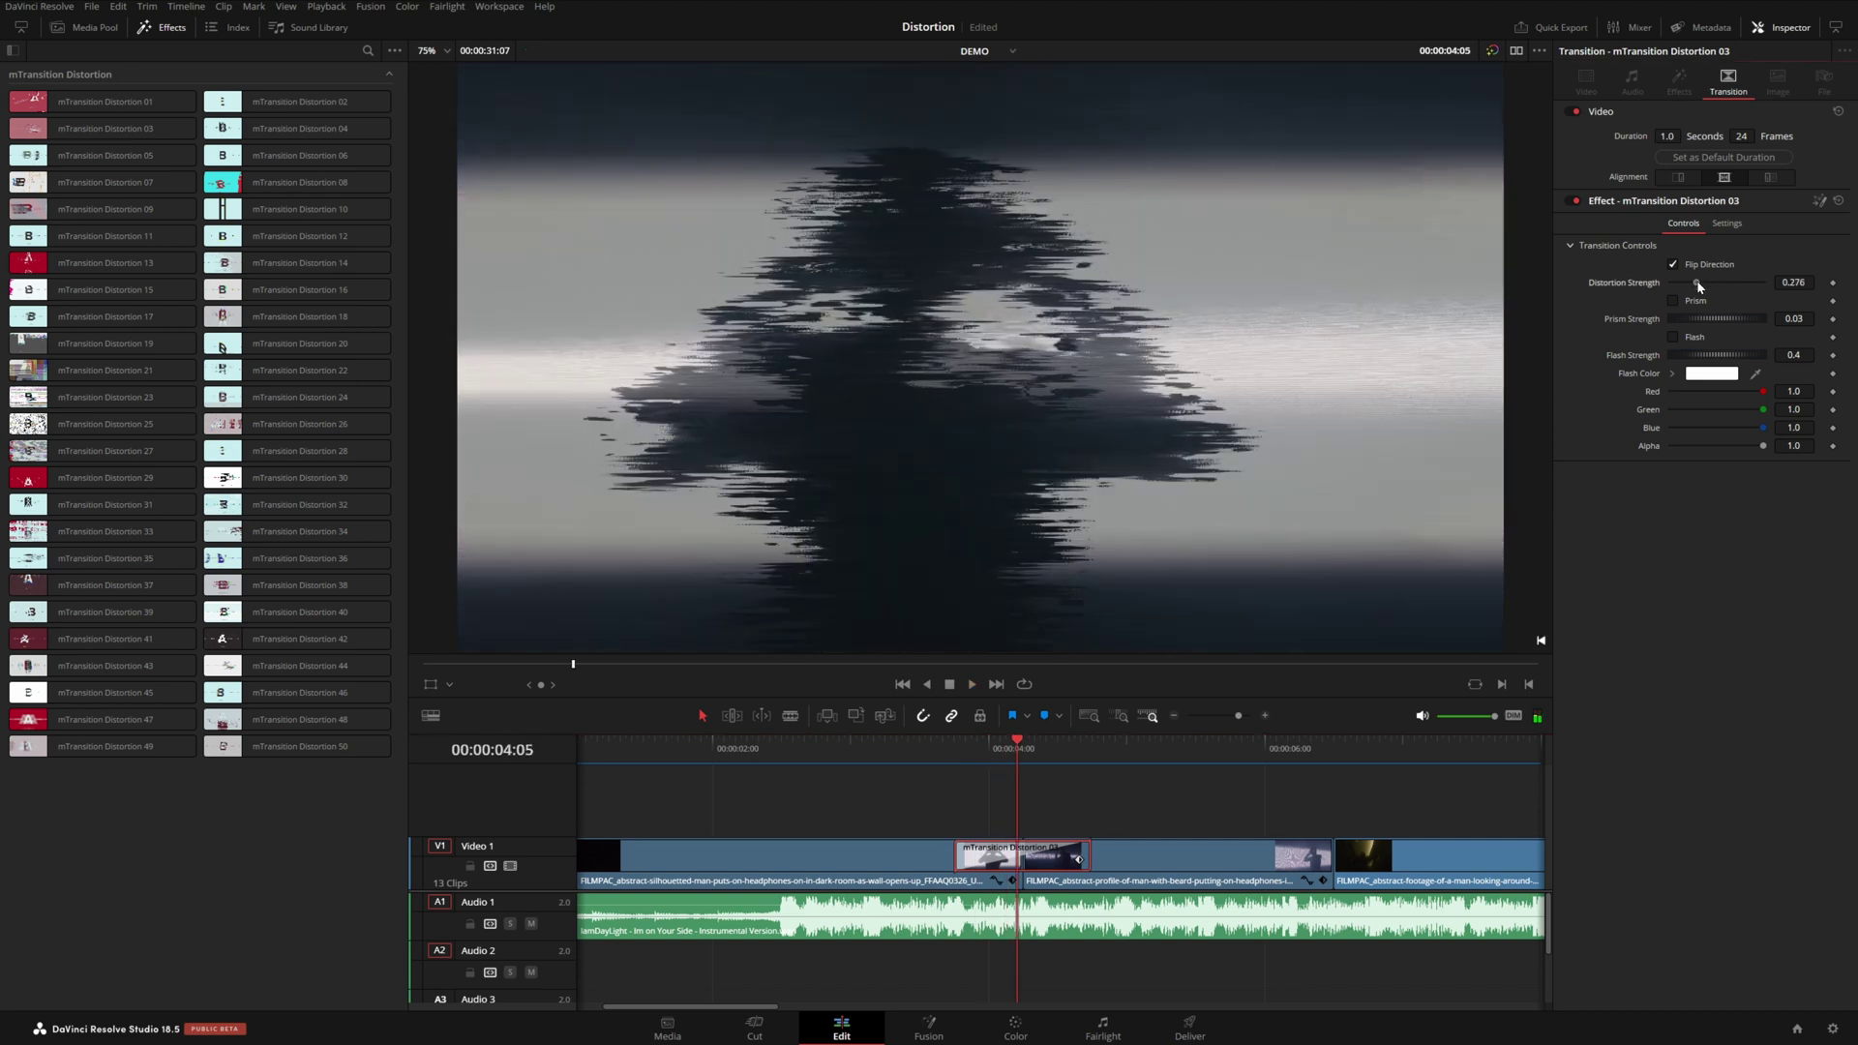
Lower Distortion Strength to 0.205 and preview the subtler glitch
drag(1699, 286, 1693, 286)
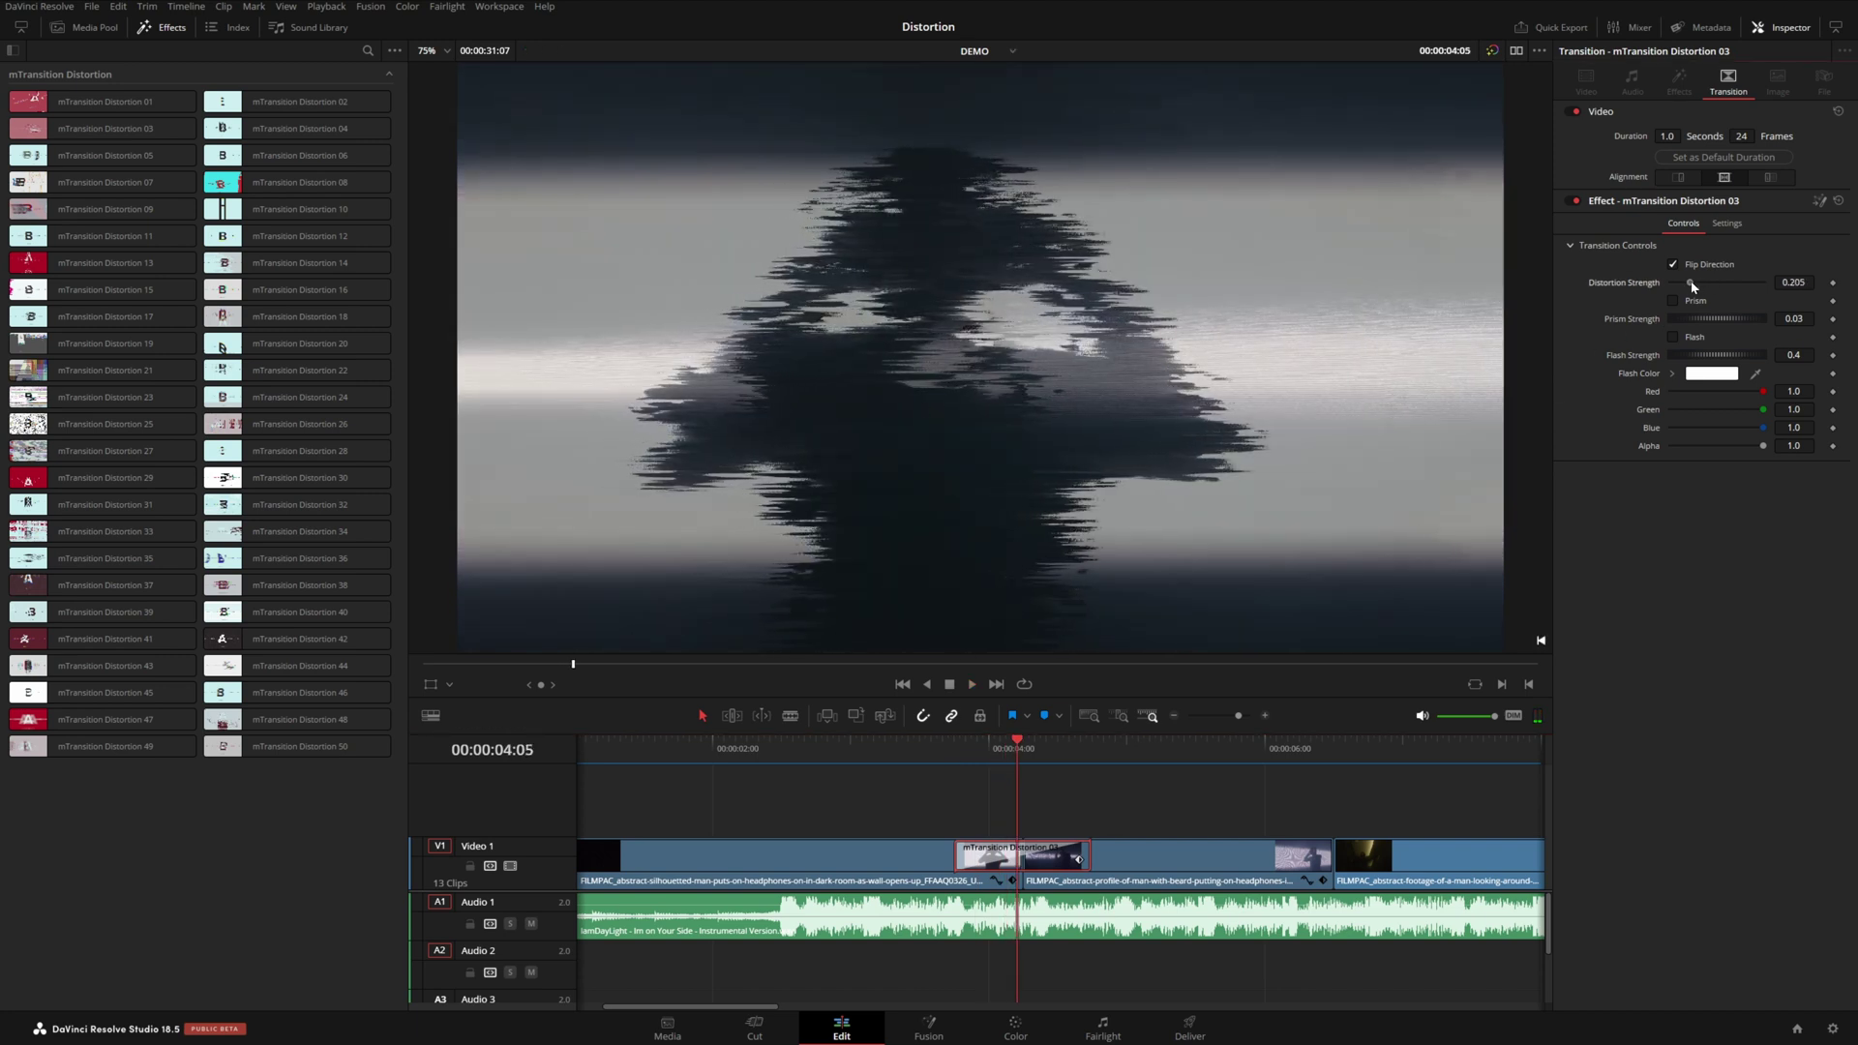
click(939, 750)
key(space)
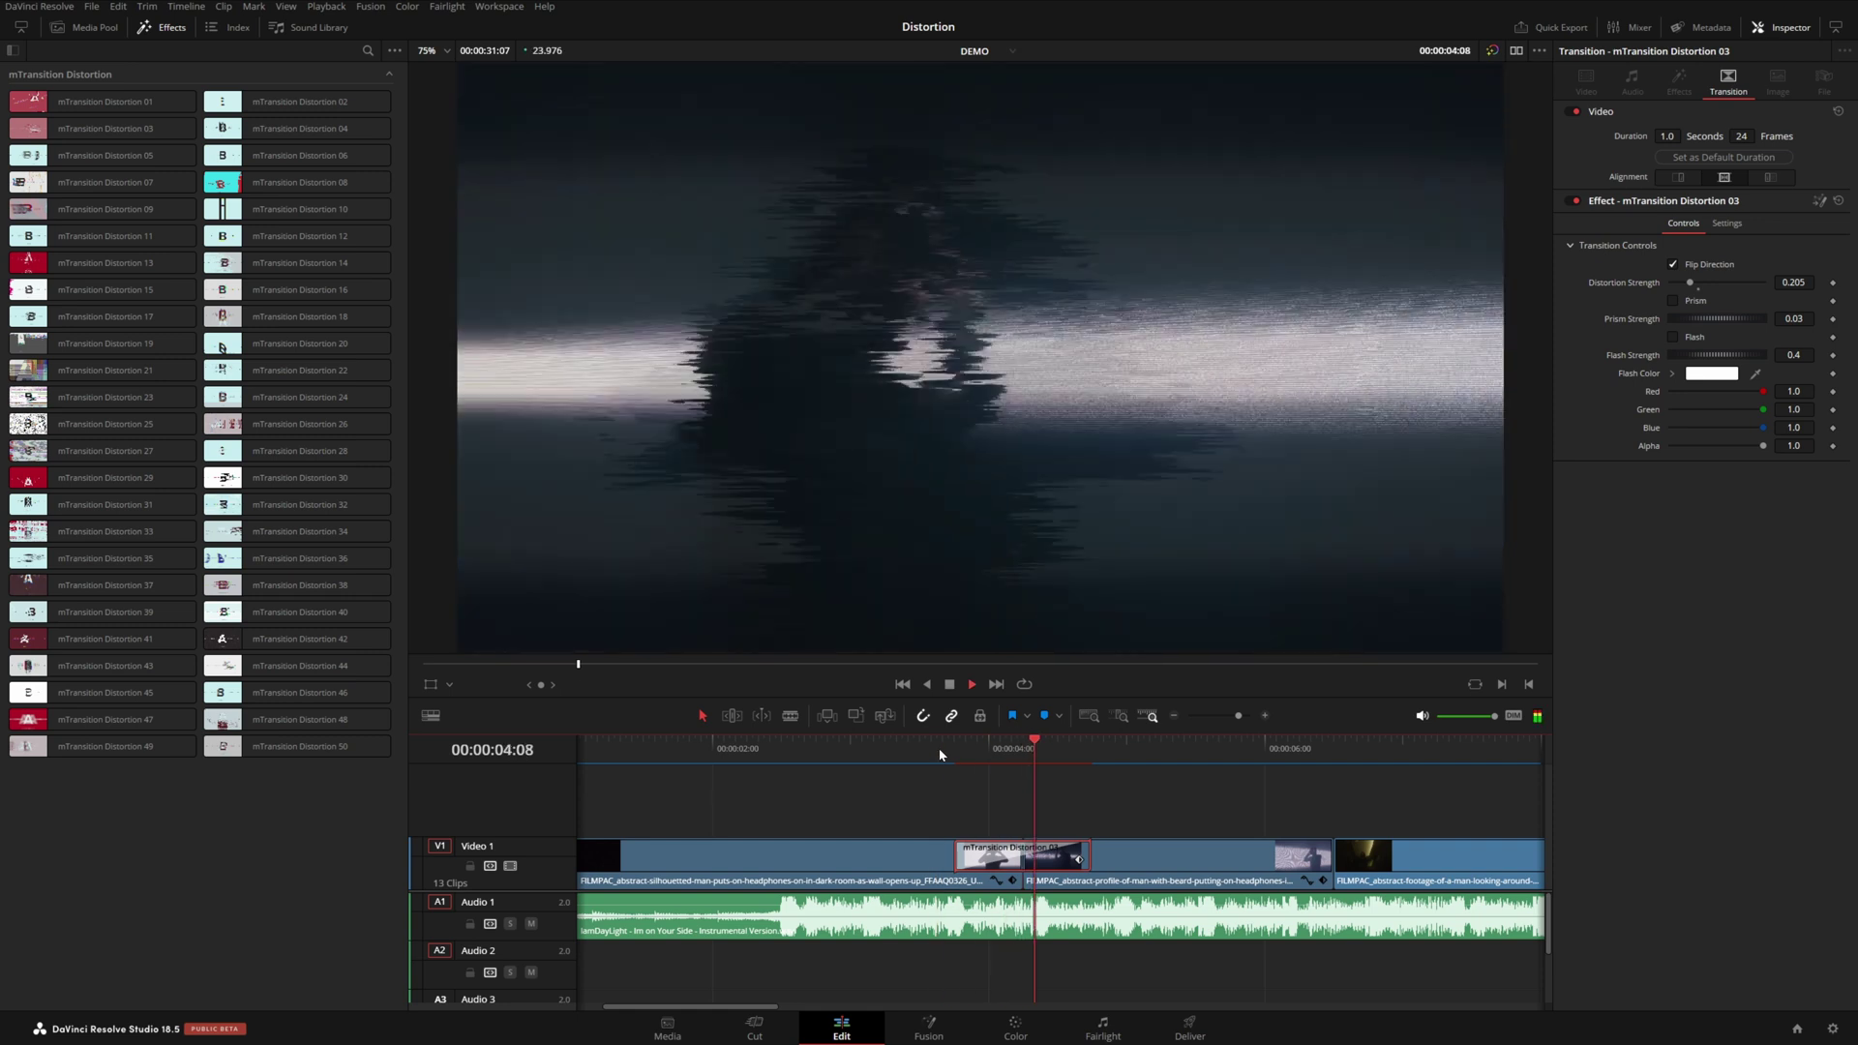
click(939, 747)
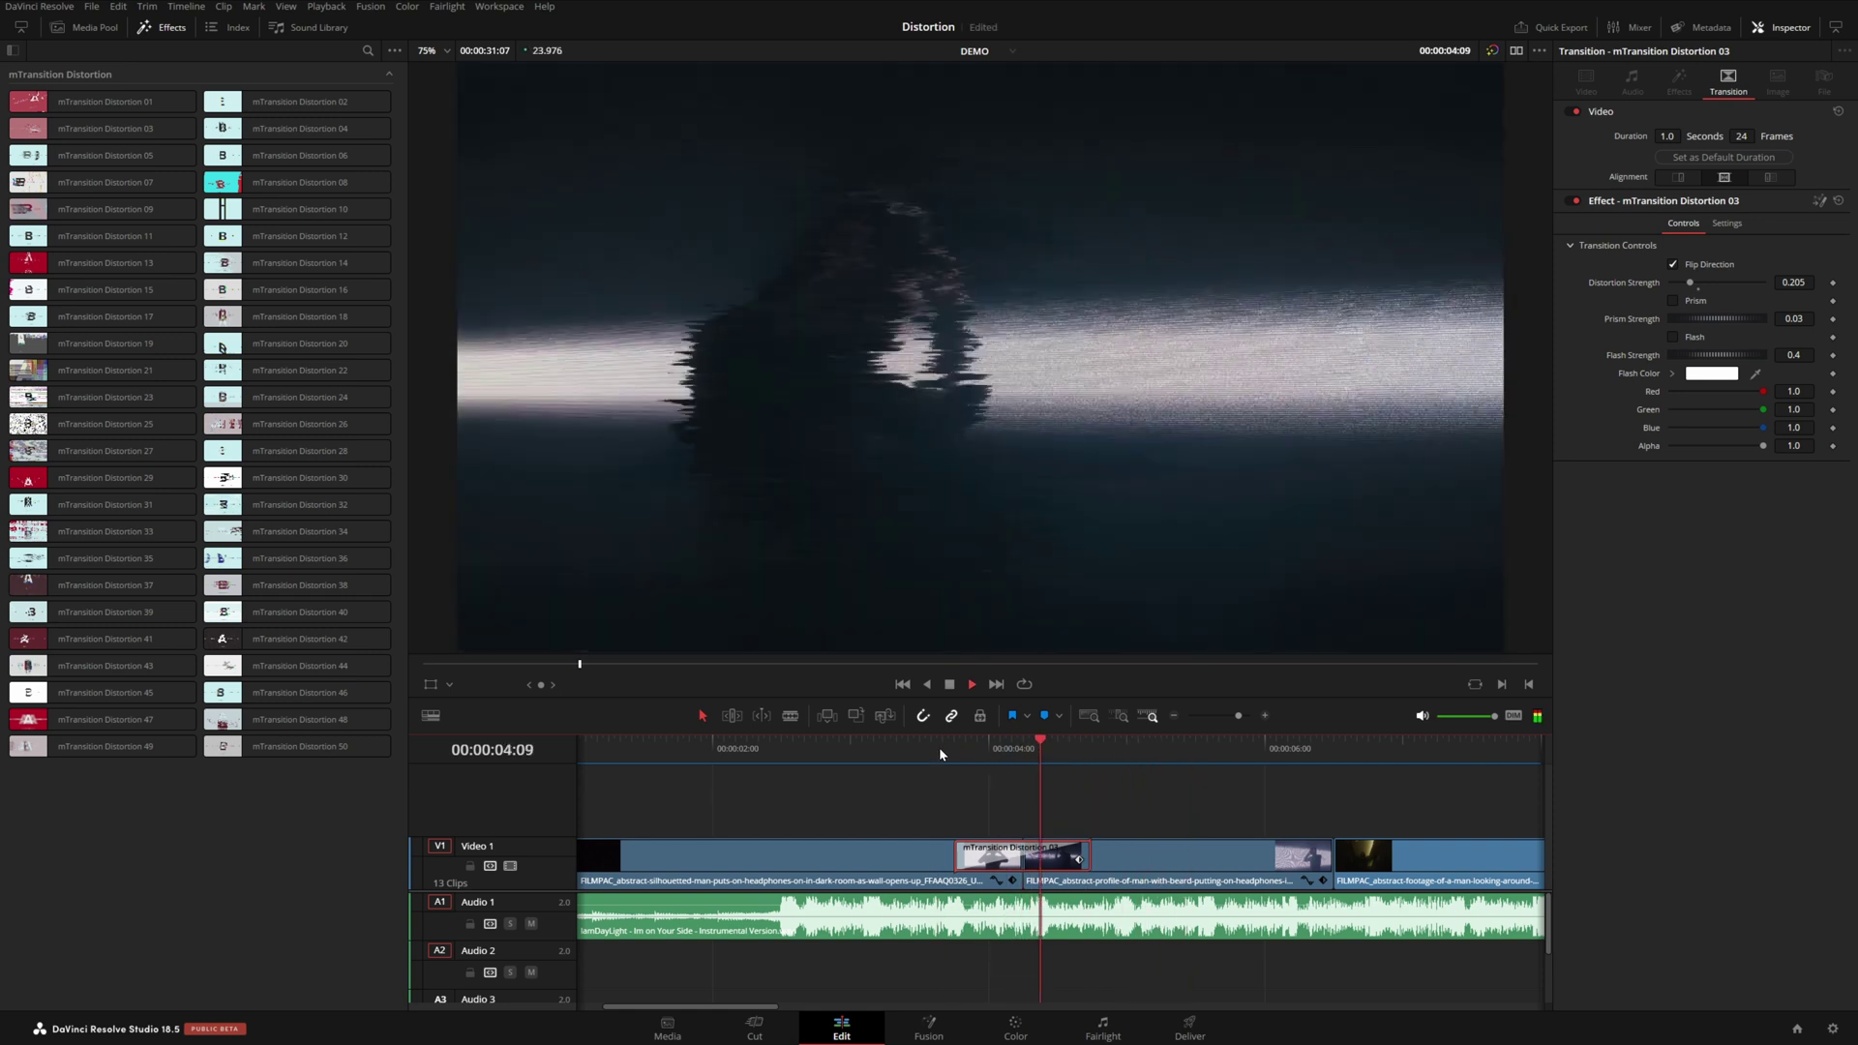
key(space)
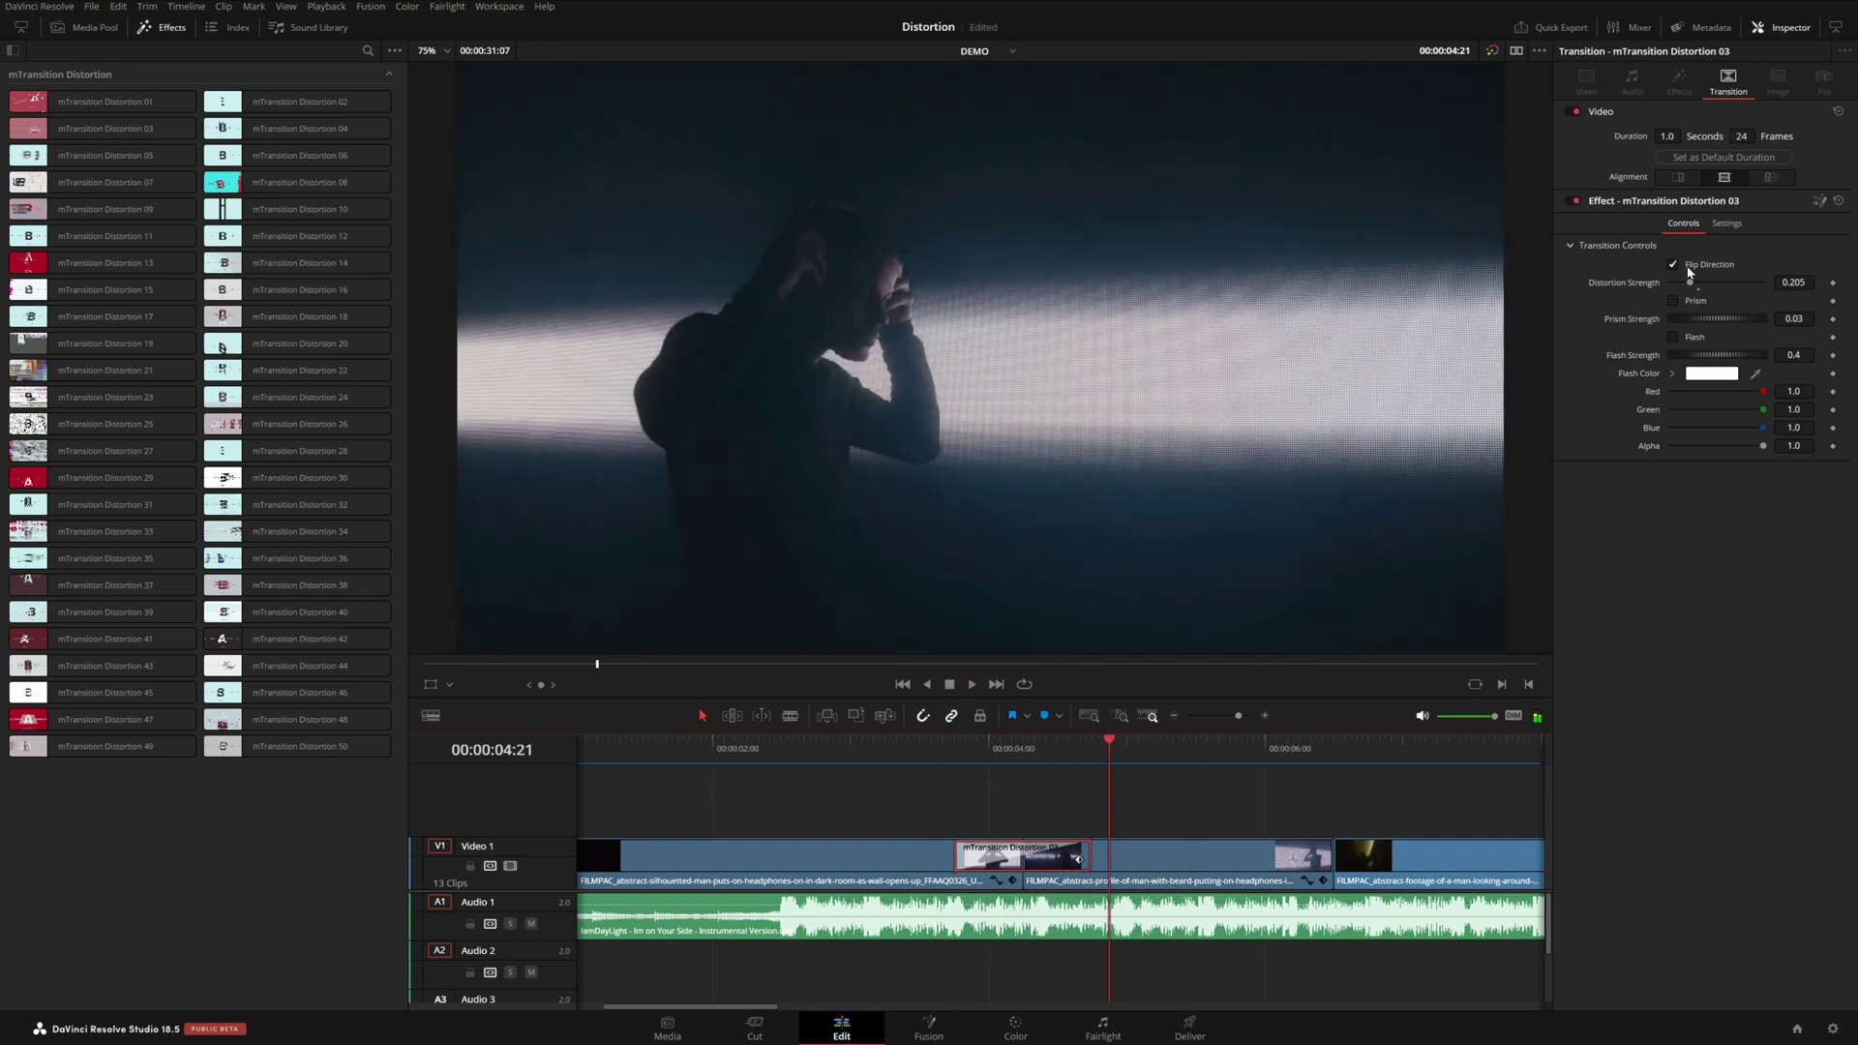
Place mTransition Distortion 48 on the next cut and preview it
click(1334, 860)
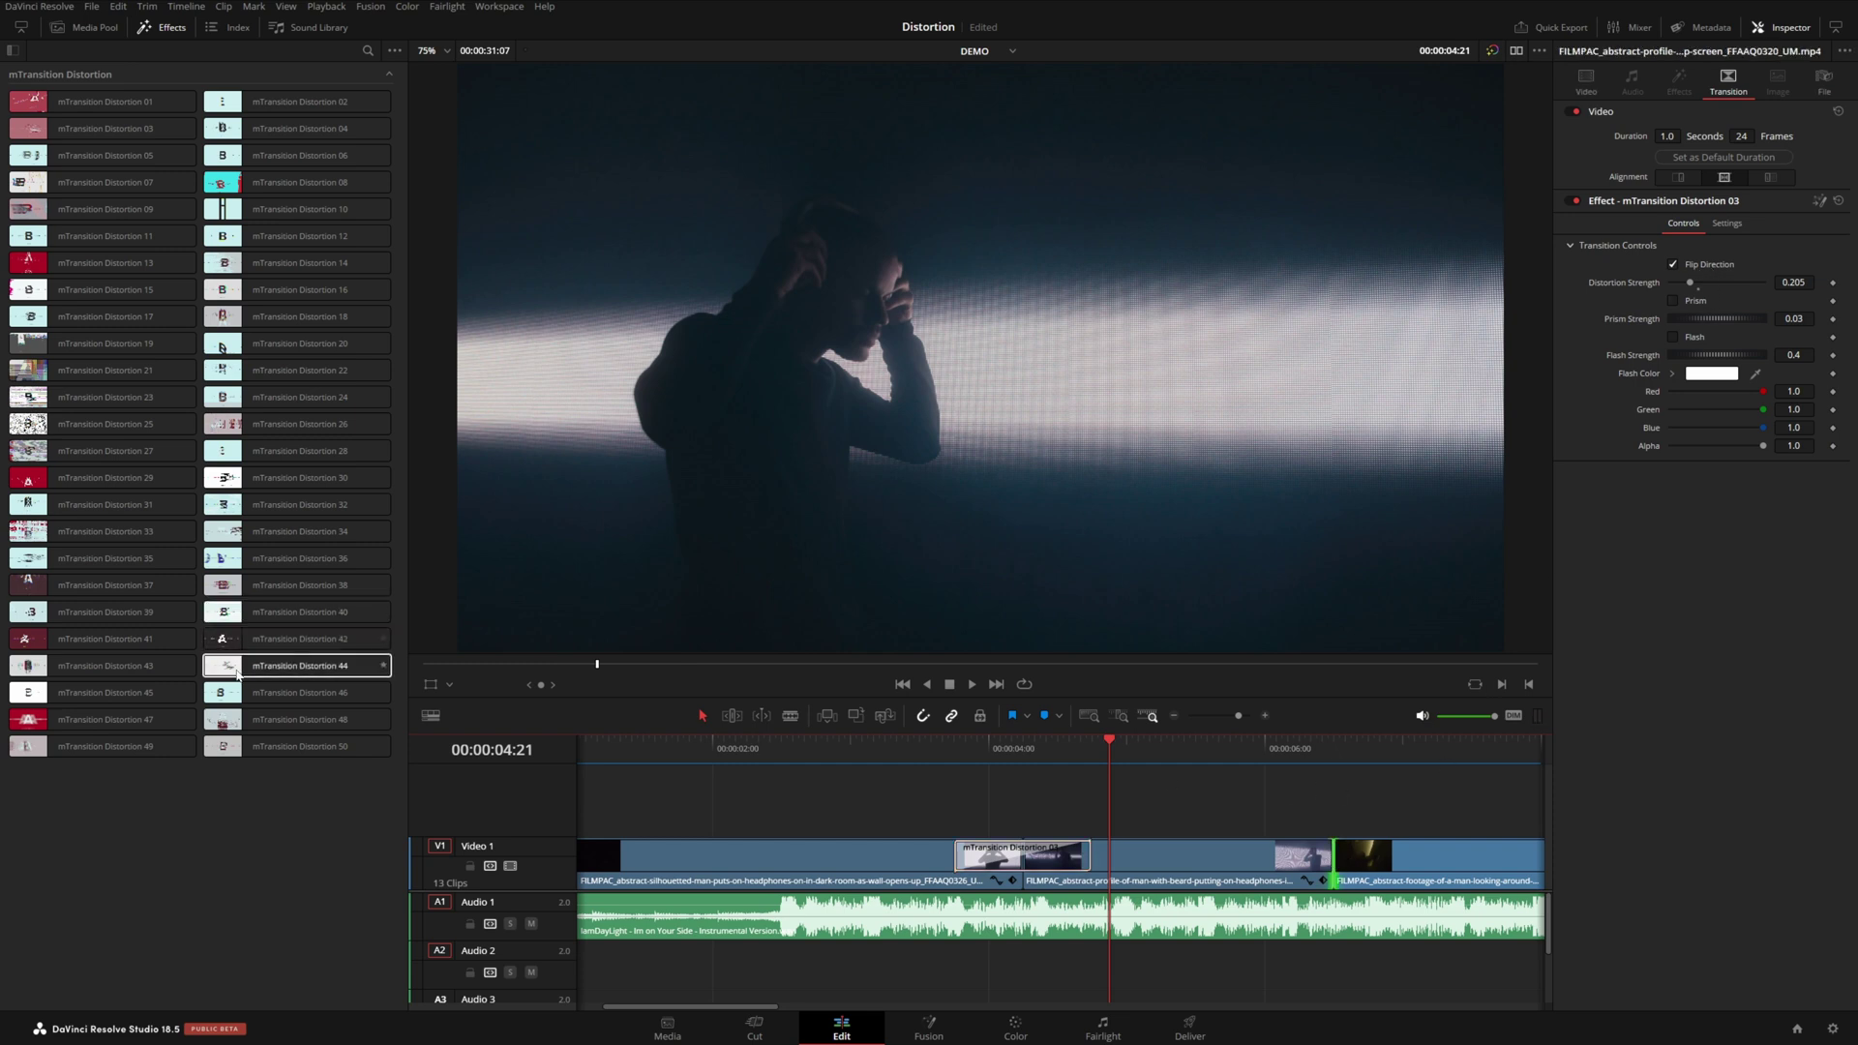
drag(291, 719, 1331, 857)
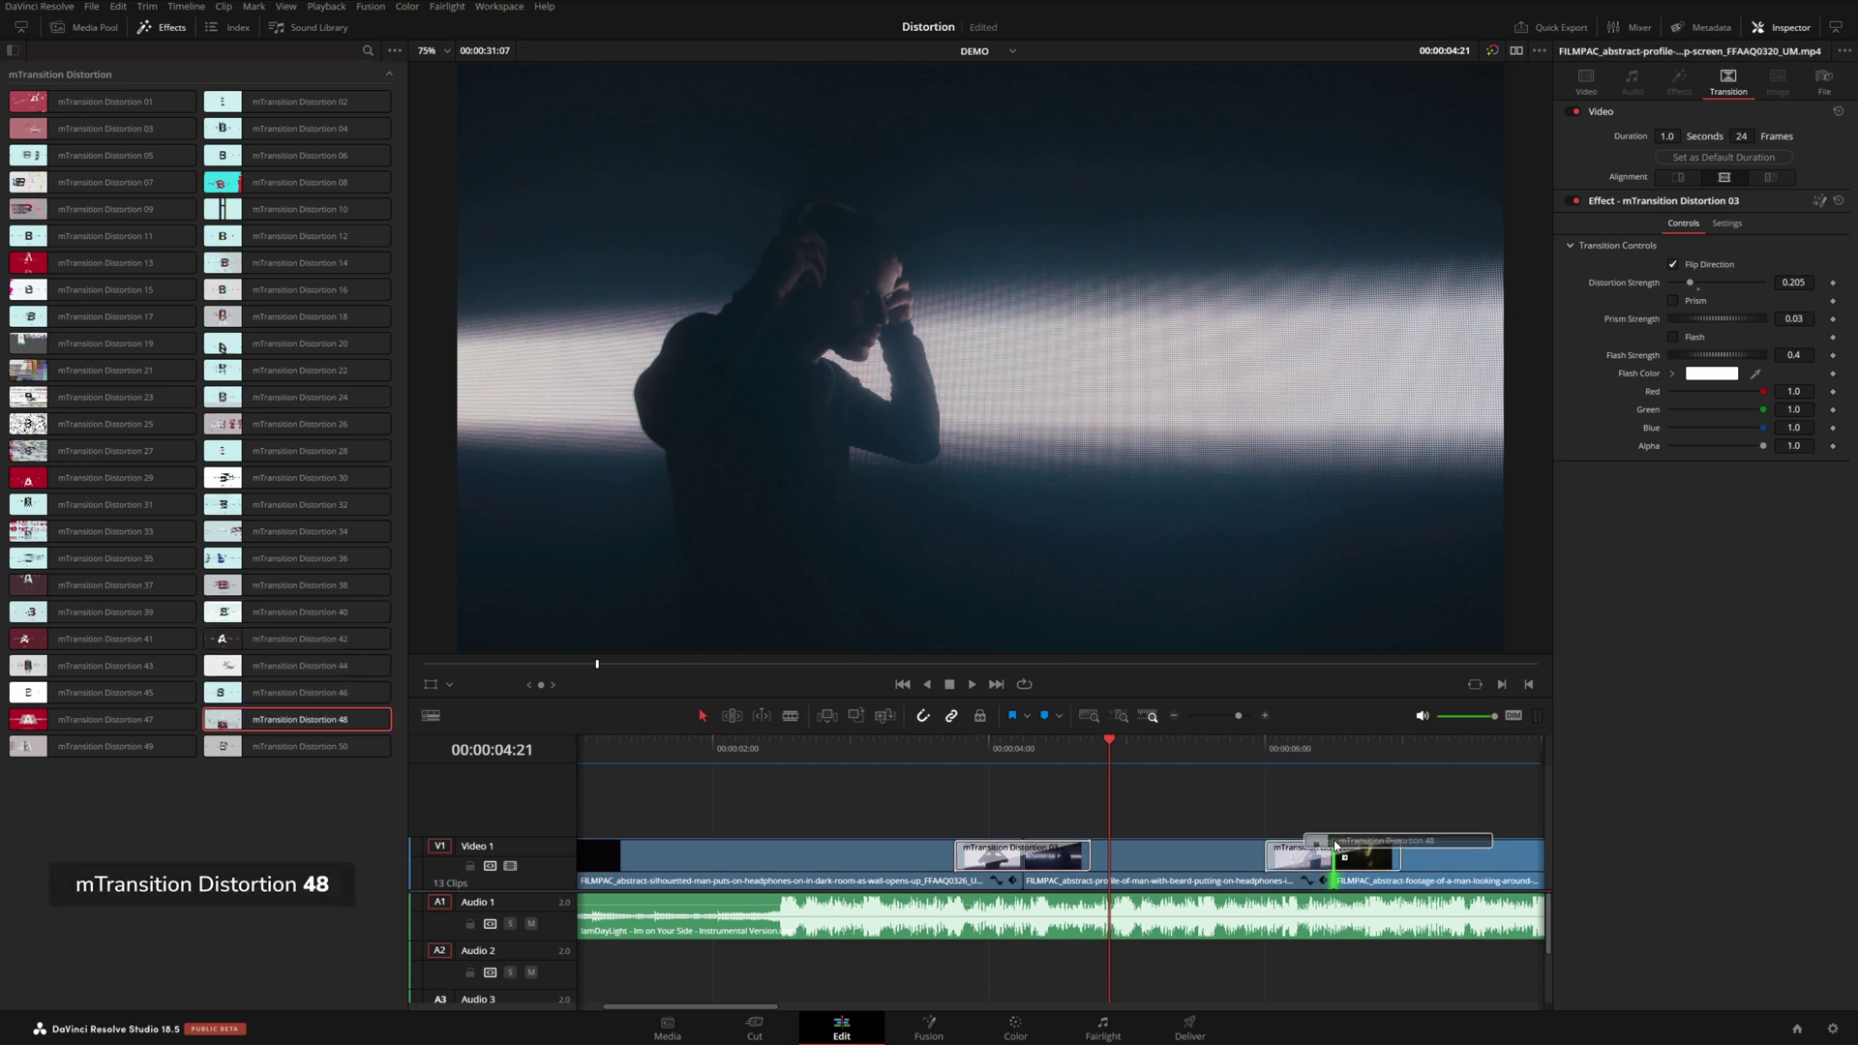
click(1285, 763)
click(1287, 854)
key(space)
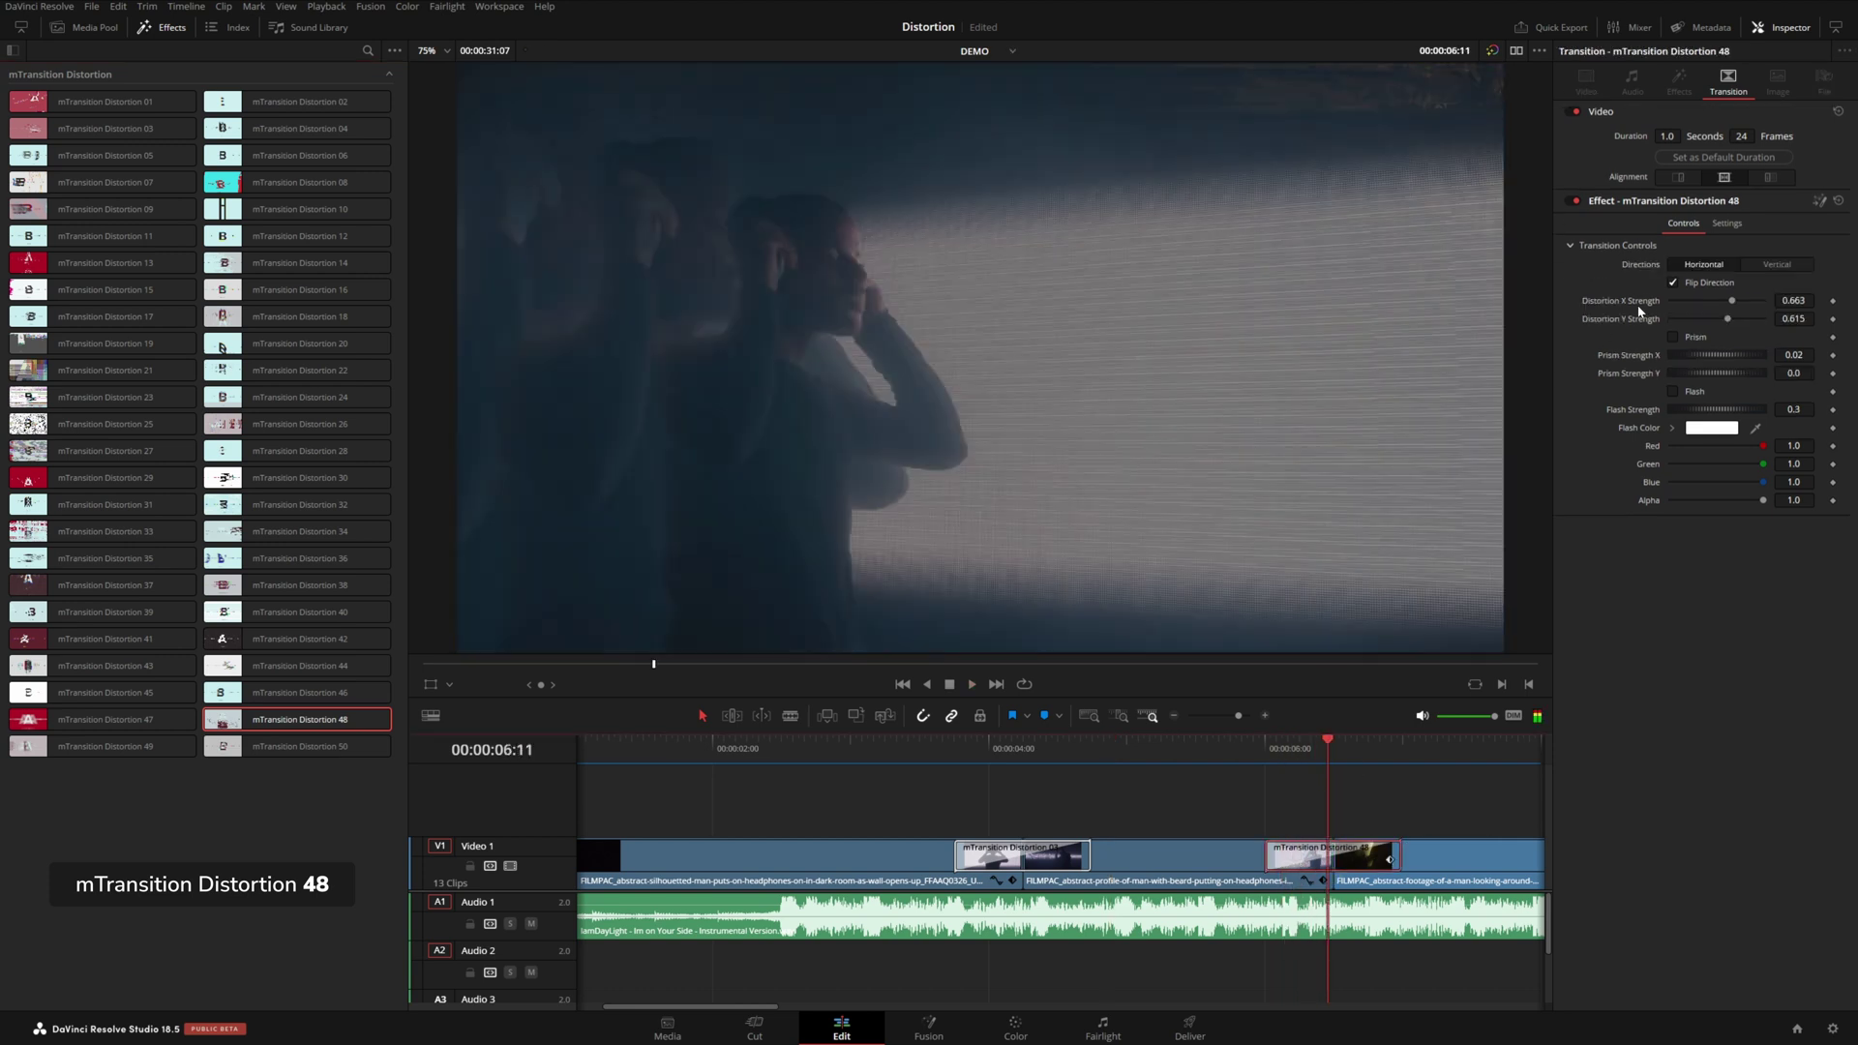
Set Distortion 48's Directions to Vertical and replay it
click(1779, 264)
click(1268, 751)
key(space)
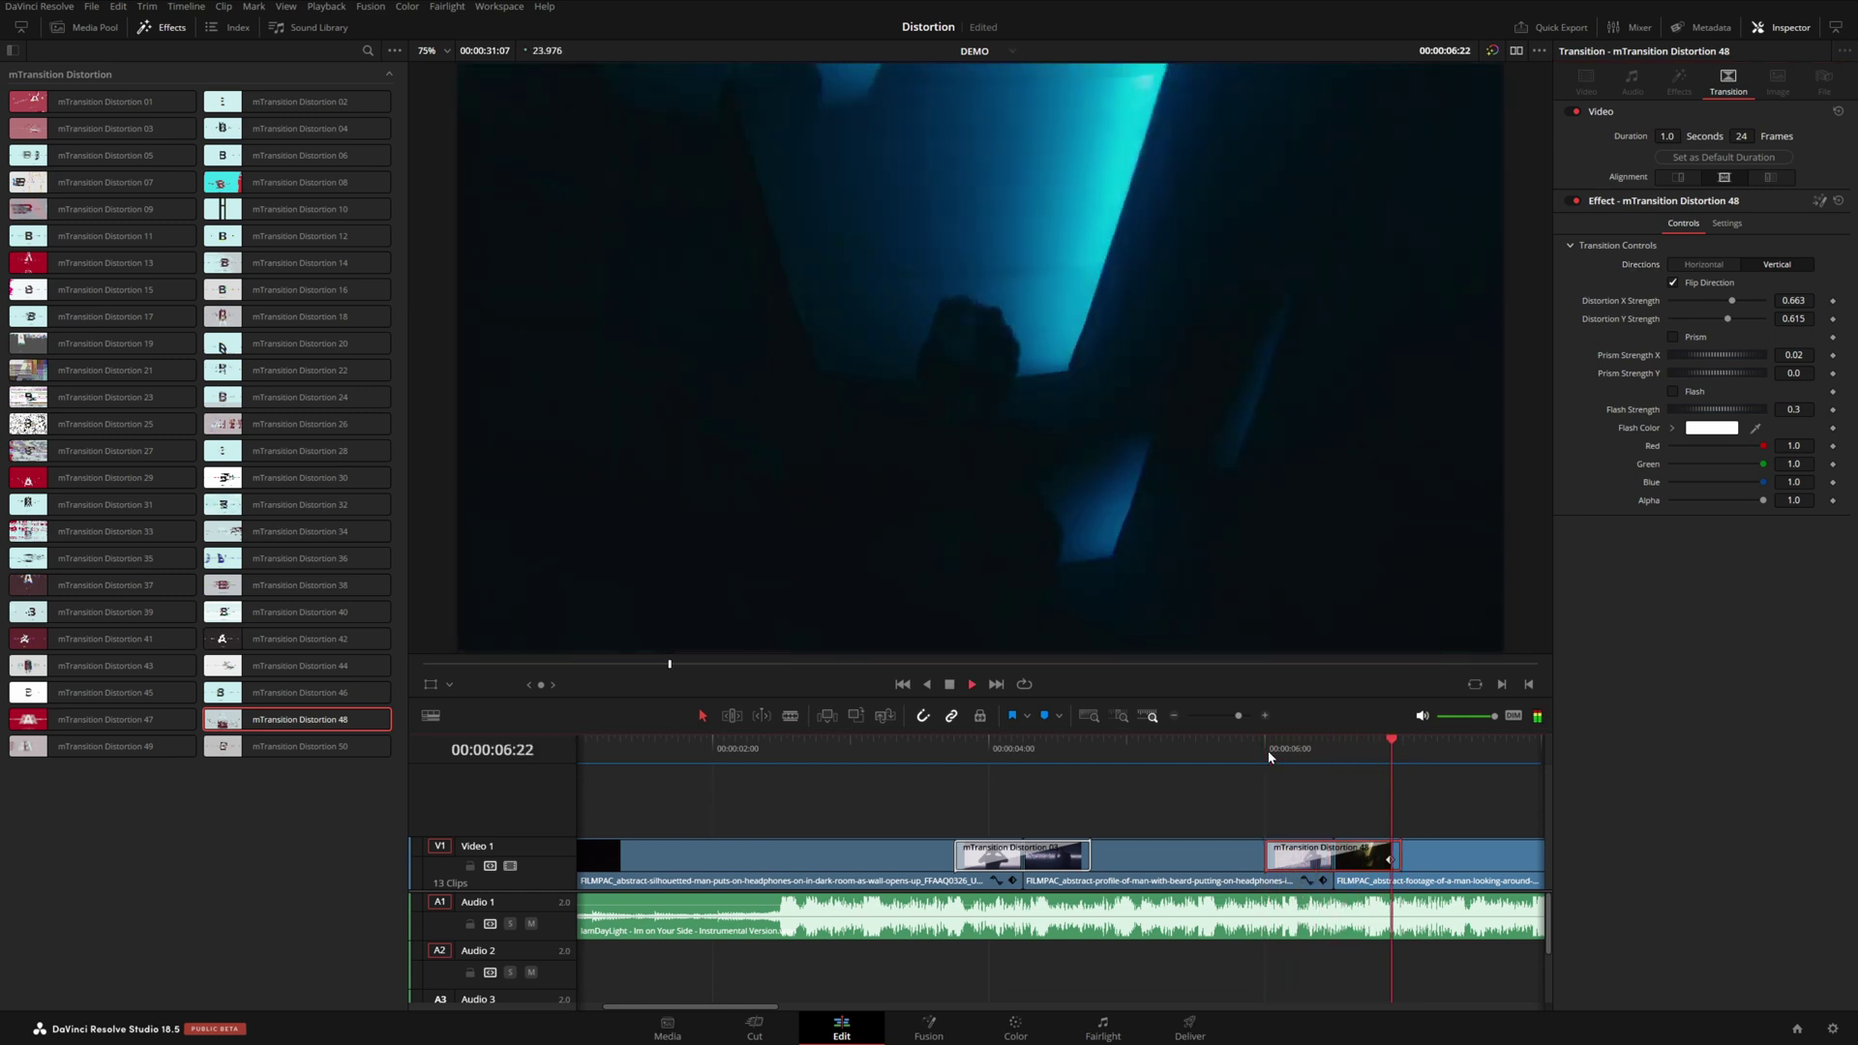
key(space)
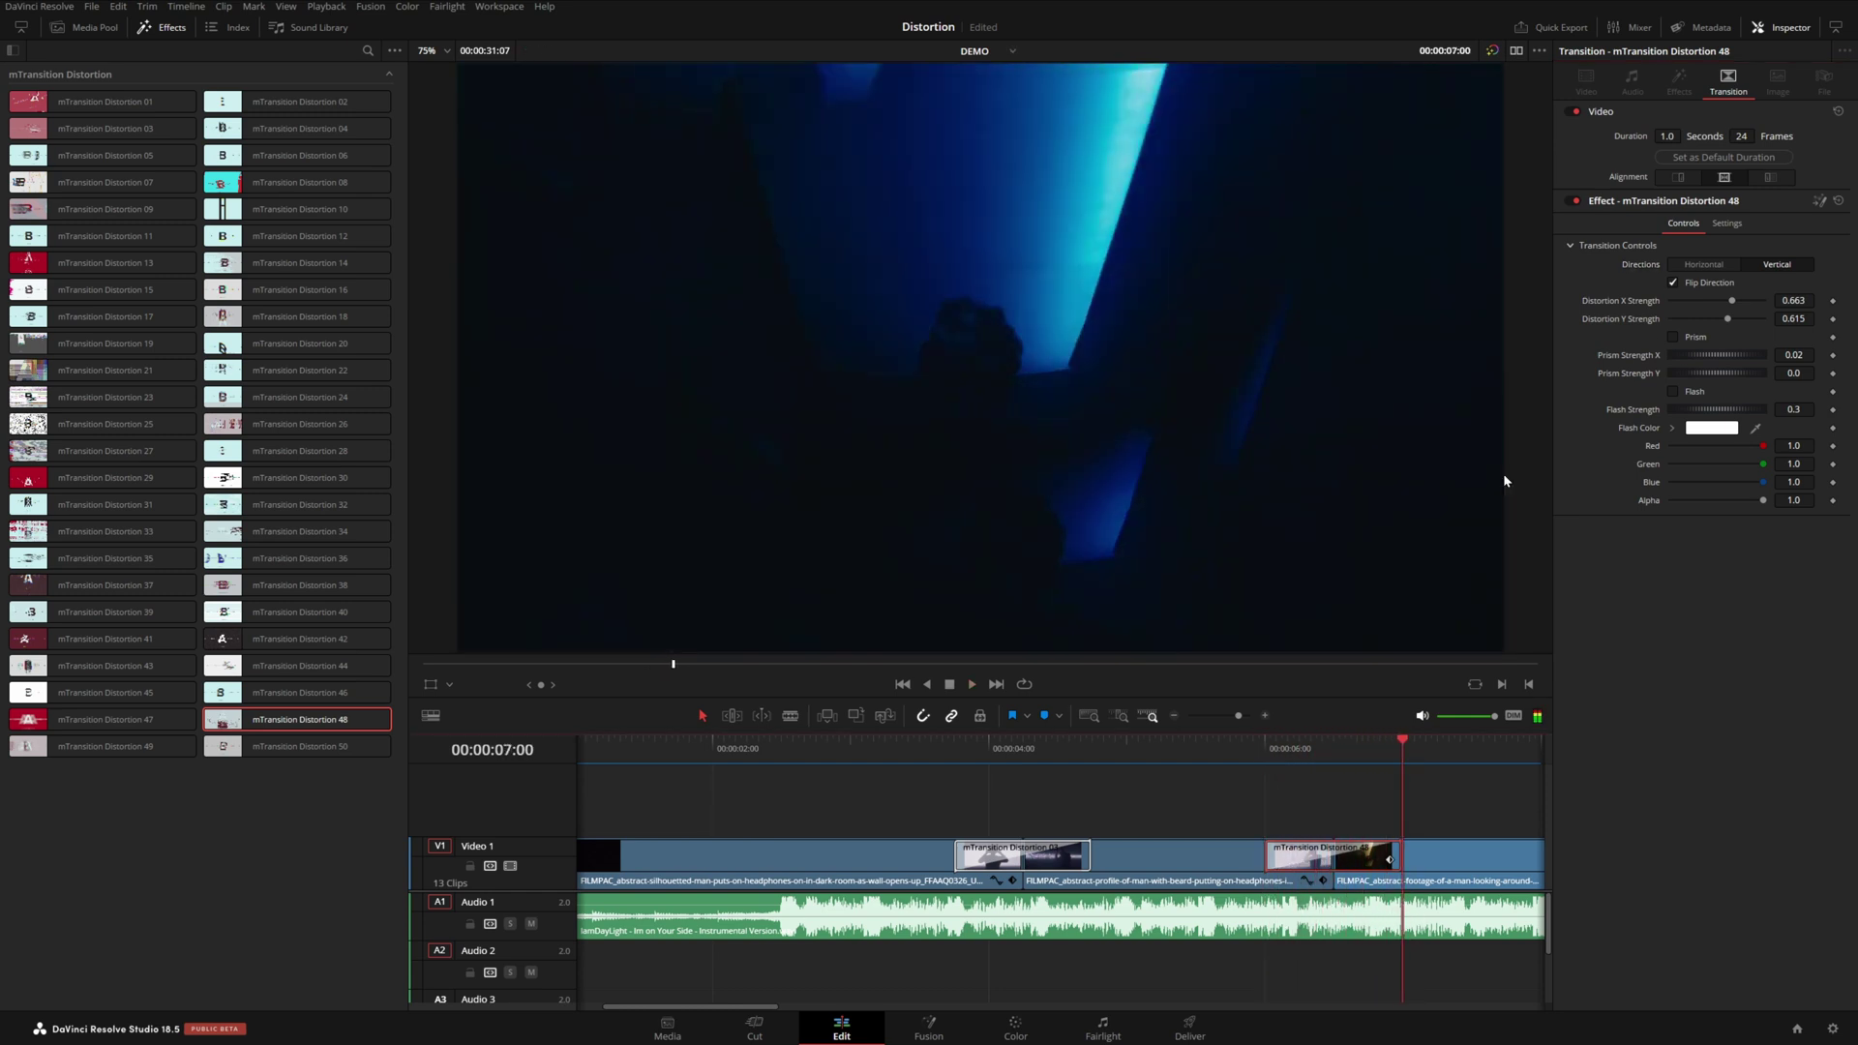
Uncheck Flip Direction and lengthen Distortion 48 to 1.6 seconds
click(1673, 283)
click(1251, 751)
key(space)
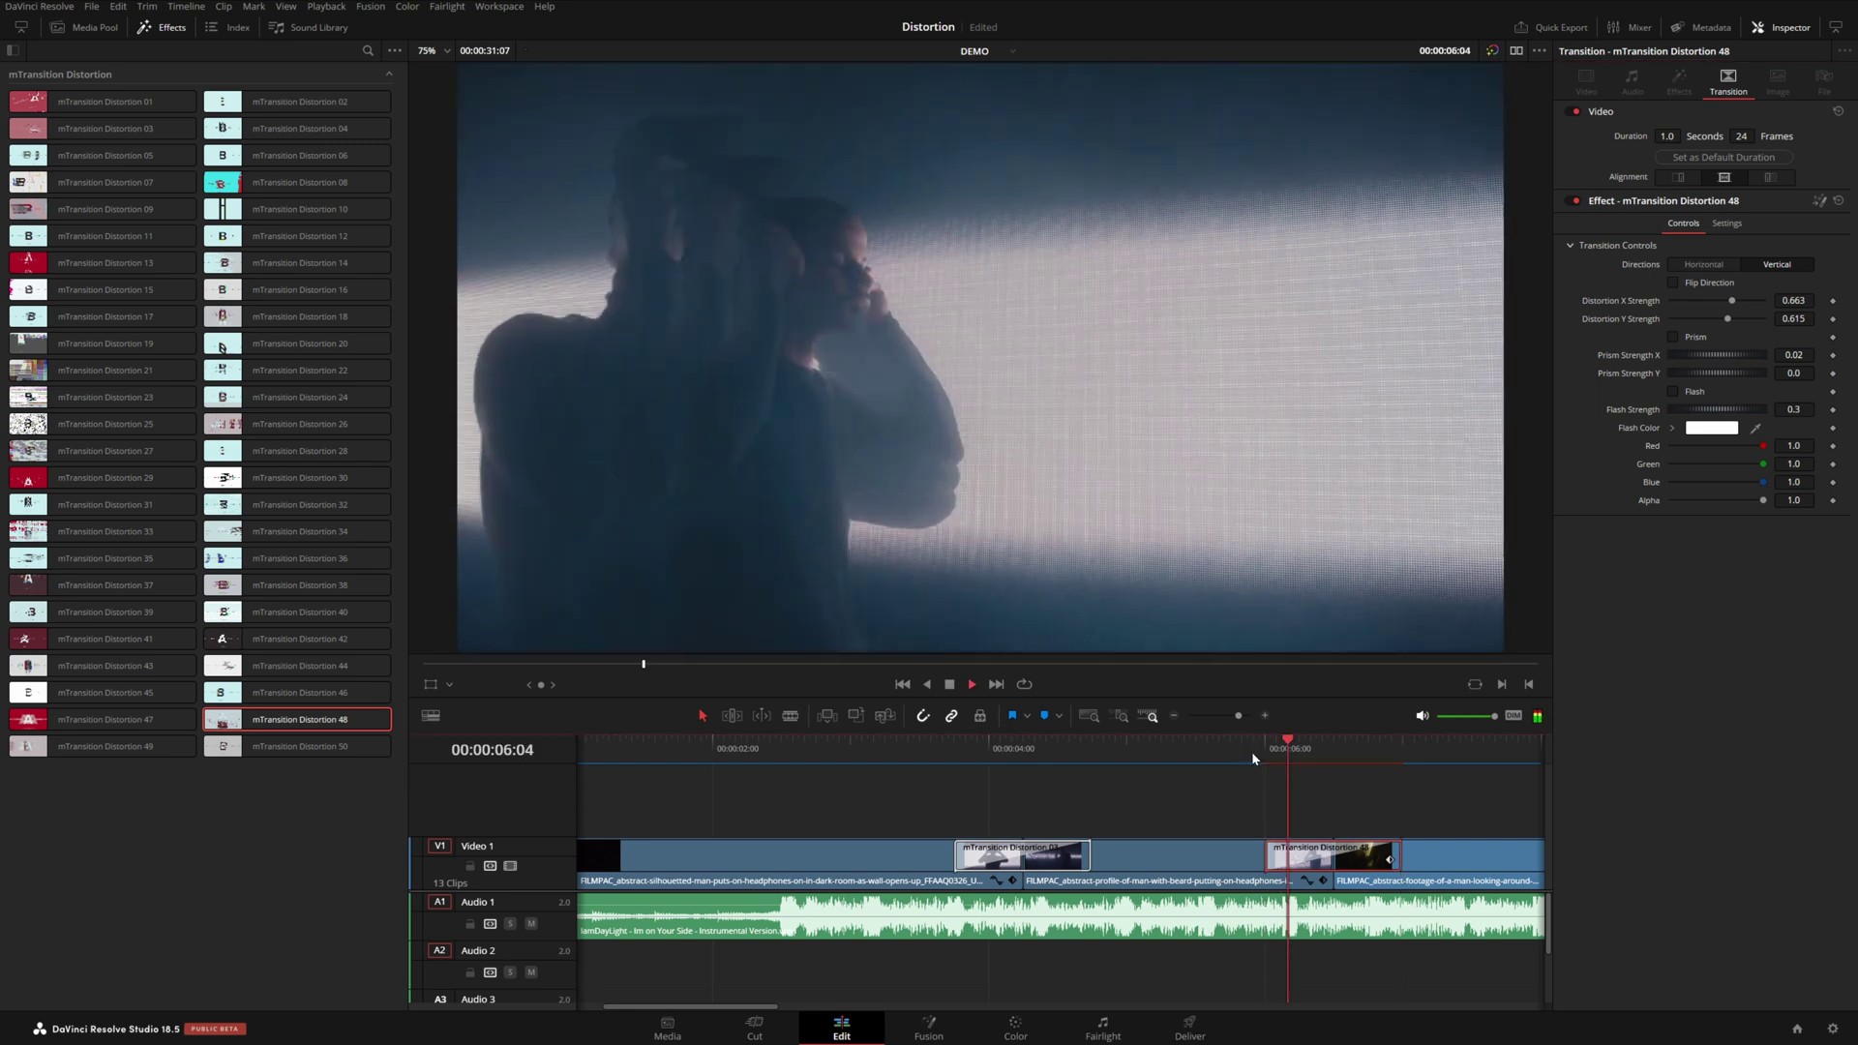
click(1251, 751)
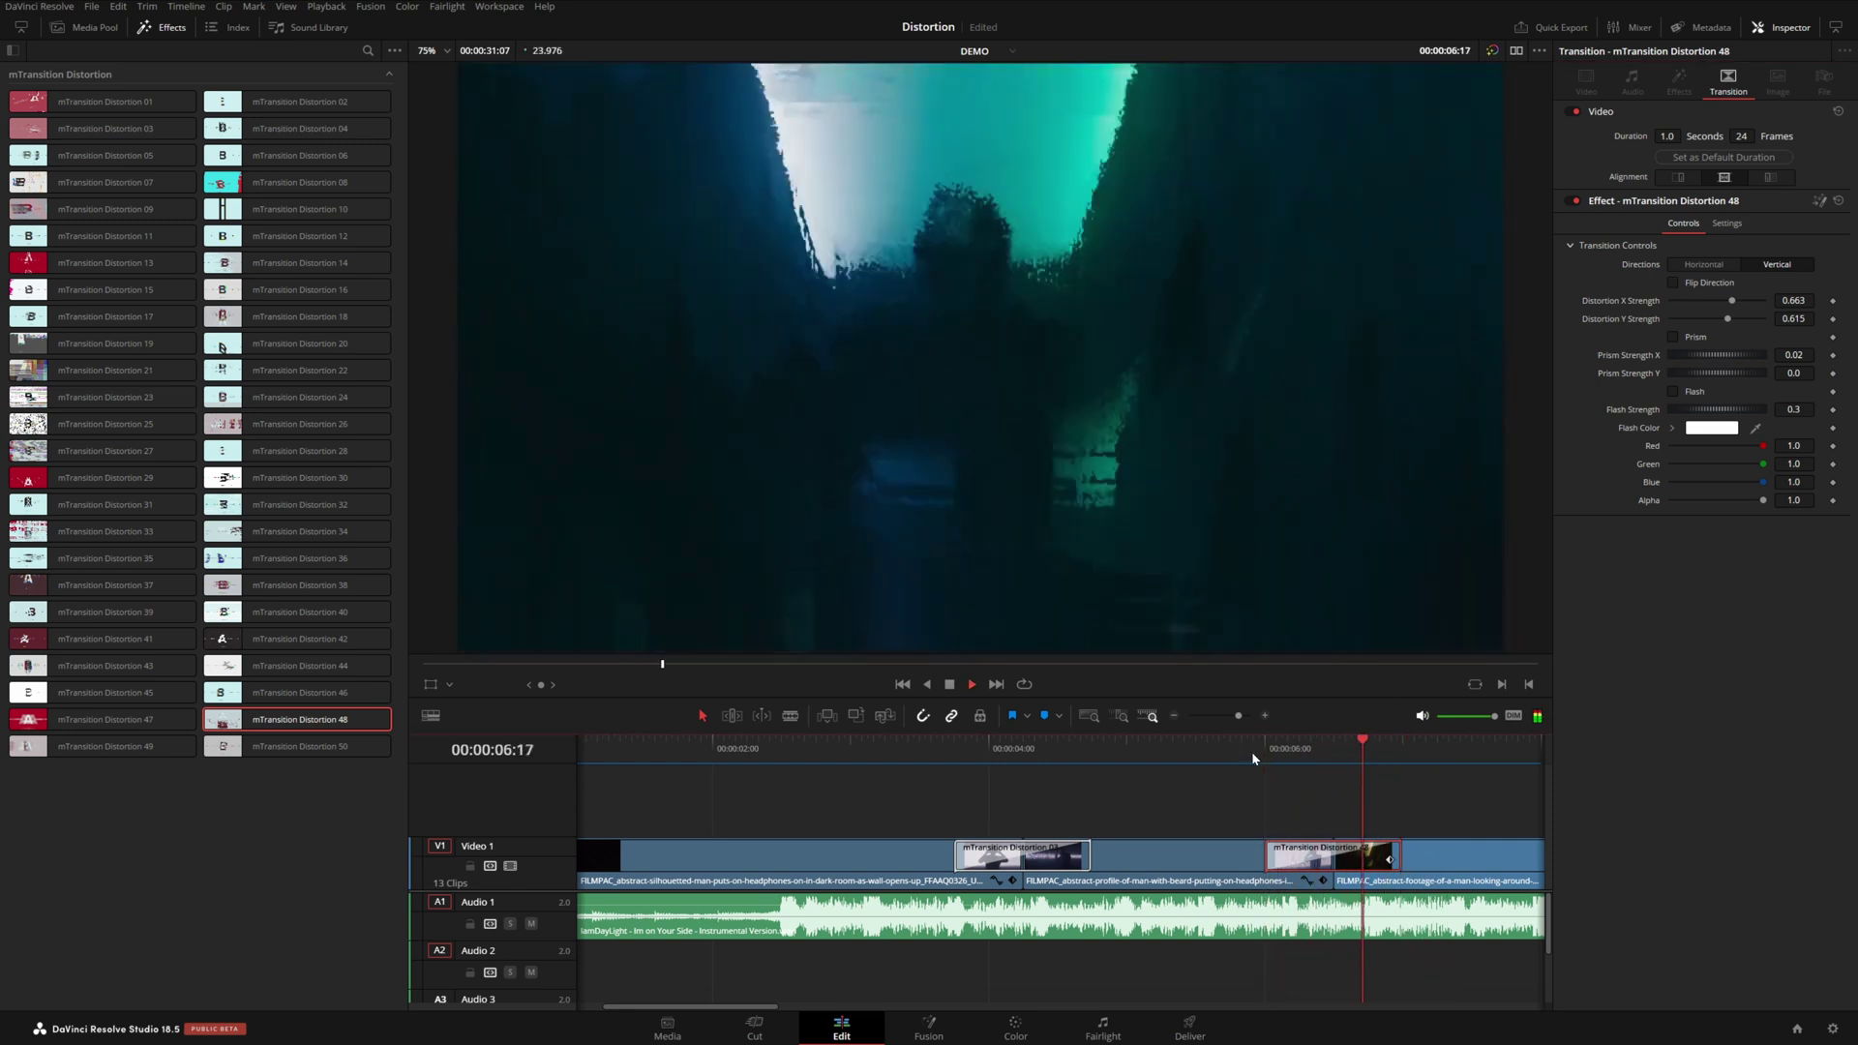
click(1252, 751)
key(space)
key(space)
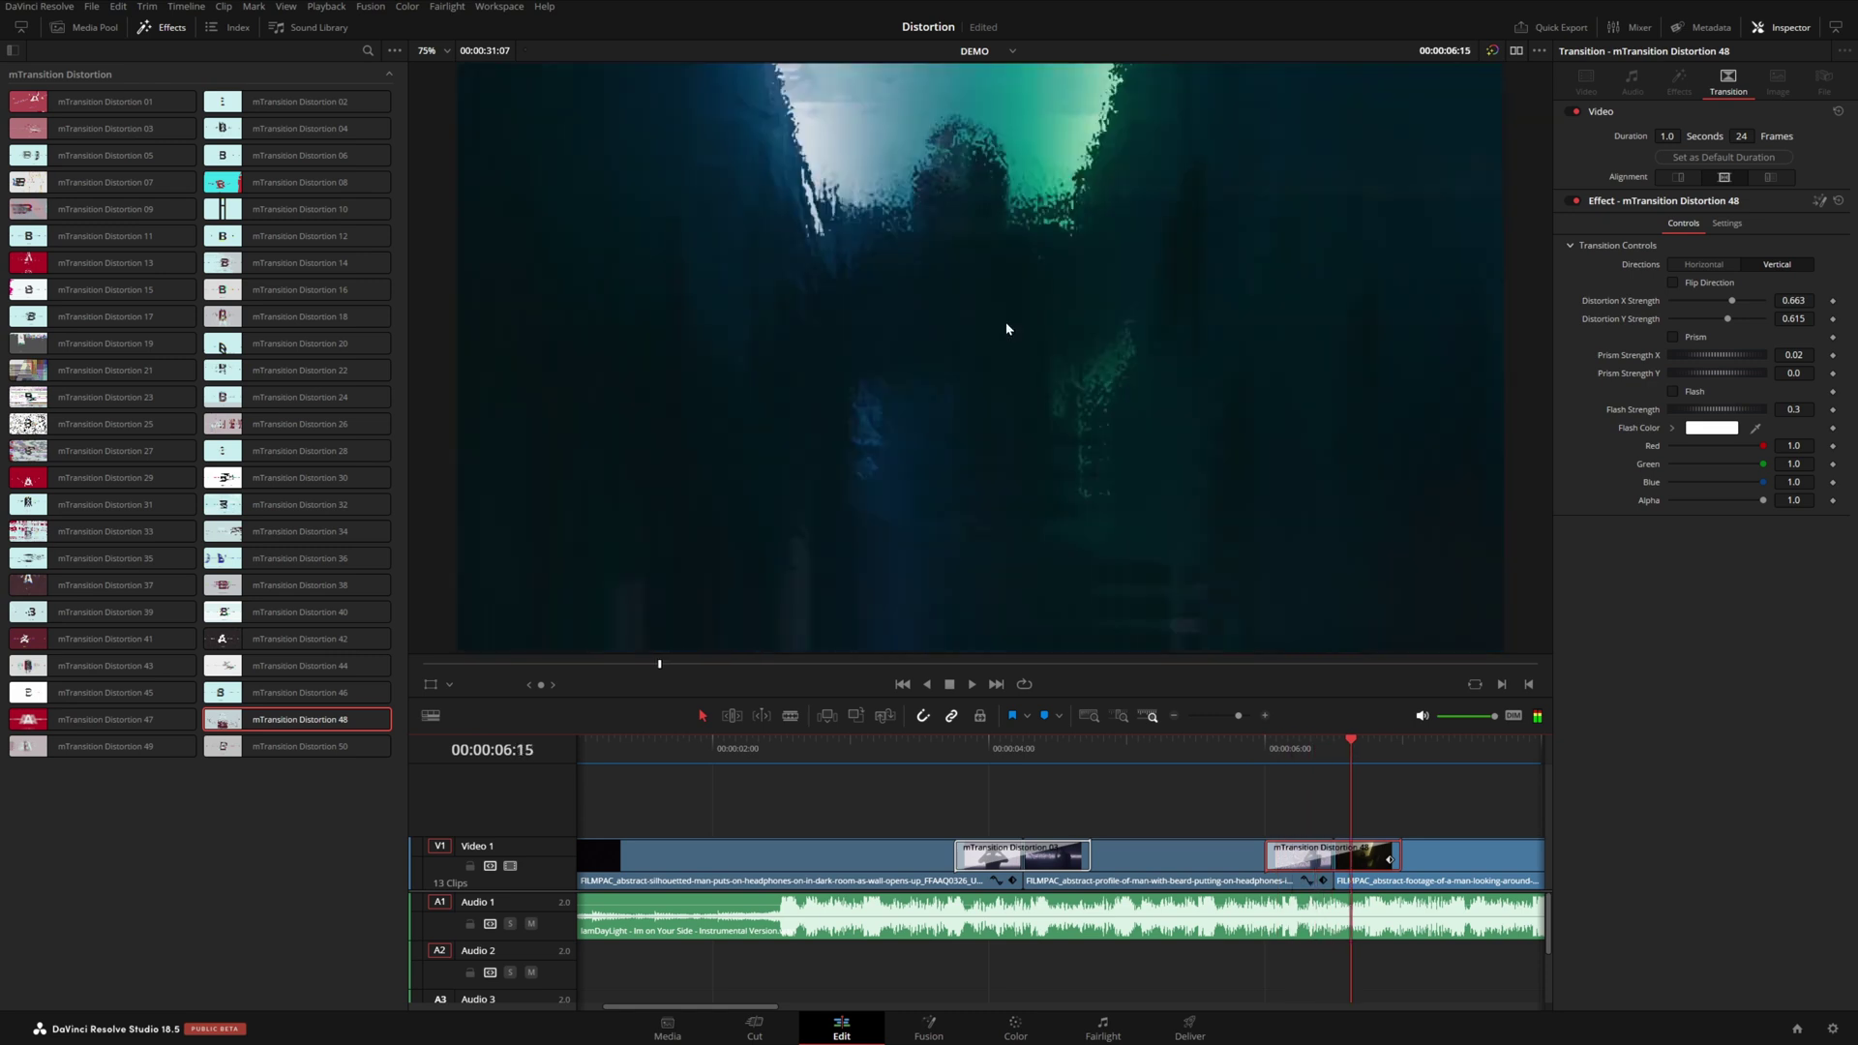
key(space)
key(space)
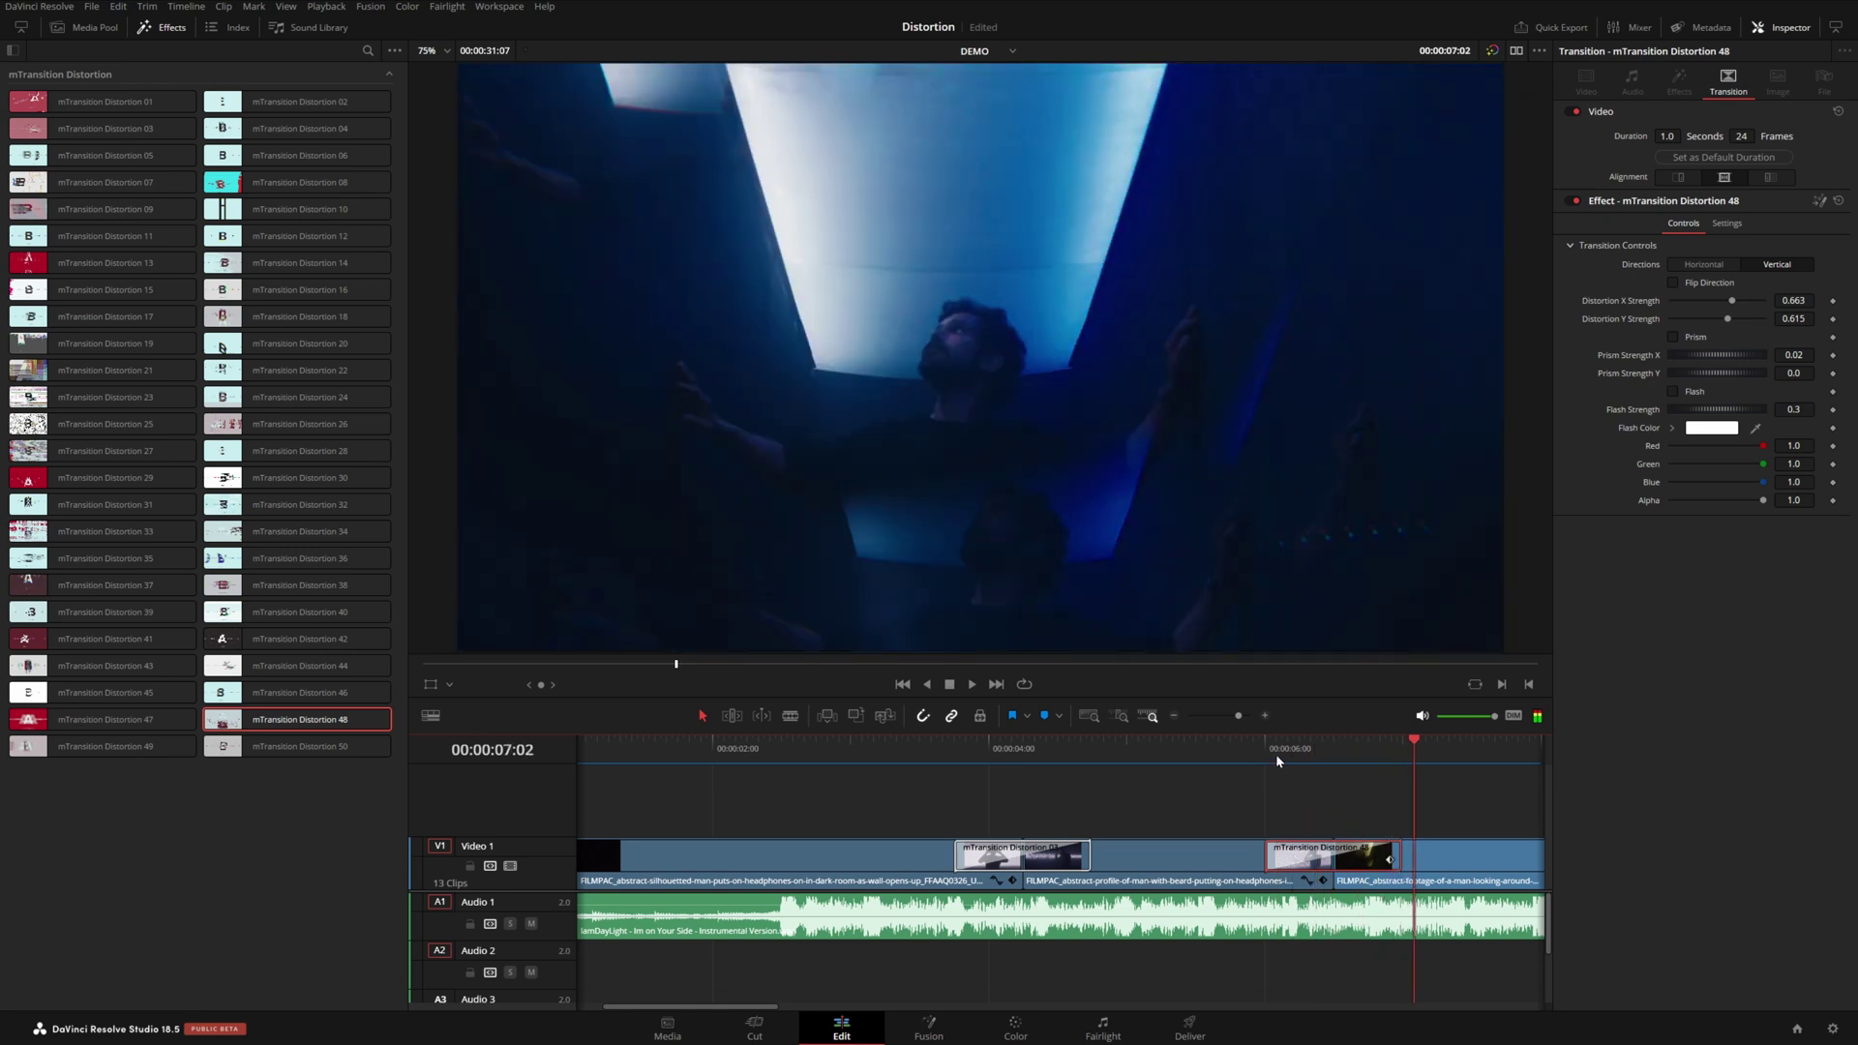
drag(1267, 856, 1226, 856)
key(space)
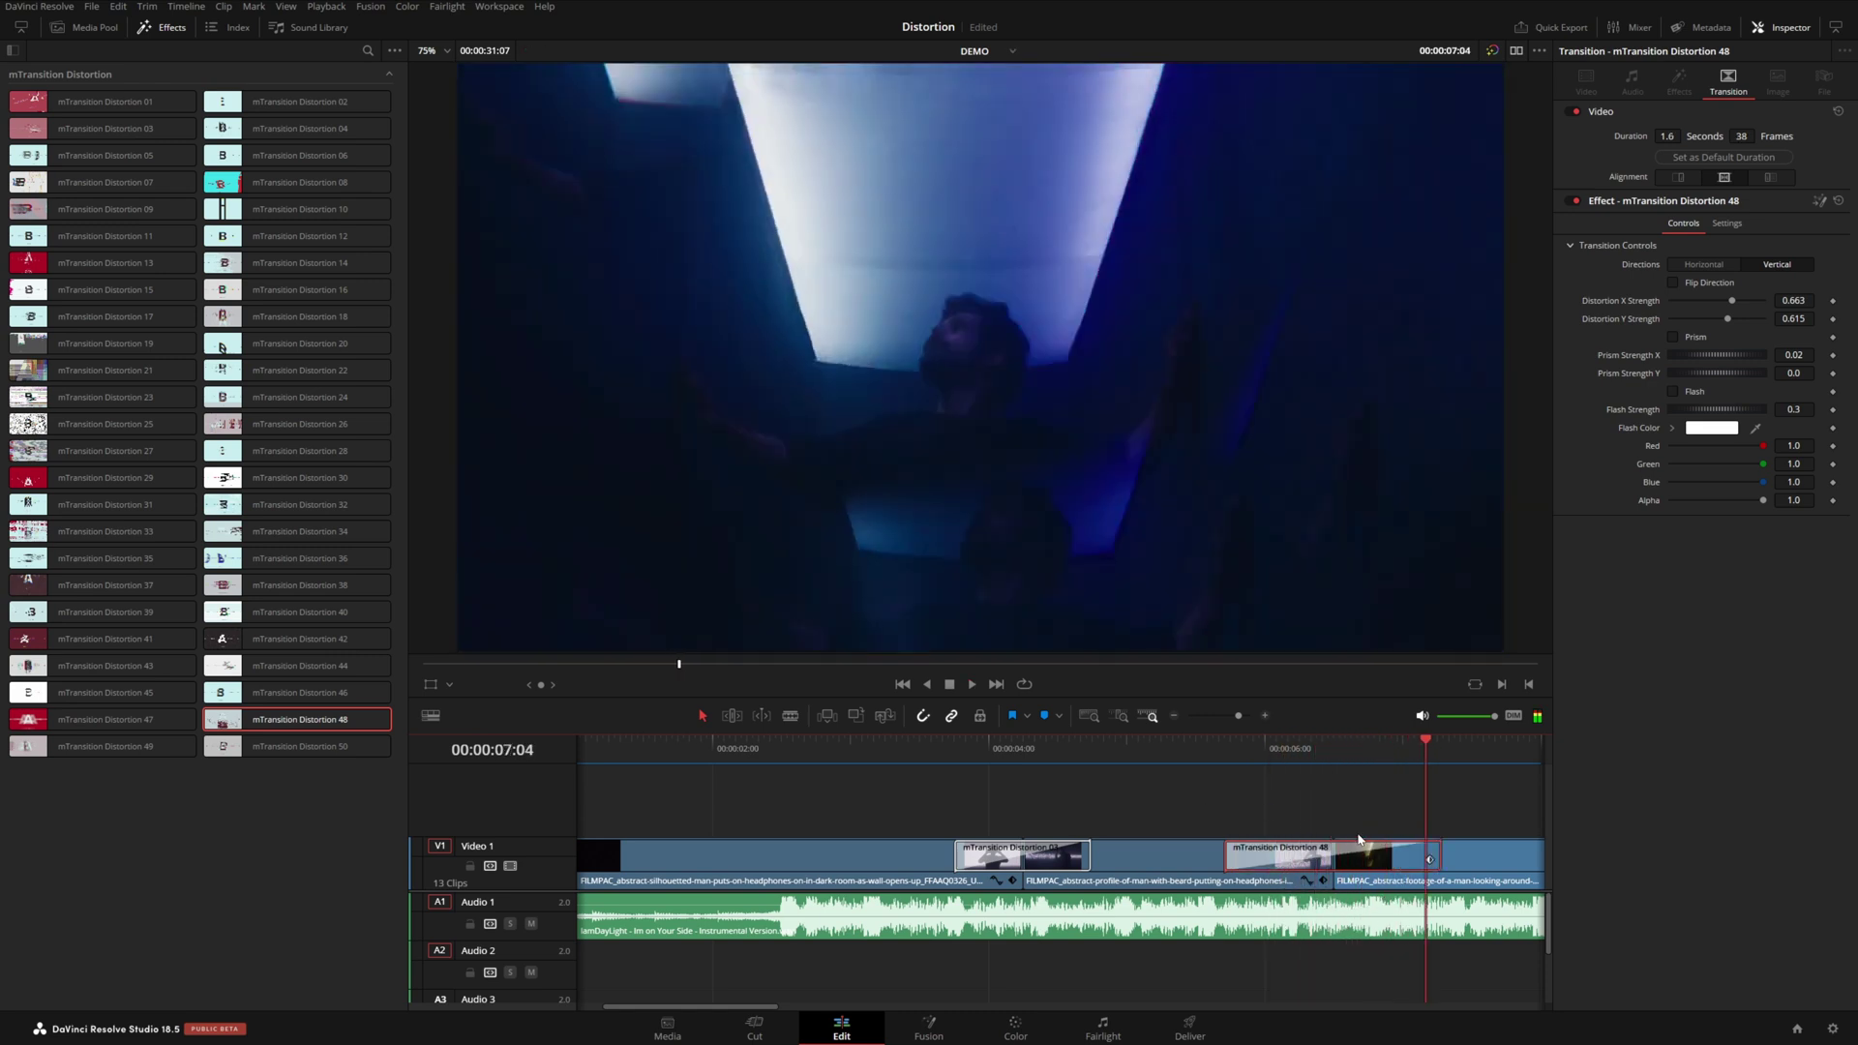
Place mTransition Distortion 30 on the following cut
scroll(927, 816, right, 10)
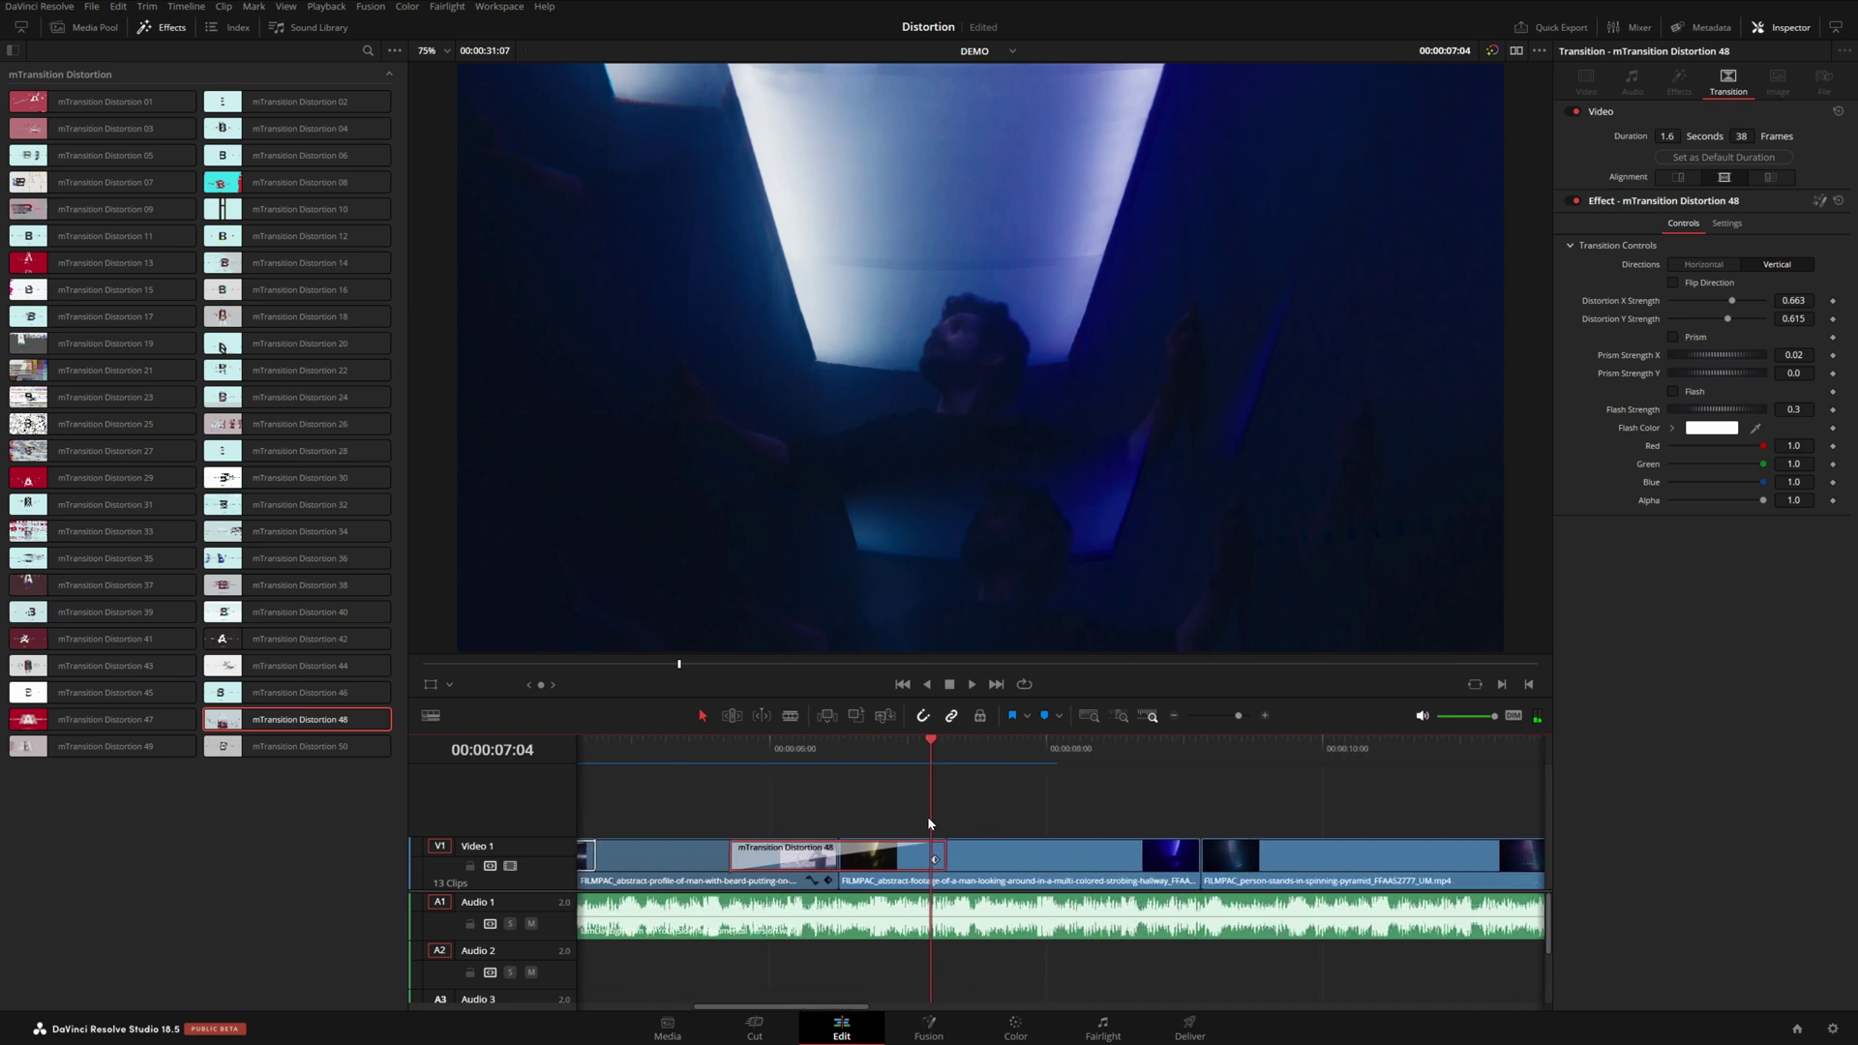
click(1154, 743)
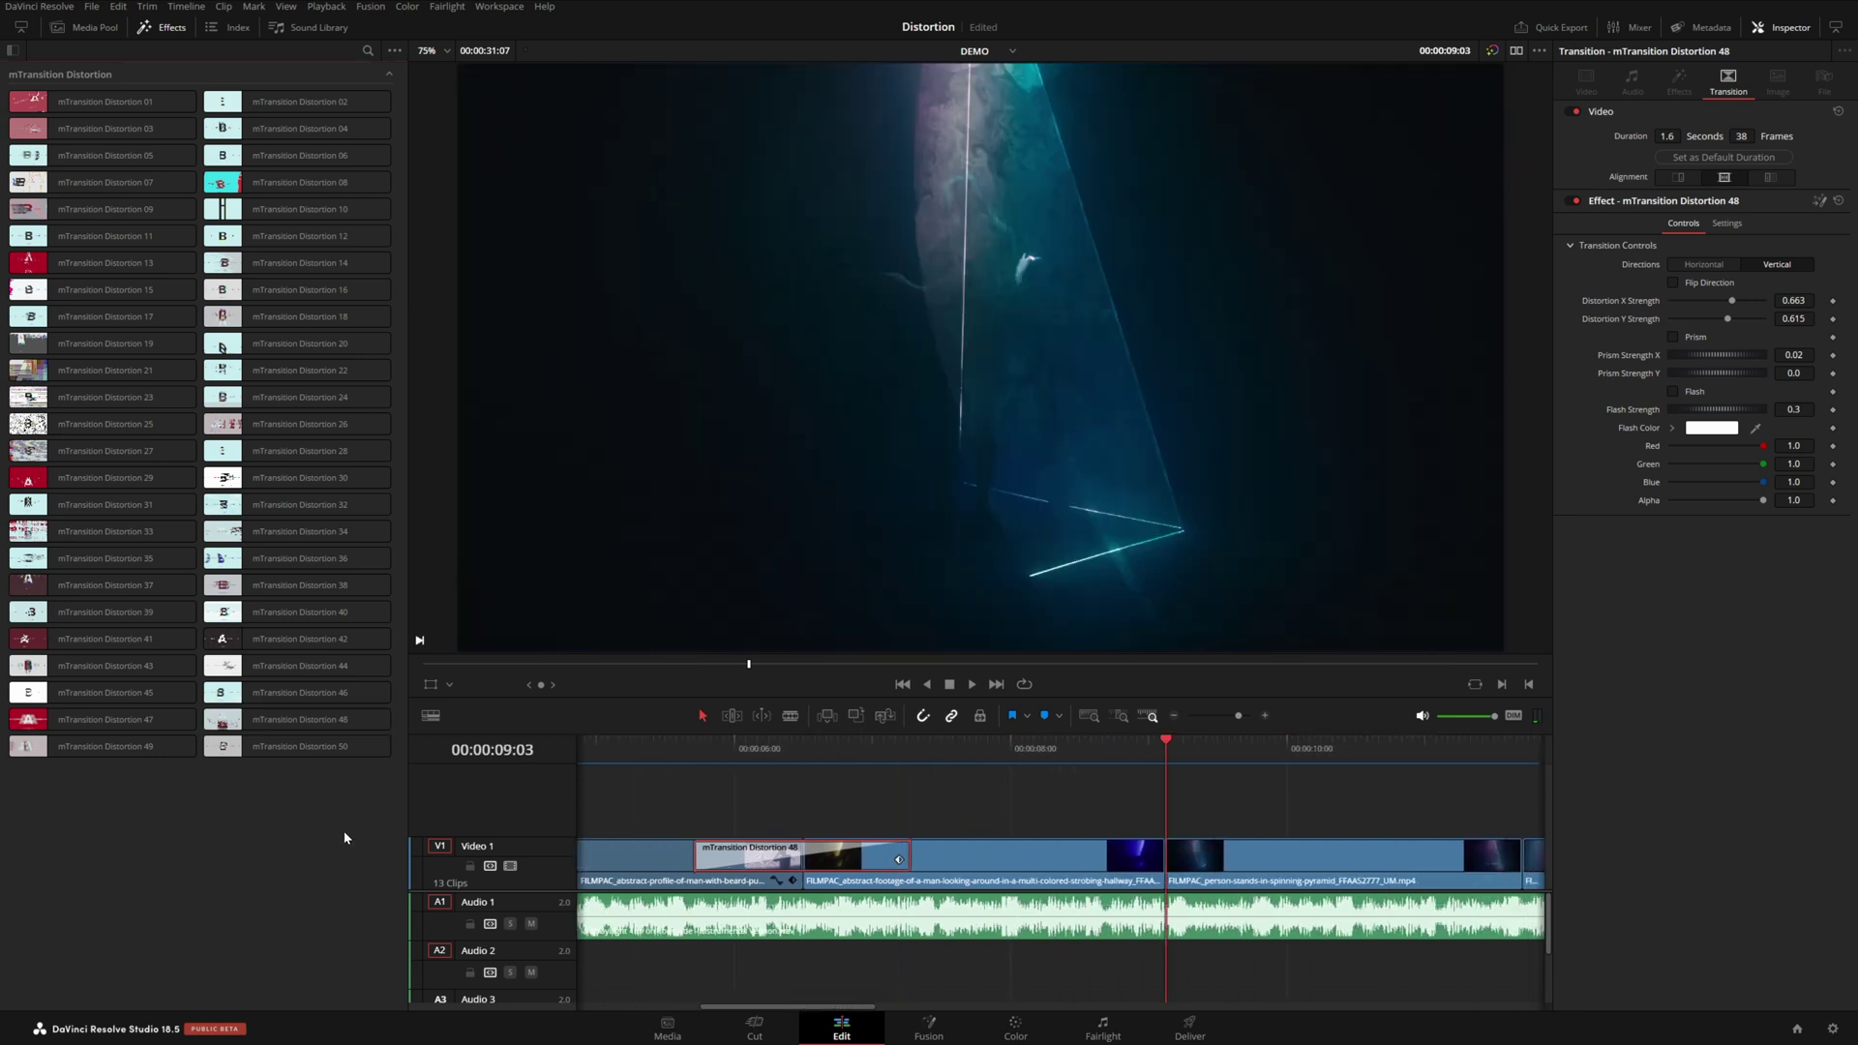
drag(229, 480, 1164, 856)
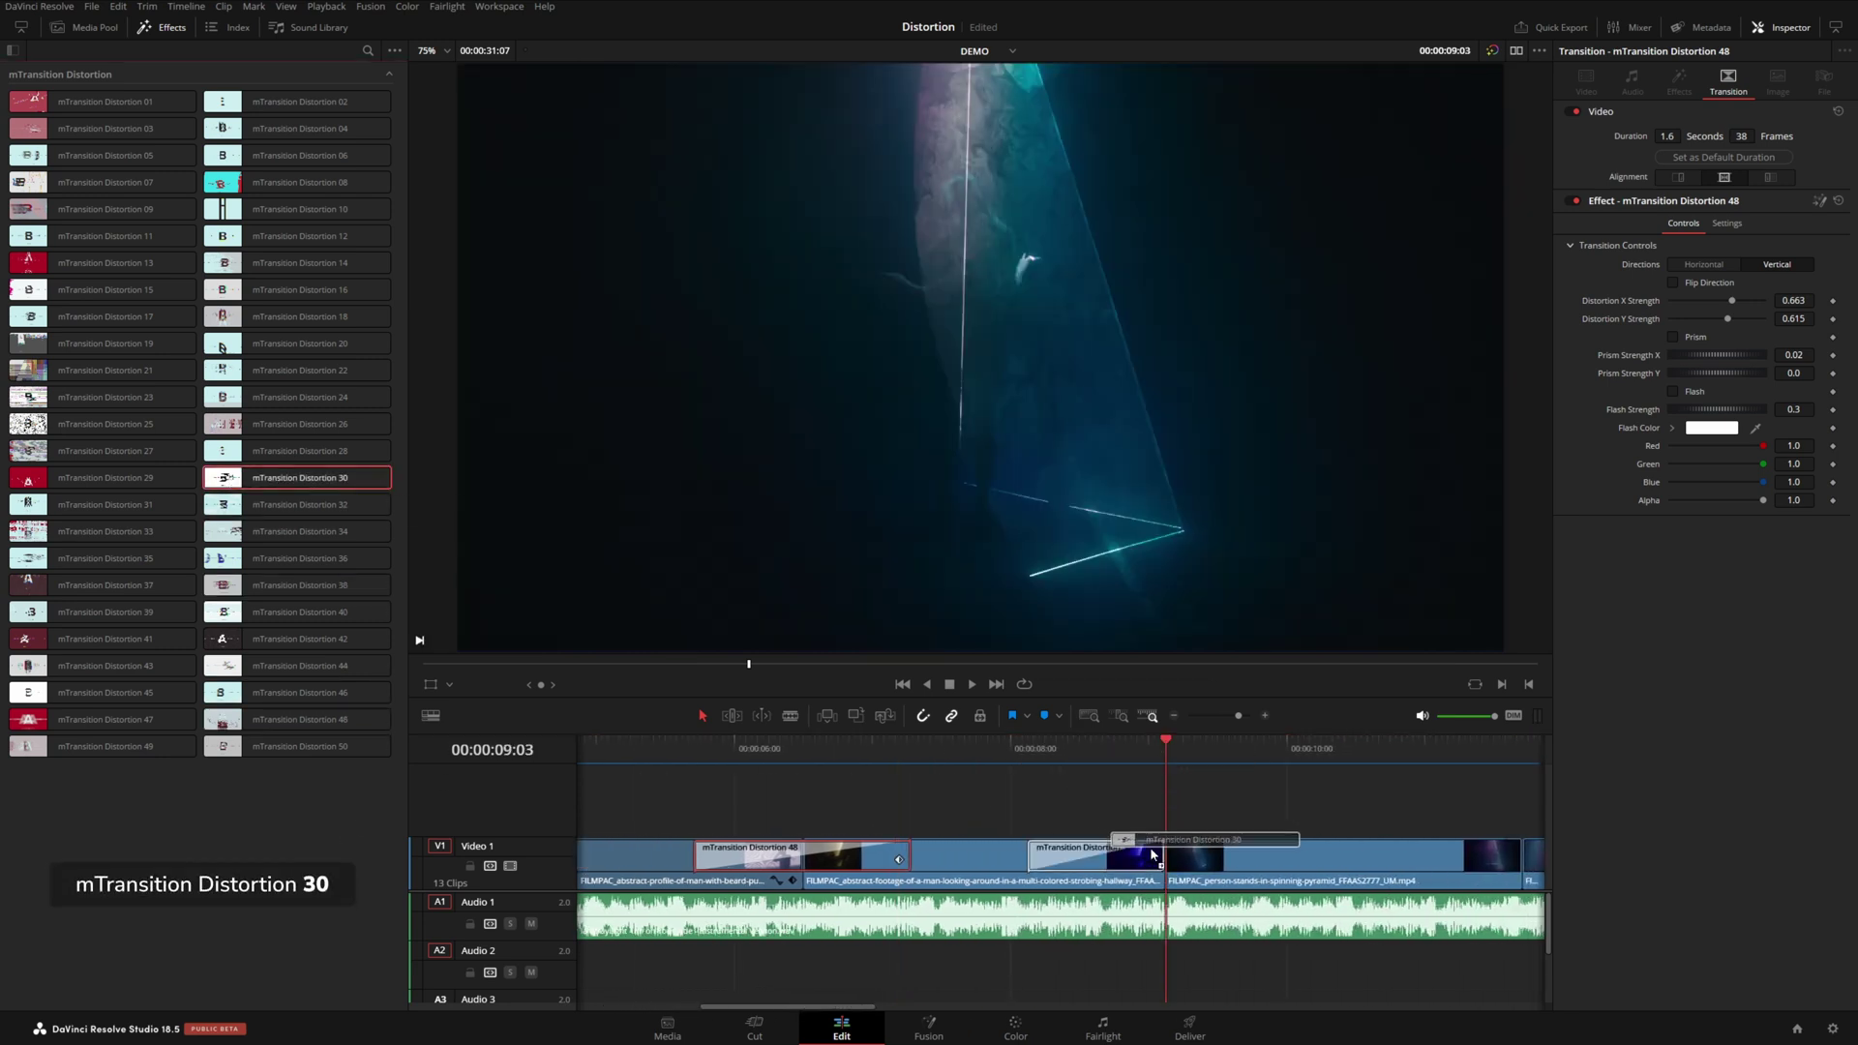
Preview Distortion 30 and toggle footage colorization off and on to compare
key(slash)
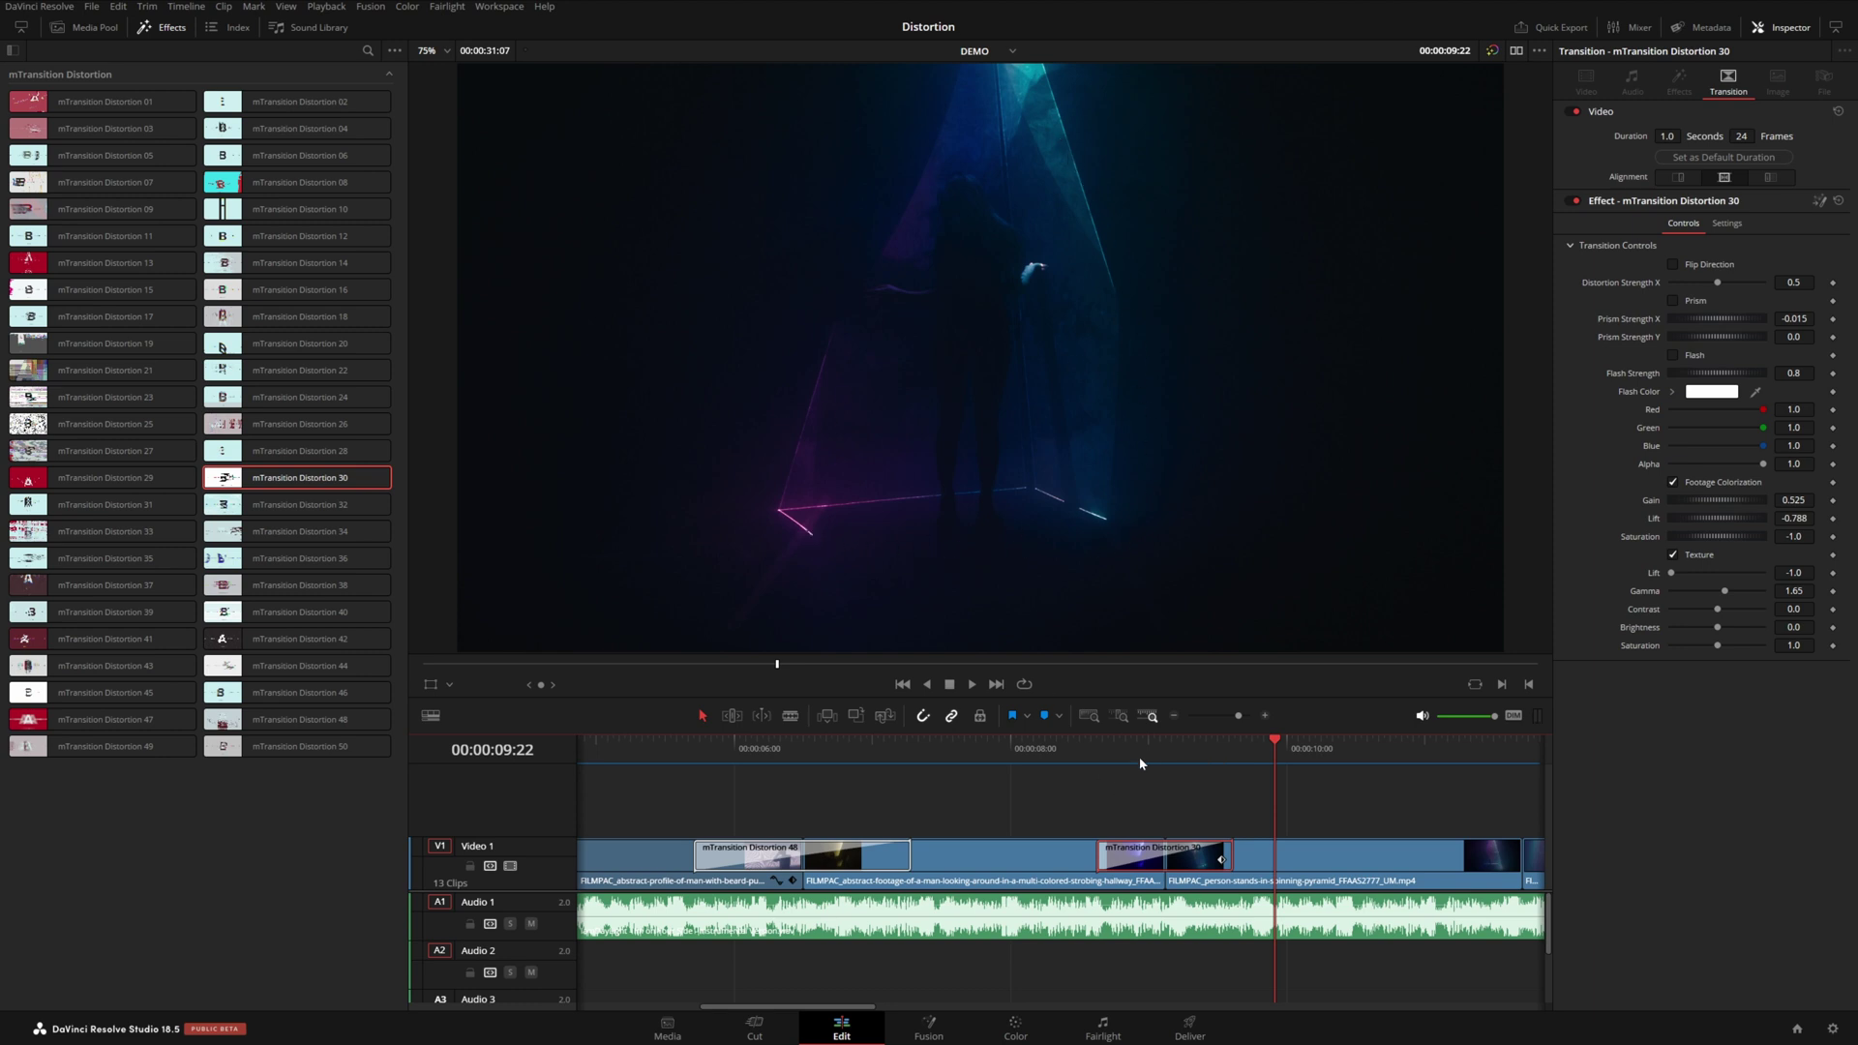
click(1161, 745)
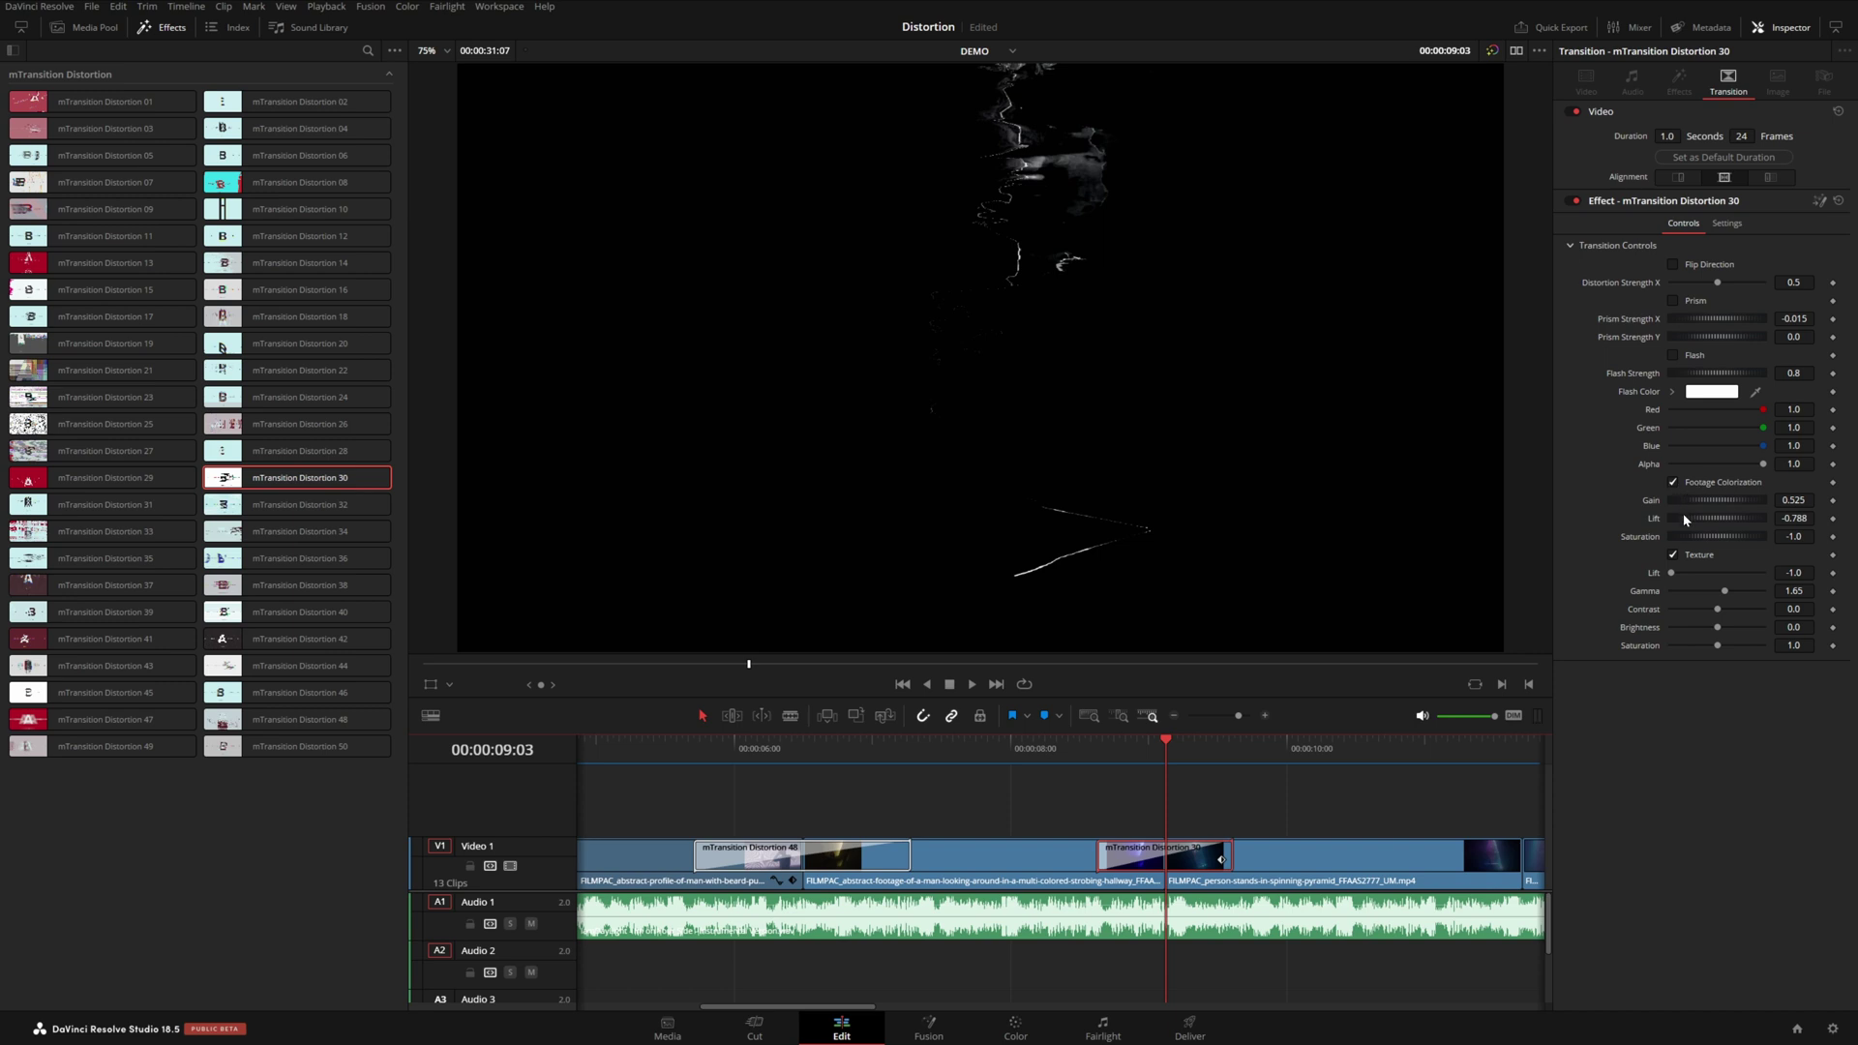
click(1675, 483)
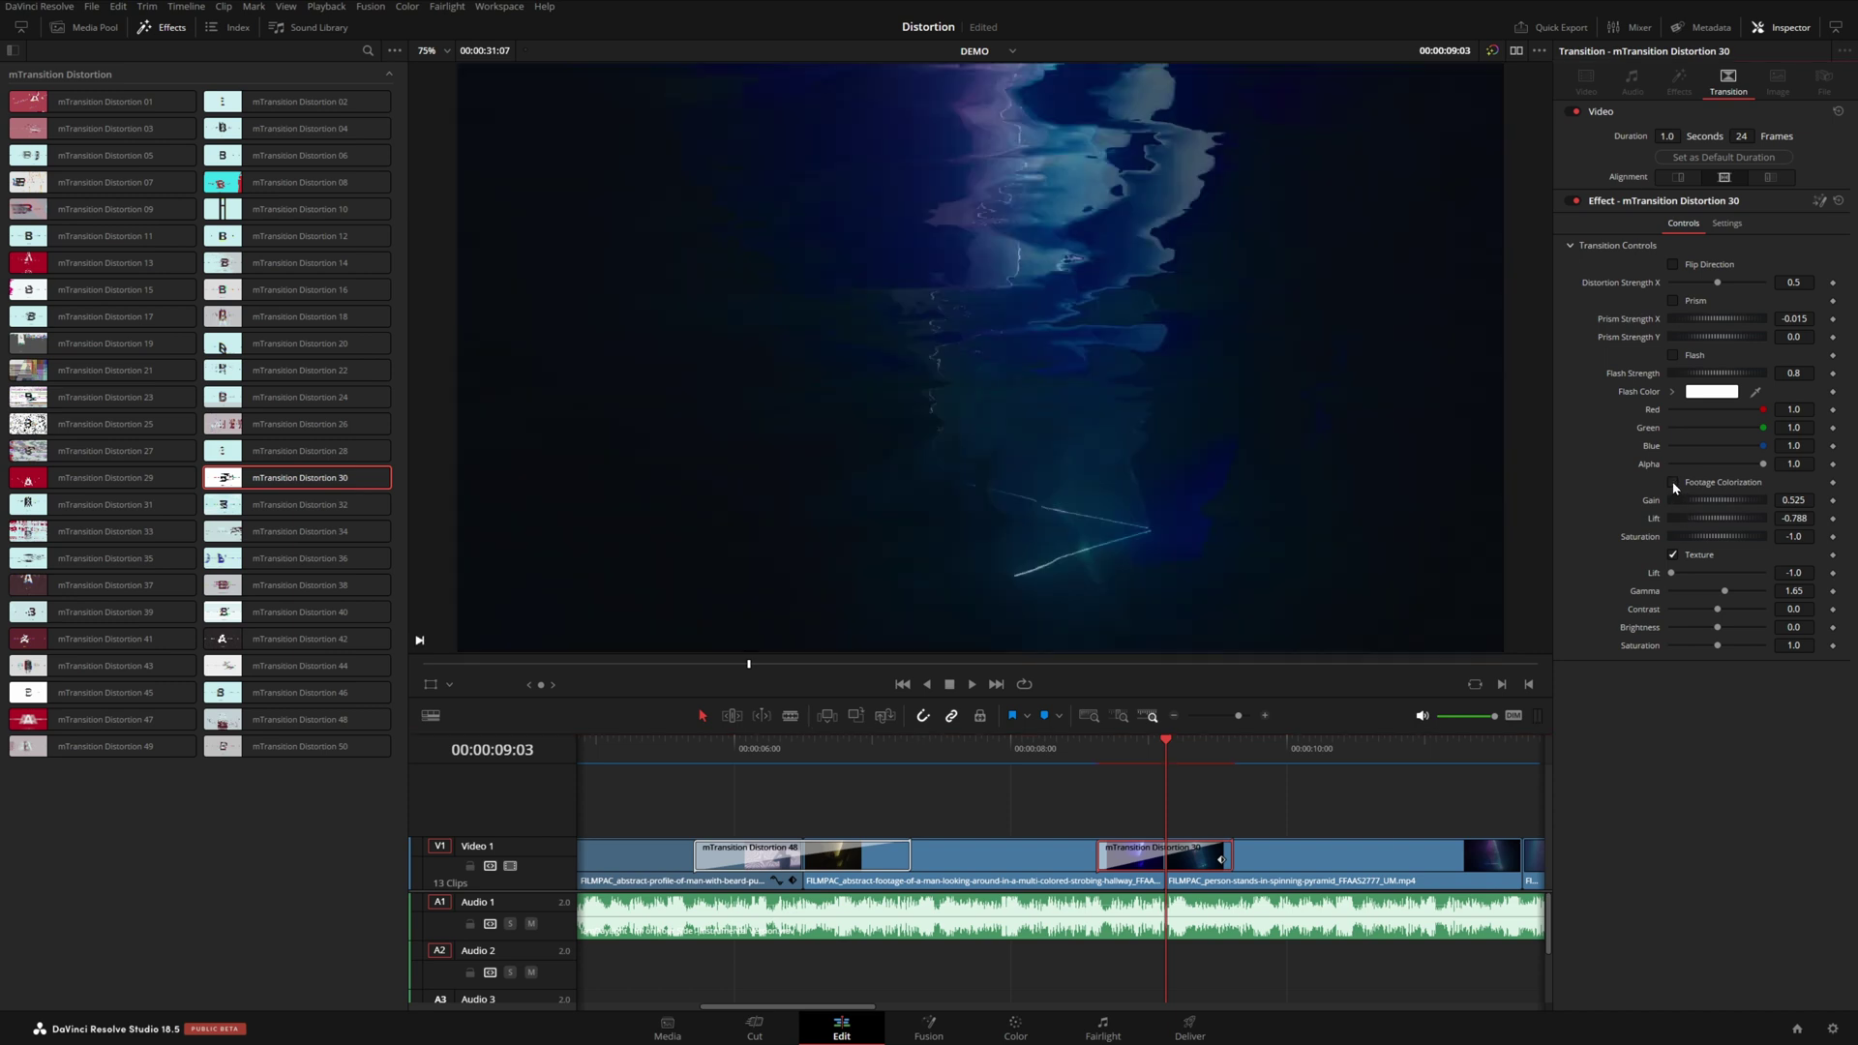
click(1674, 484)
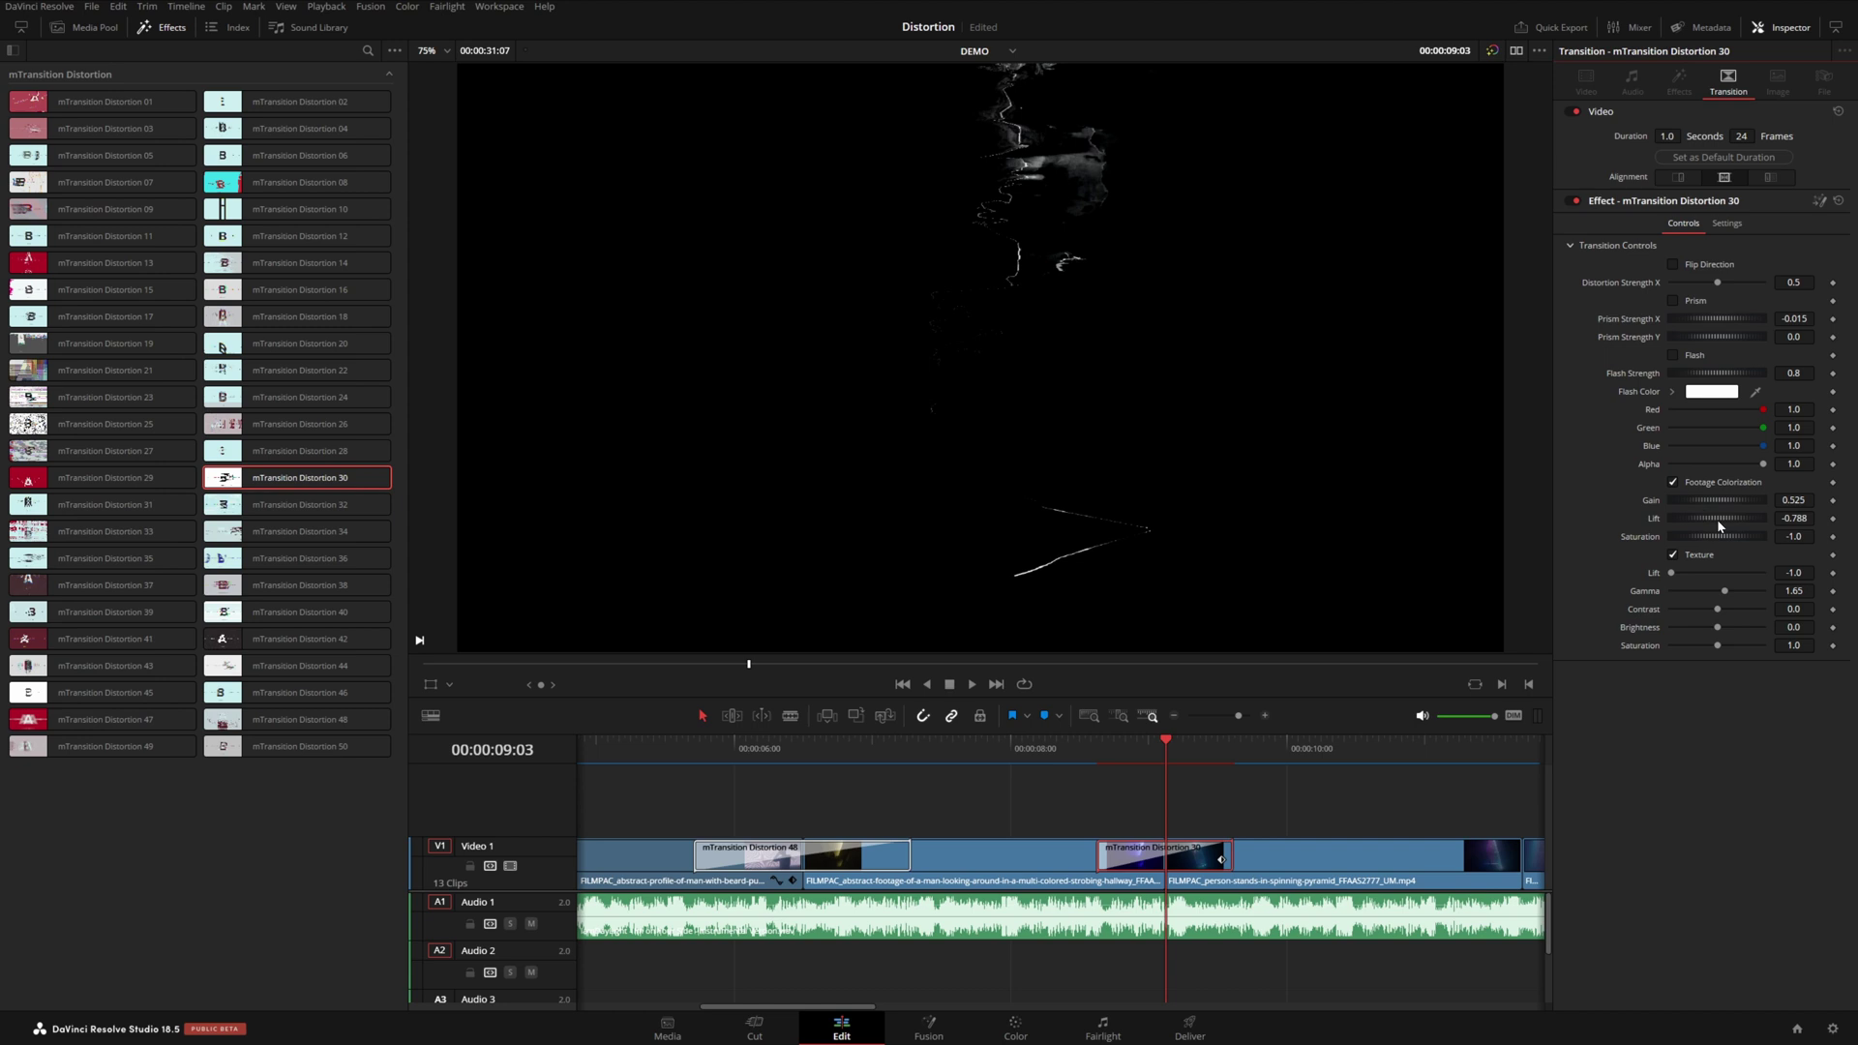
Set Lift to -0.324 and Distortion Strength X to 0.252, and enable Prism at strengths 0.0024 / -0.0029
mouse_move(1709, 519)
mouse_down()
mouse_move(1737, 519)
mouse_move(1723, 523)
mouse_up()
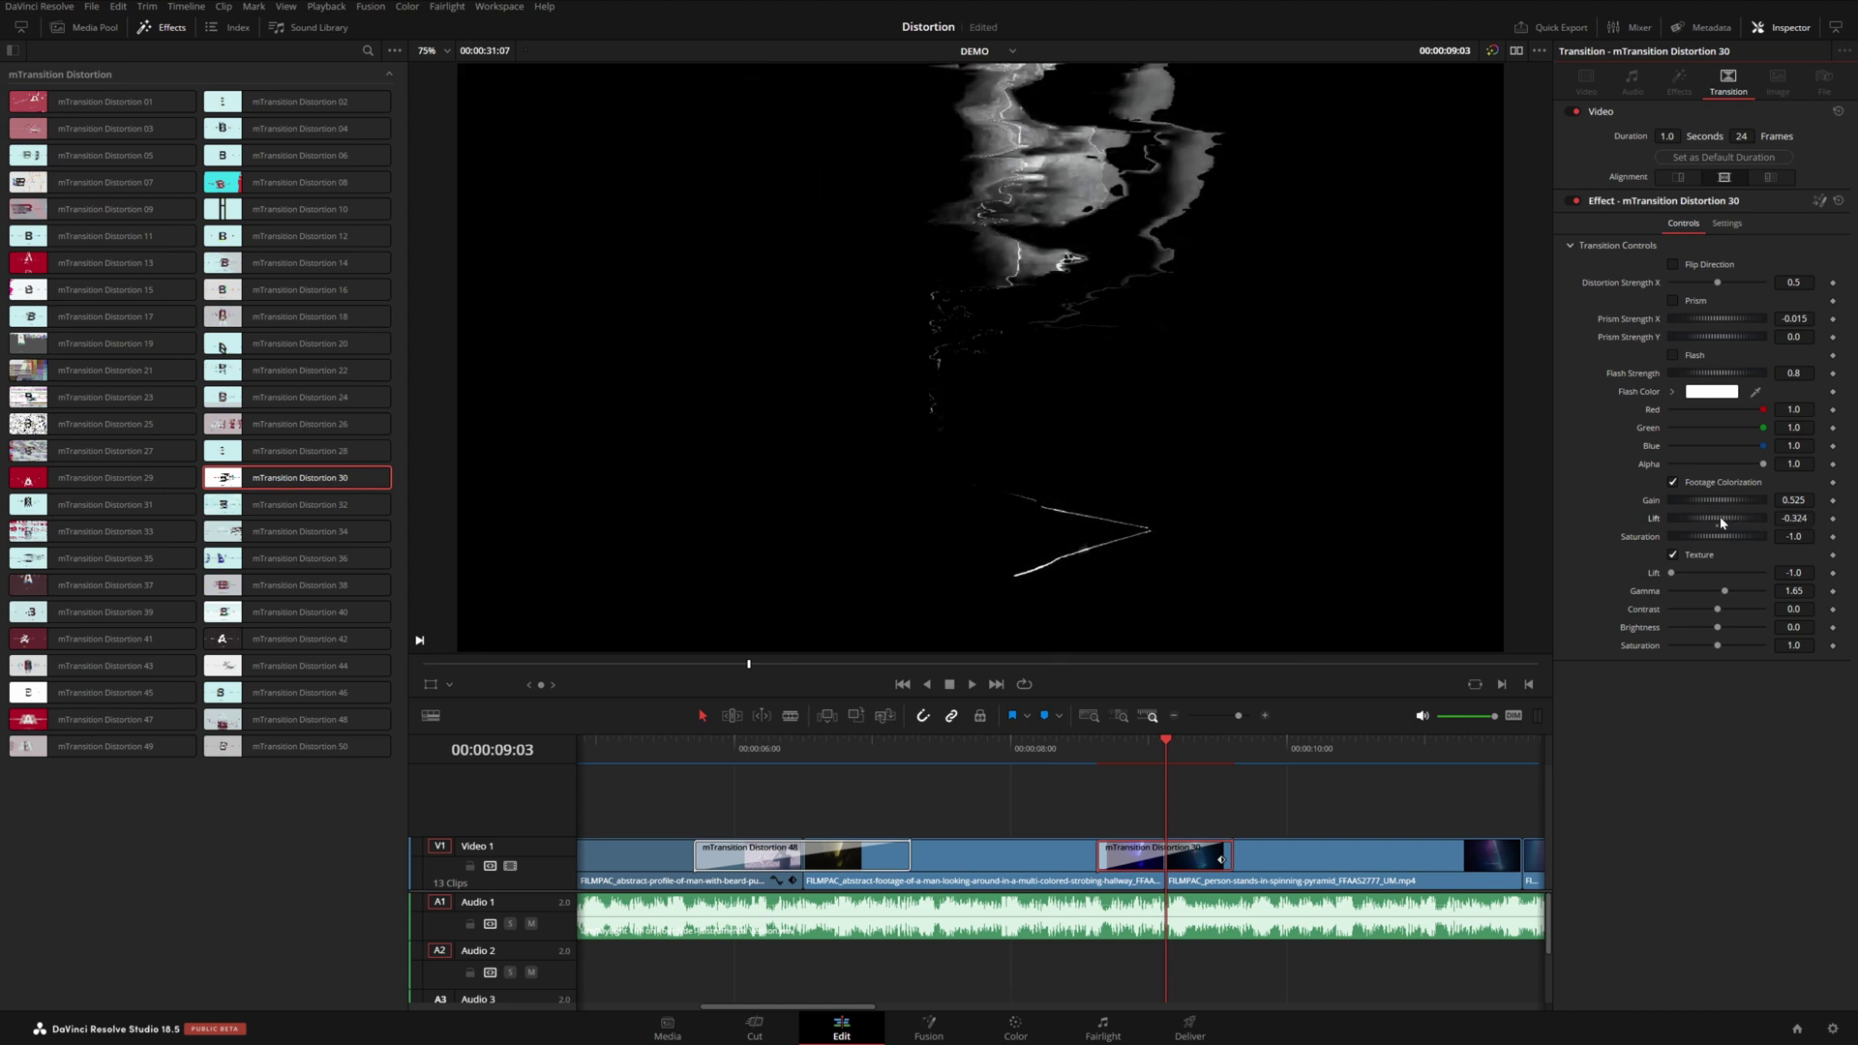
drag(1718, 283, 1683, 284)
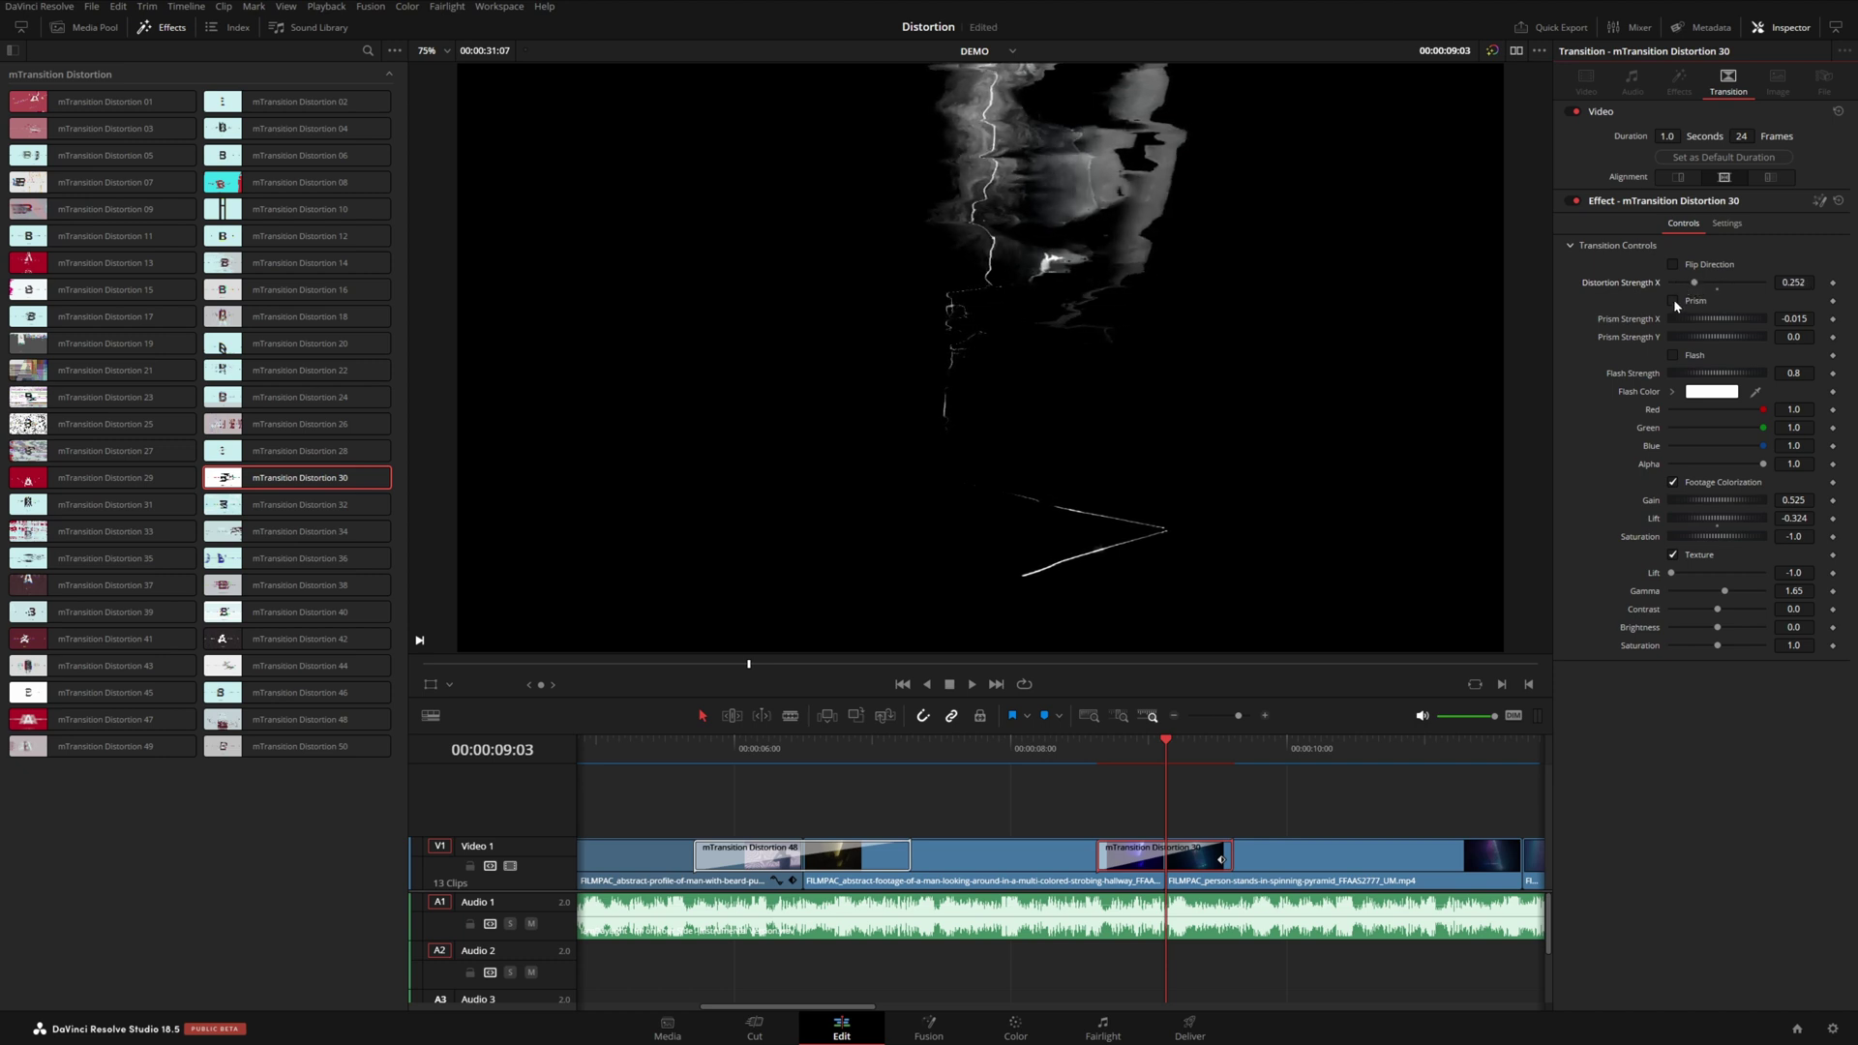
click(1674, 301)
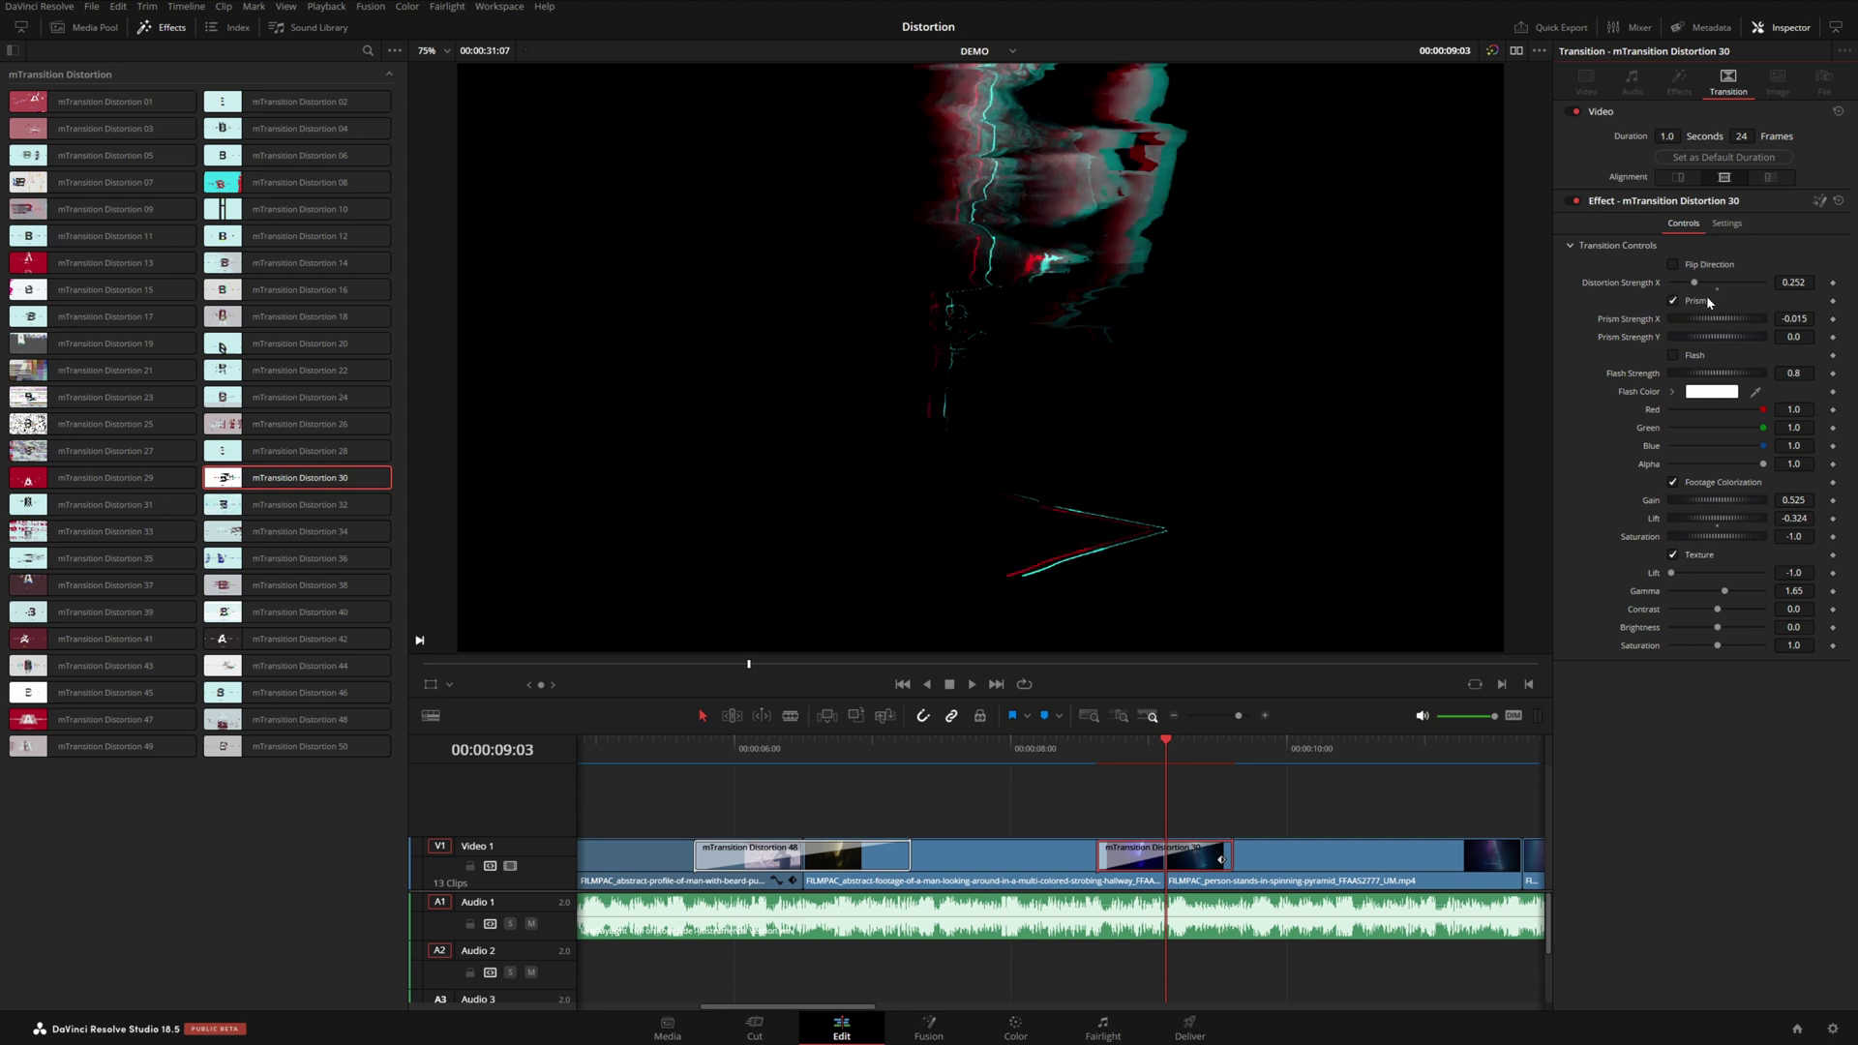
drag(1707, 321, 1714, 339)
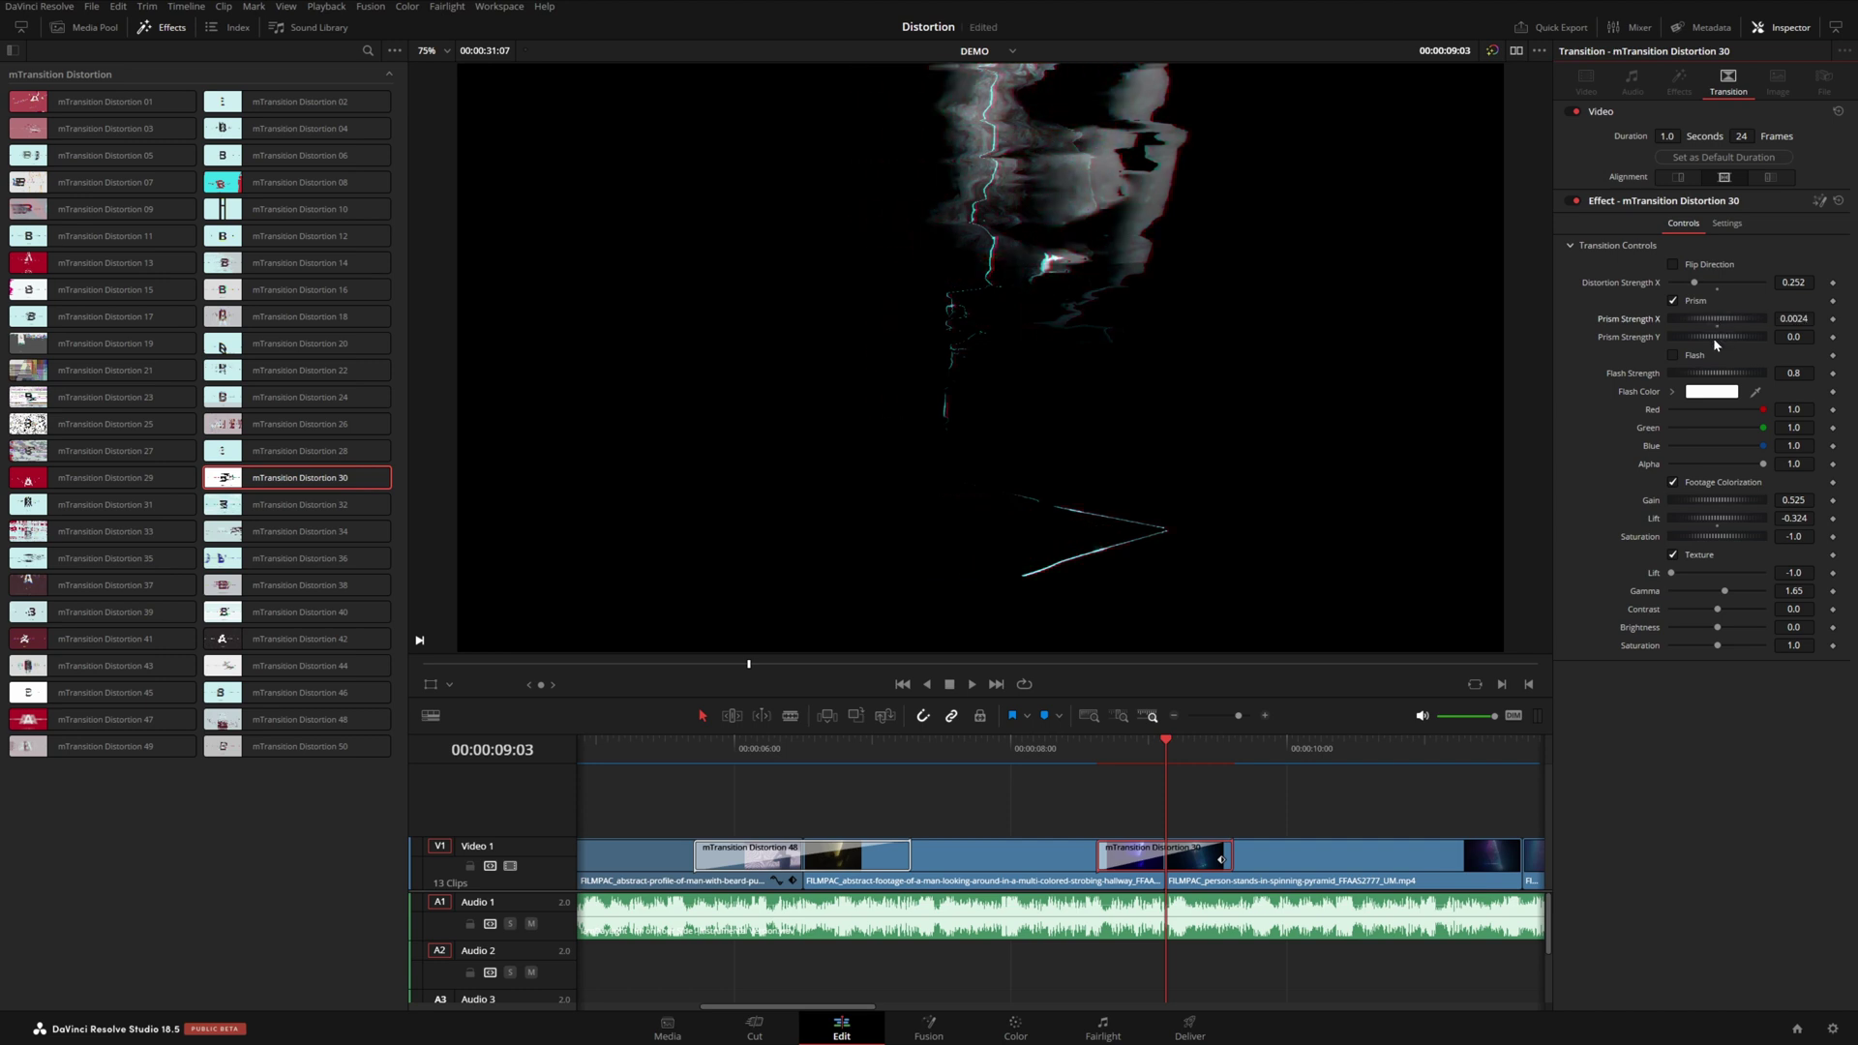
Preview the toned-down transition and select the cut after the pyramid clip
click(1093, 742)
key(space)
click(1074, 740)
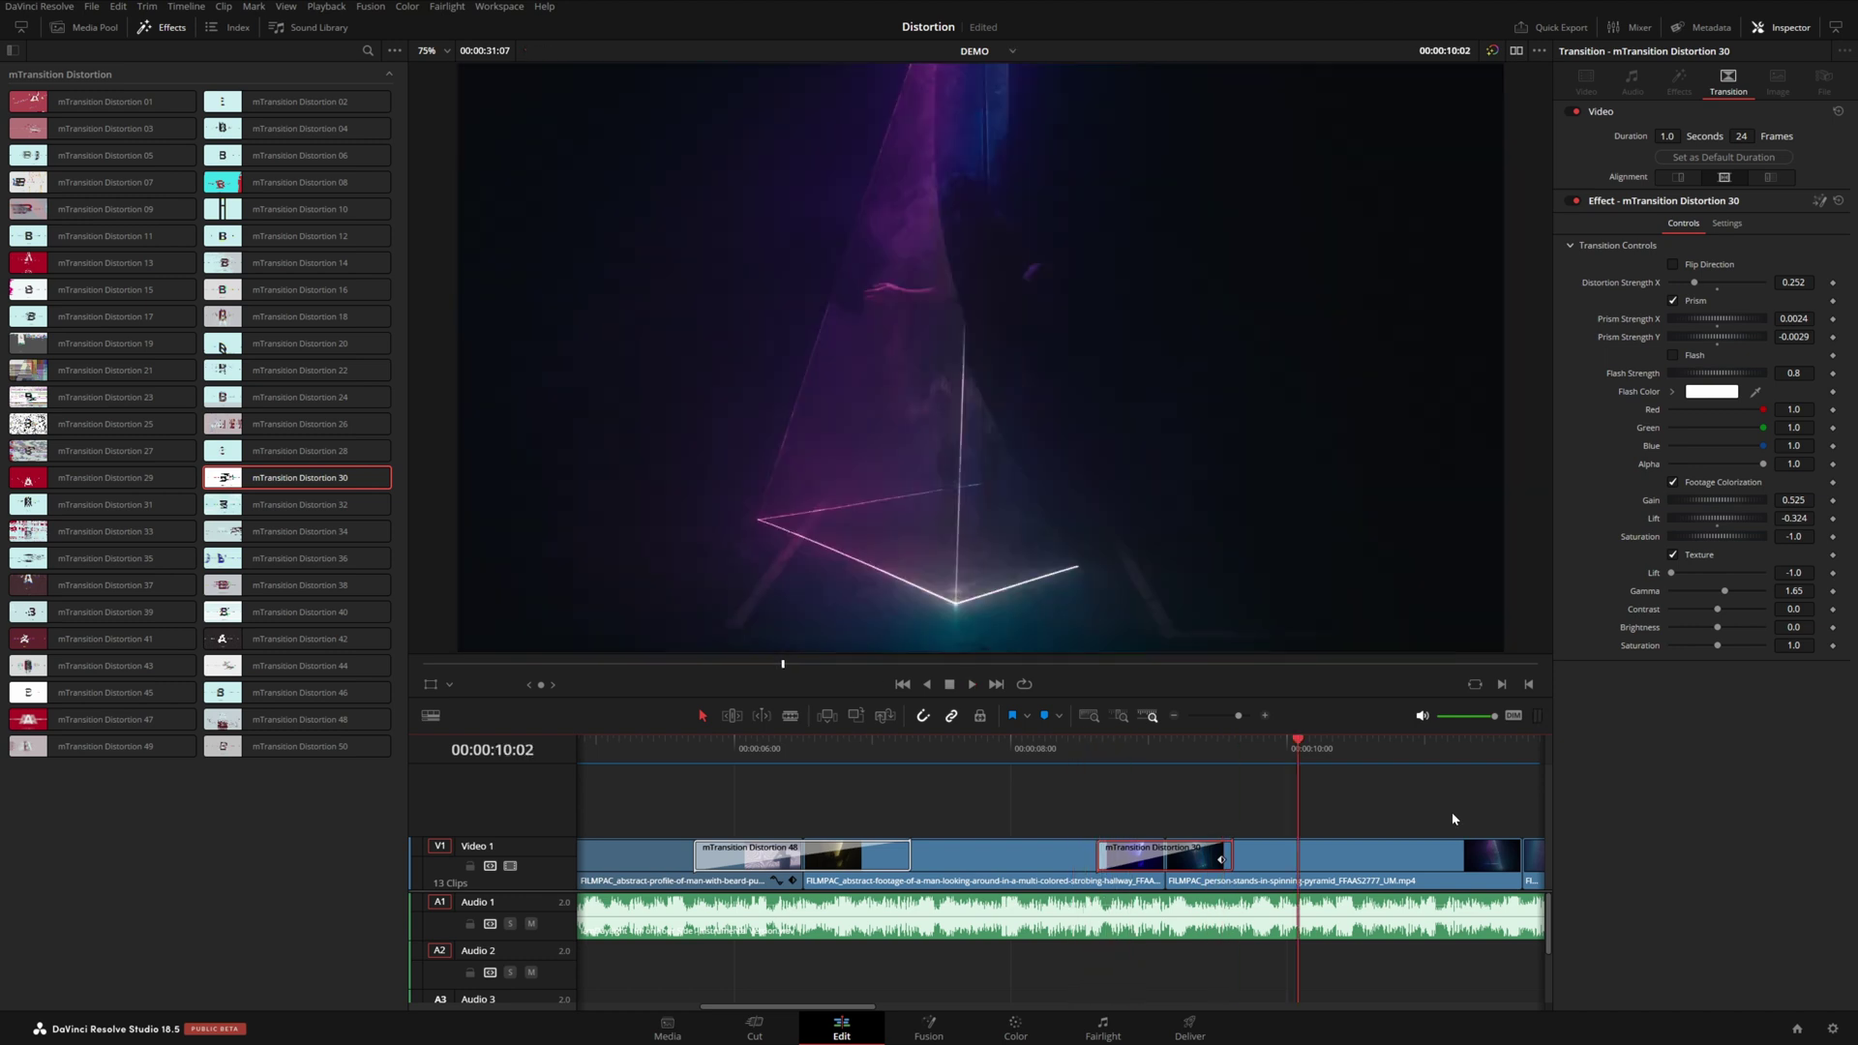
key(space)
scroll(1080, 818, right, 3)
scroll(1080, 818, right, 1)
click(1072, 853)
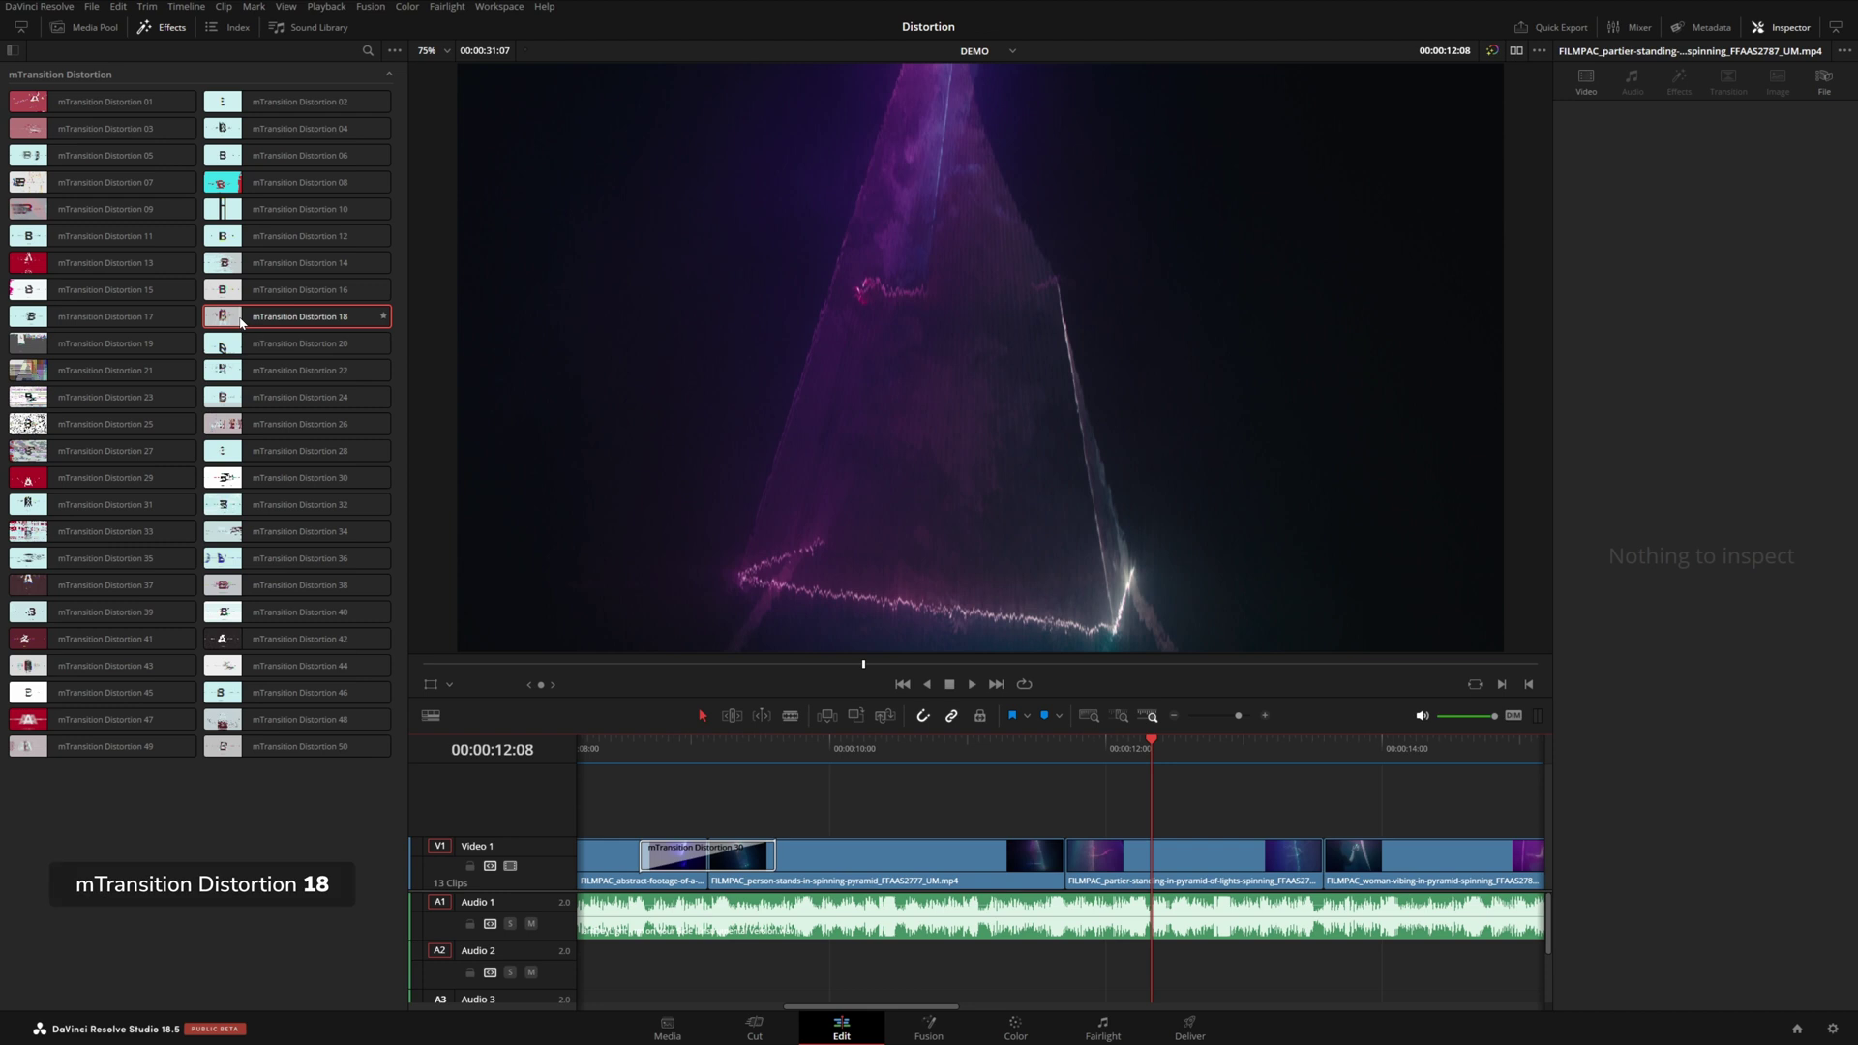
Add mTransition Distortion 18 to the selected cut and preview it
drag(295, 317, 1067, 852)
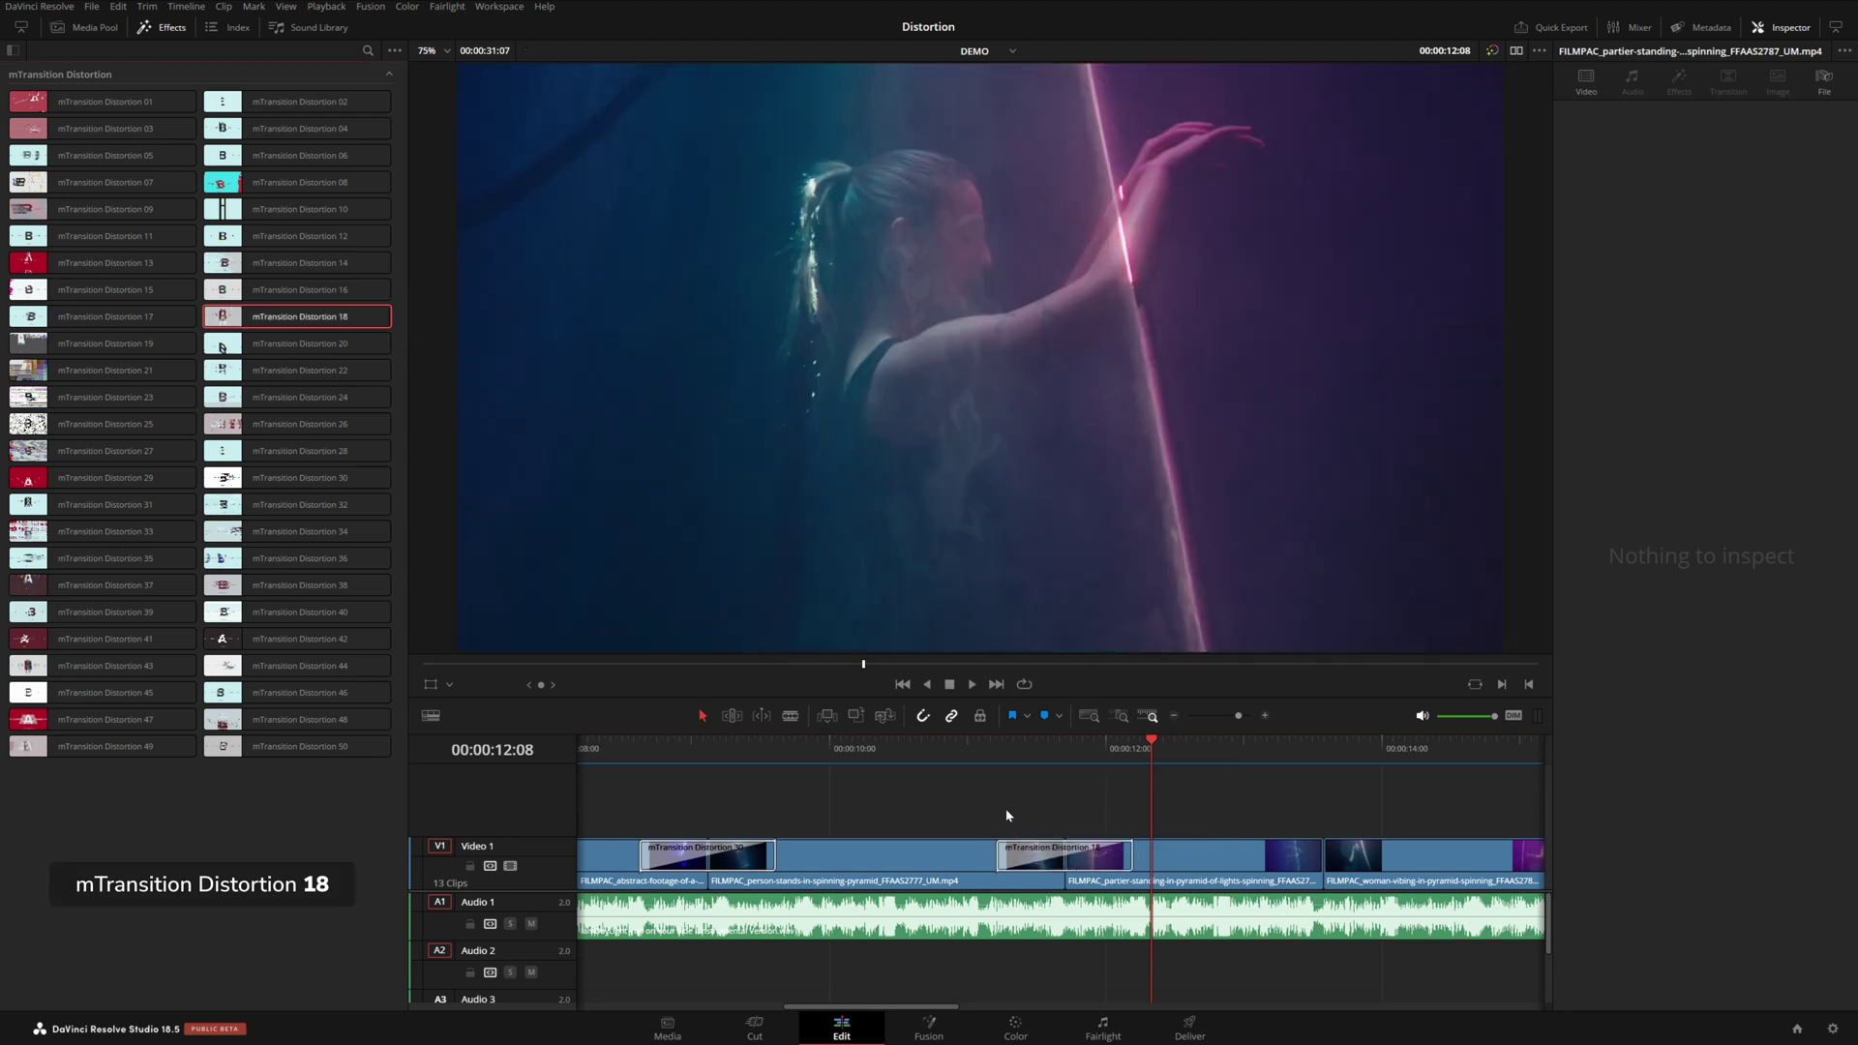
click(1038, 854)
key(Up)
key(space)
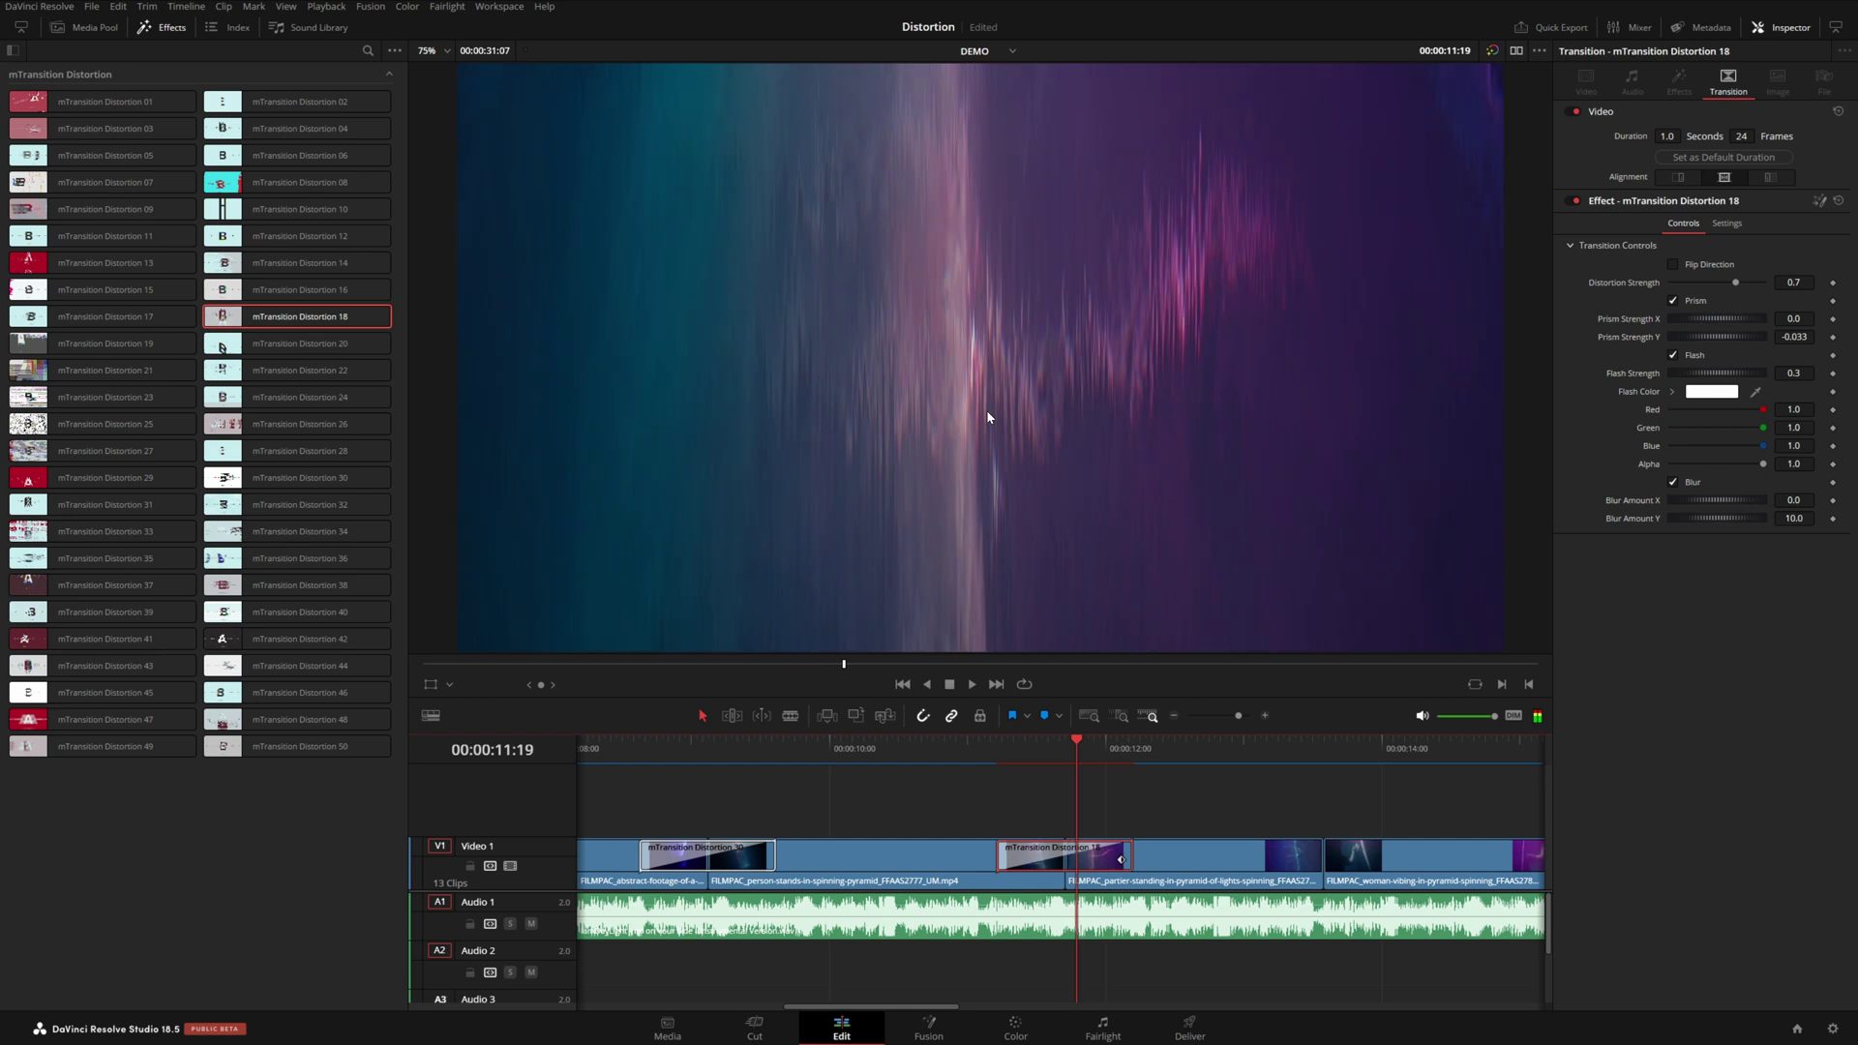
key(space)
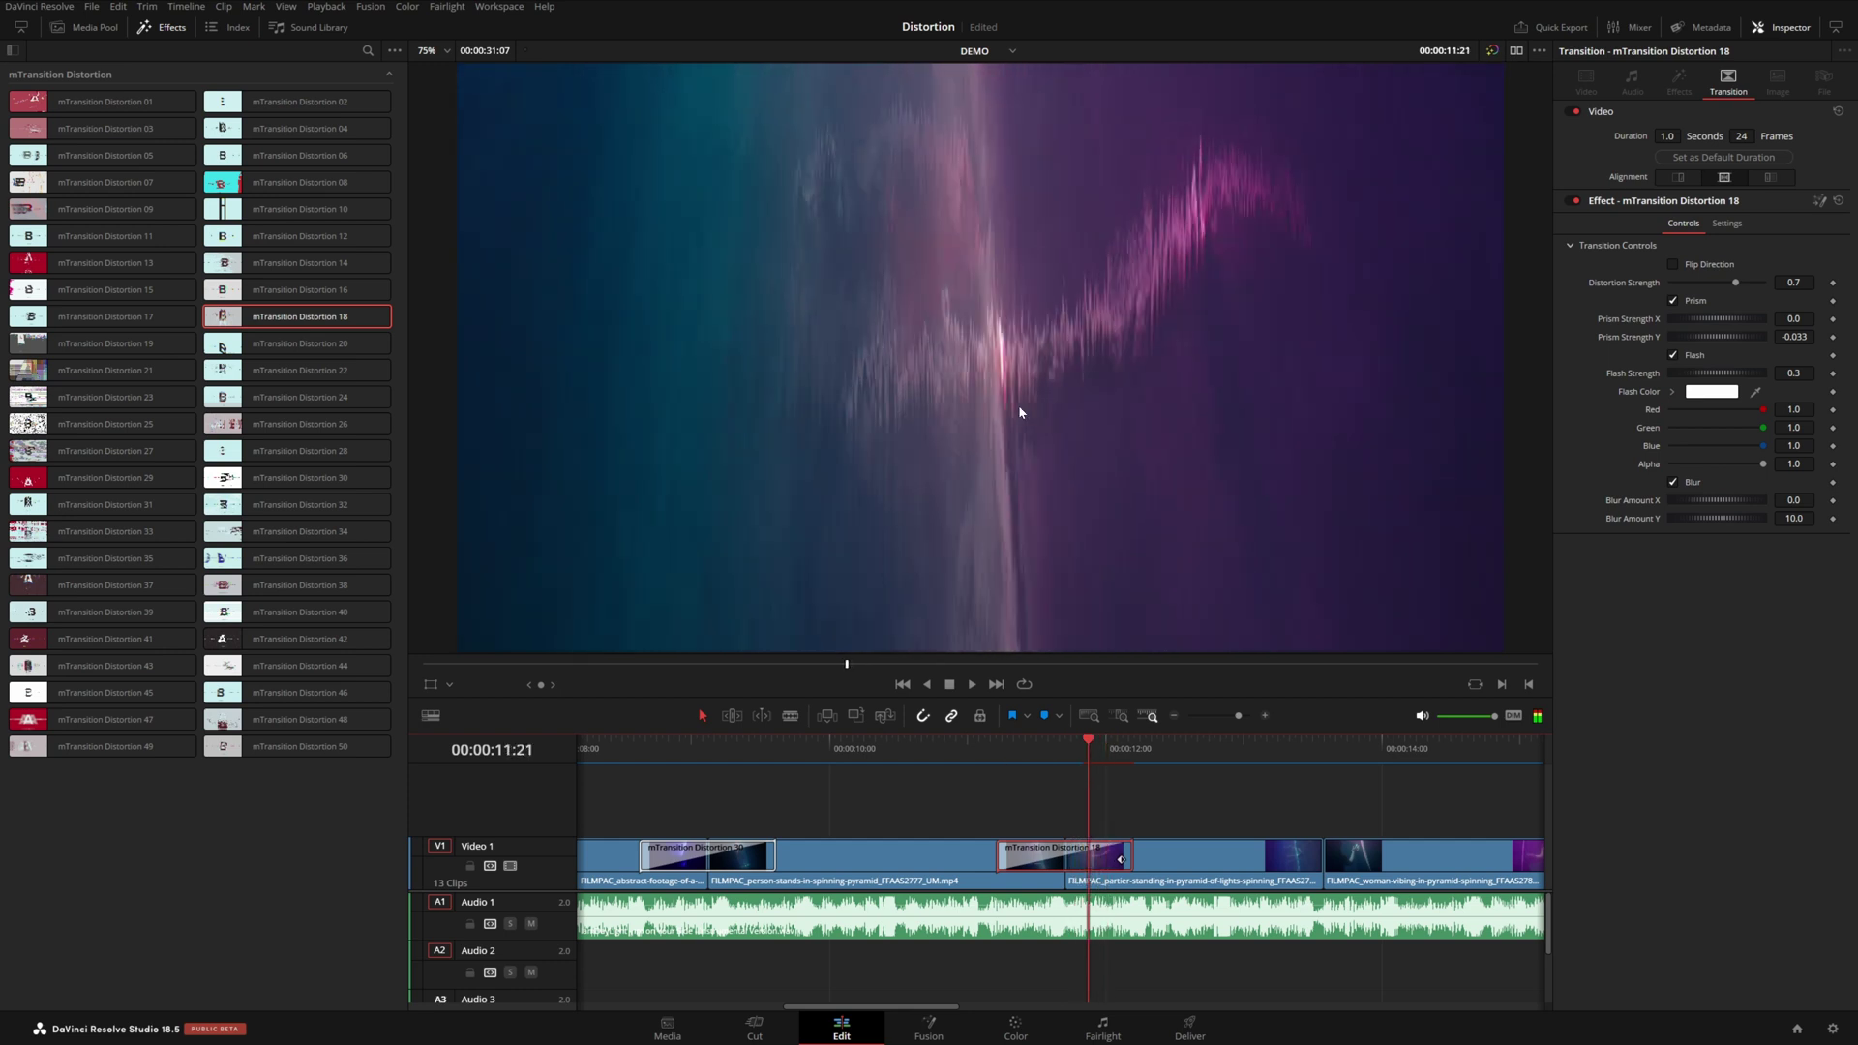
Turn the flash off and replay the transition to compare
click(1674, 356)
click(1003, 747)
key(space)
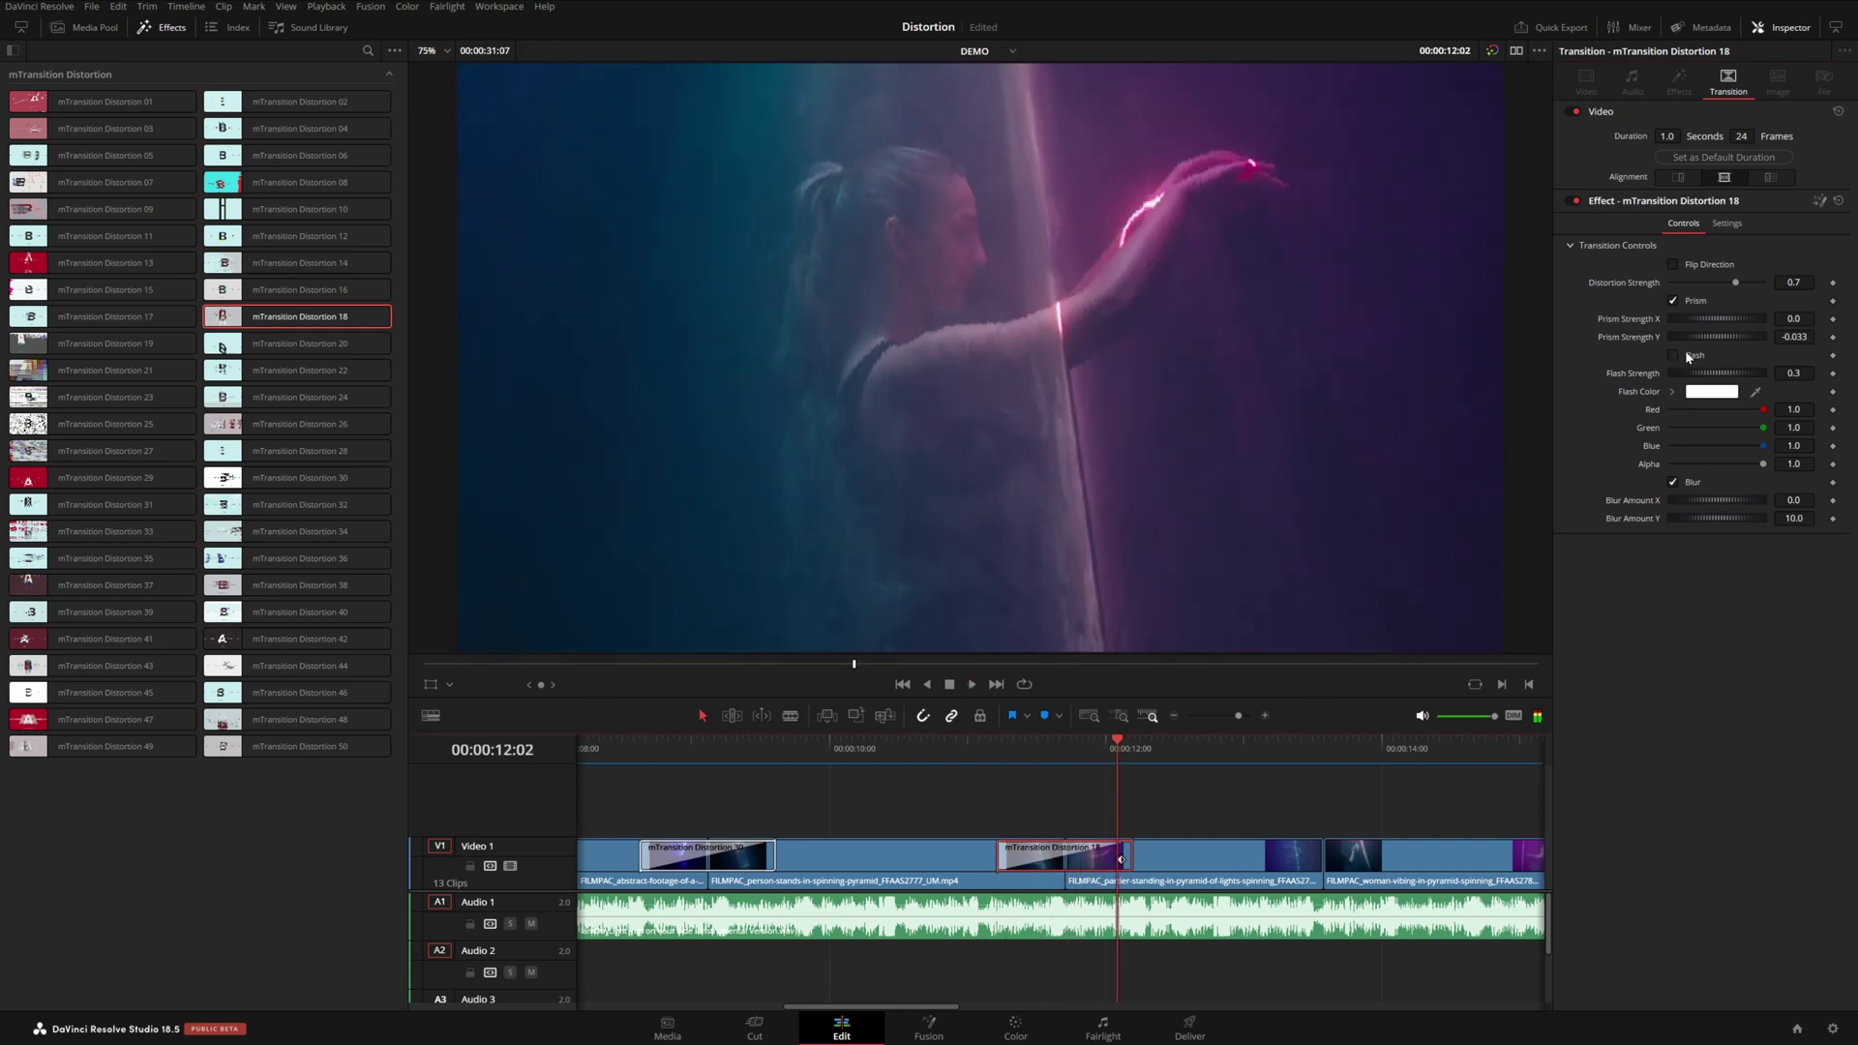
click(1046, 753)
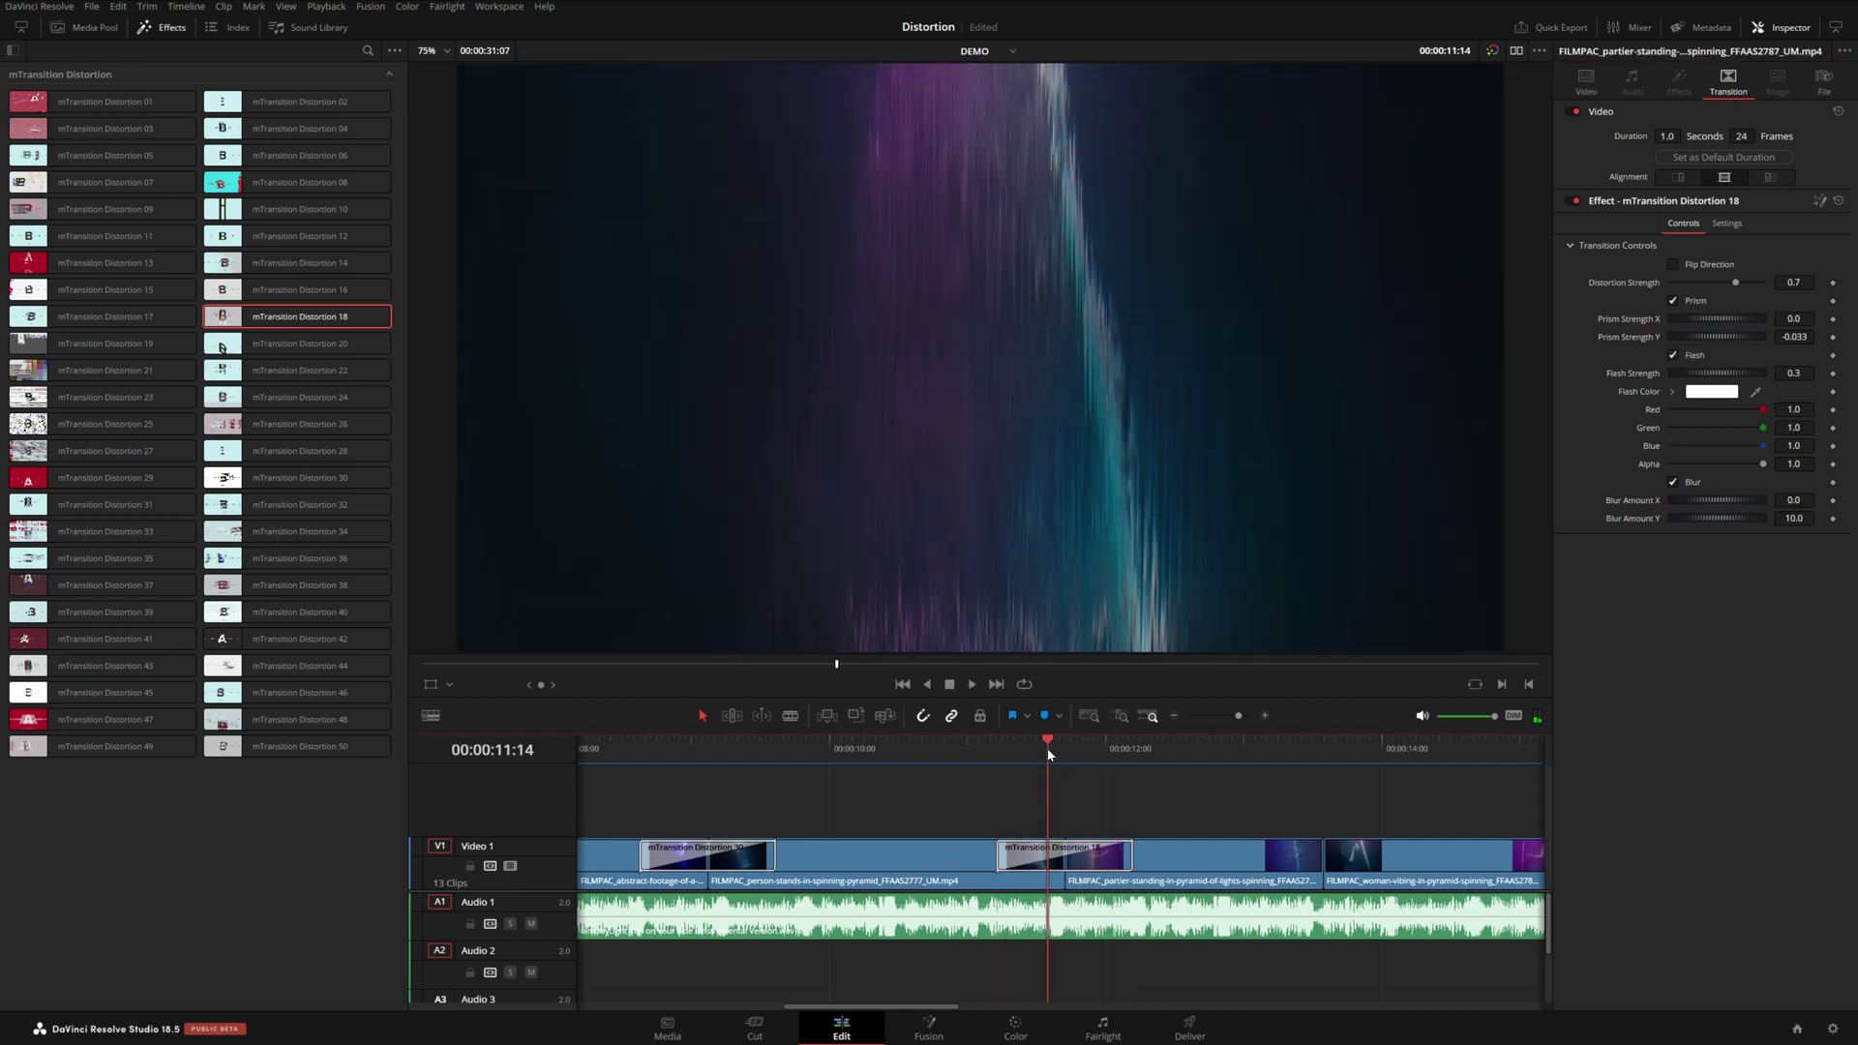
Adjust Flash Strength to 0.561 while stepping through and previewing the transition
drag(1697, 378, 1710, 376)
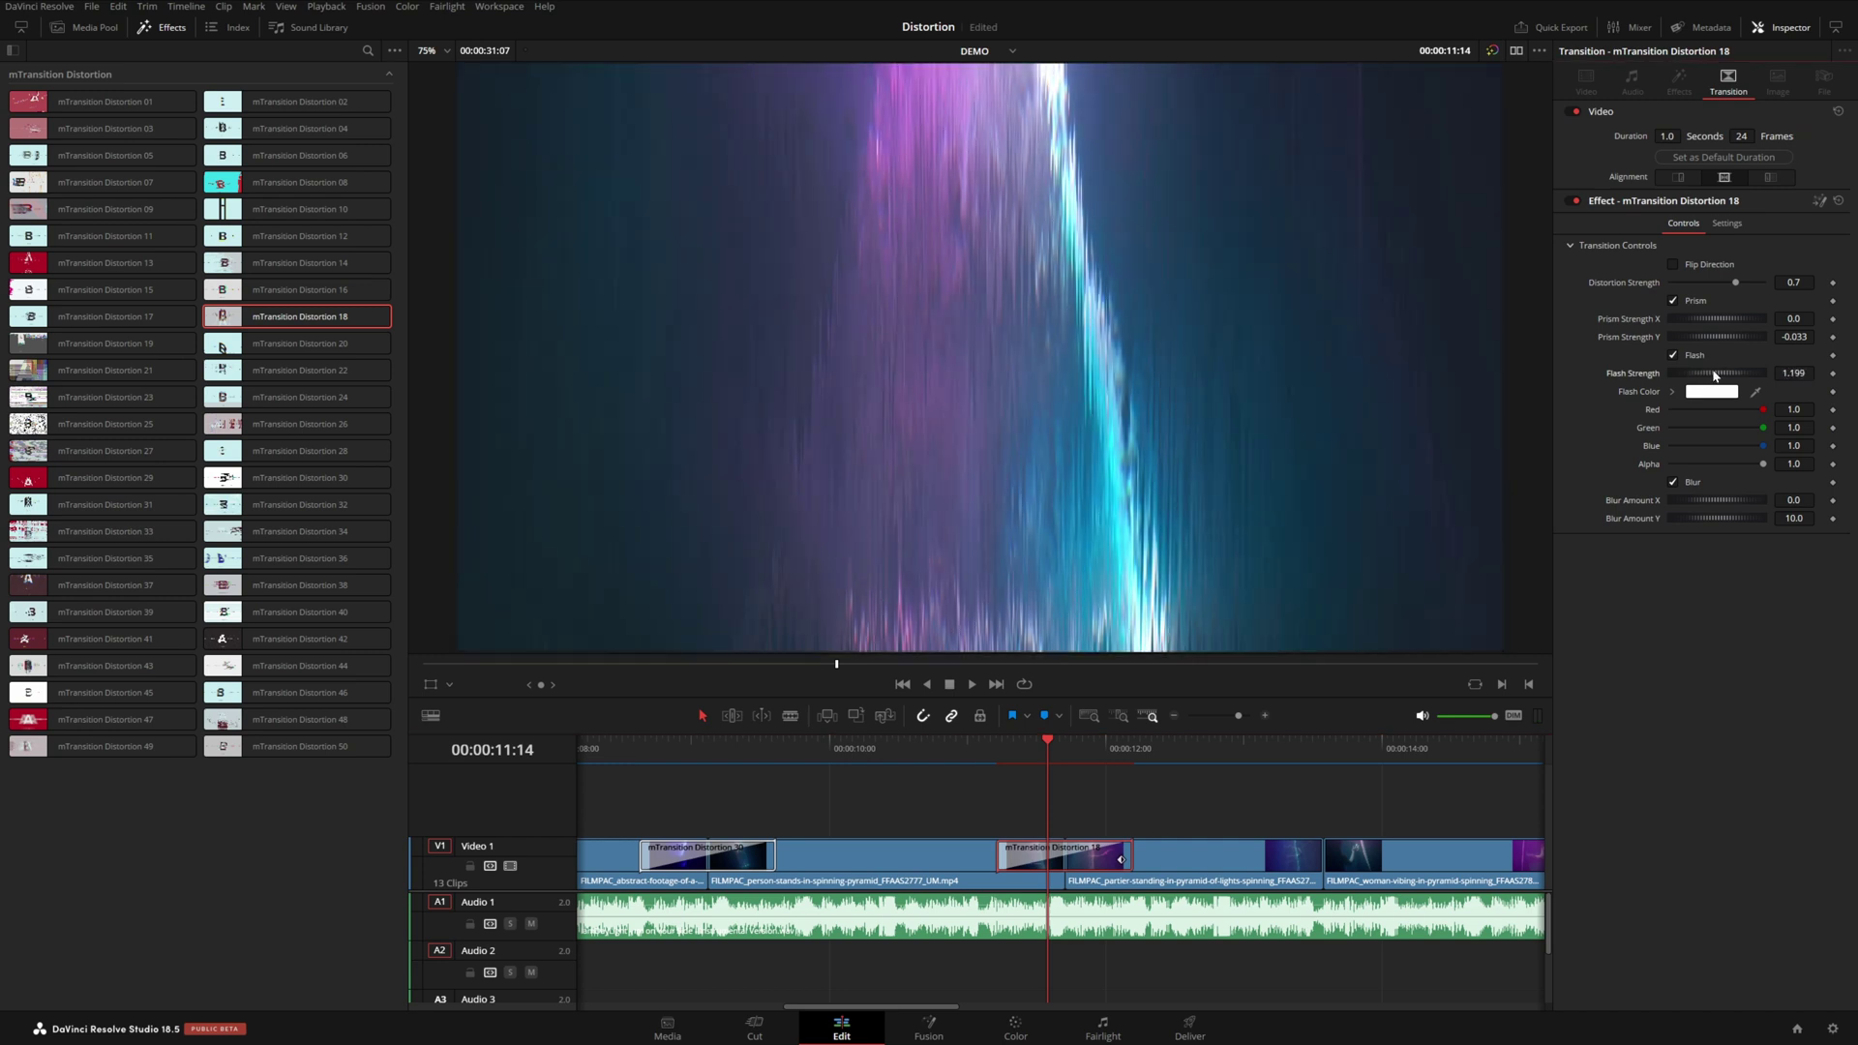
key(Right)
key(Right)
key(Right)
key(Right)
key(Right)
key(Right)
click(995, 751)
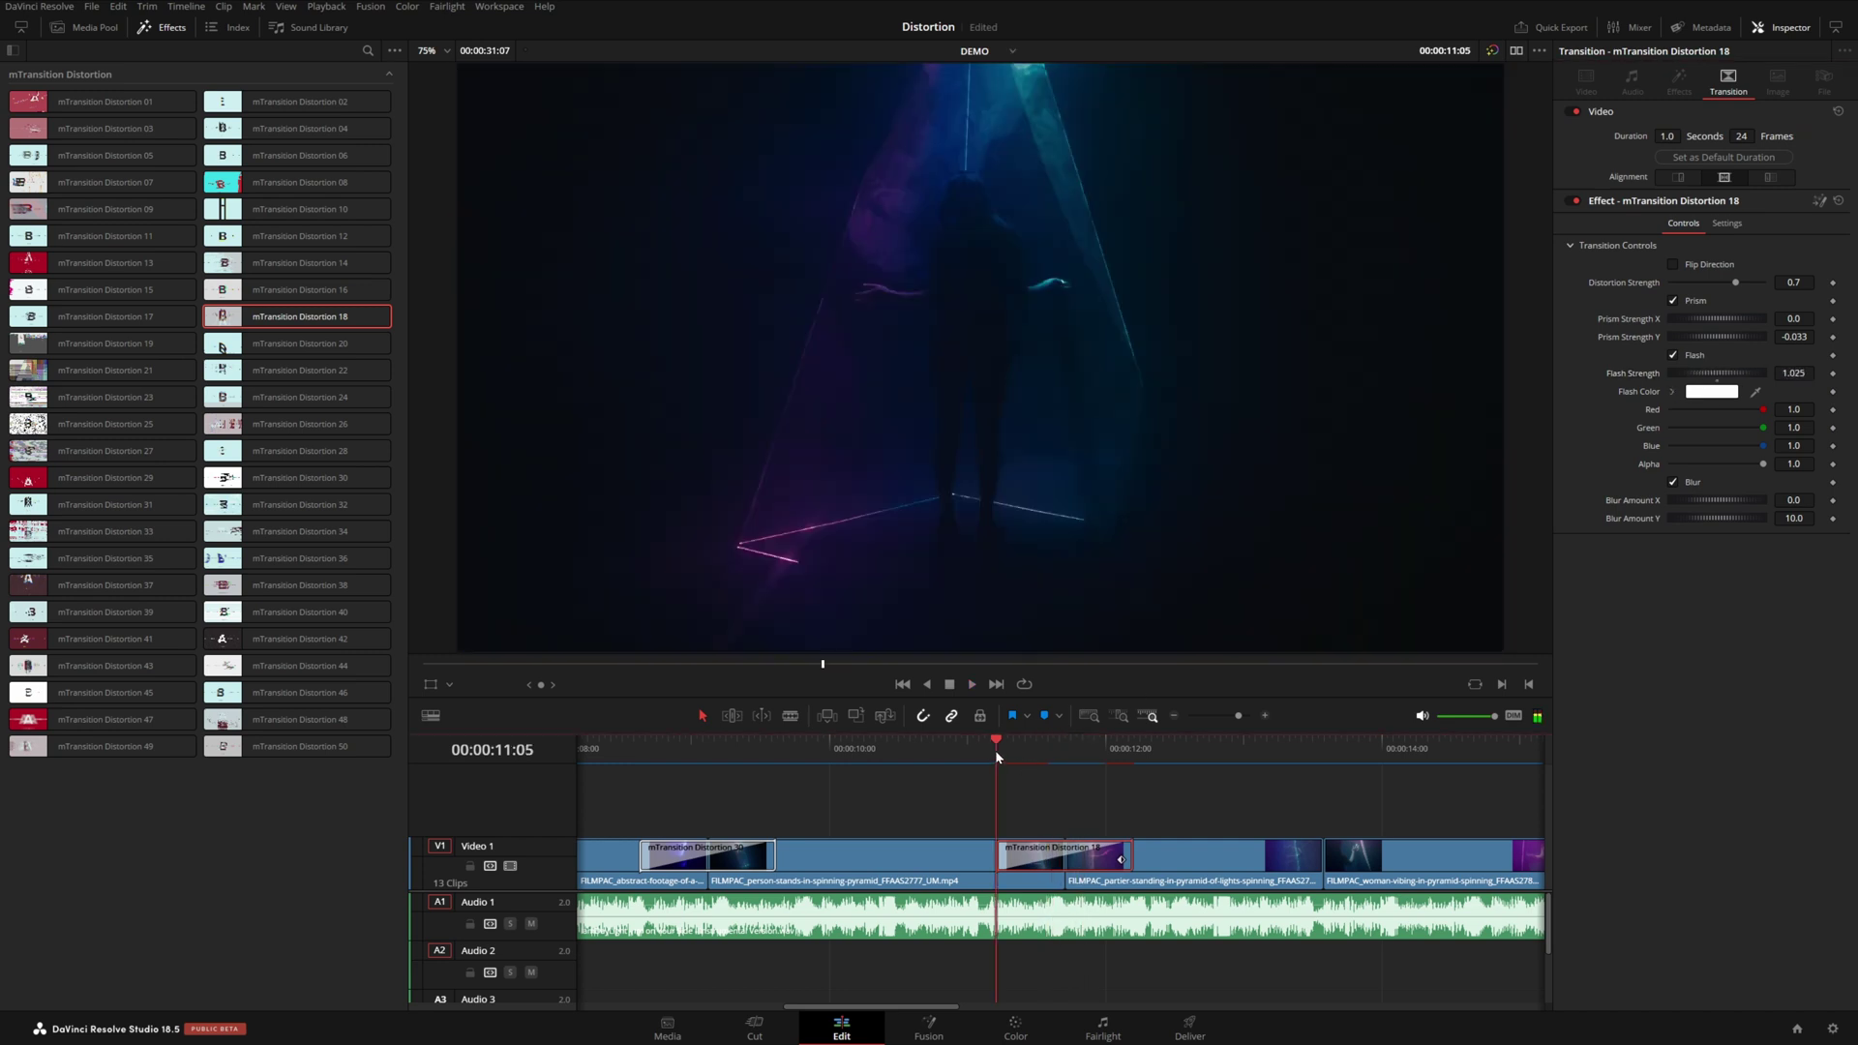
key(space)
click(995, 747)
key(space)
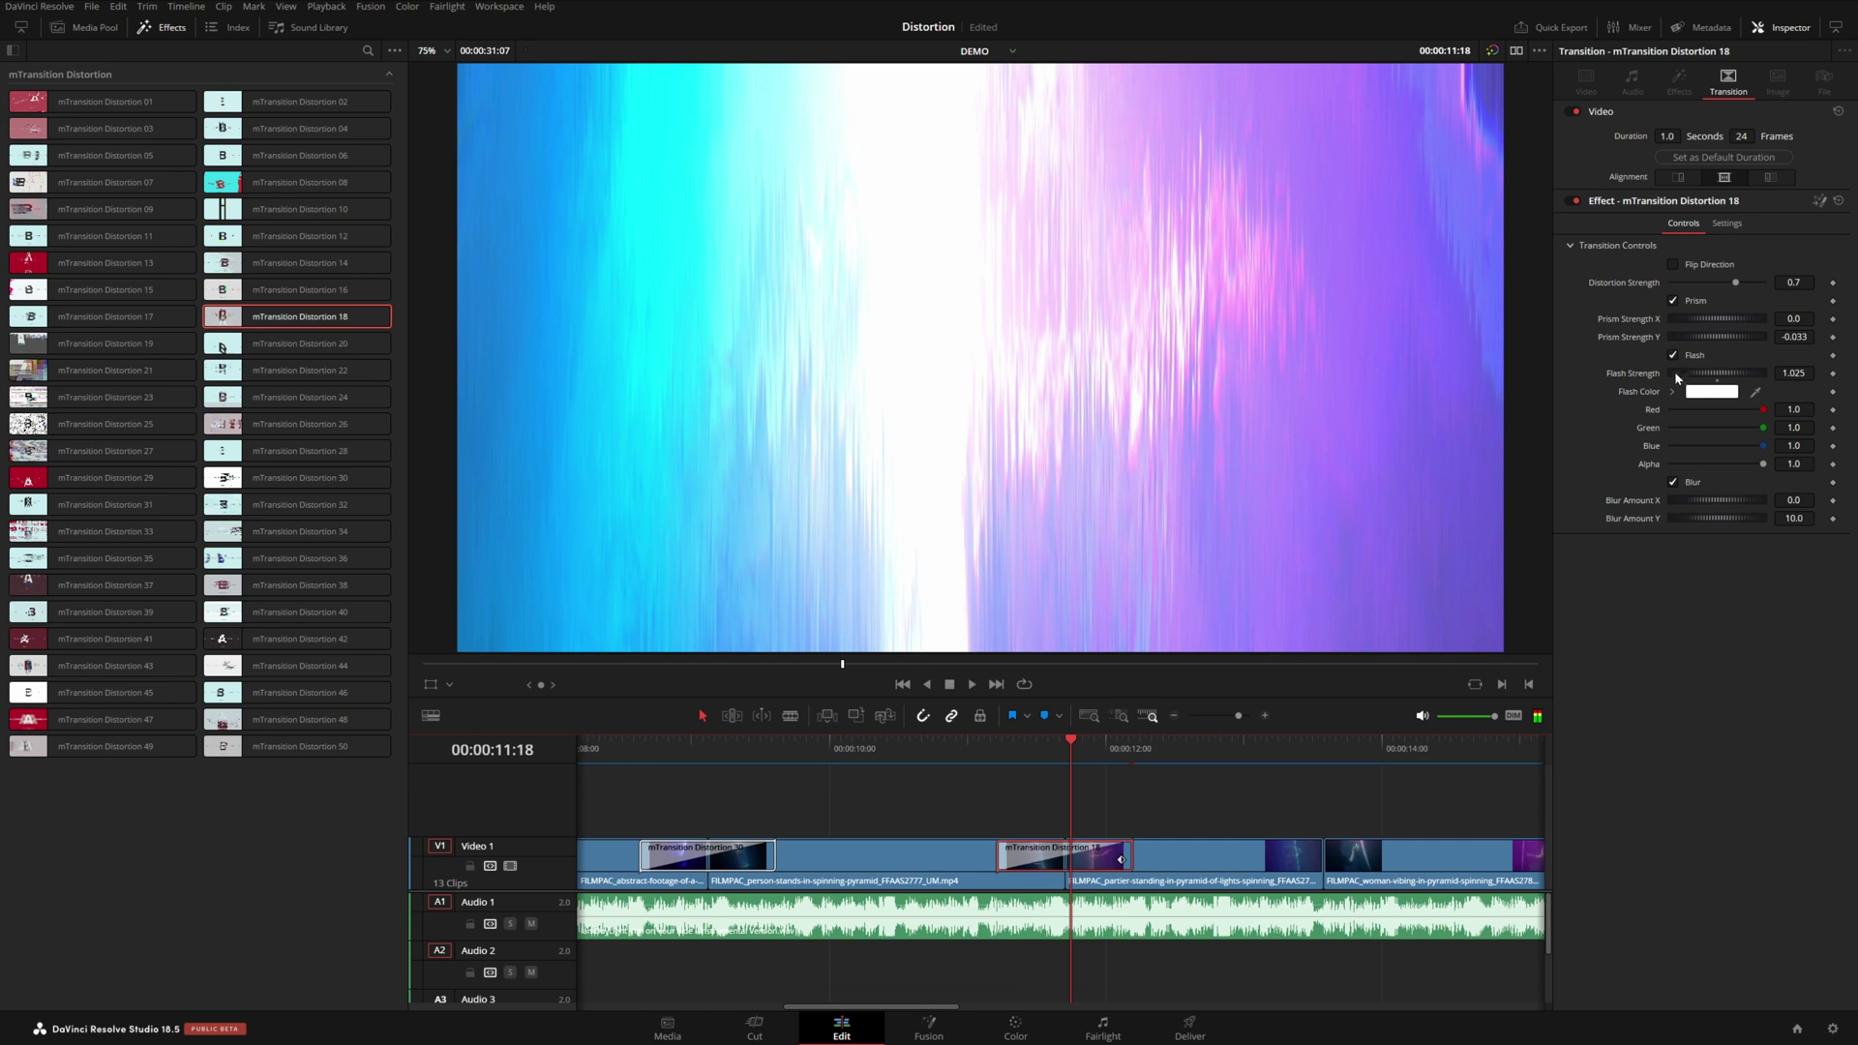
drag(1708, 377, 1697, 378)
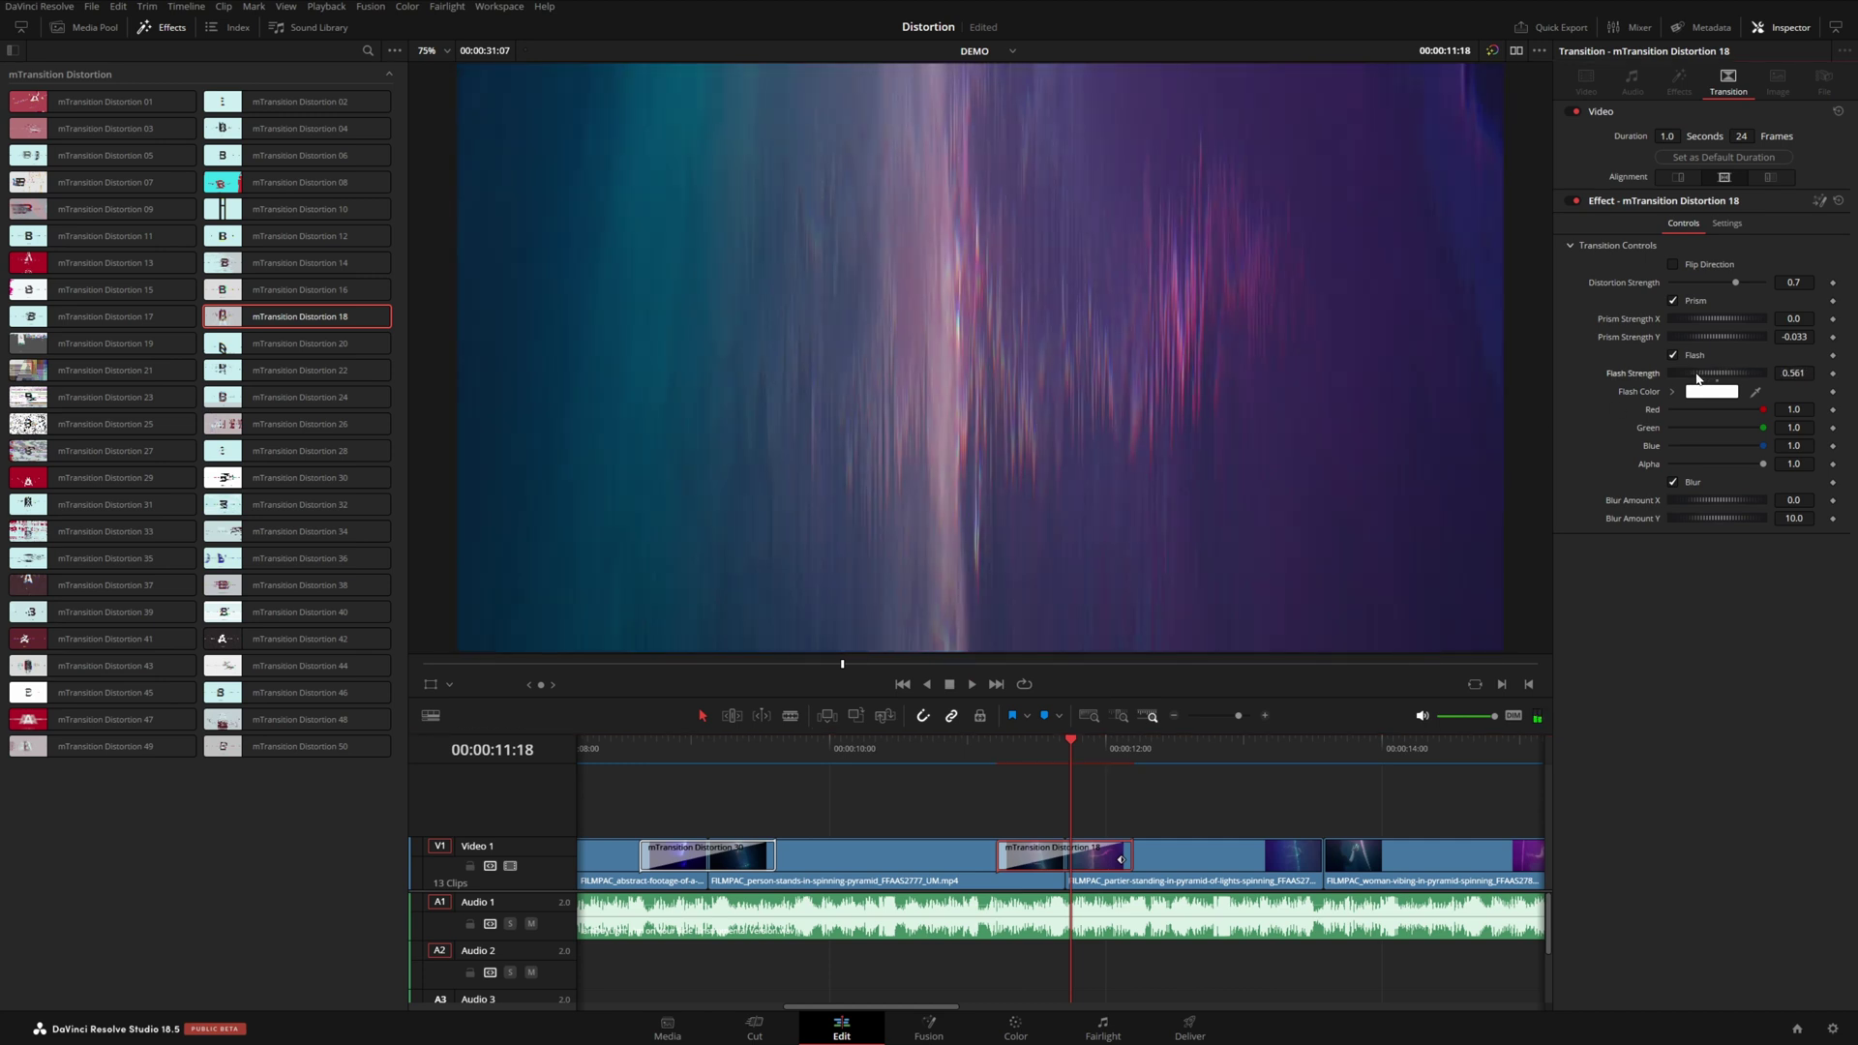
click(1671, 391)
Change Distortion 18's flash colour from red to cyan and preview it
click(1784, 402)
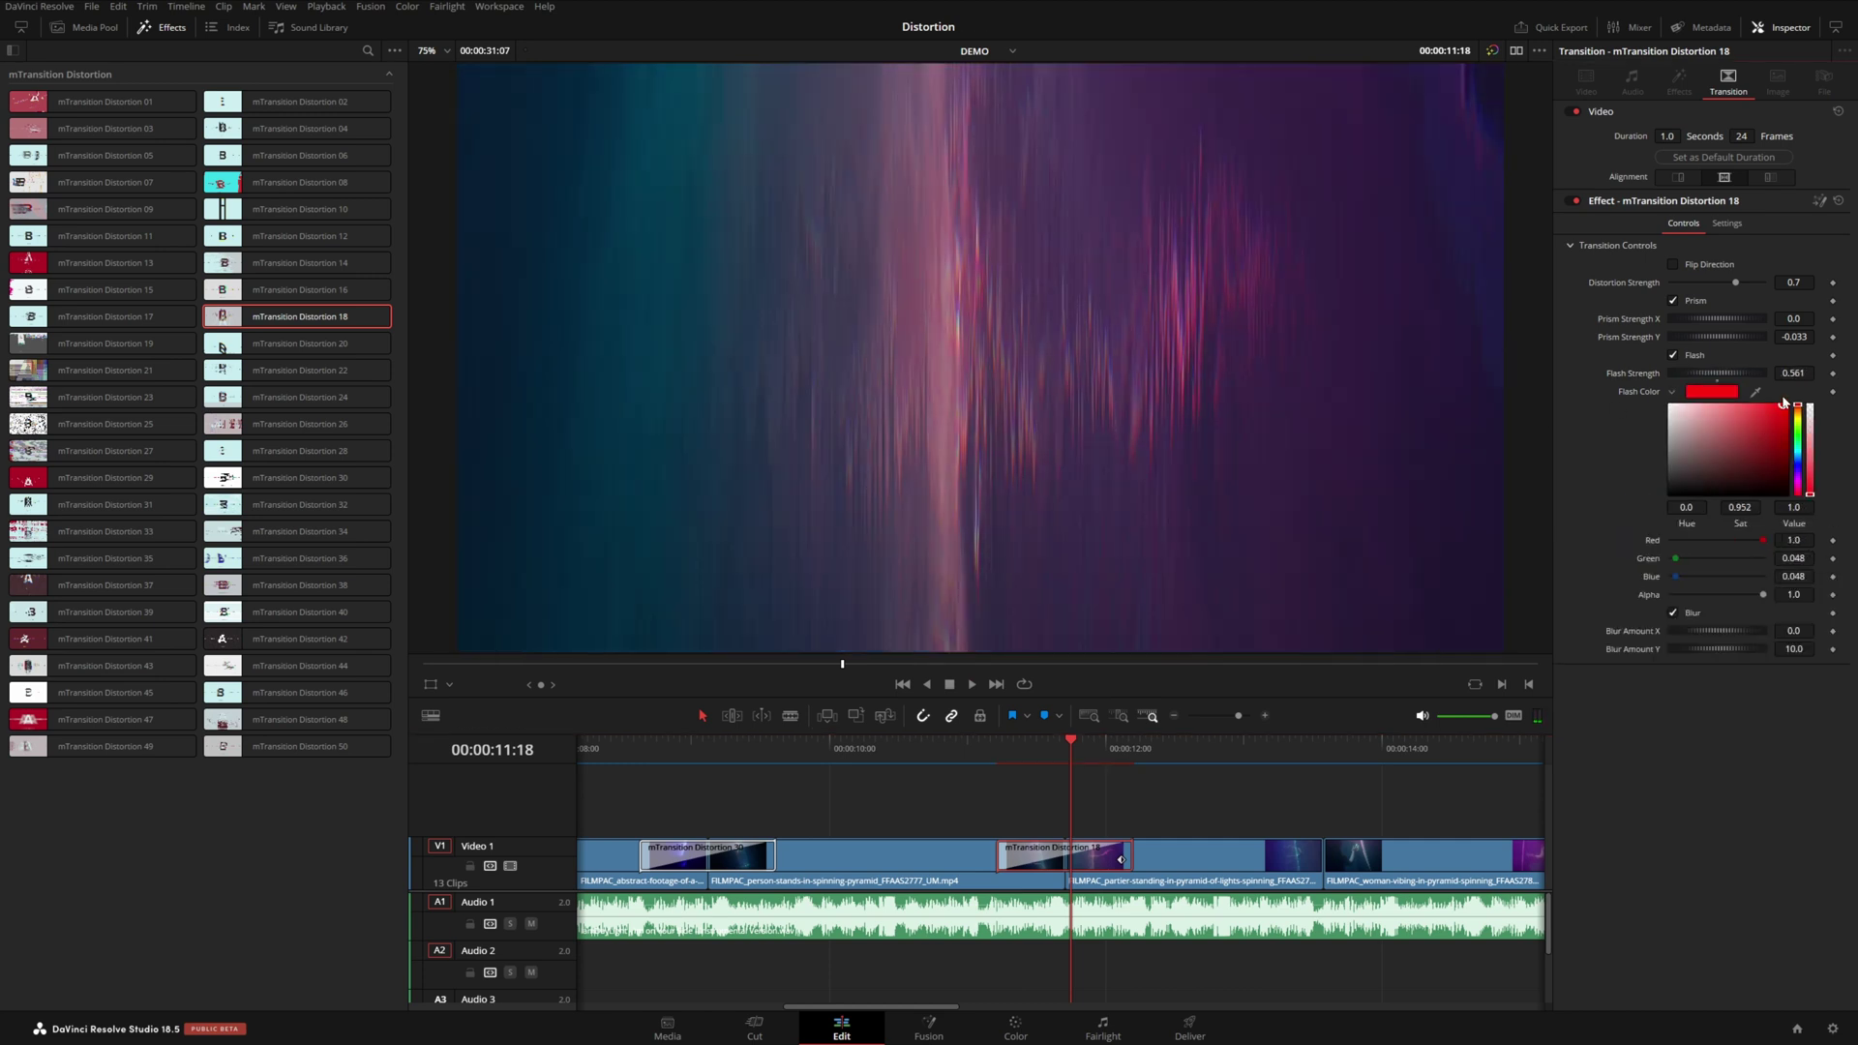
drag(1800, 433, 1803, 453)
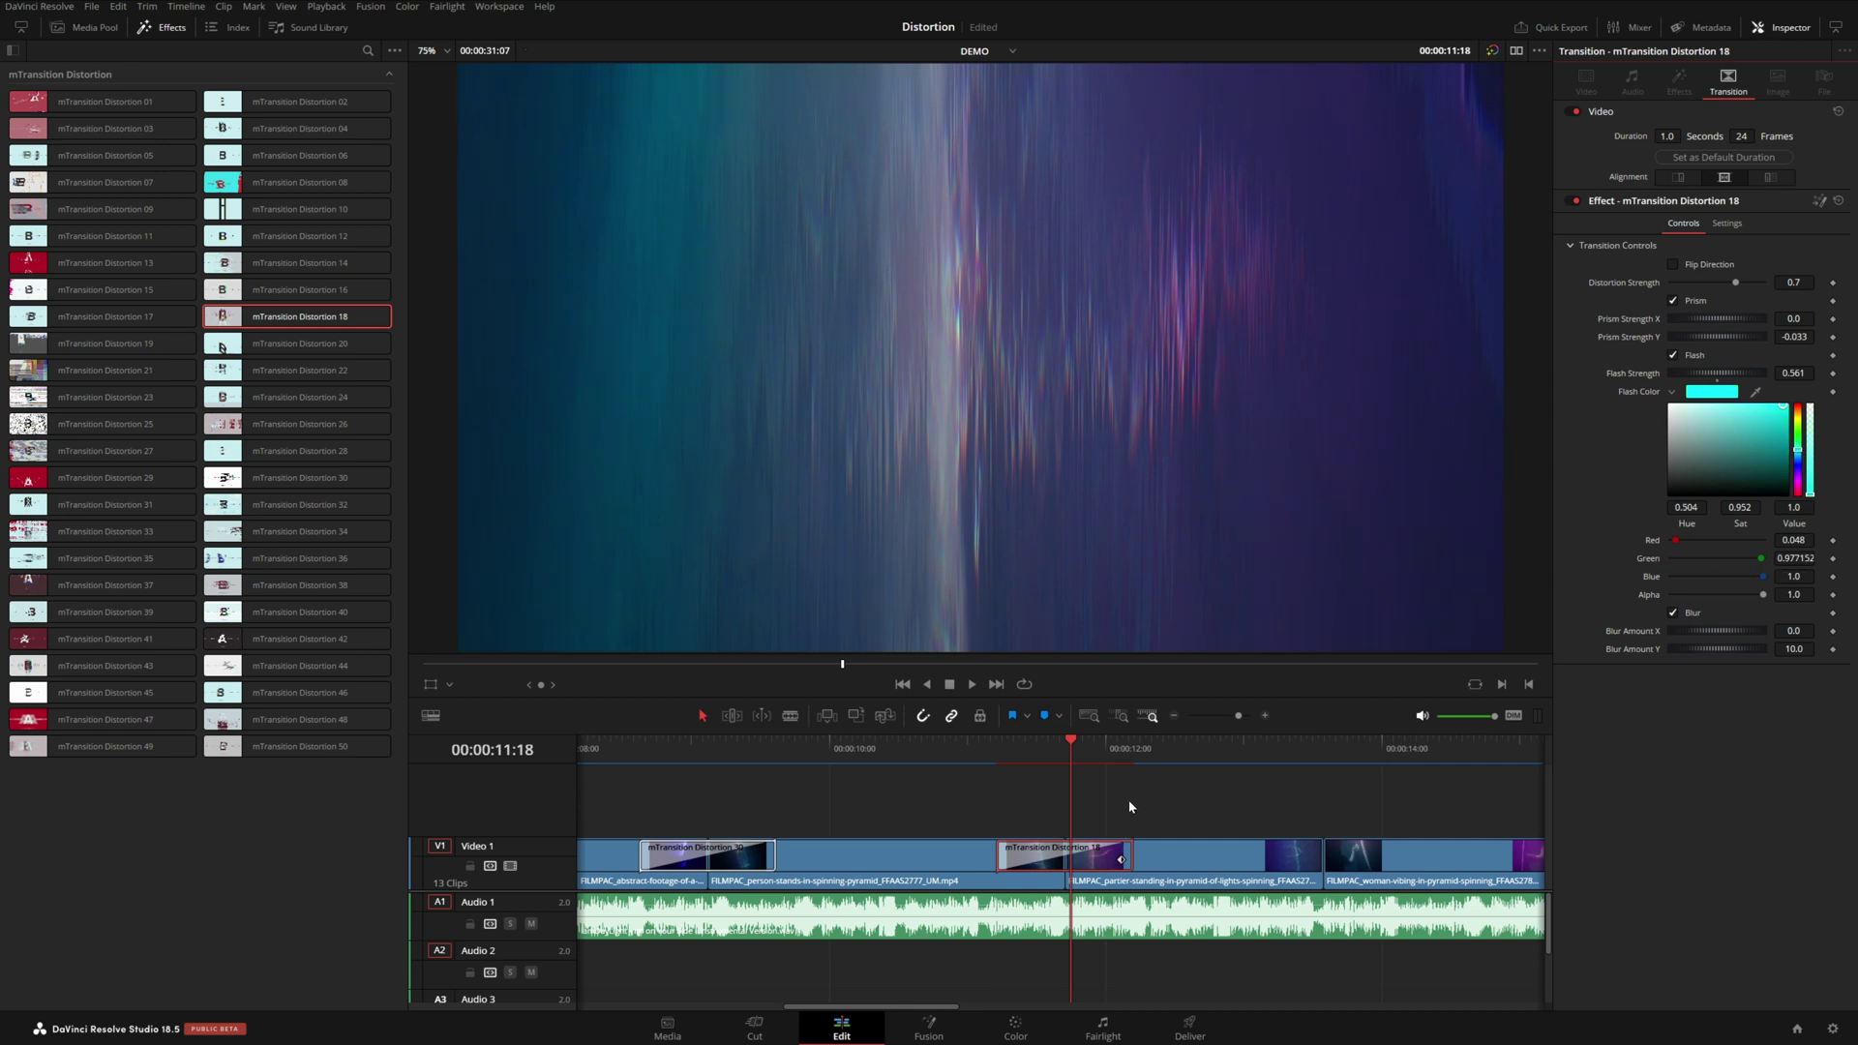
click(989, 762)
key(space)
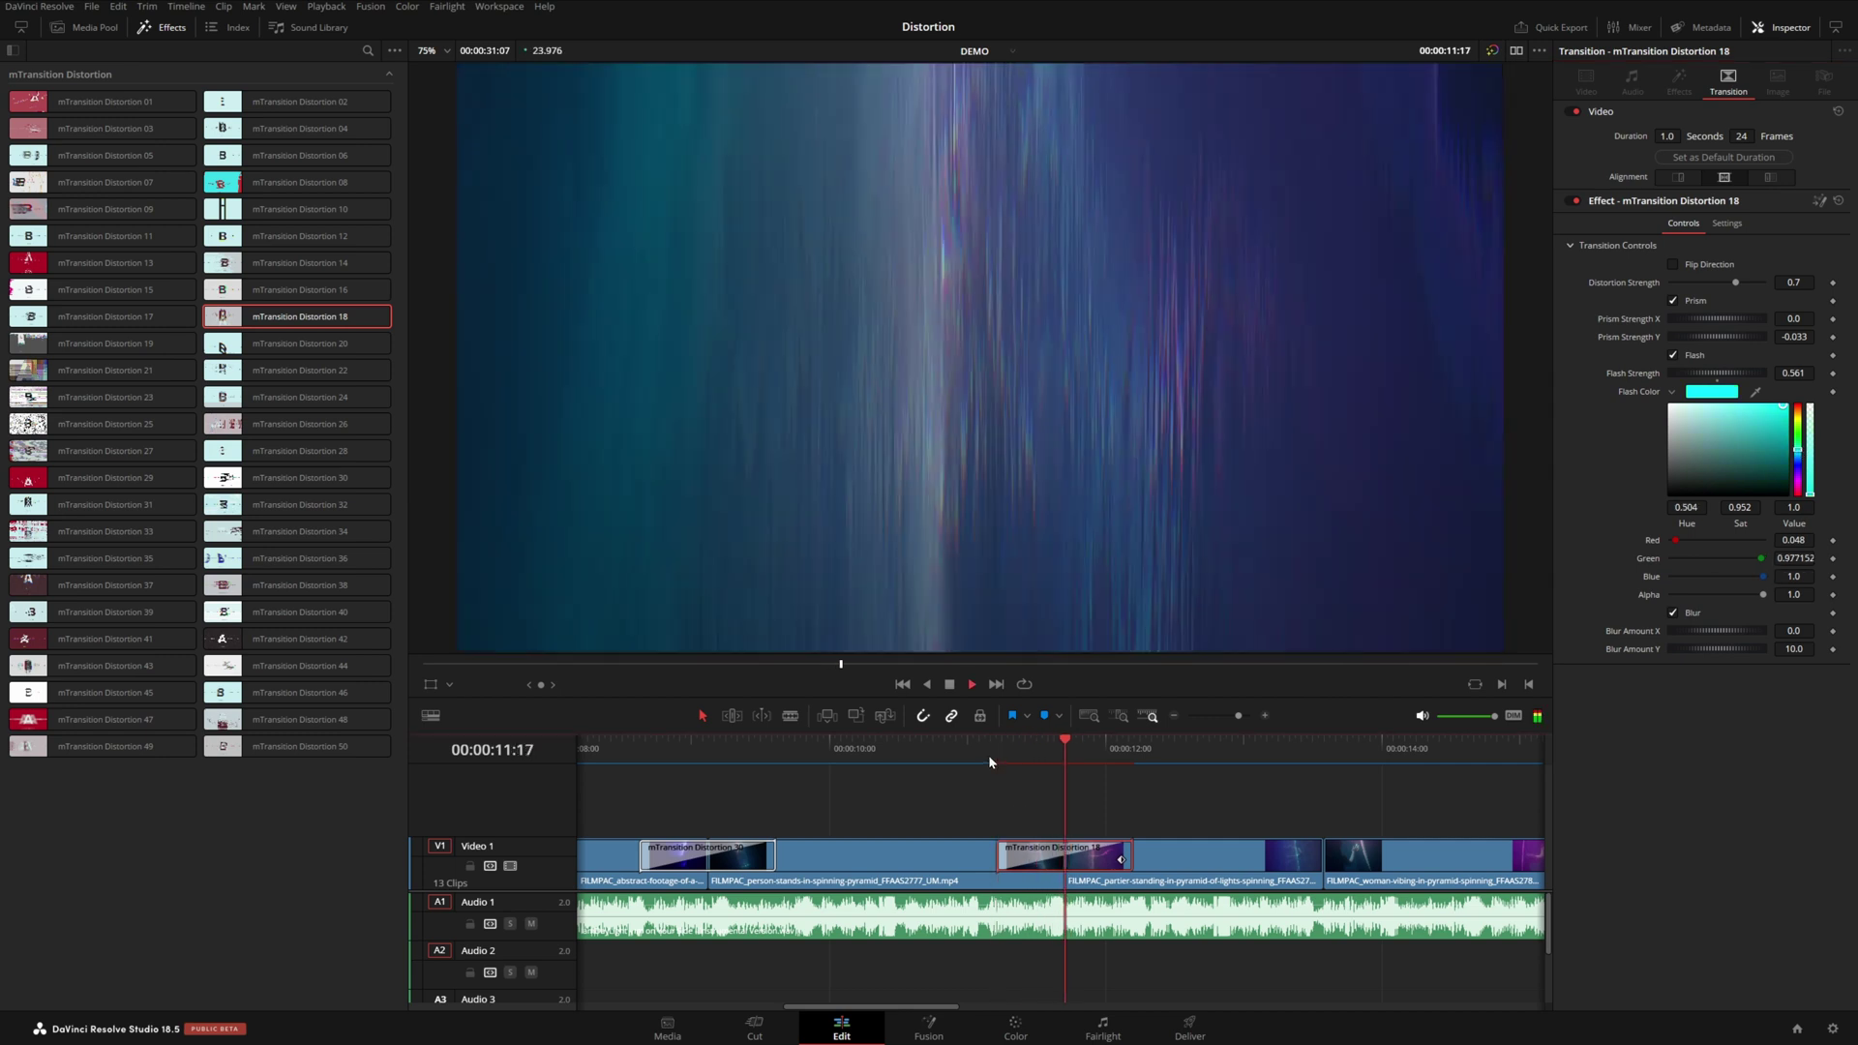
key(space)
click(997, 753)
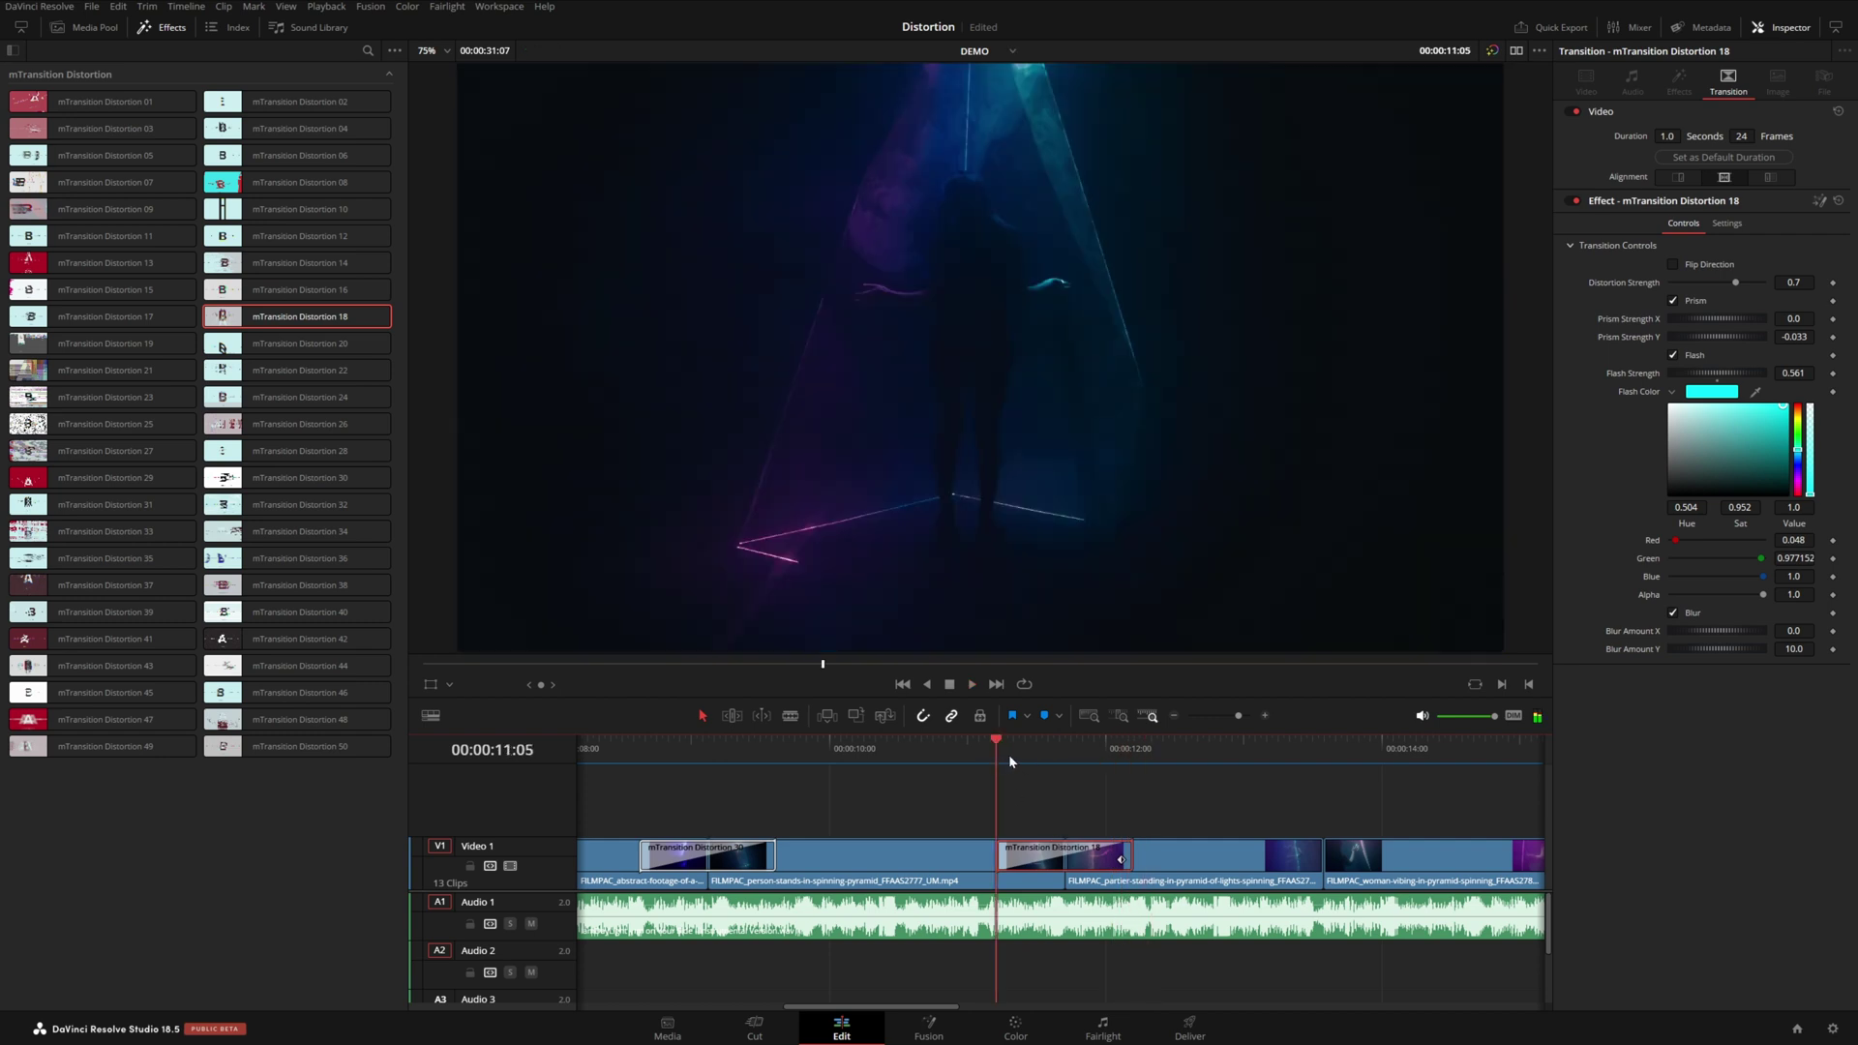
key(space)
key(space)
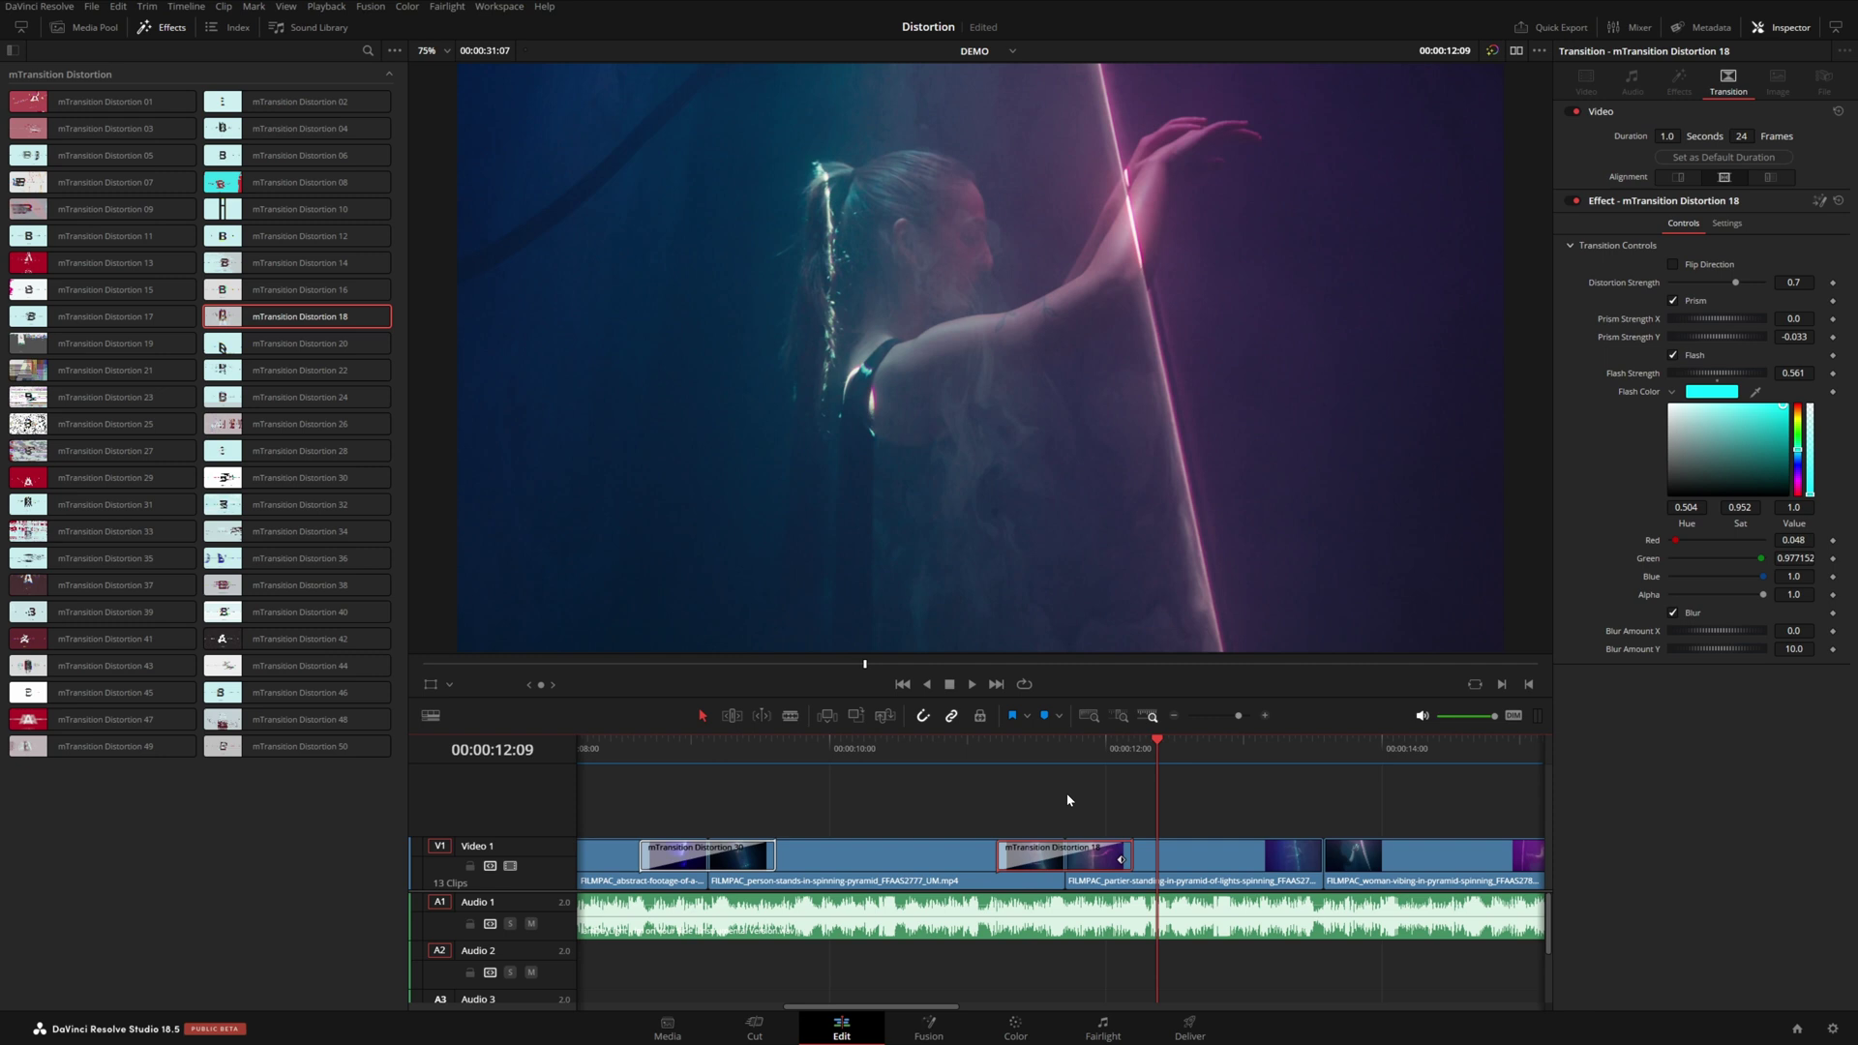
key(Up)
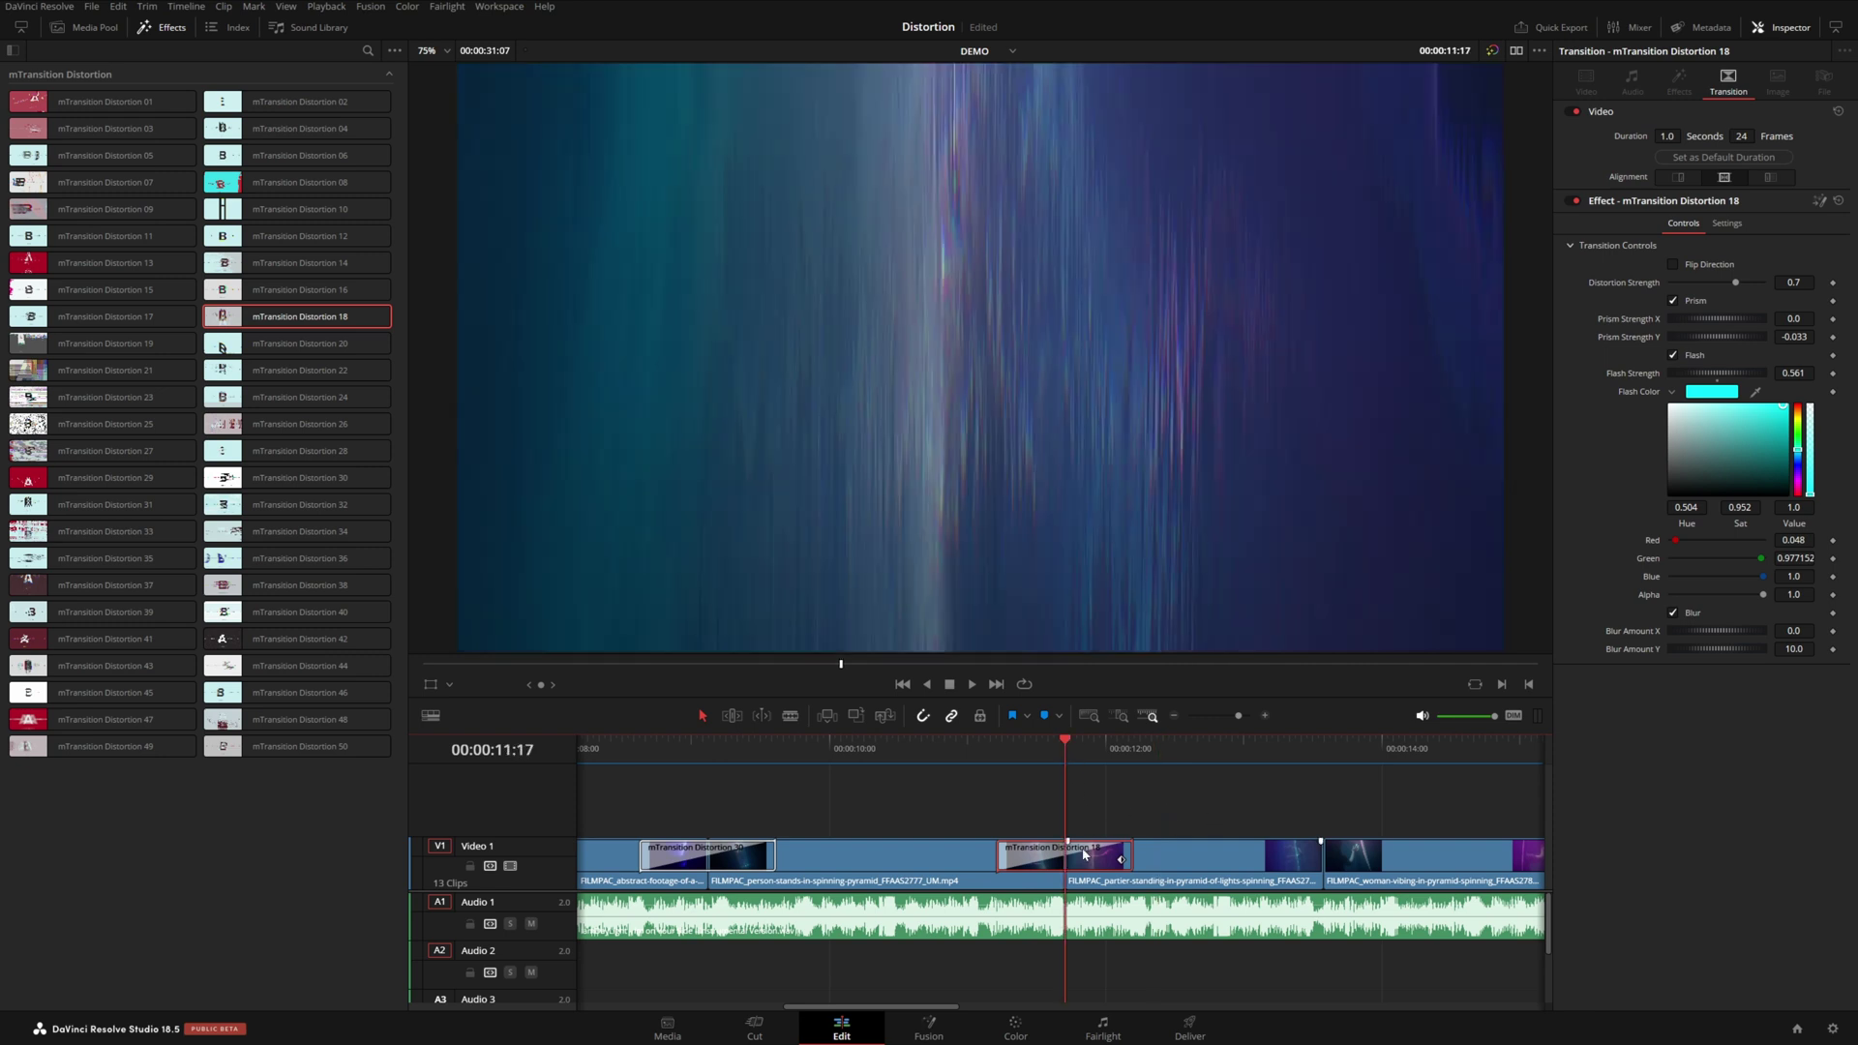
Try disabling the flash and lowering distortion strength, undo, then add Distortion 12 to the next cut
click(1674, 356)
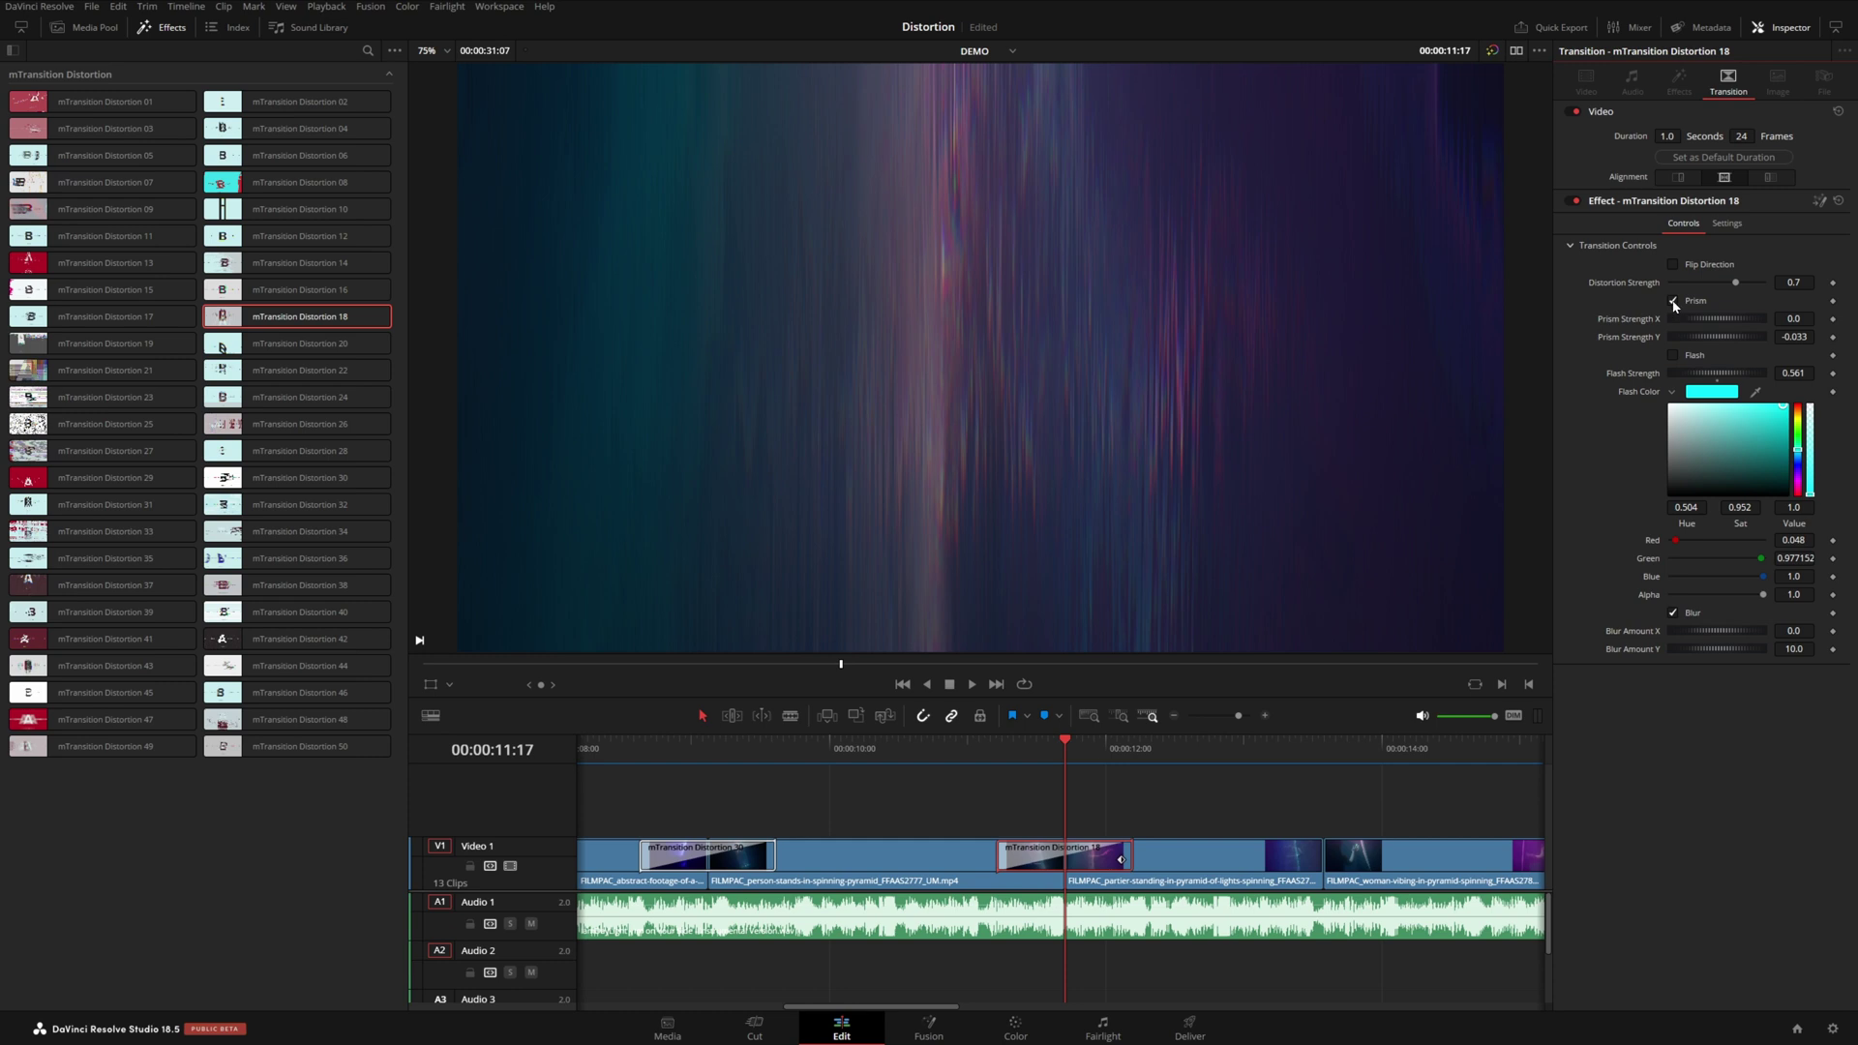
drag(1737, 284, 1694, 287)
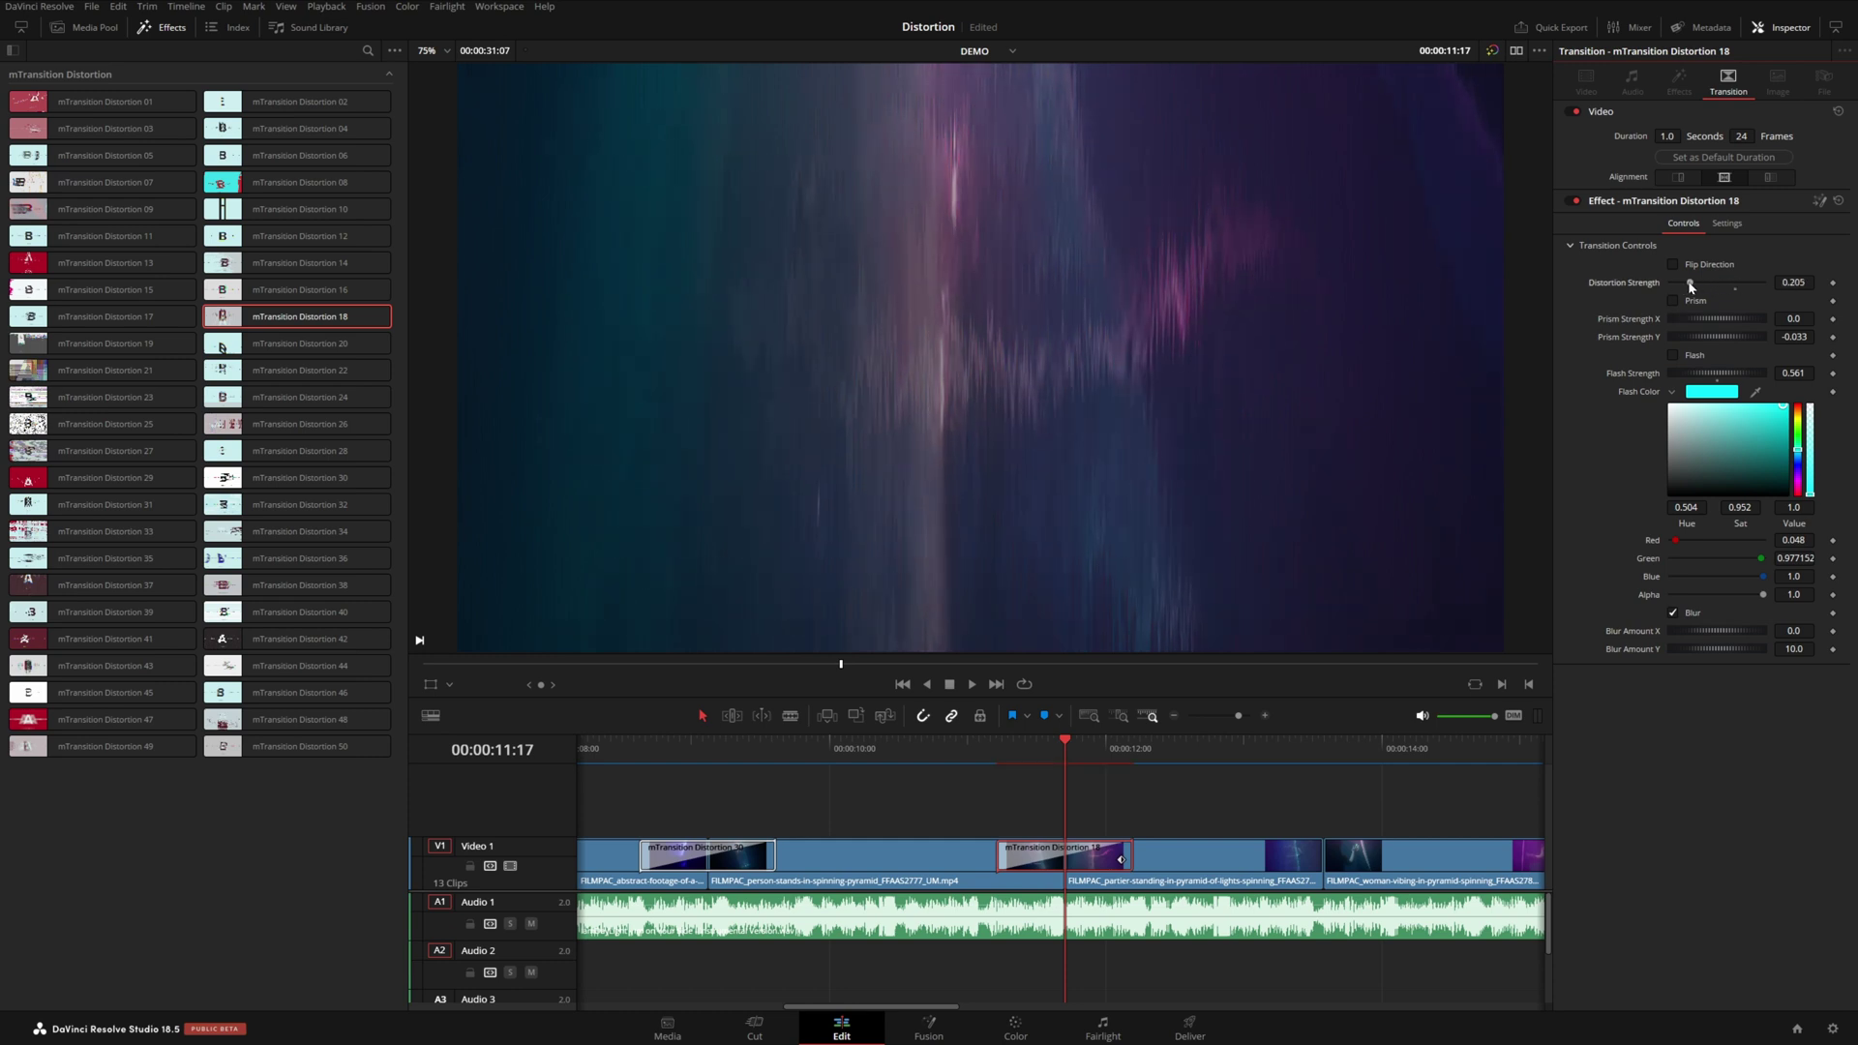
key(ctrl+z)
key(ctrl+z)
key(ctrl+z)
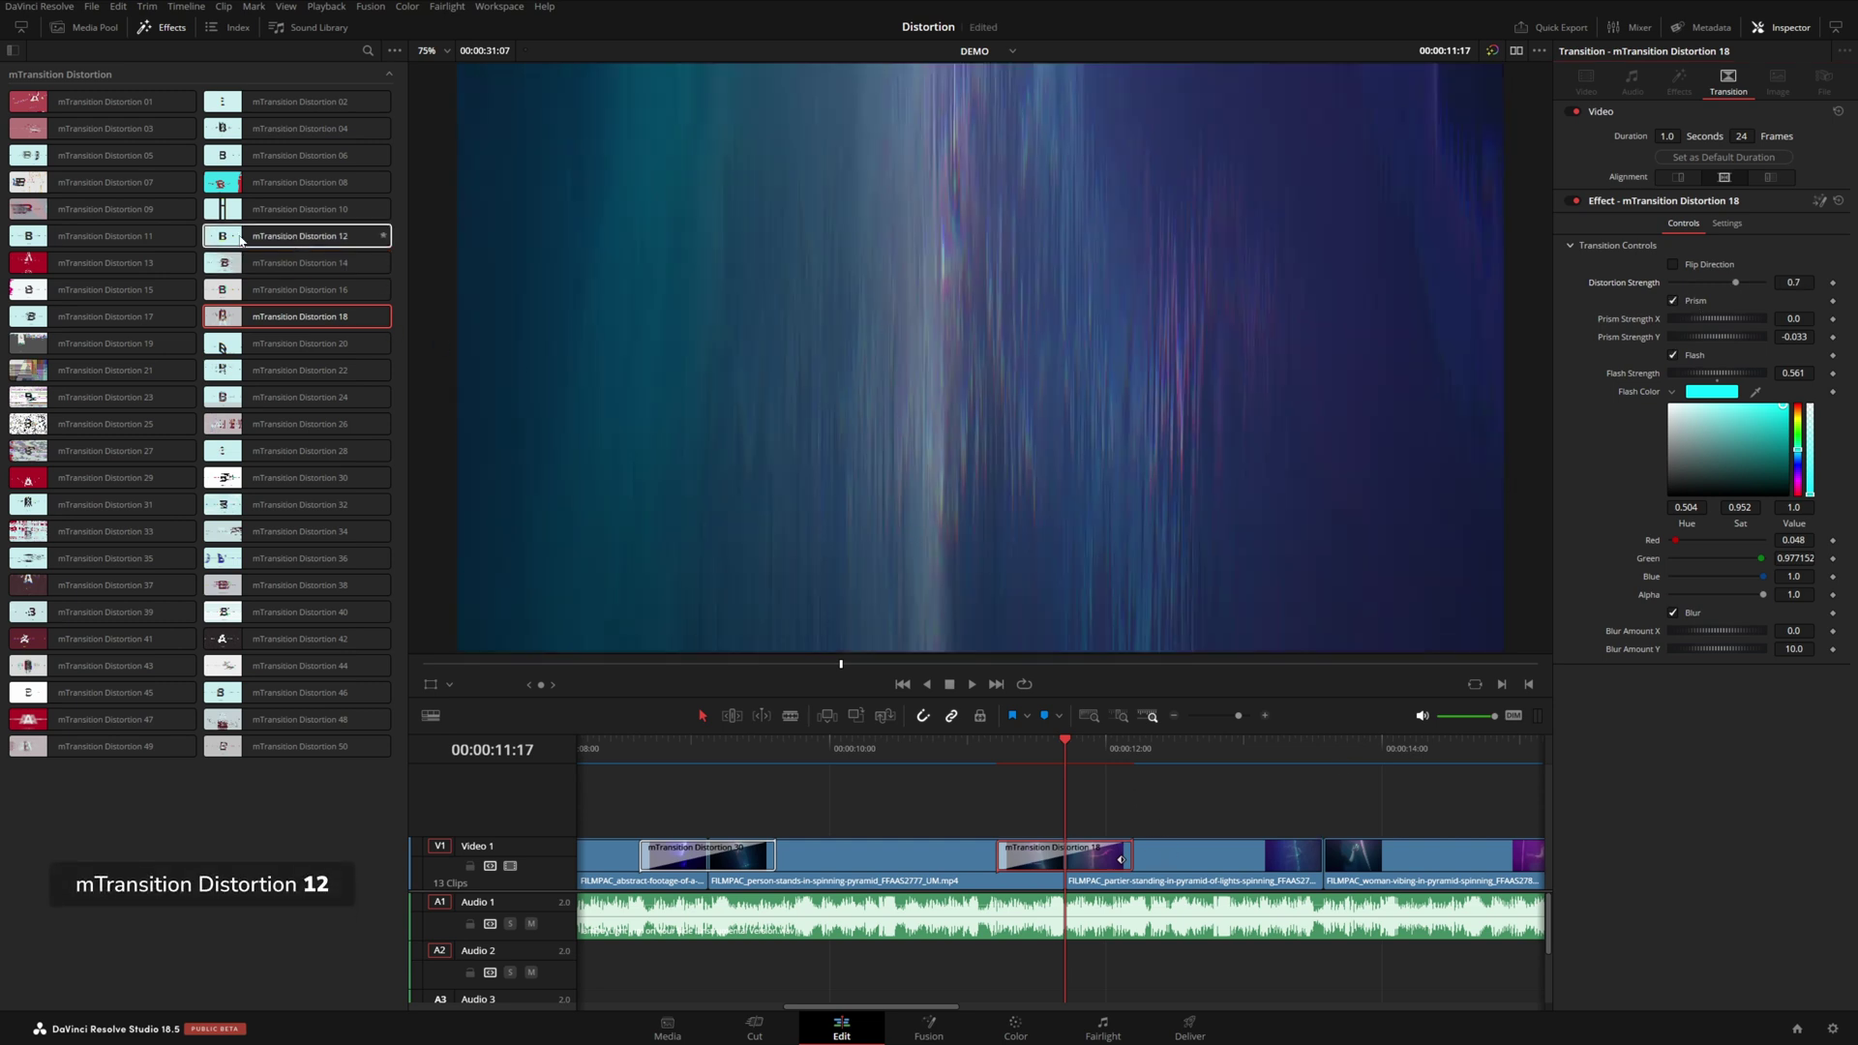
drag(290, 236, 1287, 852)
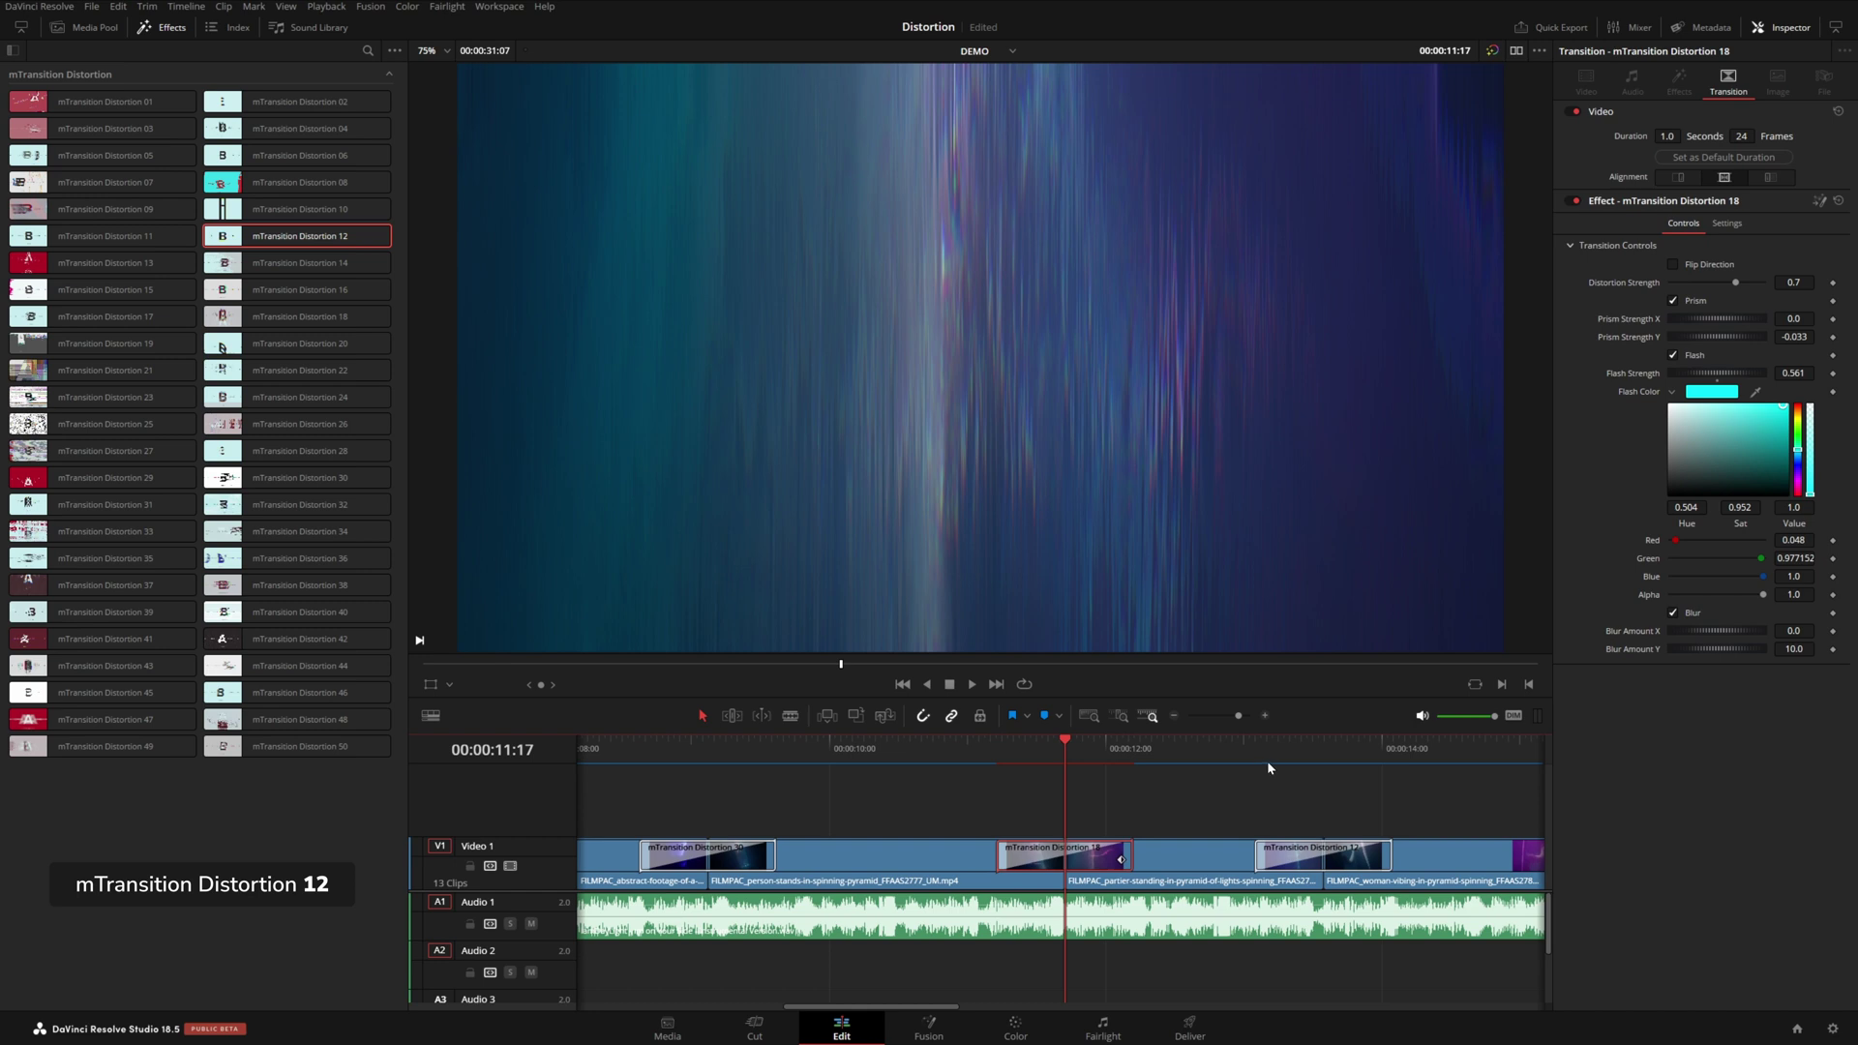
Select the Distortion 12 transition and play it through from just before the cut
click(1268, 755)
click(1285, 850)
key(space)
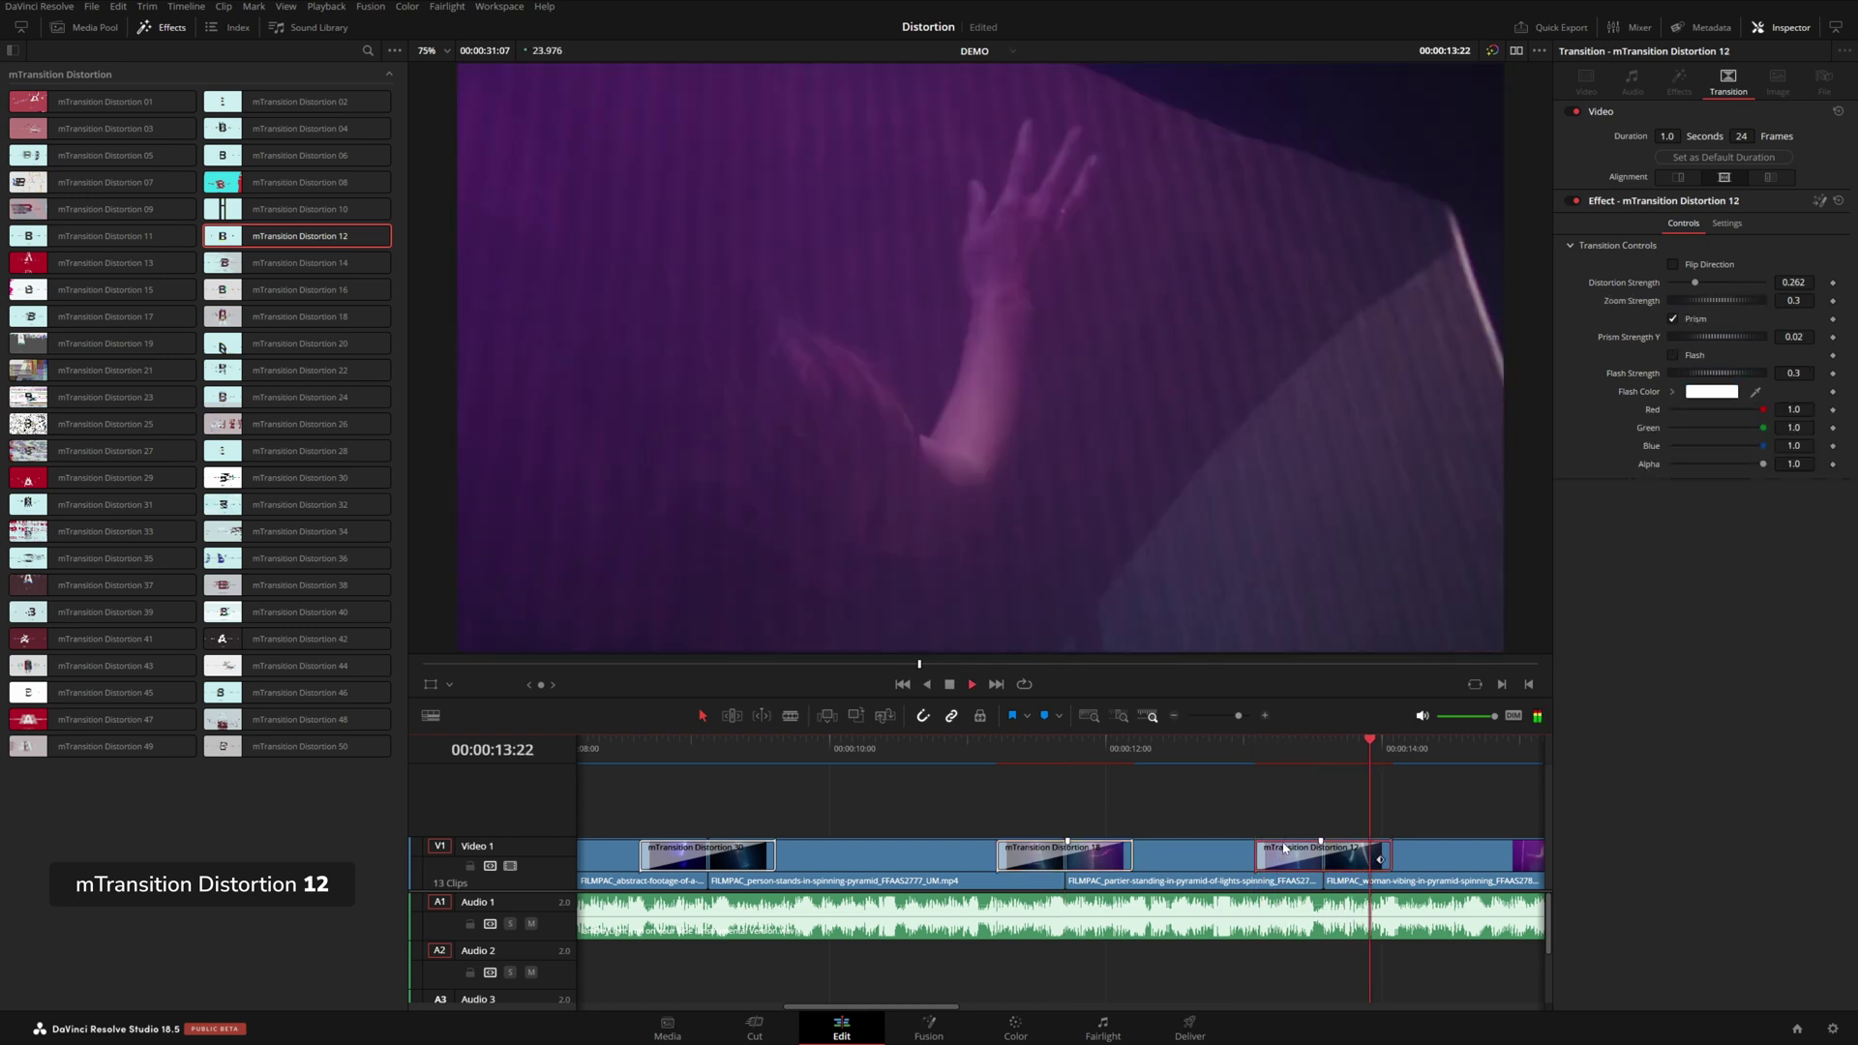
click(1257, 746)
key(space)
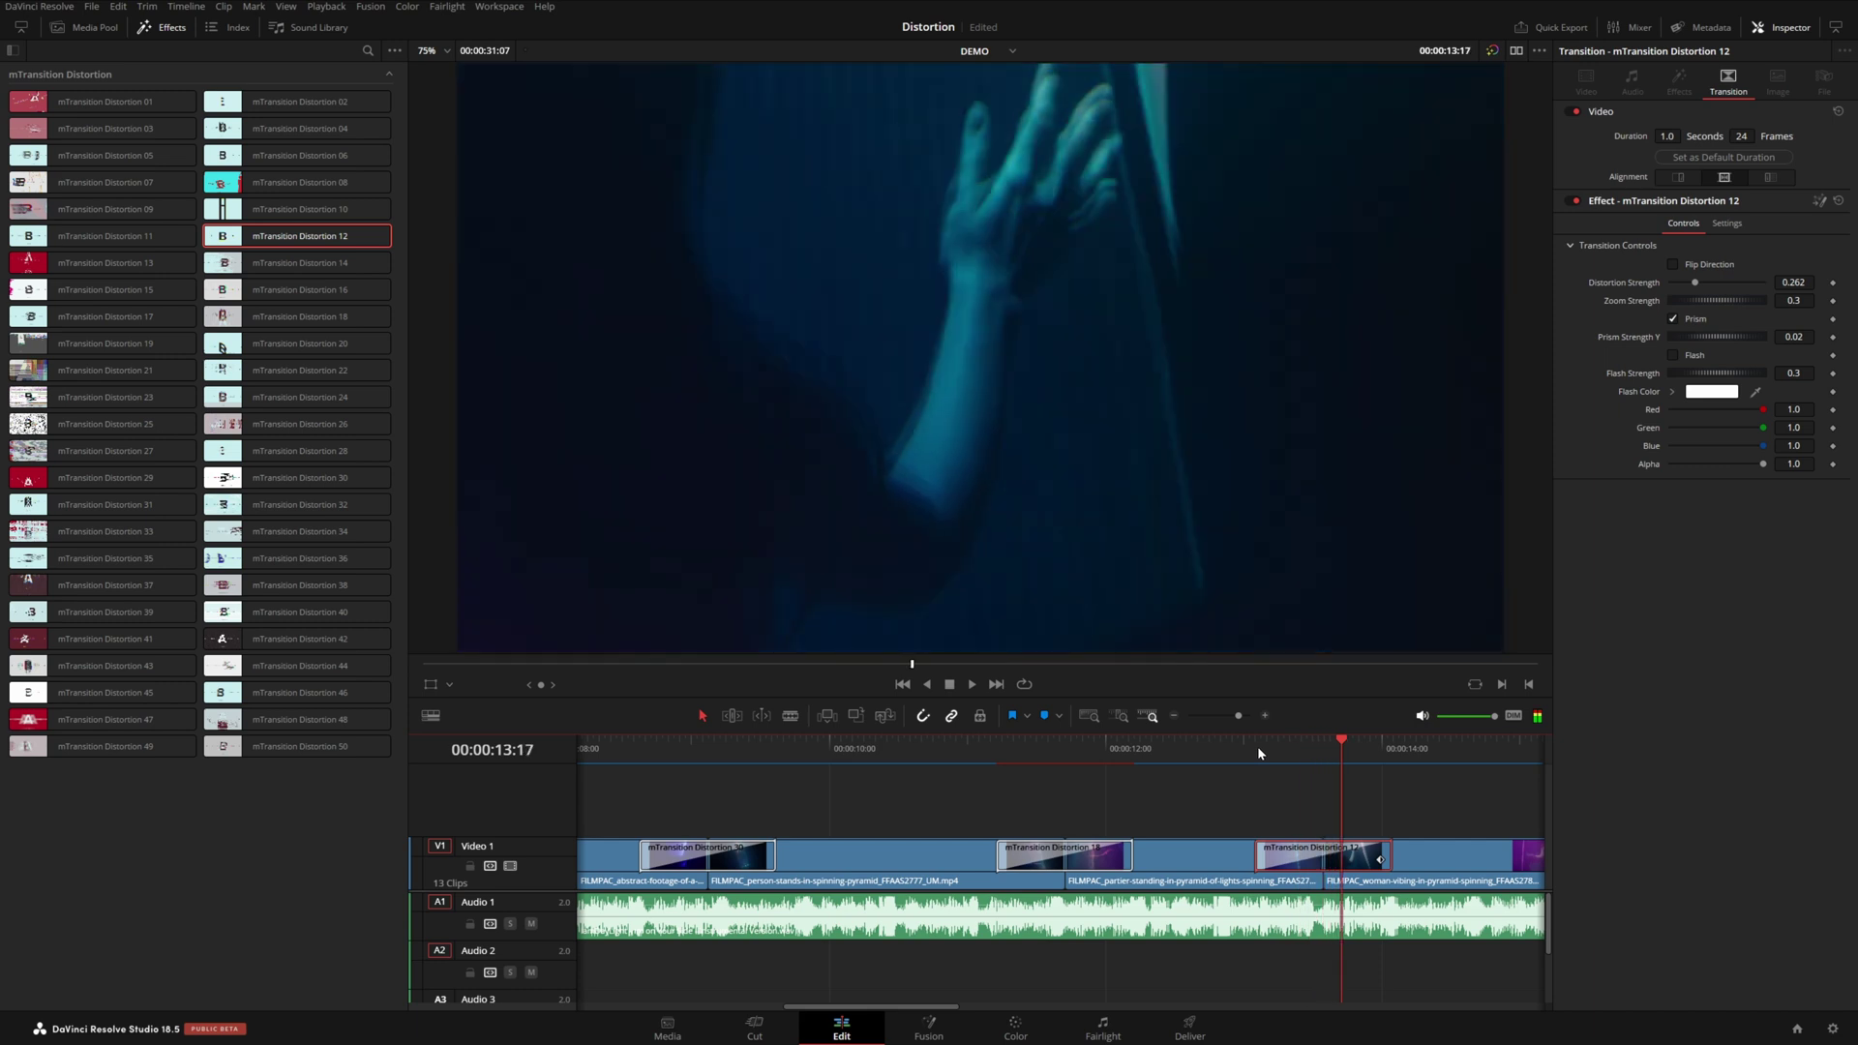
Replay the glitch in reverse and forward, then drop mTransition Distortion 42 on the silhouette cut
key(j)
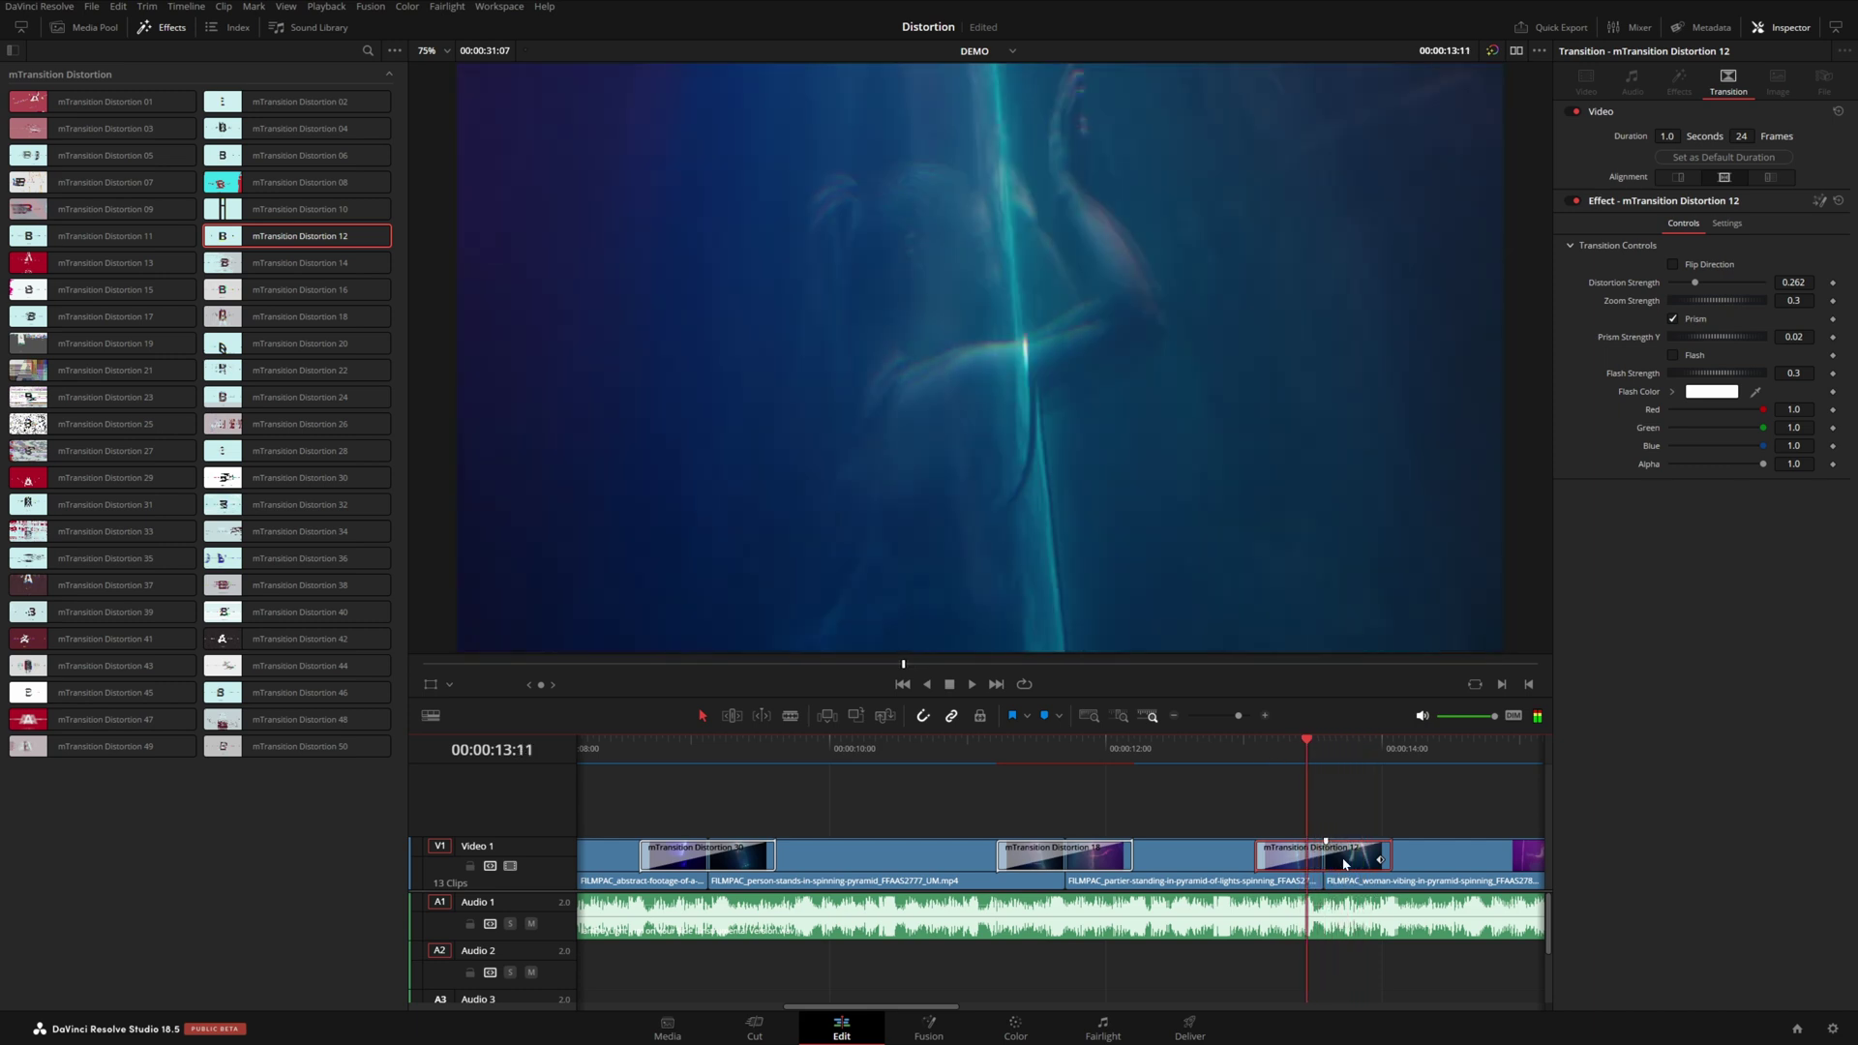
key(space)
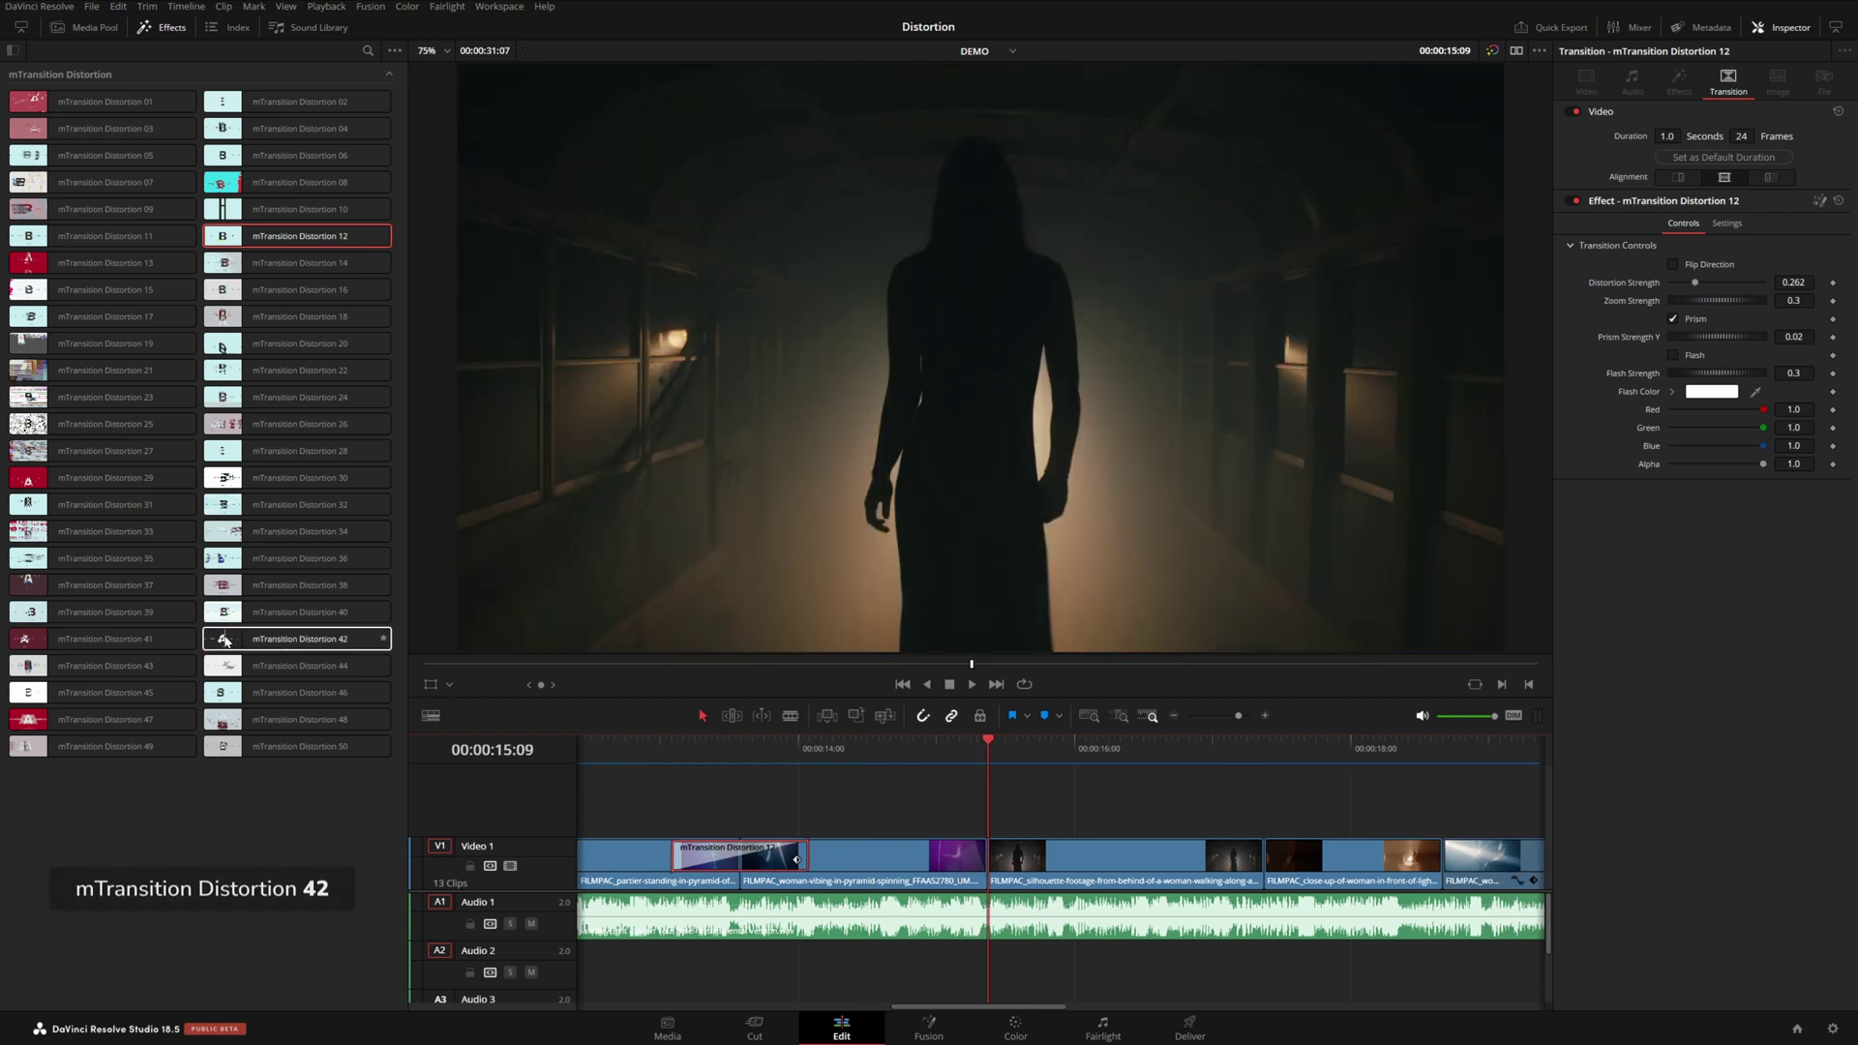
drag(222, 640, 984, 852)
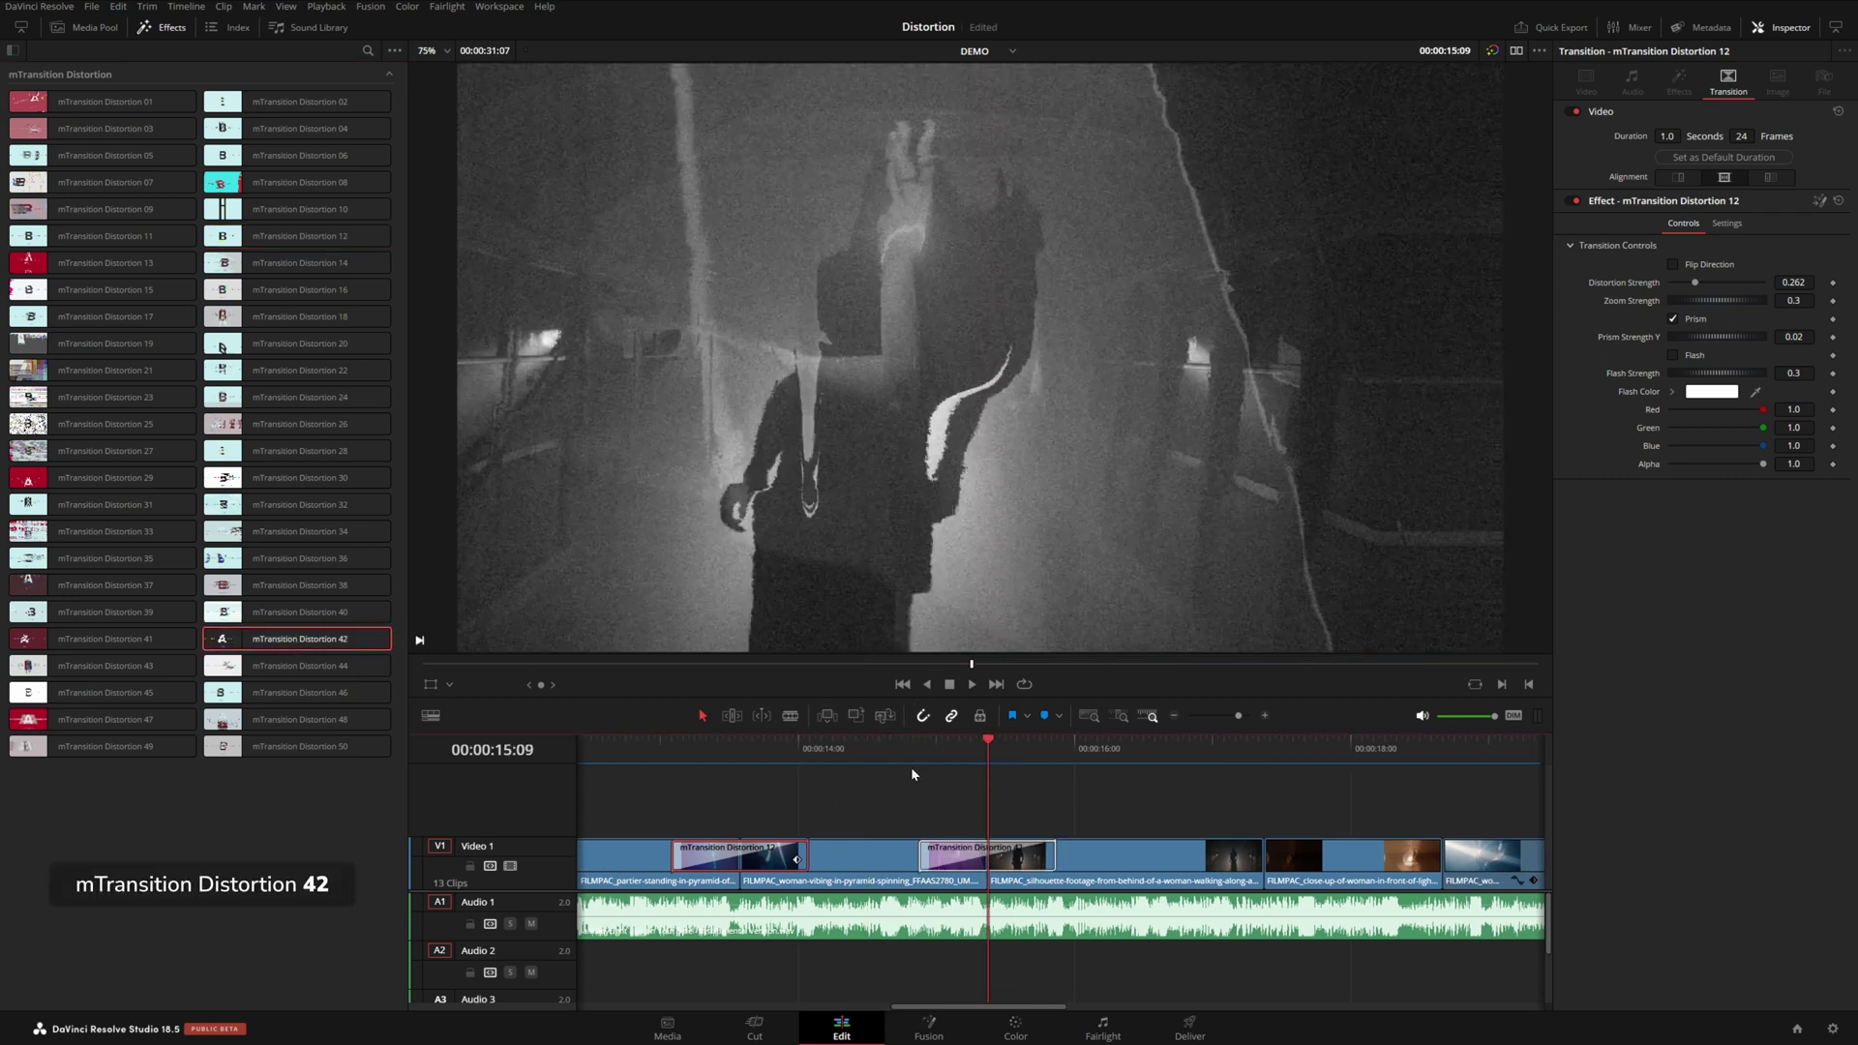
Select the Distortion 42 transition and preview it, stepping back through the glitch frame by frame
click(915, 757)
click(936, 864)
key(space)
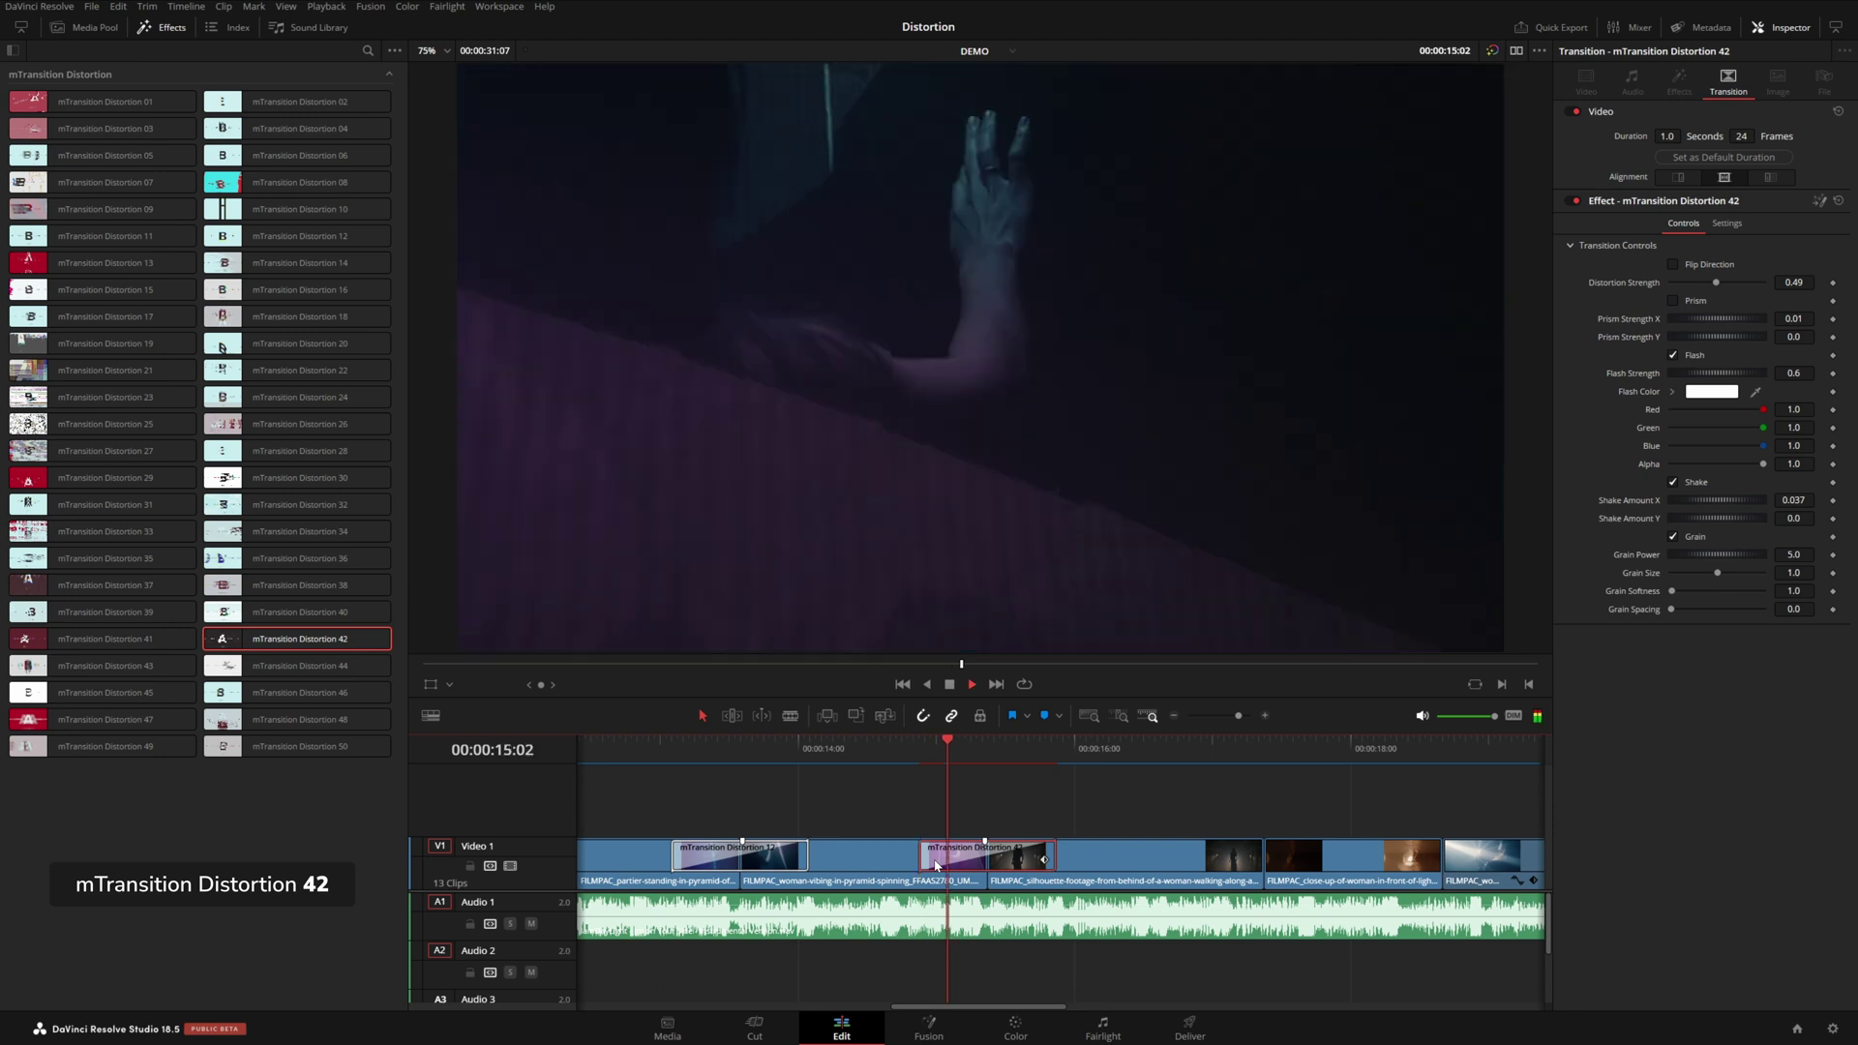
click(918, 761)
key(space)
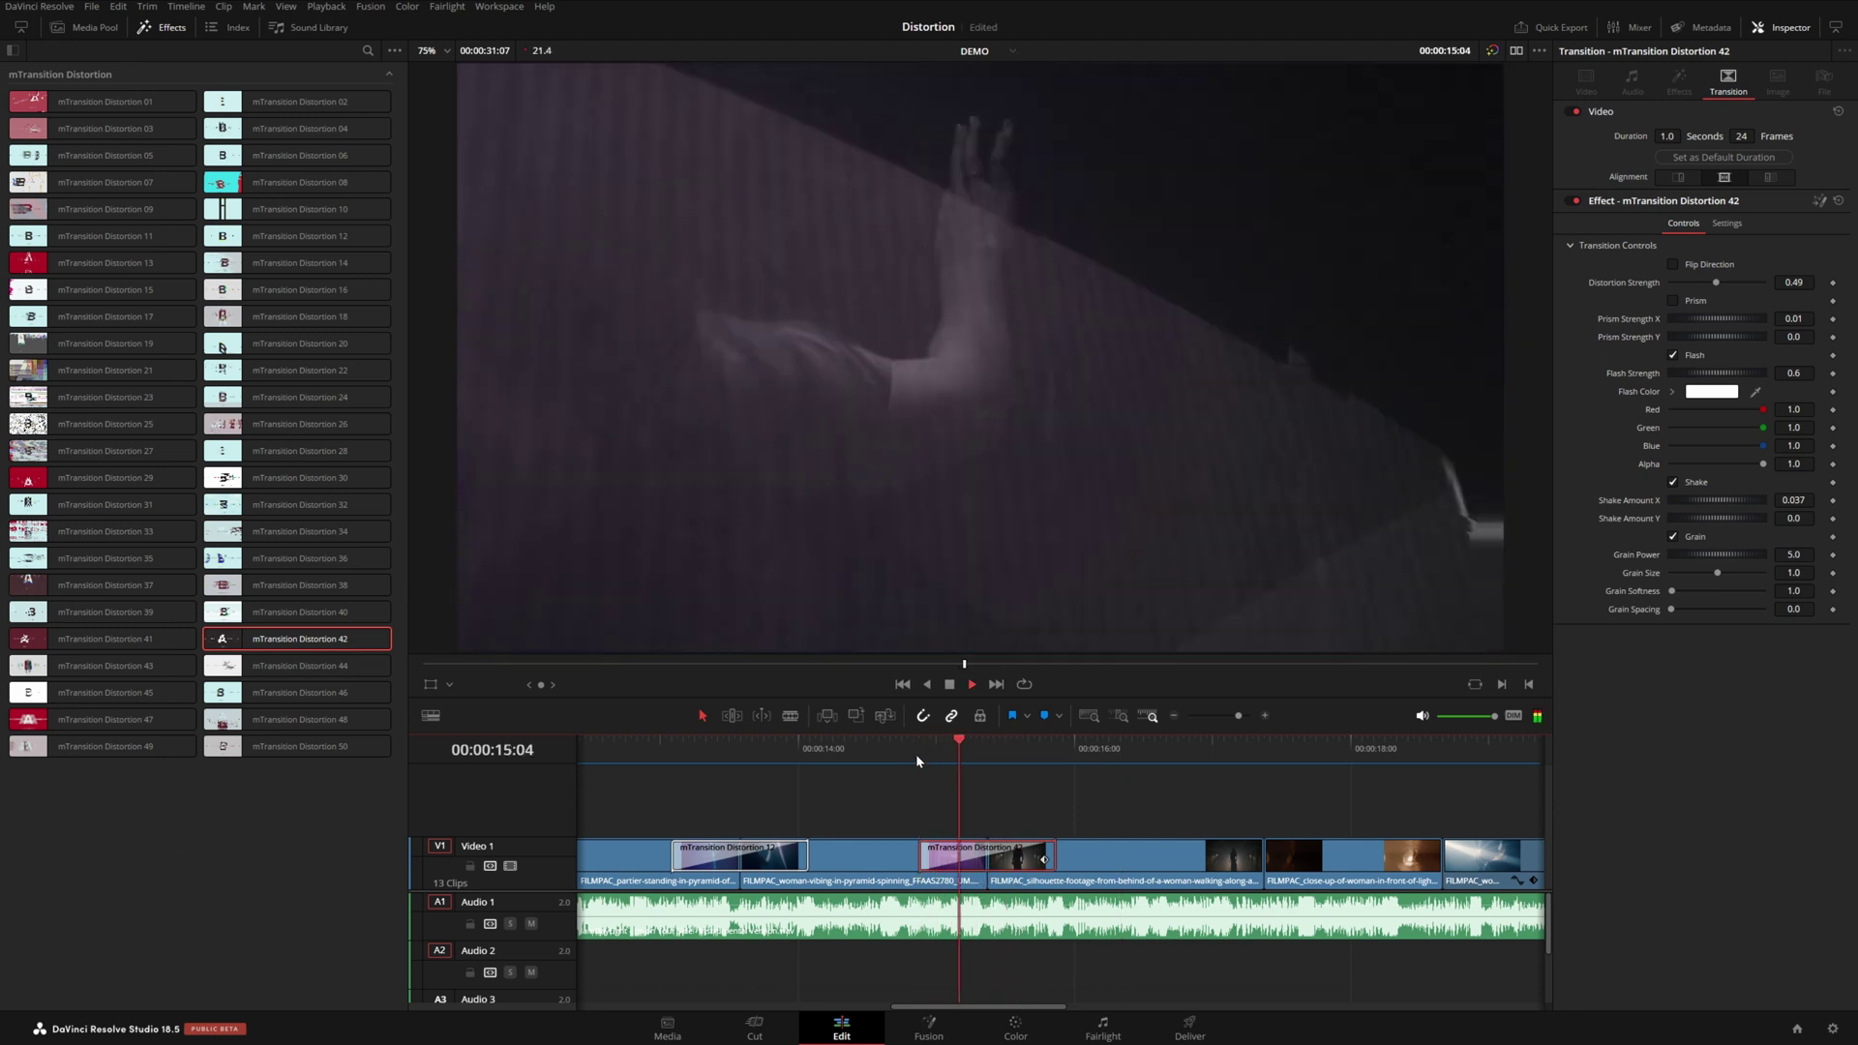
click(912, 747)
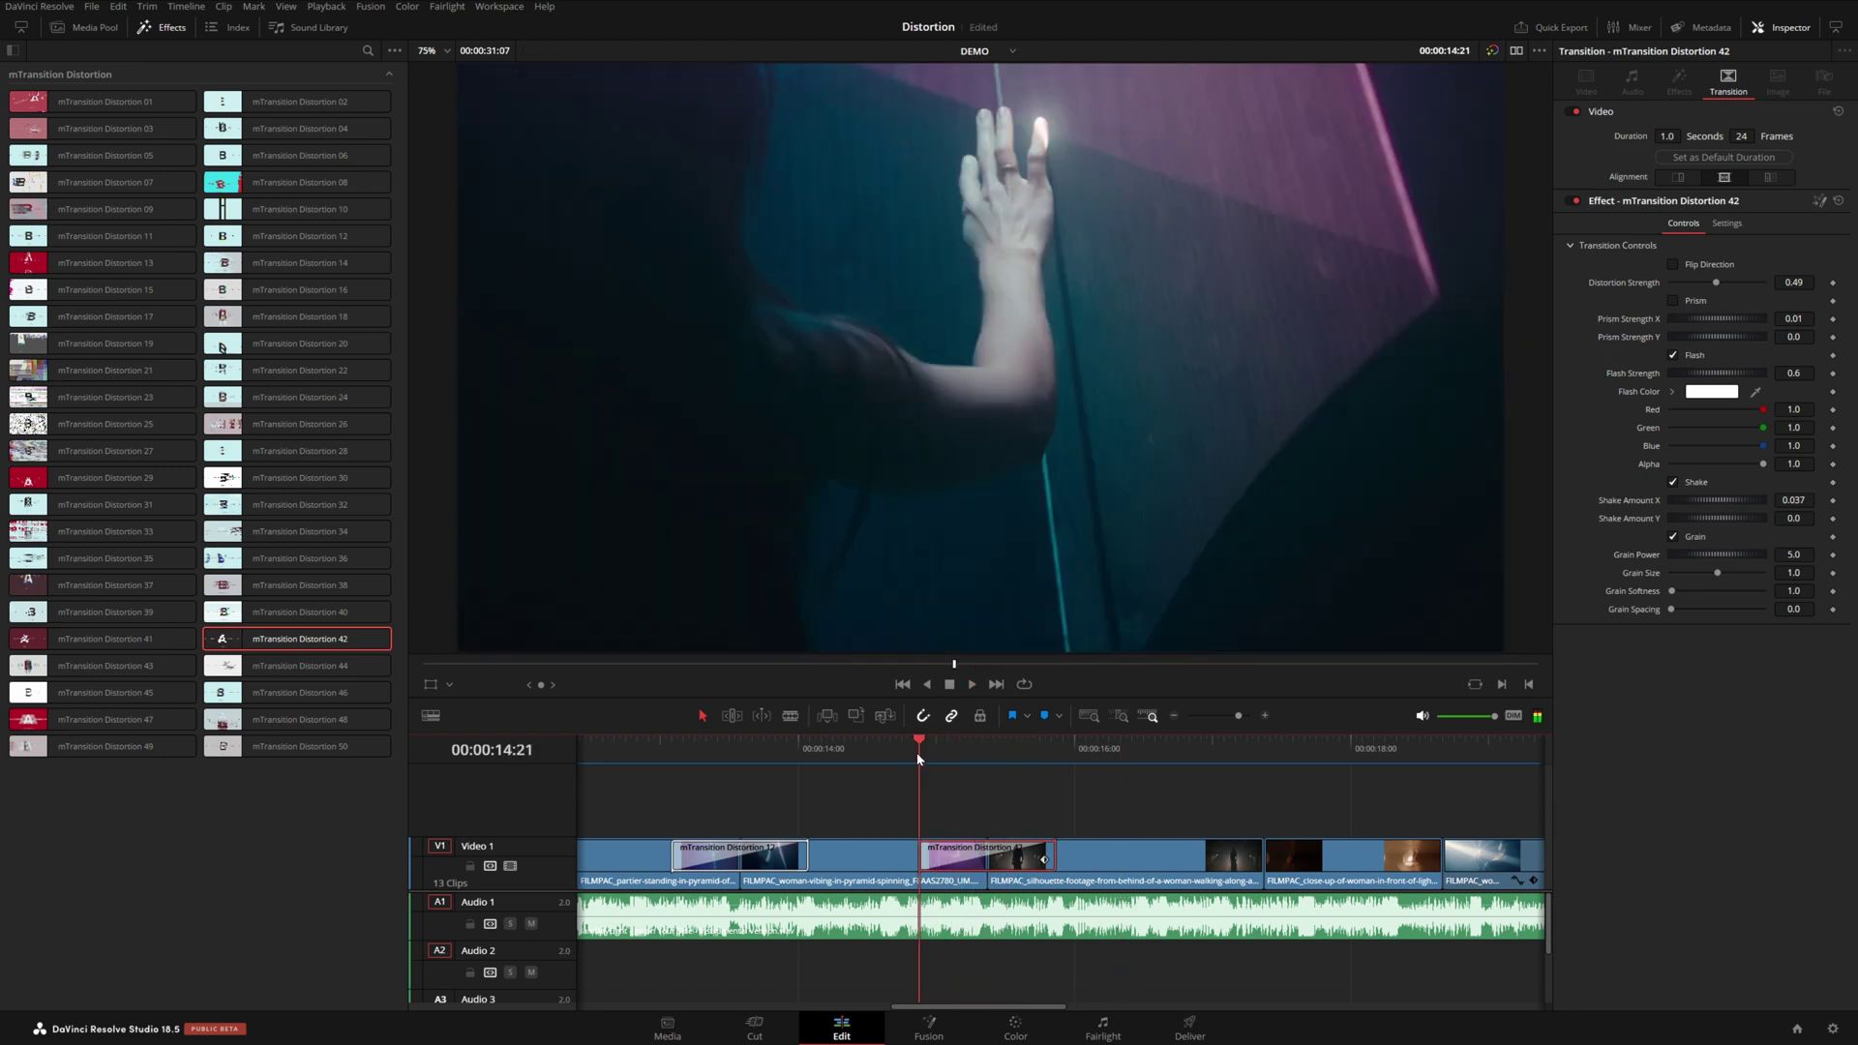
key(space)
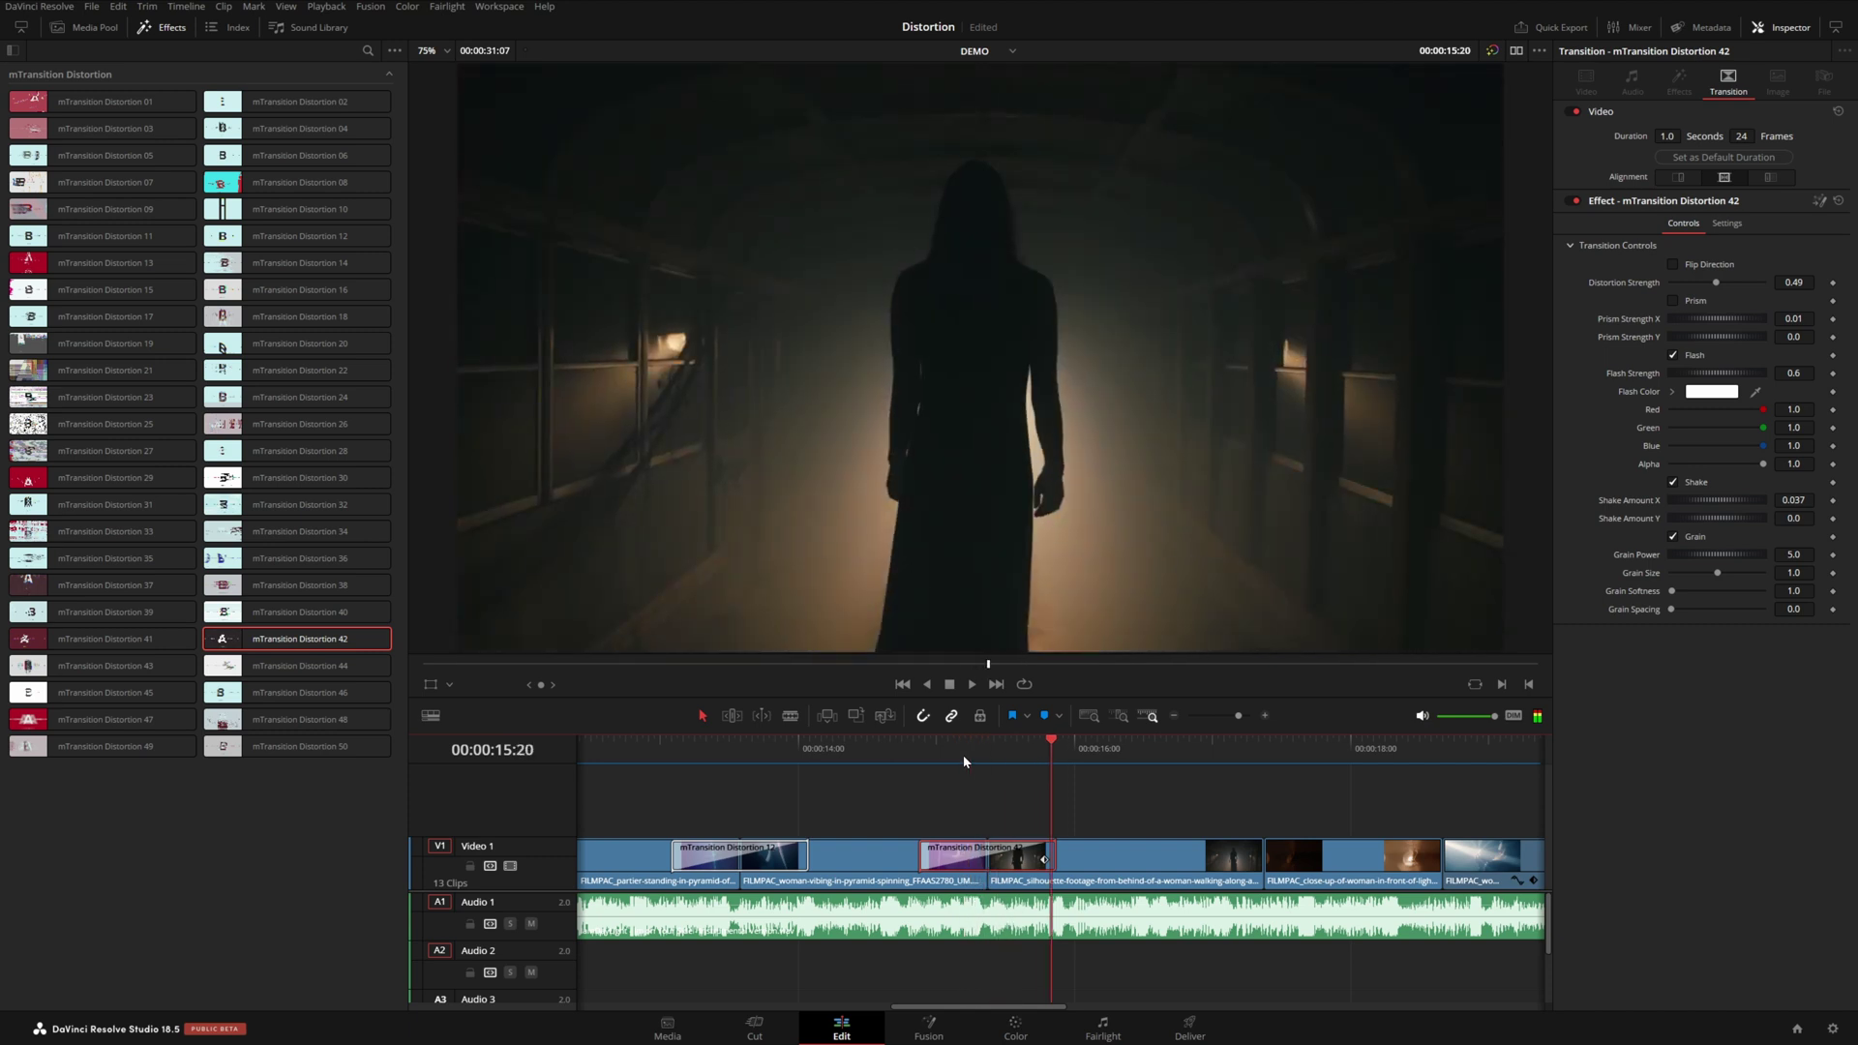
key(Left)
key(Left)
key(Left)
key(Left)
key(Left)
key(Left)
key(Left)
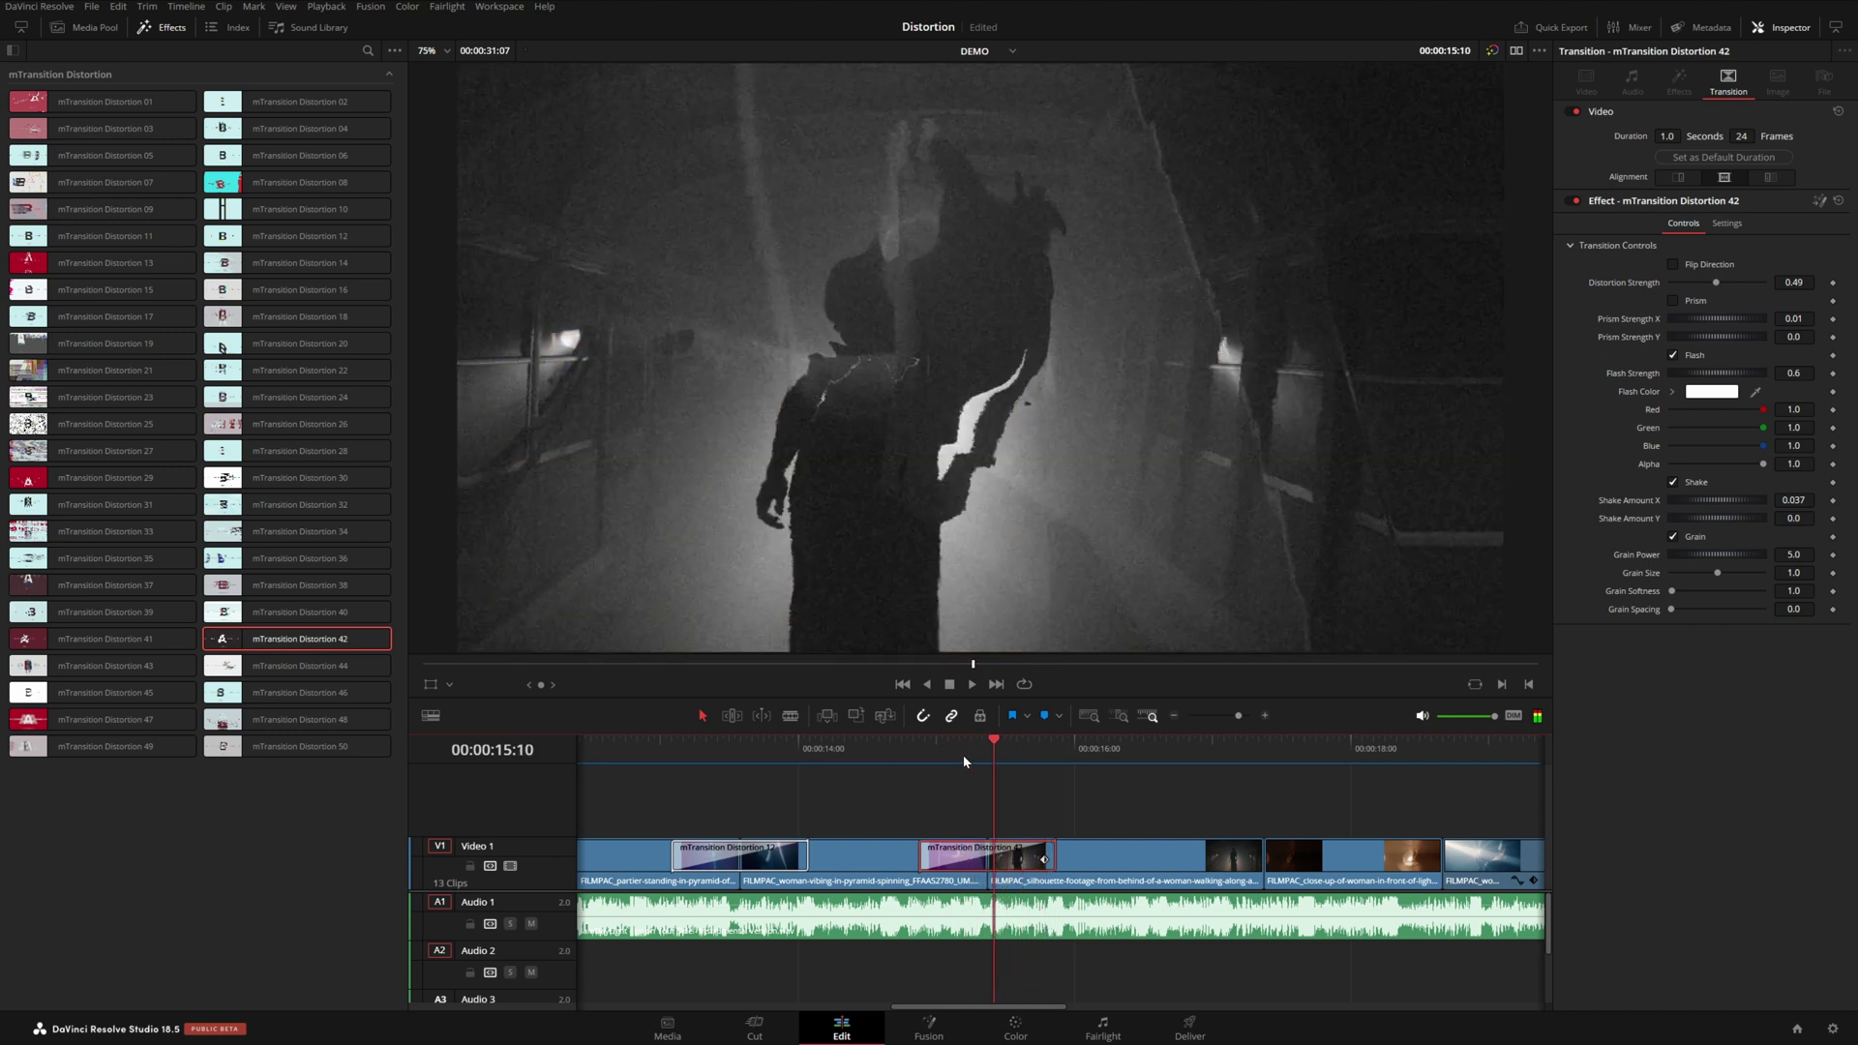
Tune Shake X to 0.028, Shake Y to 0.03 and Grain Power to 4.565, then park at 16:09
click(1673, 482)
click(1674, 482)
mouse_move(1794, 500)
mouse_down()
mouse_move(1773, 501)
mouse_move(1798, 518)
mouse_up()
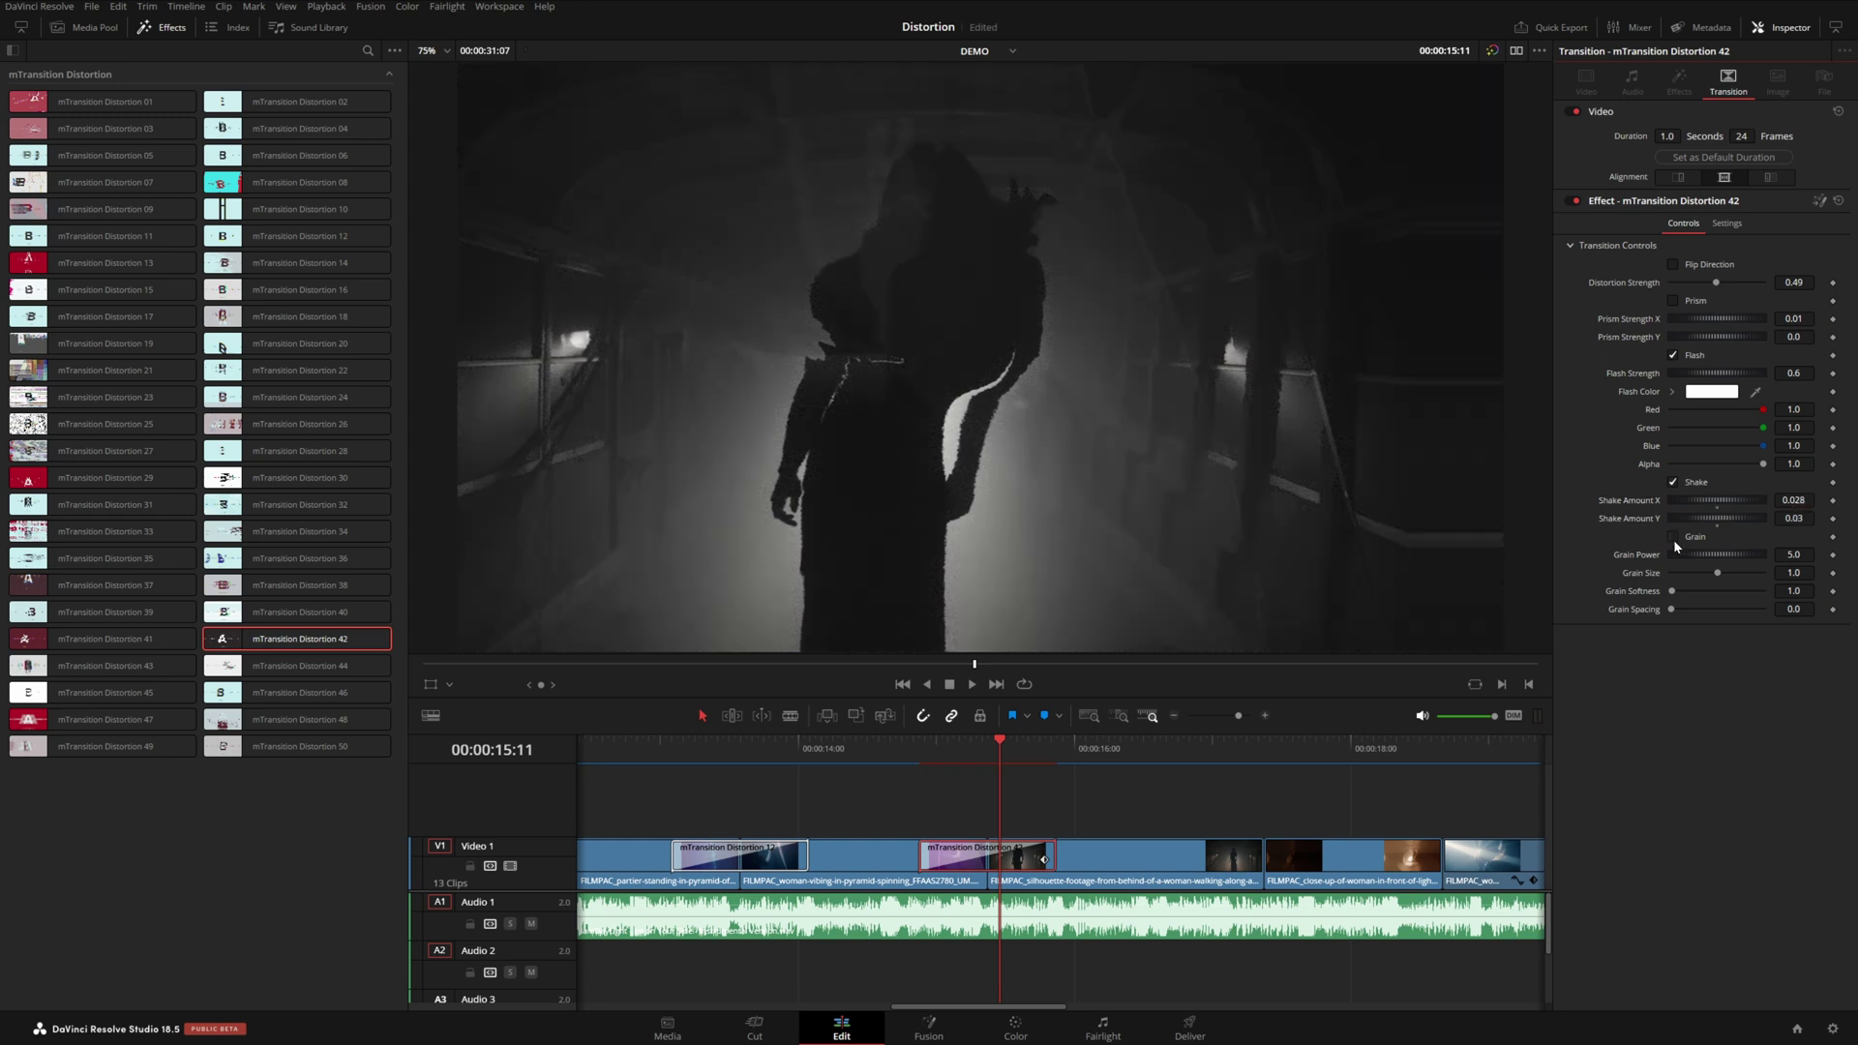
drag(1699, 554, 1699, 560)
click(906, 763)
click(906, 761)
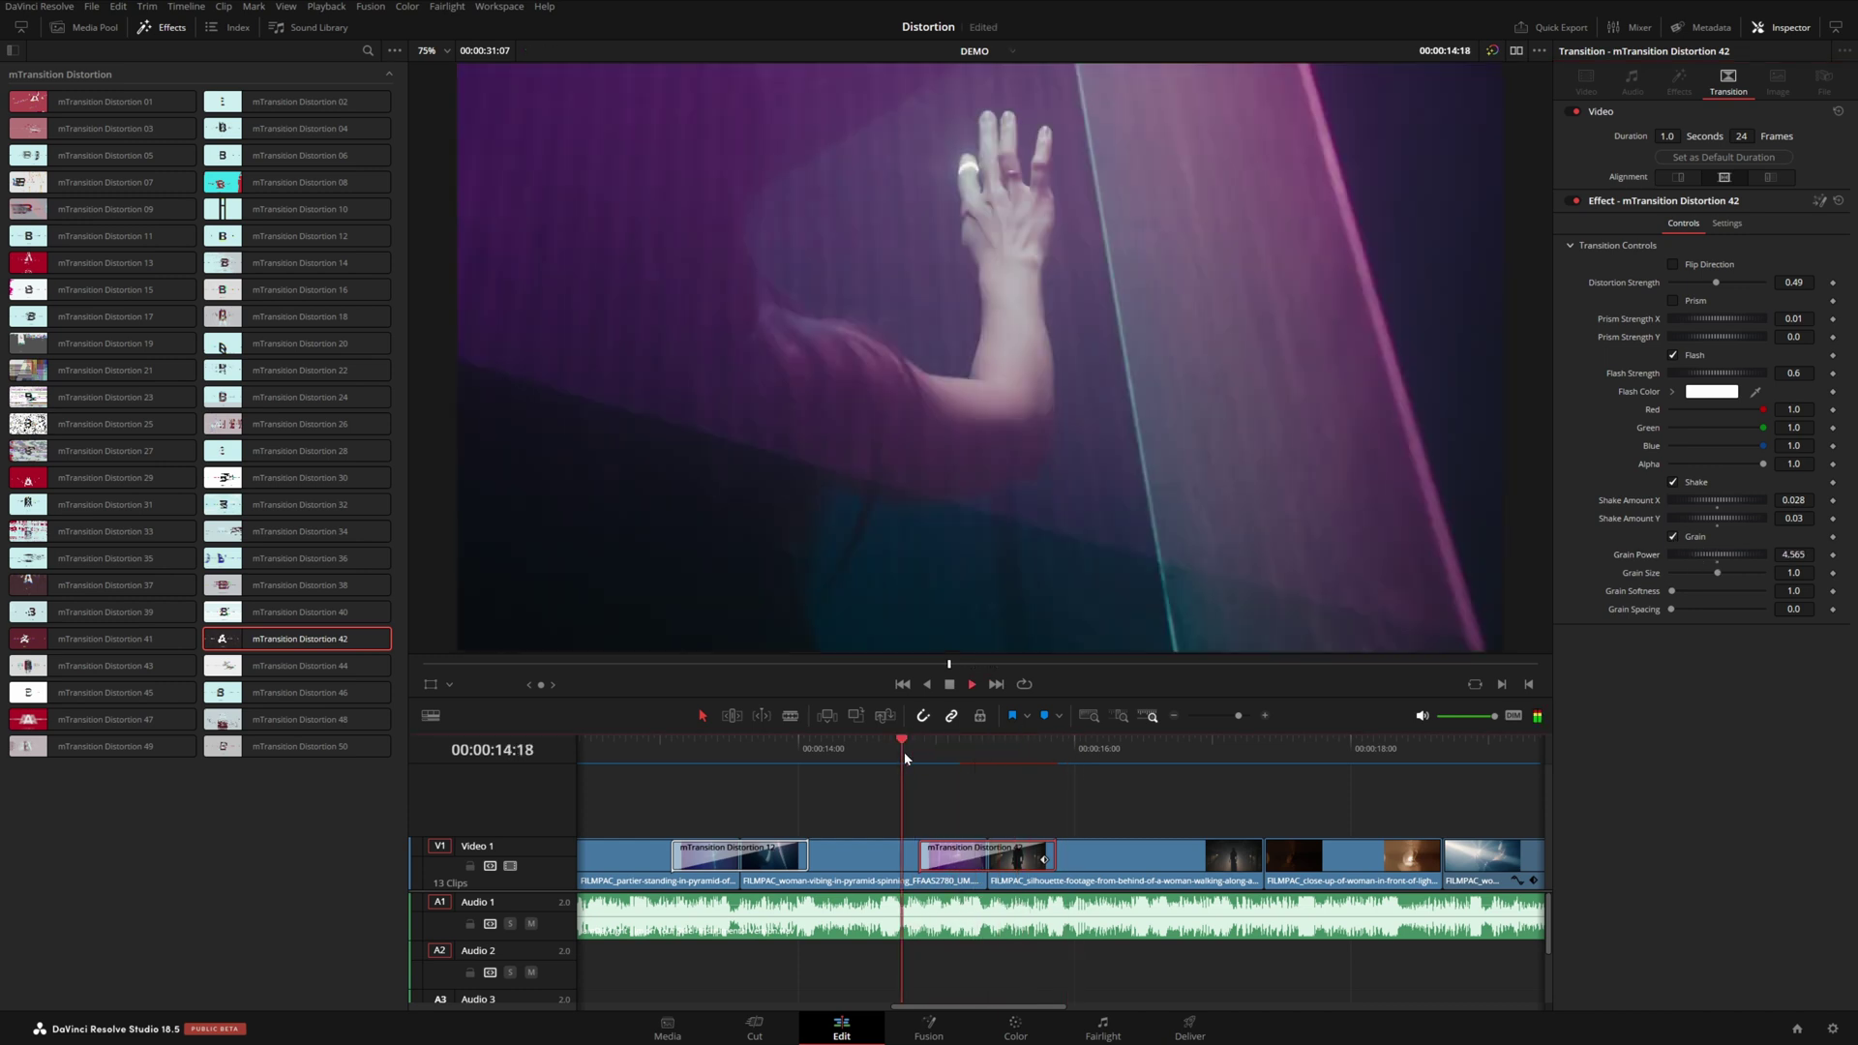
click(1082, 846)
drag(1104, 754, 1125, 757)
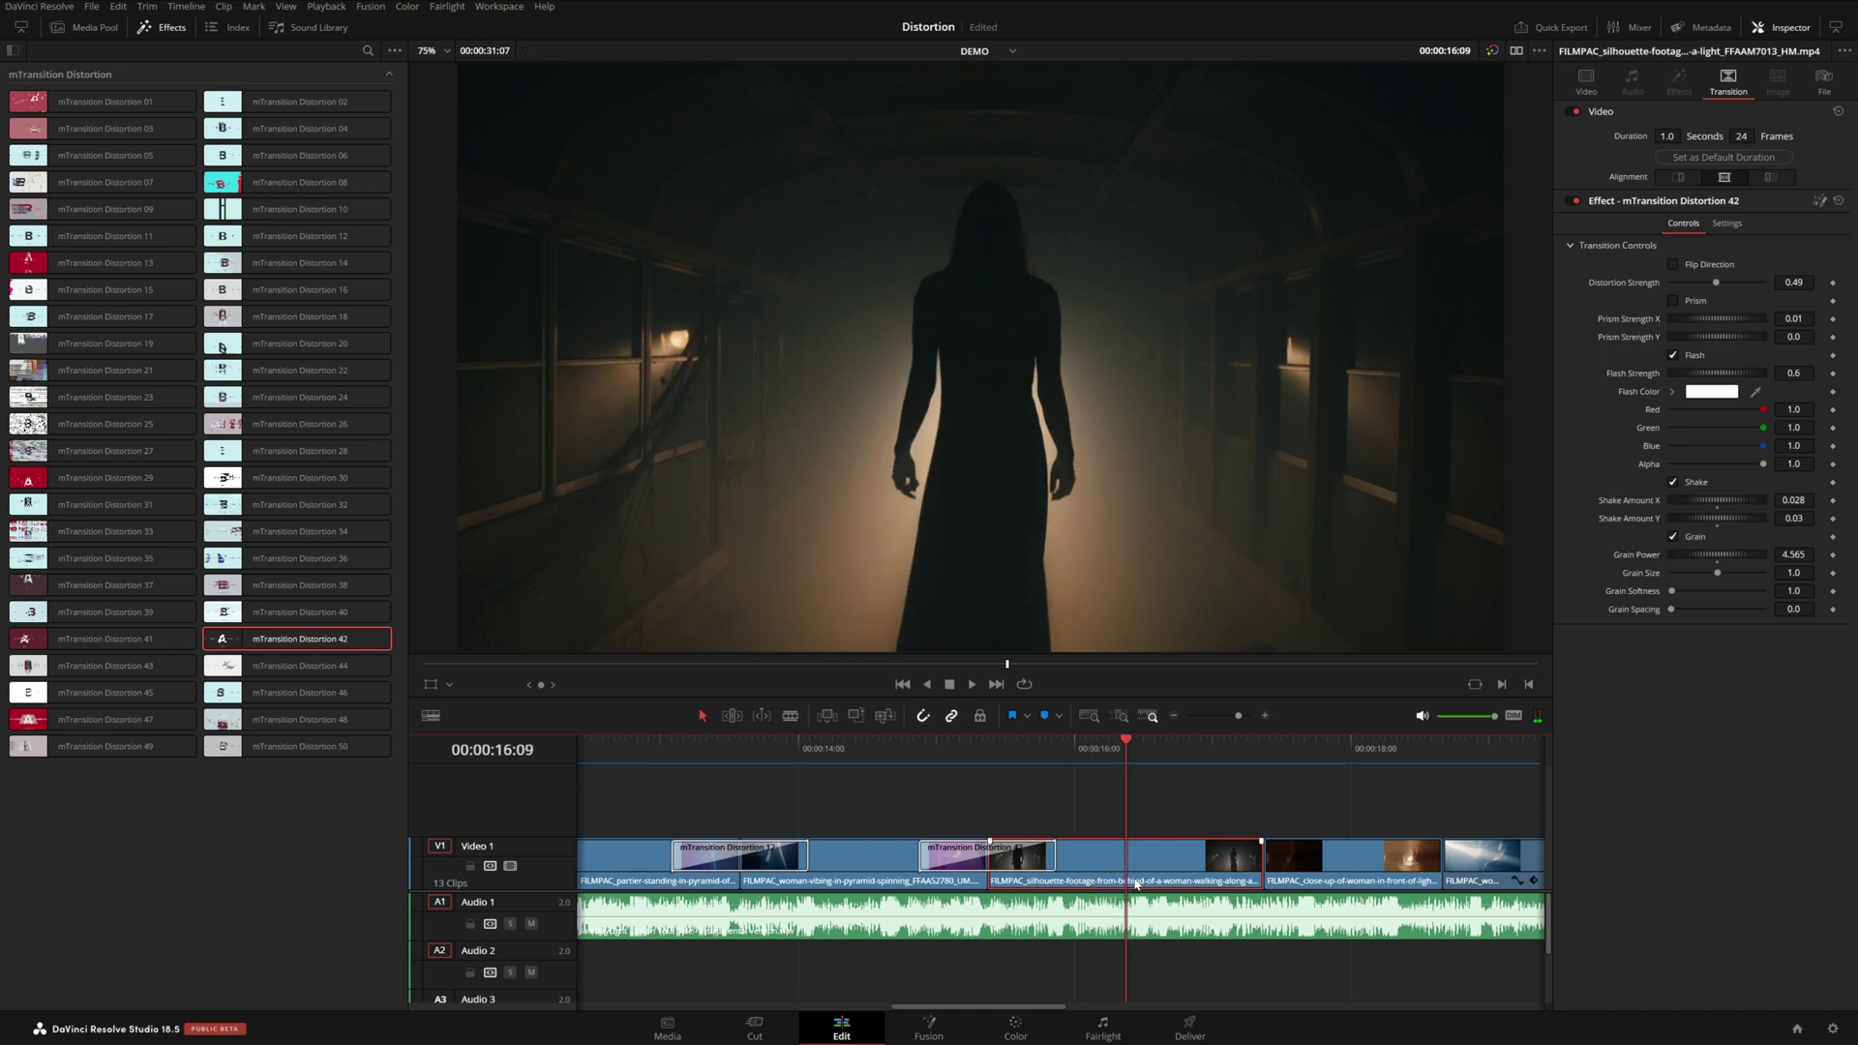
Blade the silhouette clip at 16:09, put mTransition Distortion 20 on the new cut, and preview it
key(ctrl+b)
click(1123, 872)
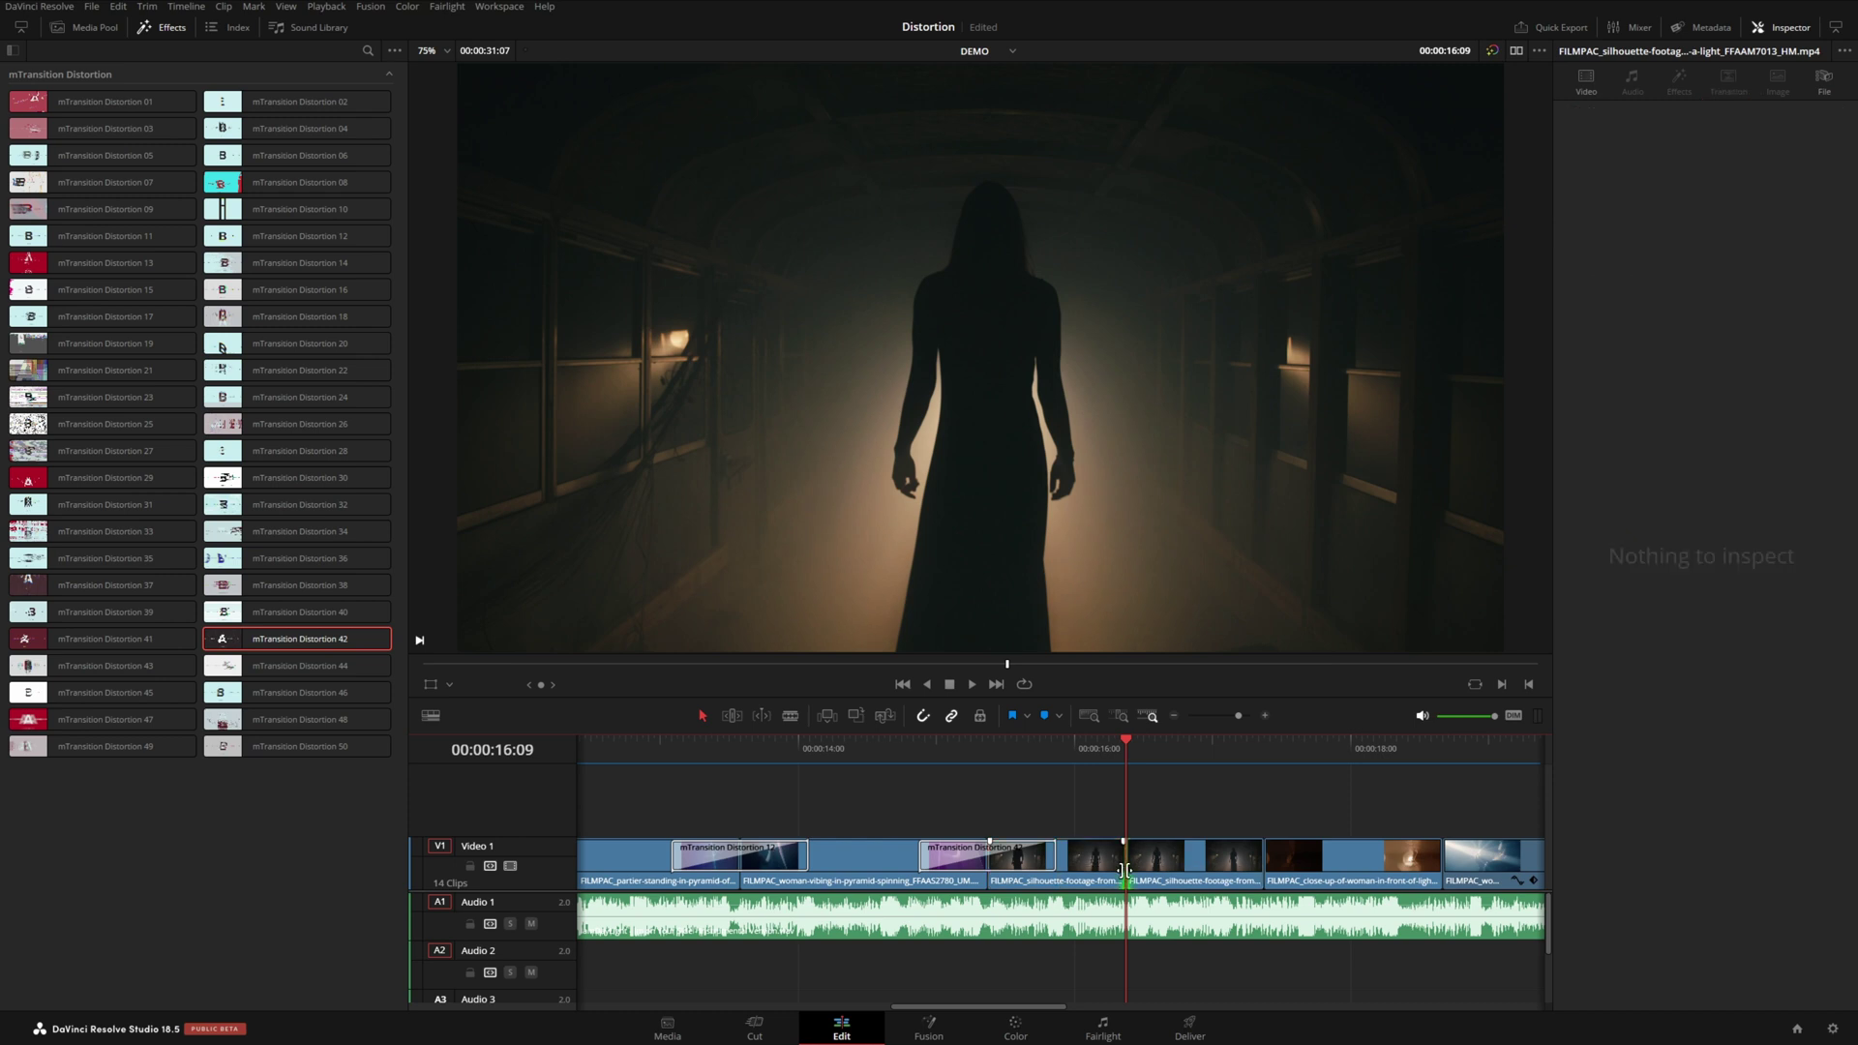
drag(295, 344, 1126, 857)
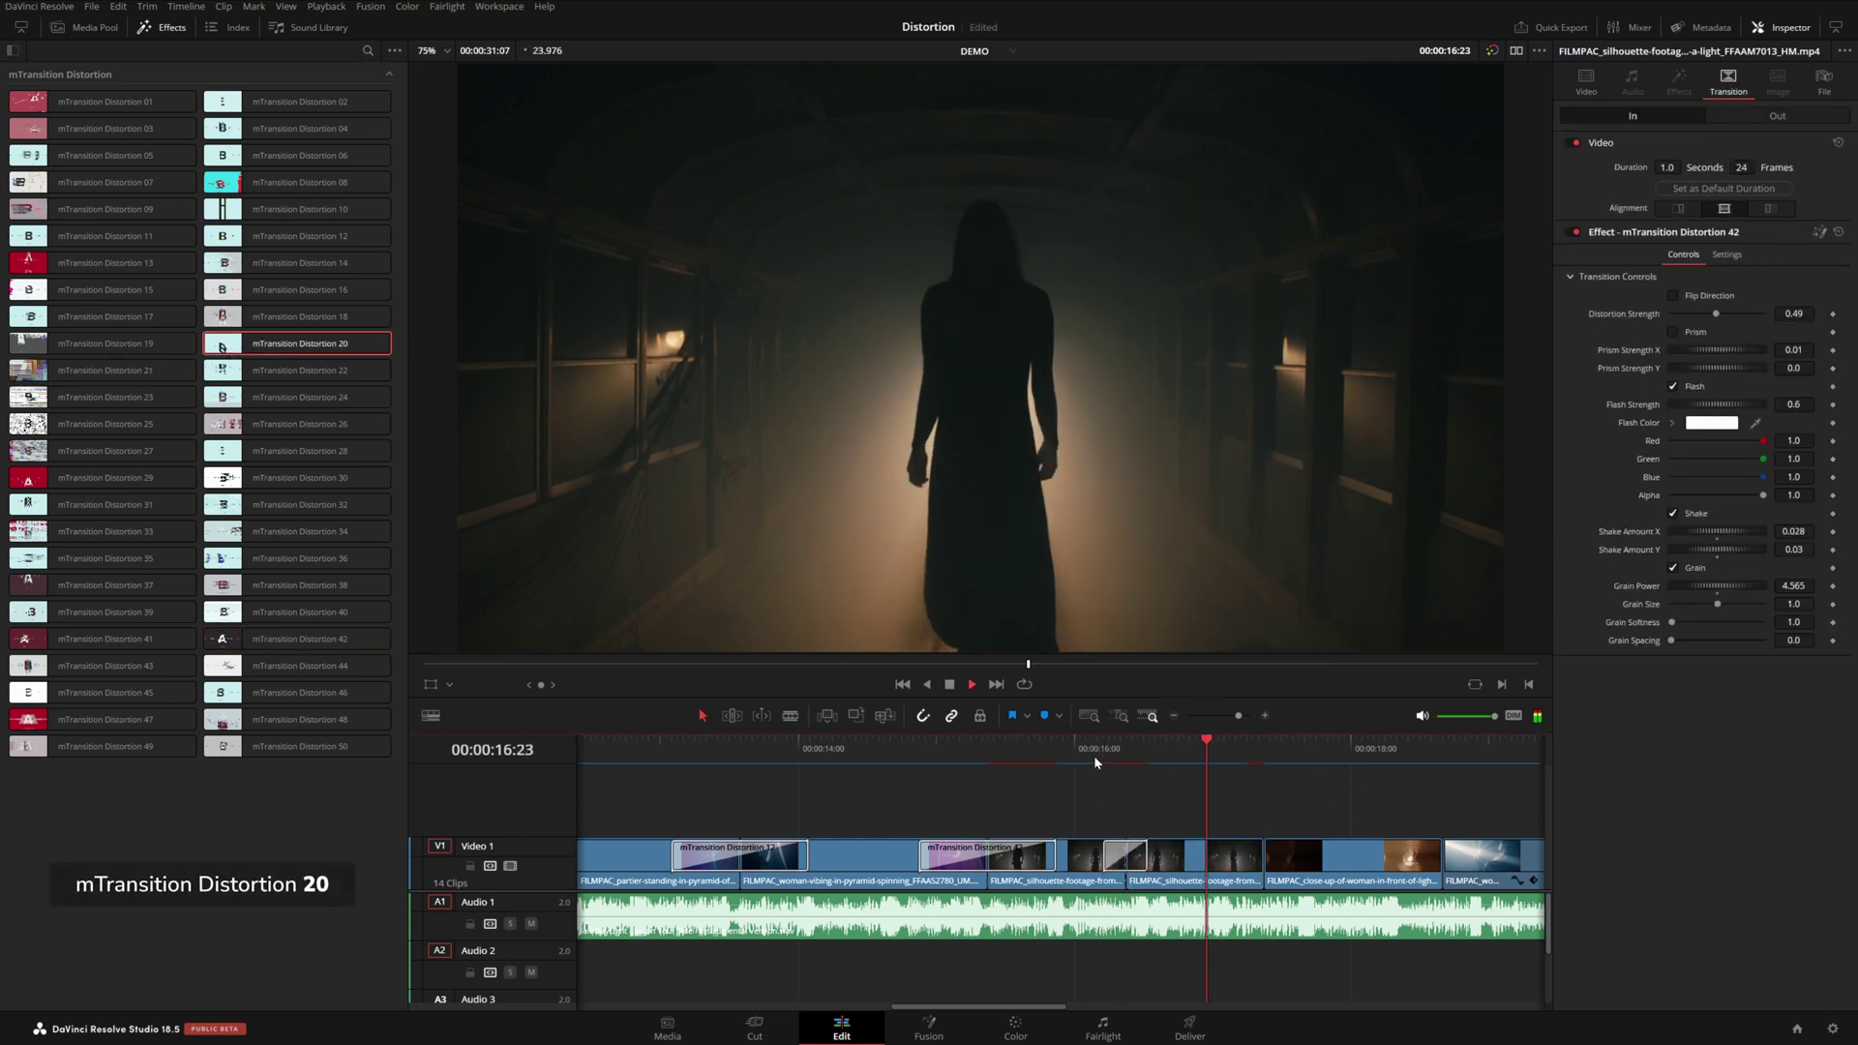
key(space)
key(space)
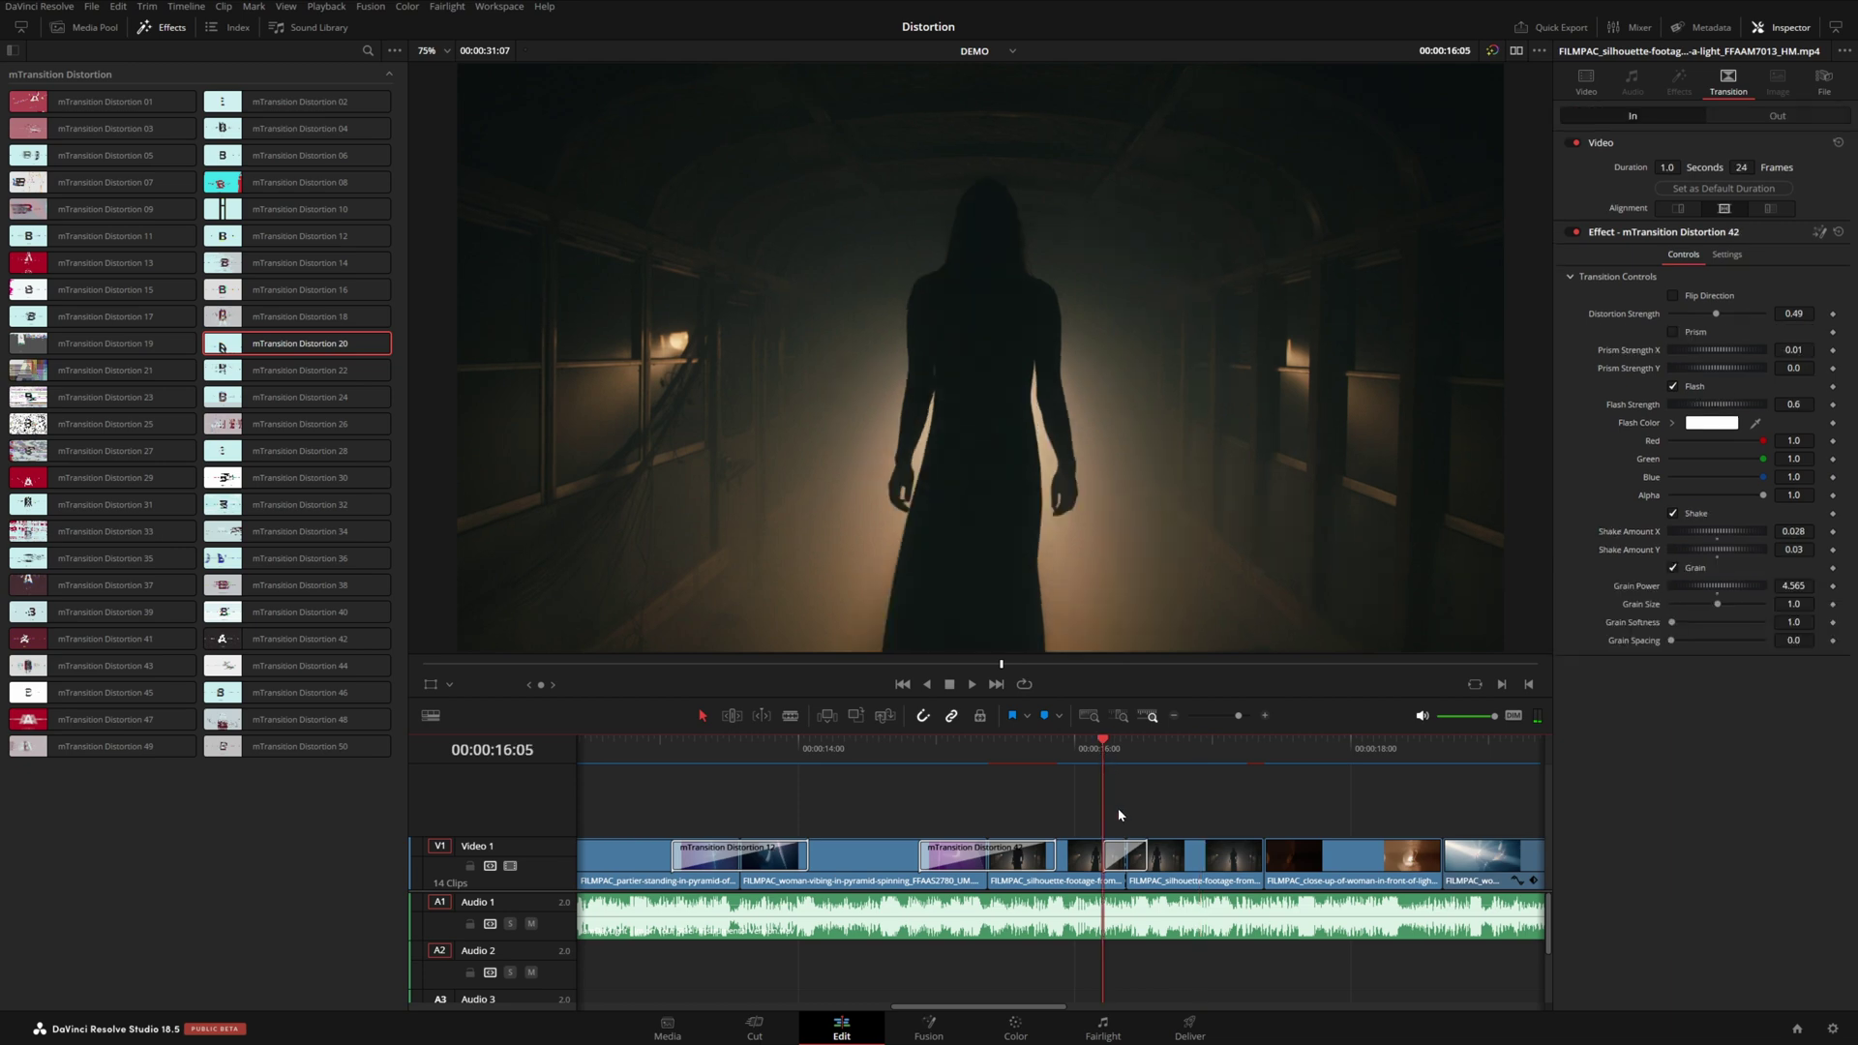
click(1126, 856)
click(956, 760)
key(space)
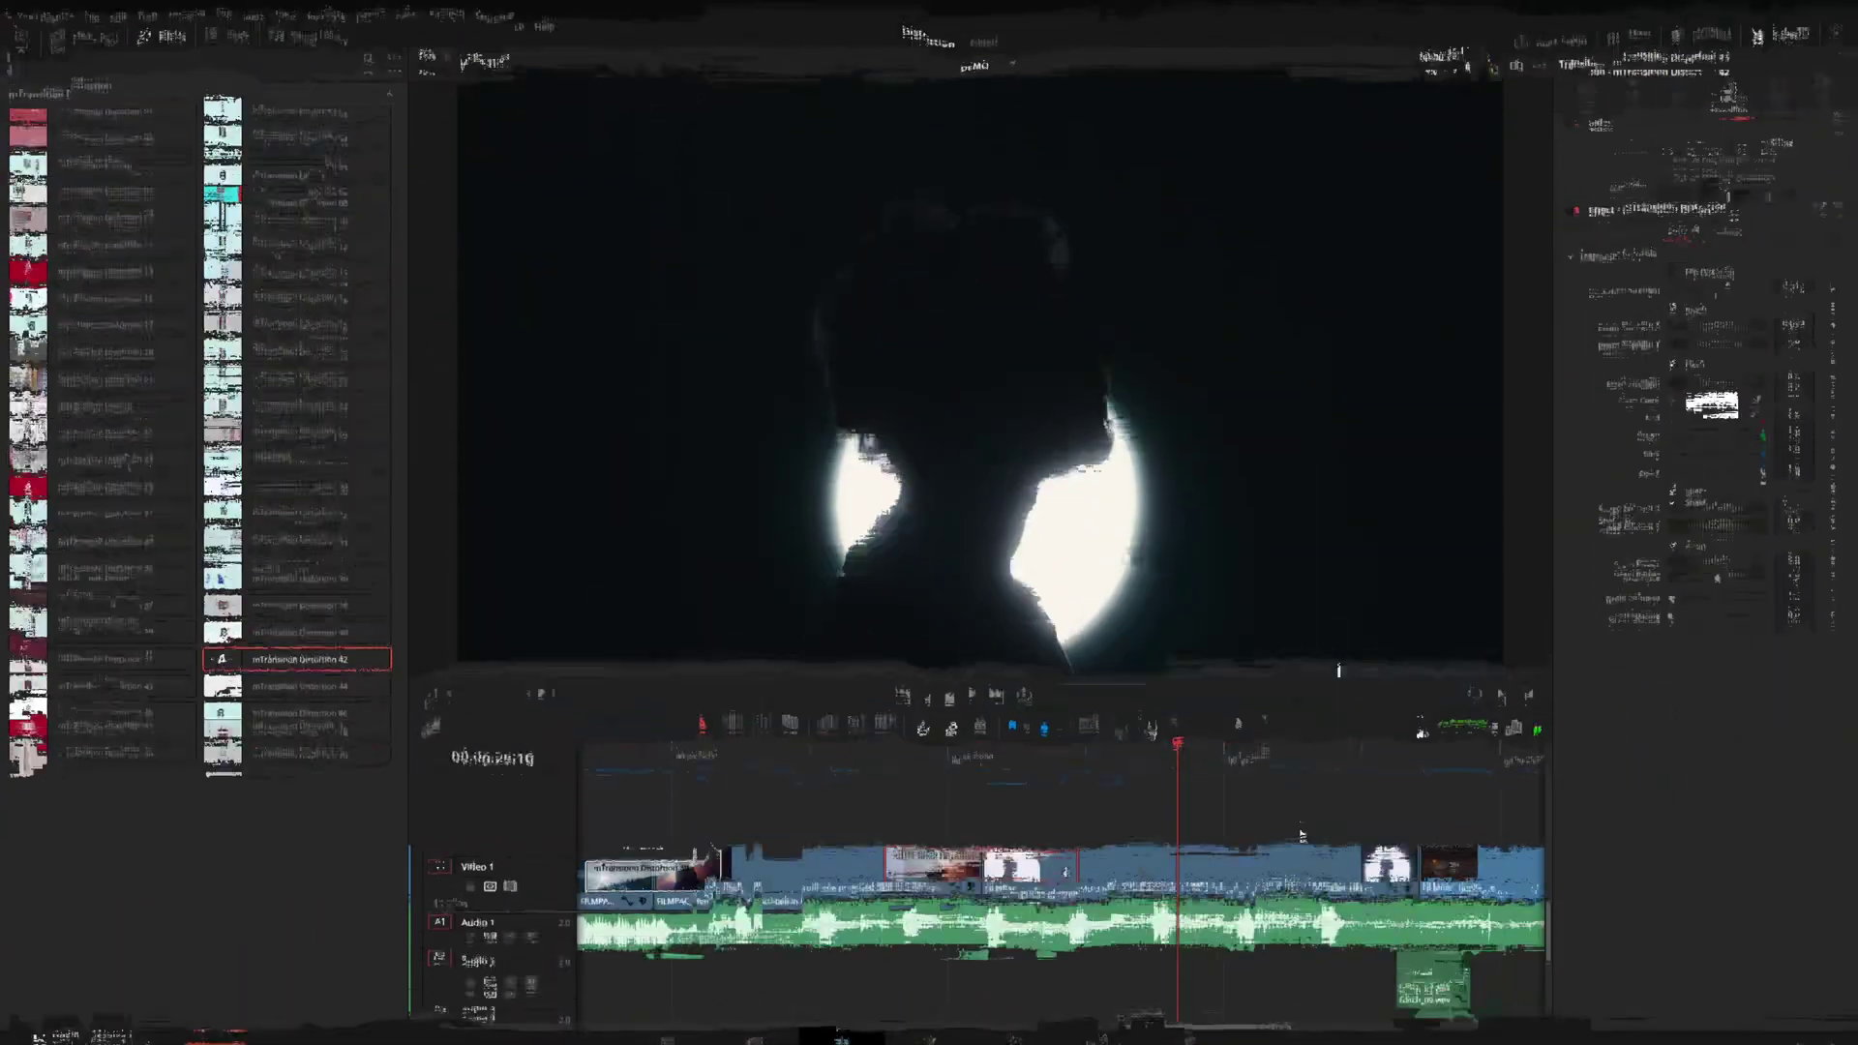
Add a Text+ title from the Titles list to the Video 2 track
click(13, 50)
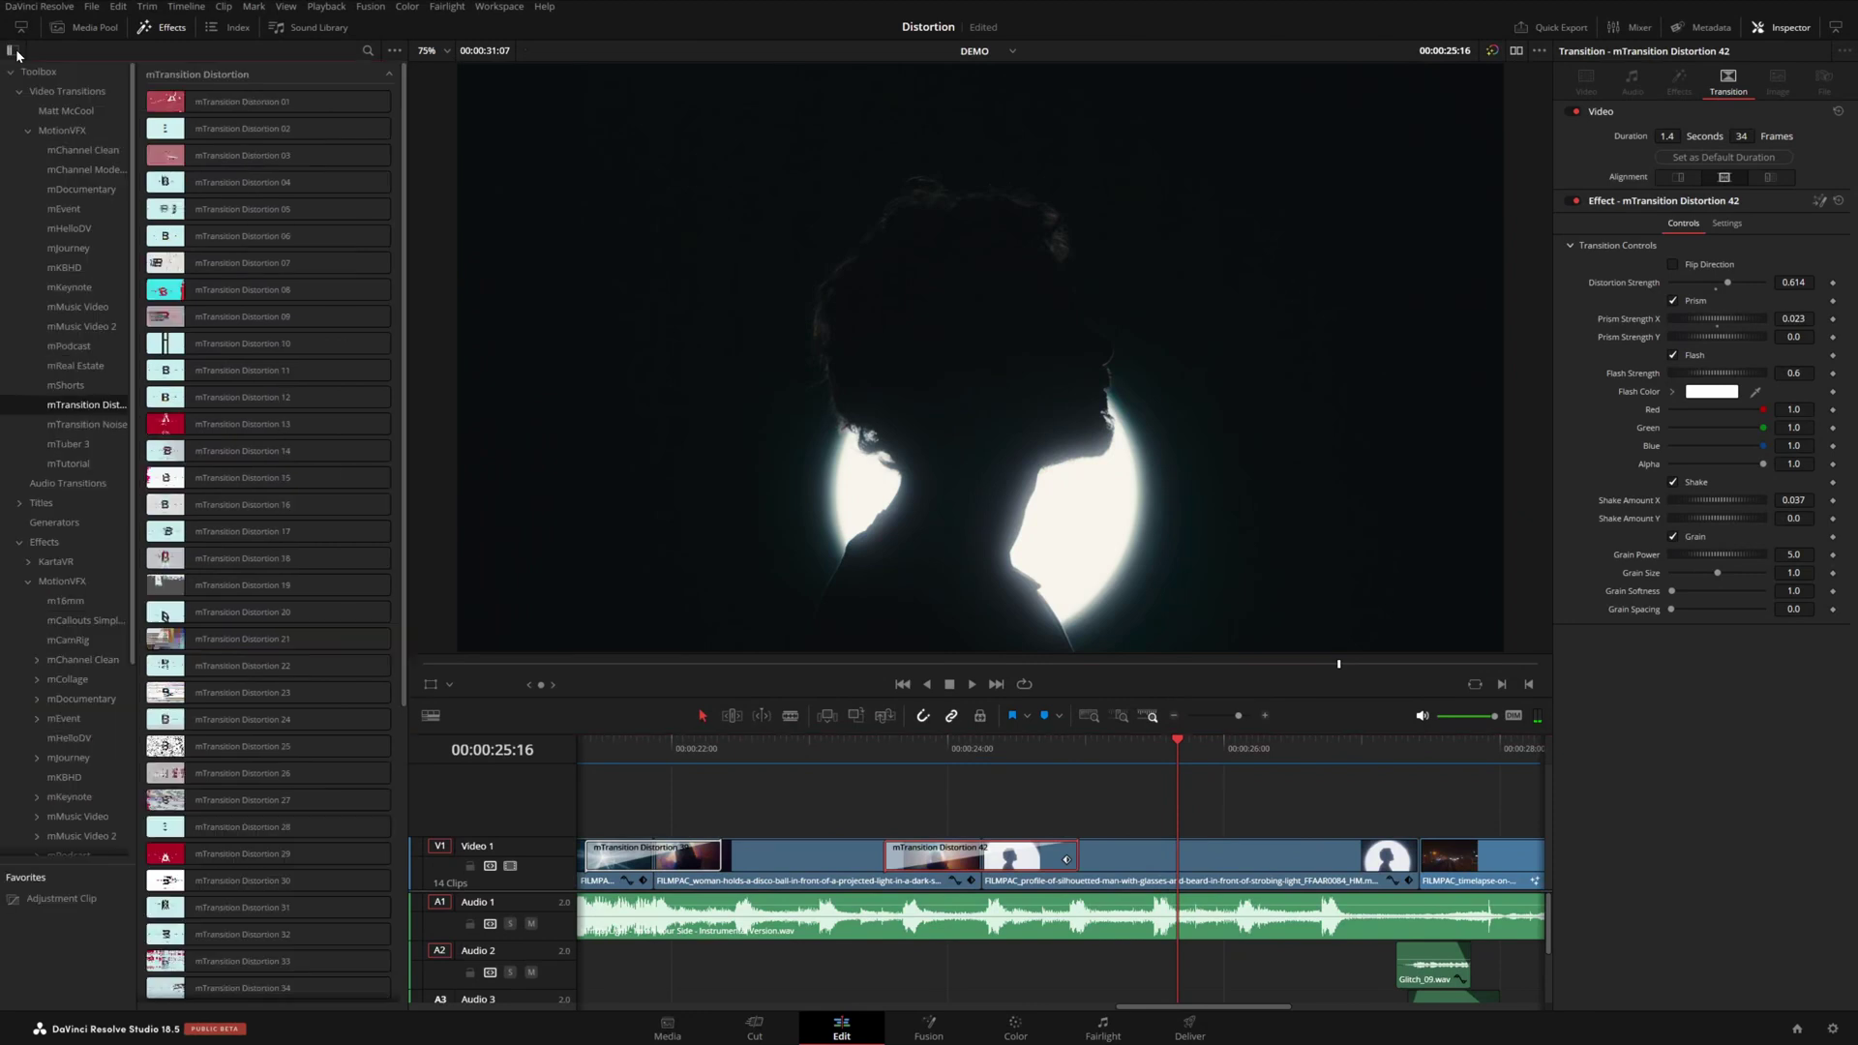
click(42, 503)
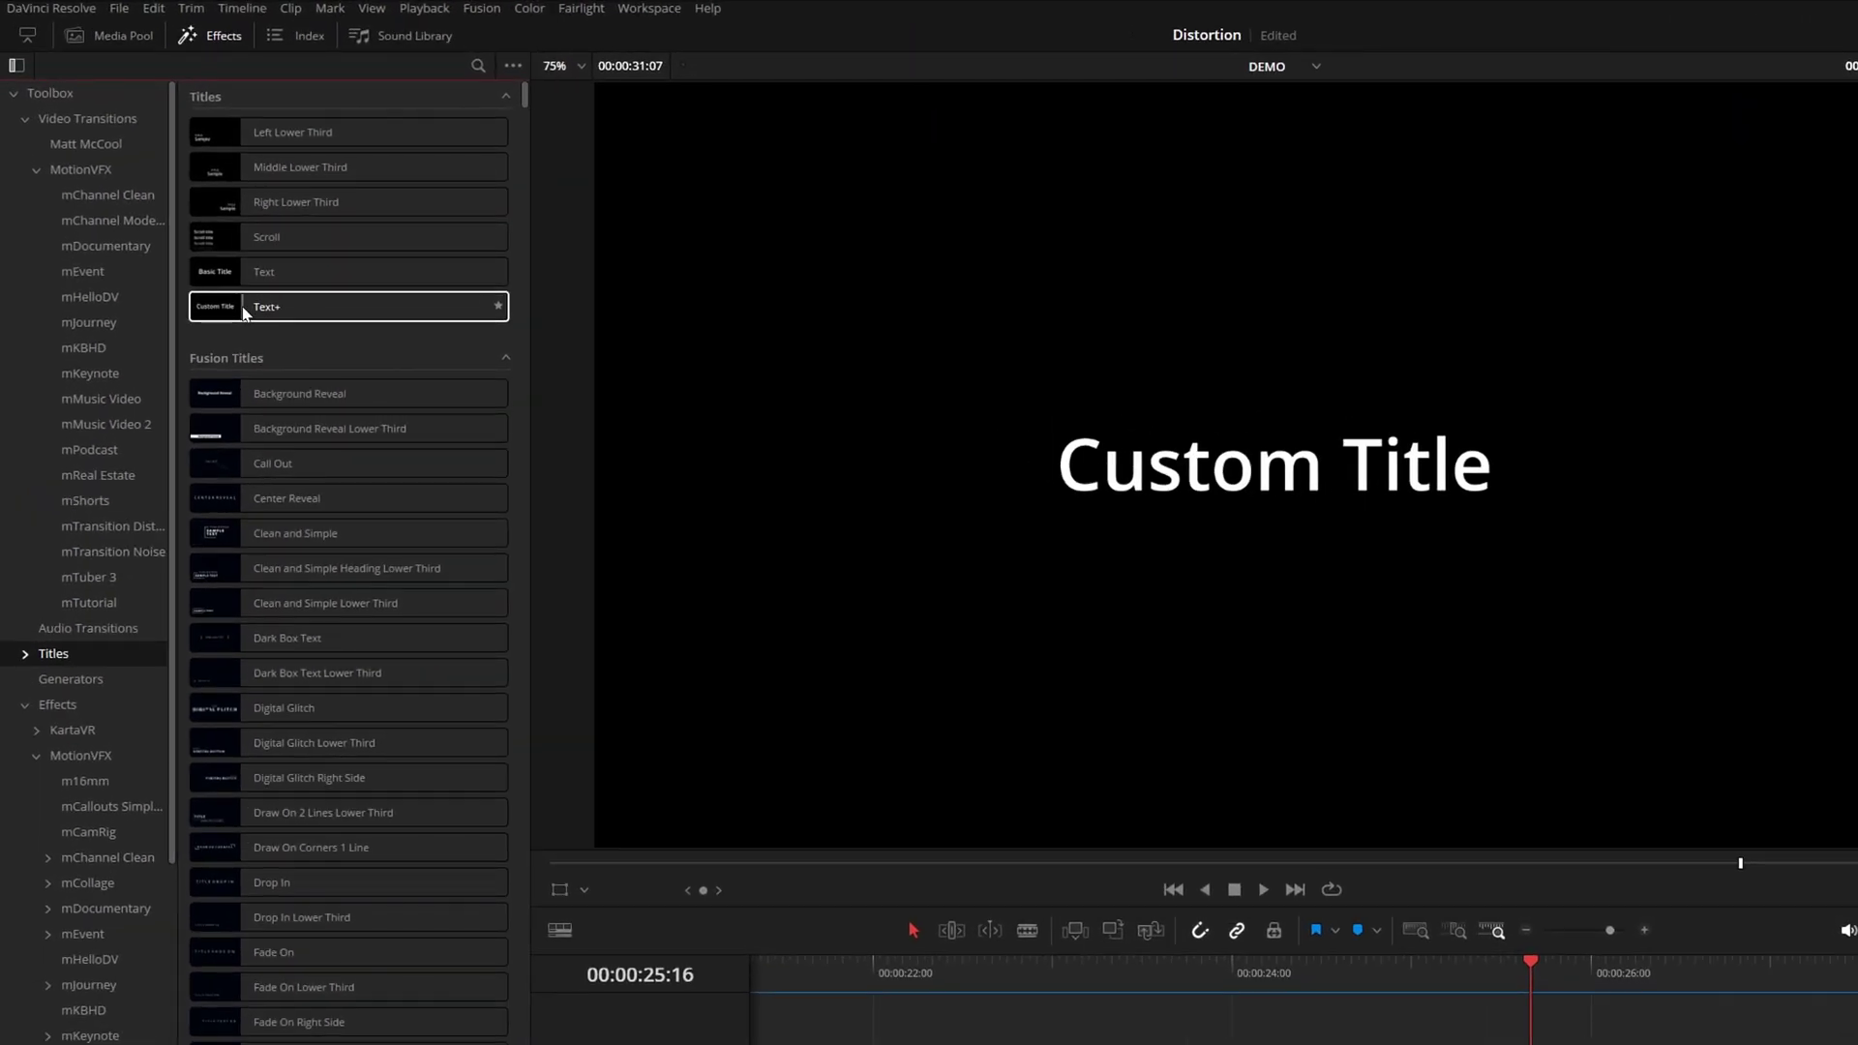
drag(237, 311, 1595, 1044)
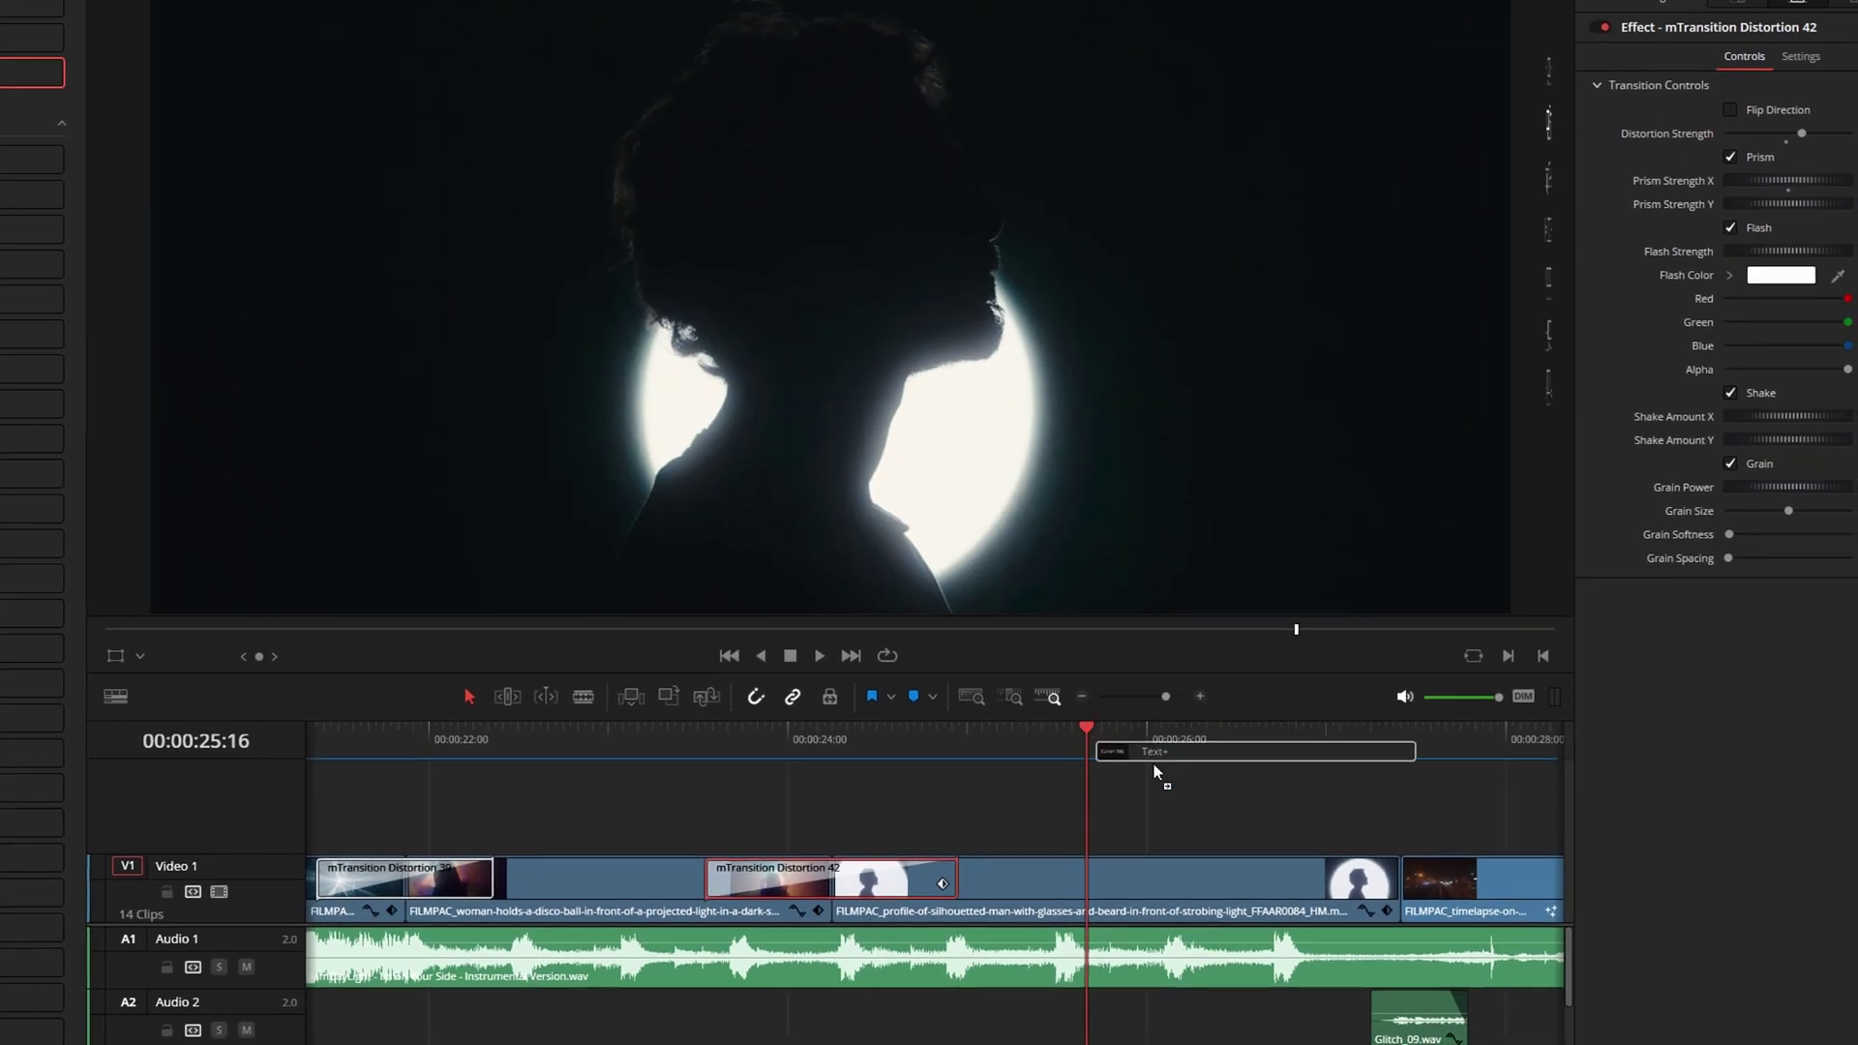
drag(1123, 813, 1125, 815)
scroll(1161, 822, right, 5)
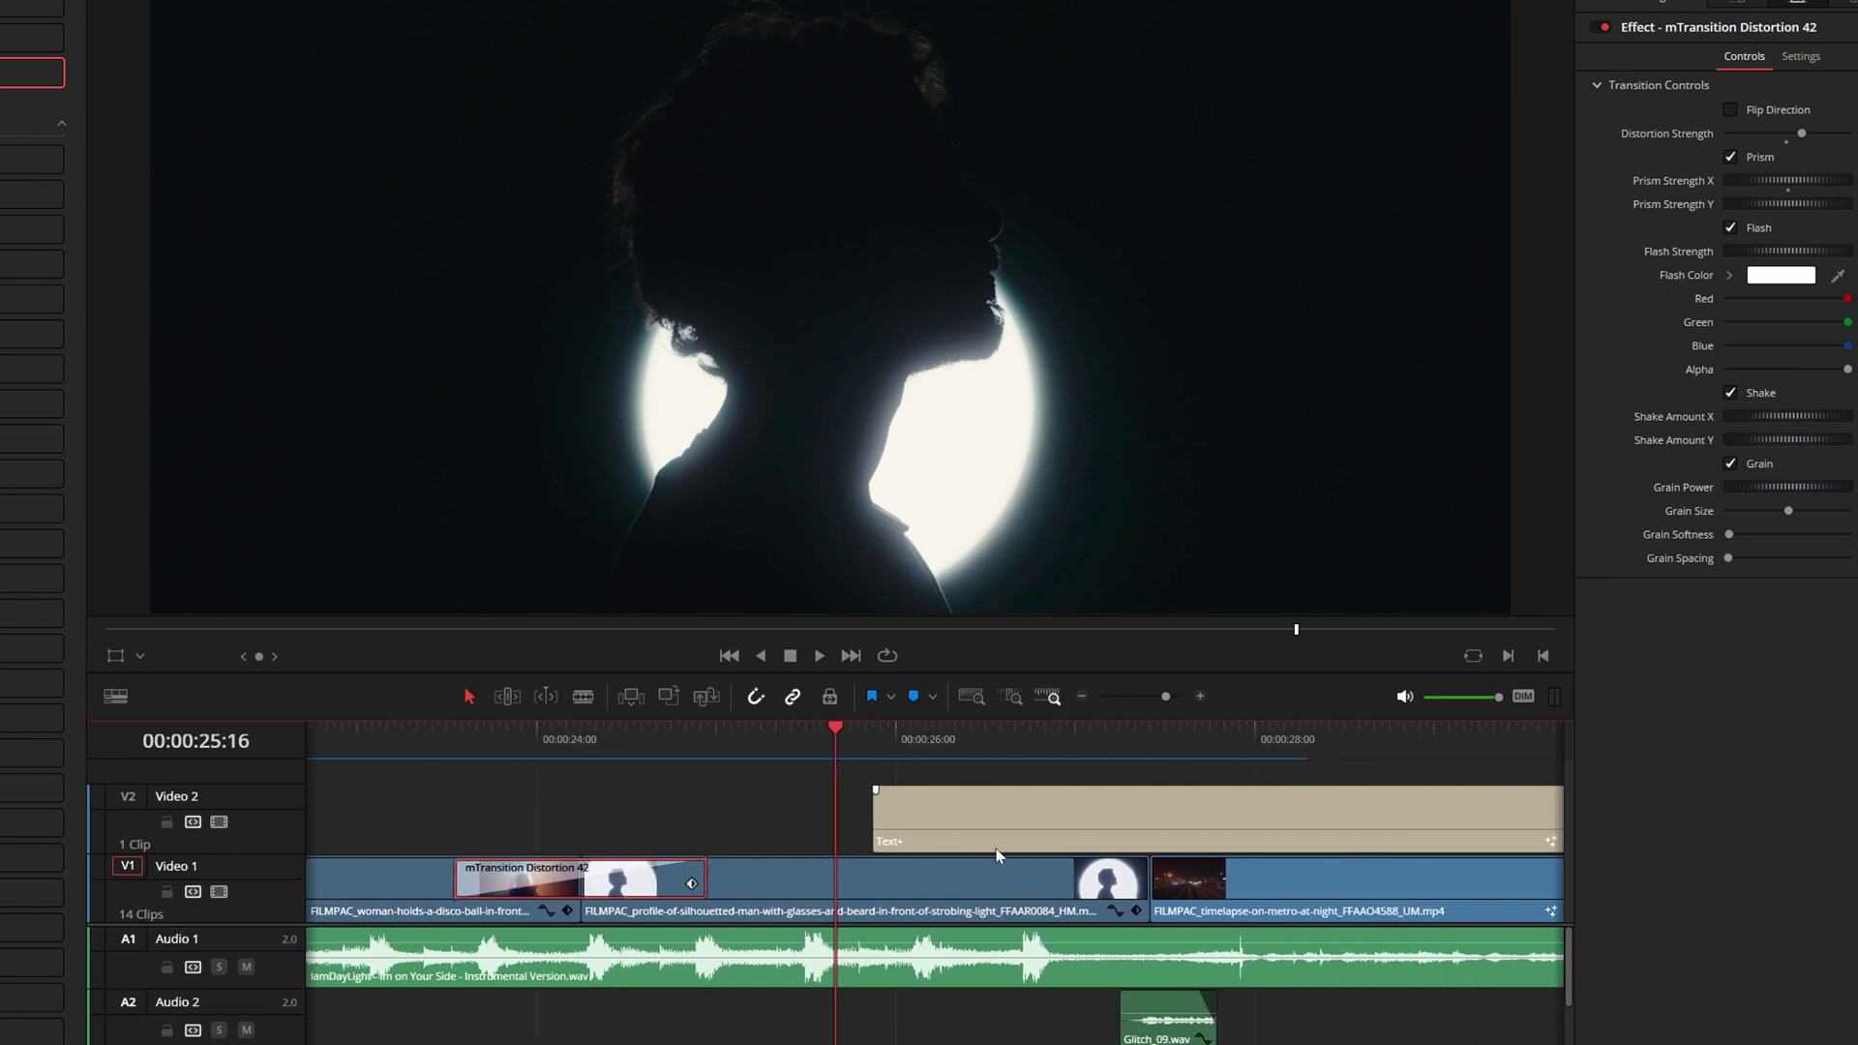
Make the title read WARP in Work Sans SemiBold, size 0.0462, tracking 1.408
click(813, 751)
click(851, 809)
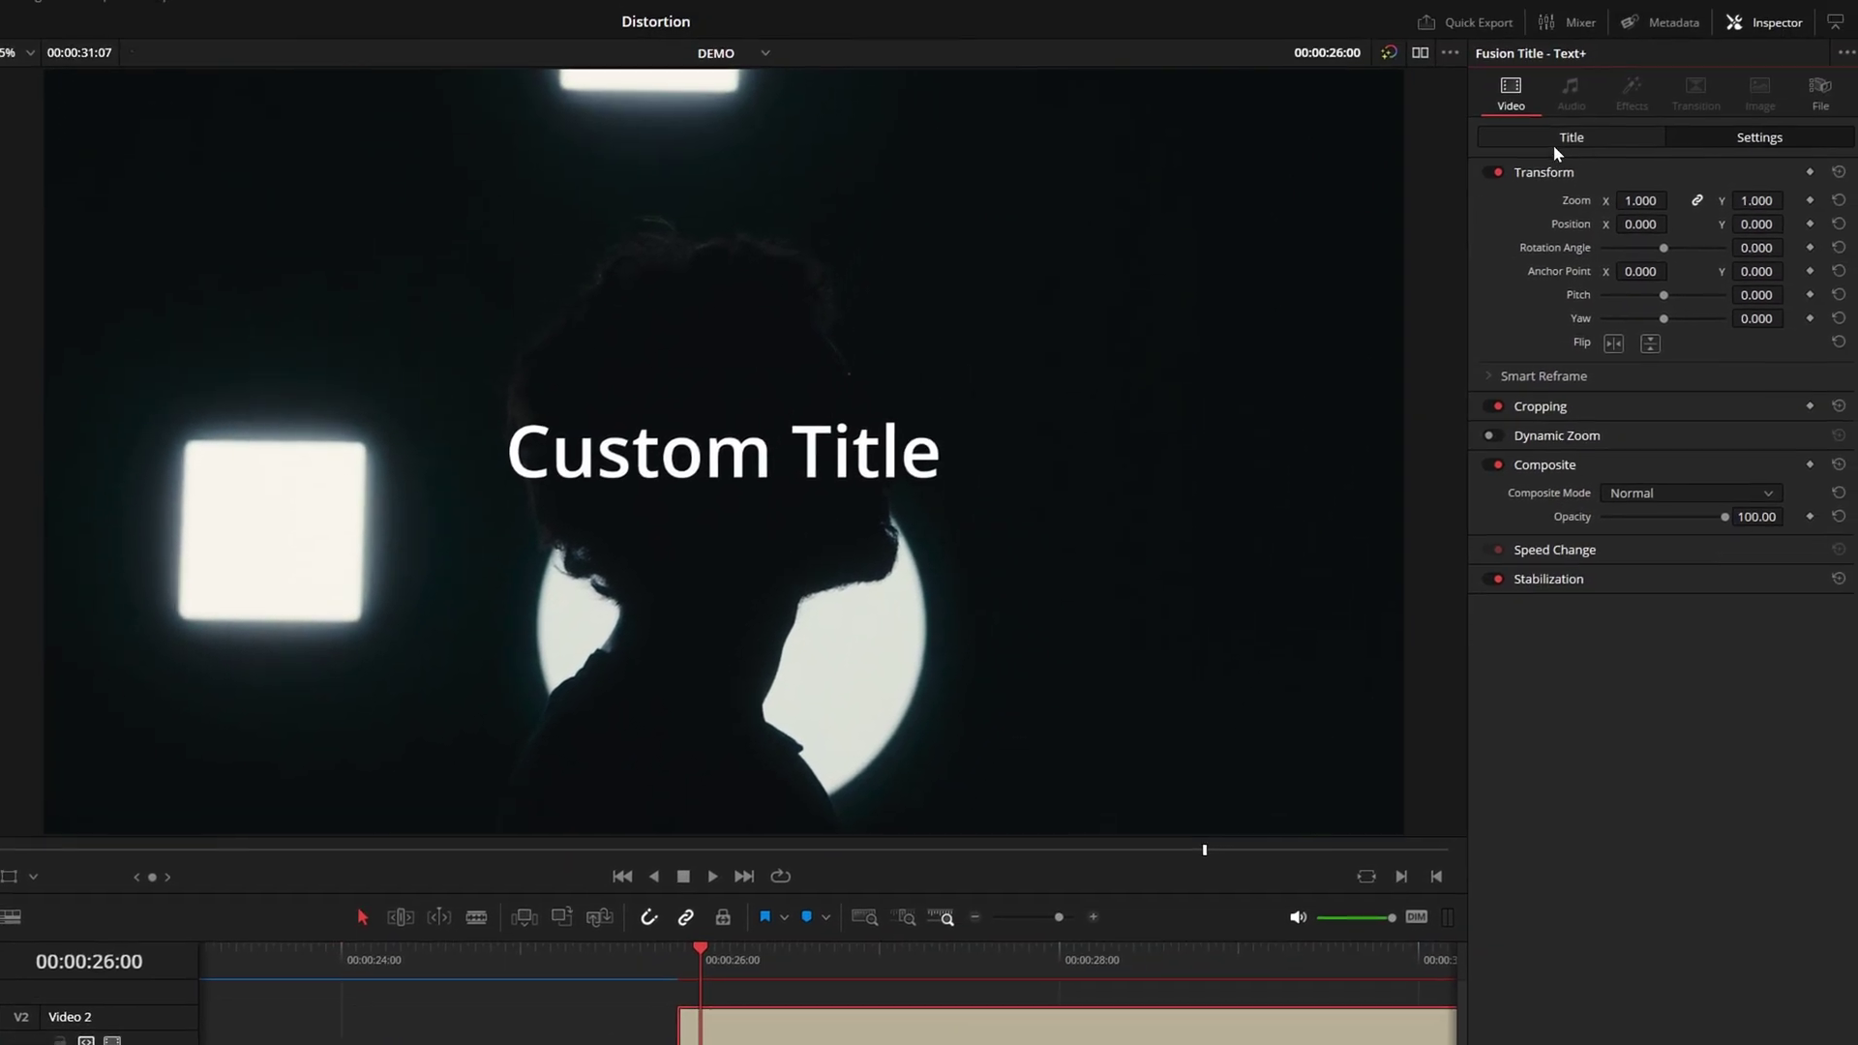
text(WARP)
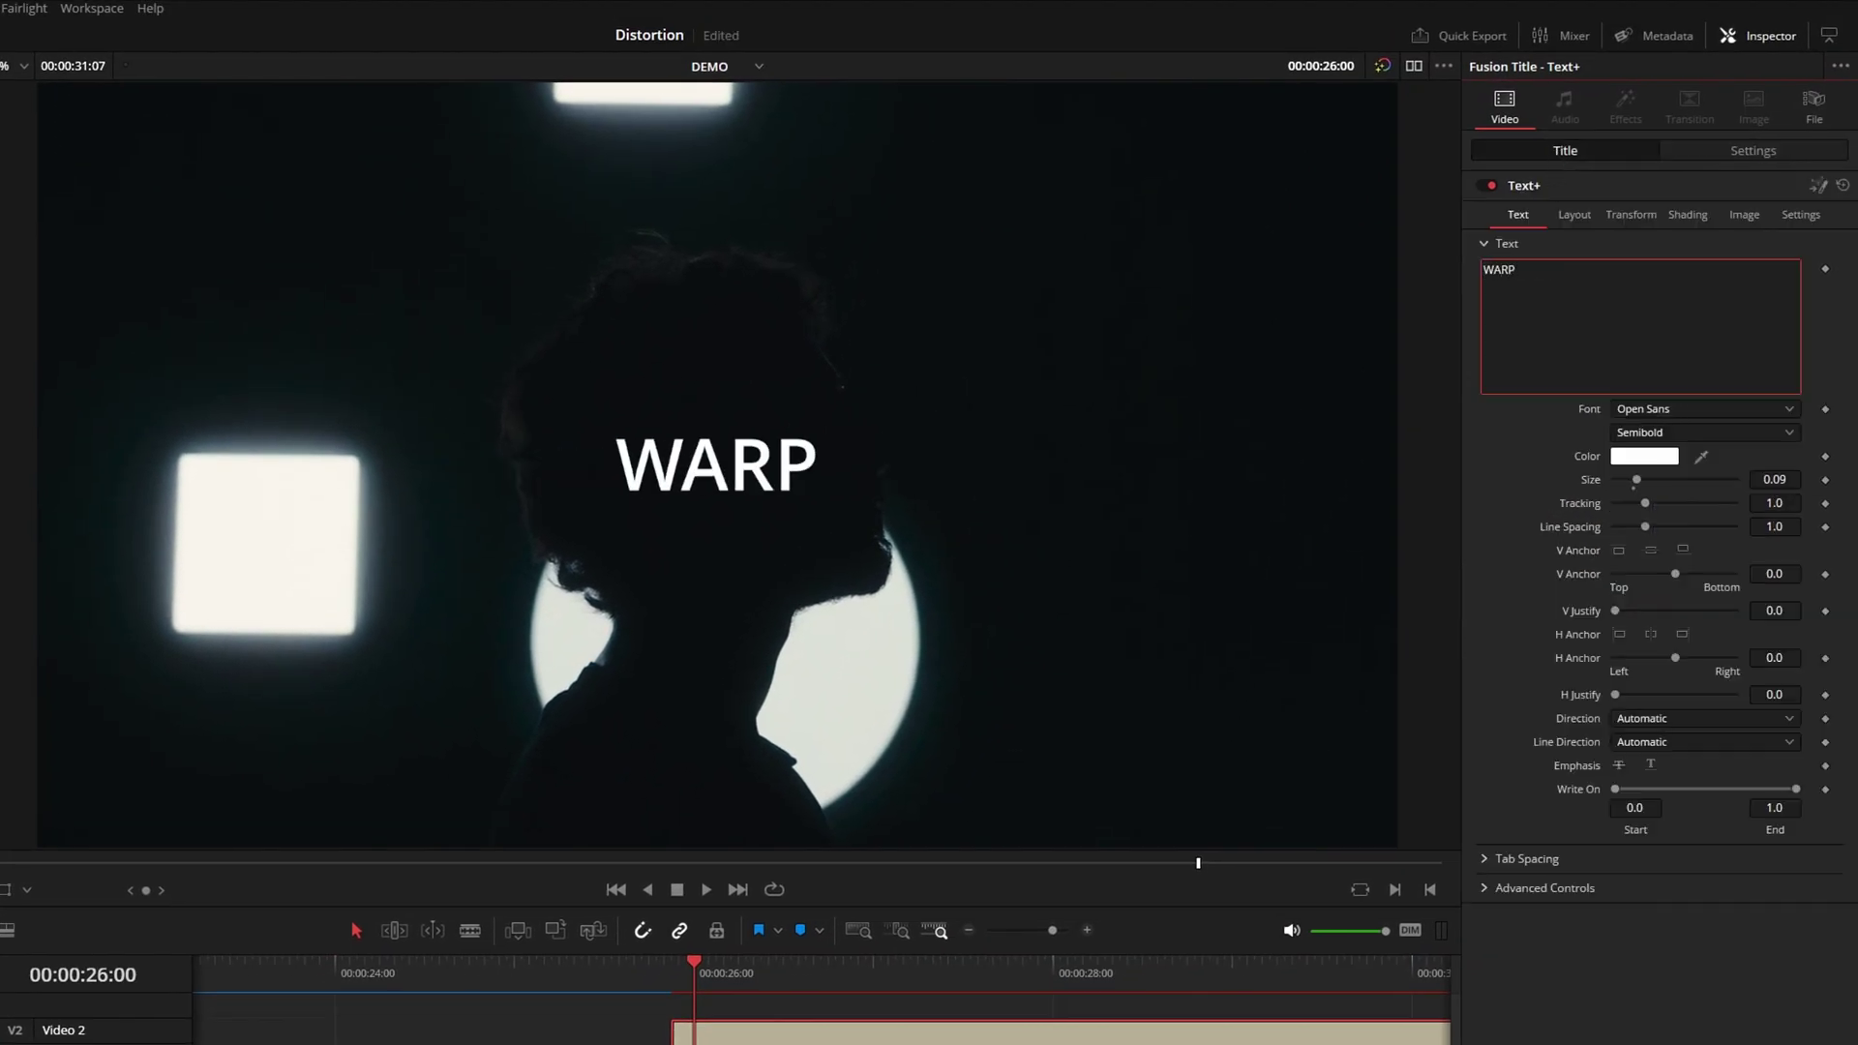
click(1673, 411)
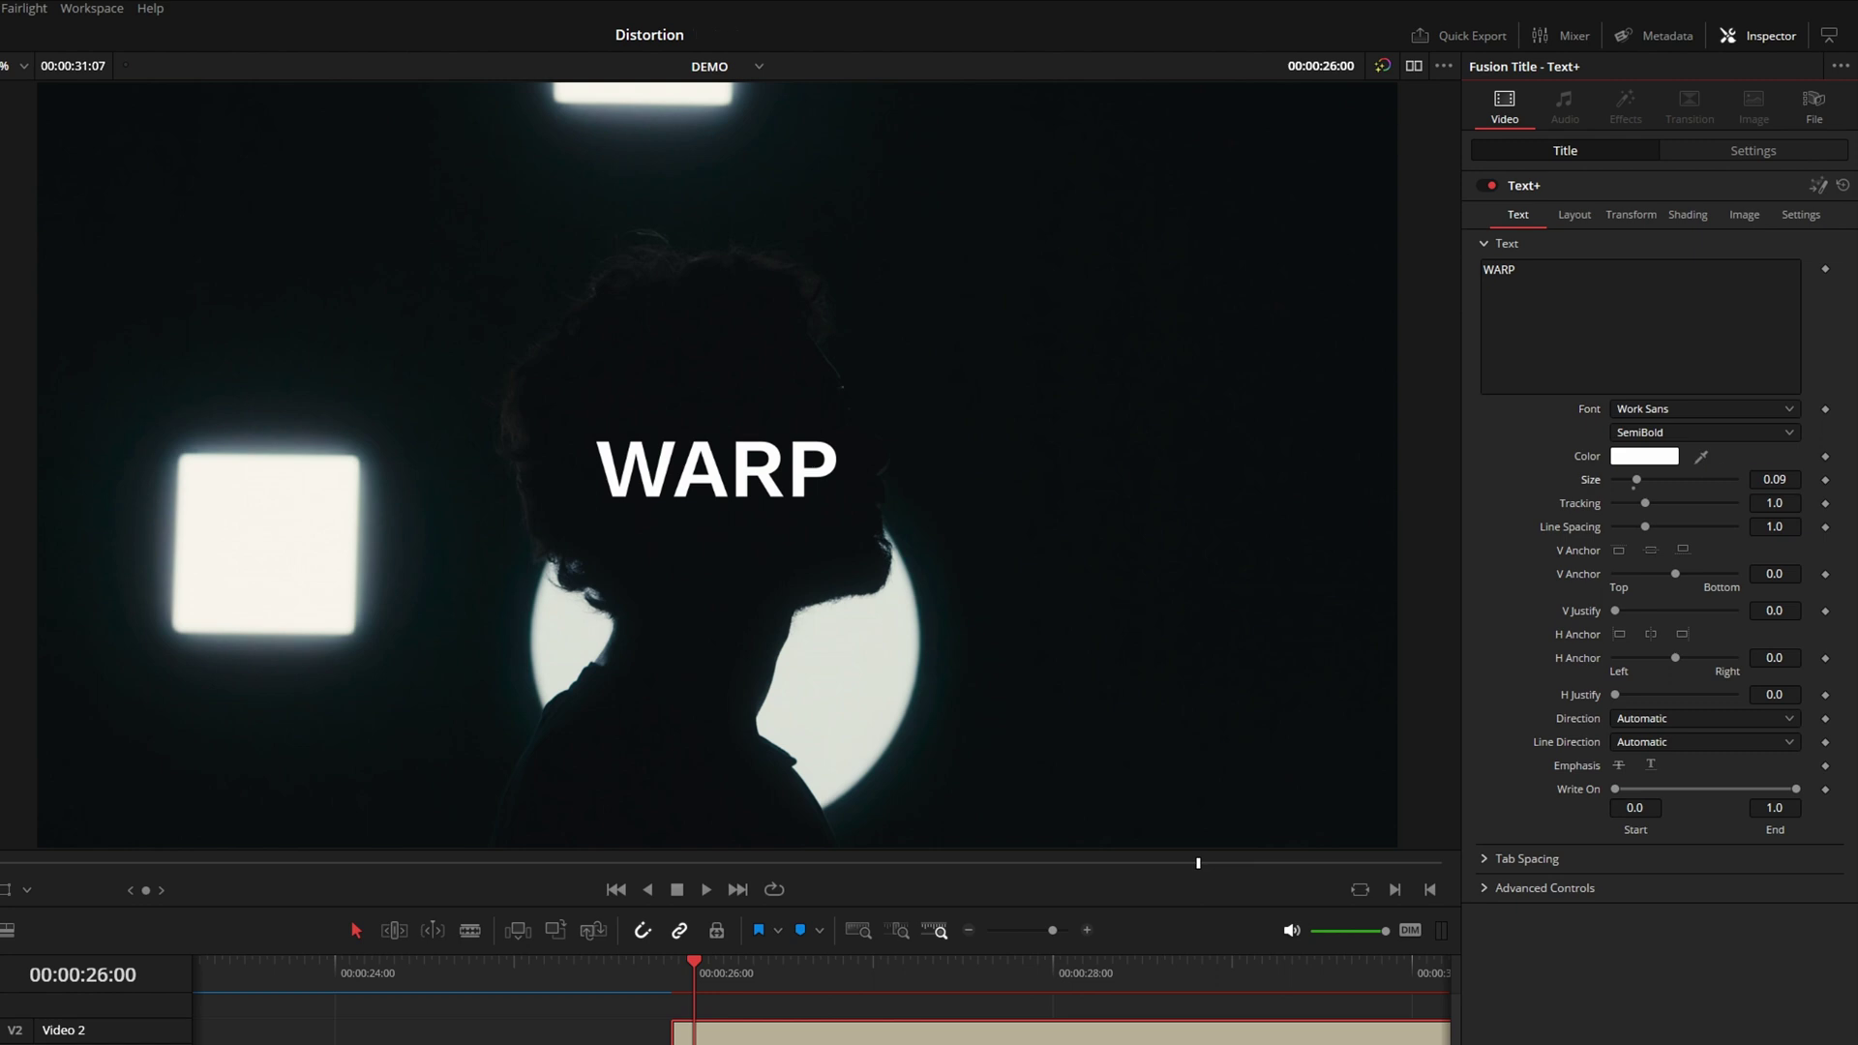
mouse_move(1774, 479)
mouse_down()
mouse_move(1747, 480)
mouse_move(1796, 503)
mouse_up()
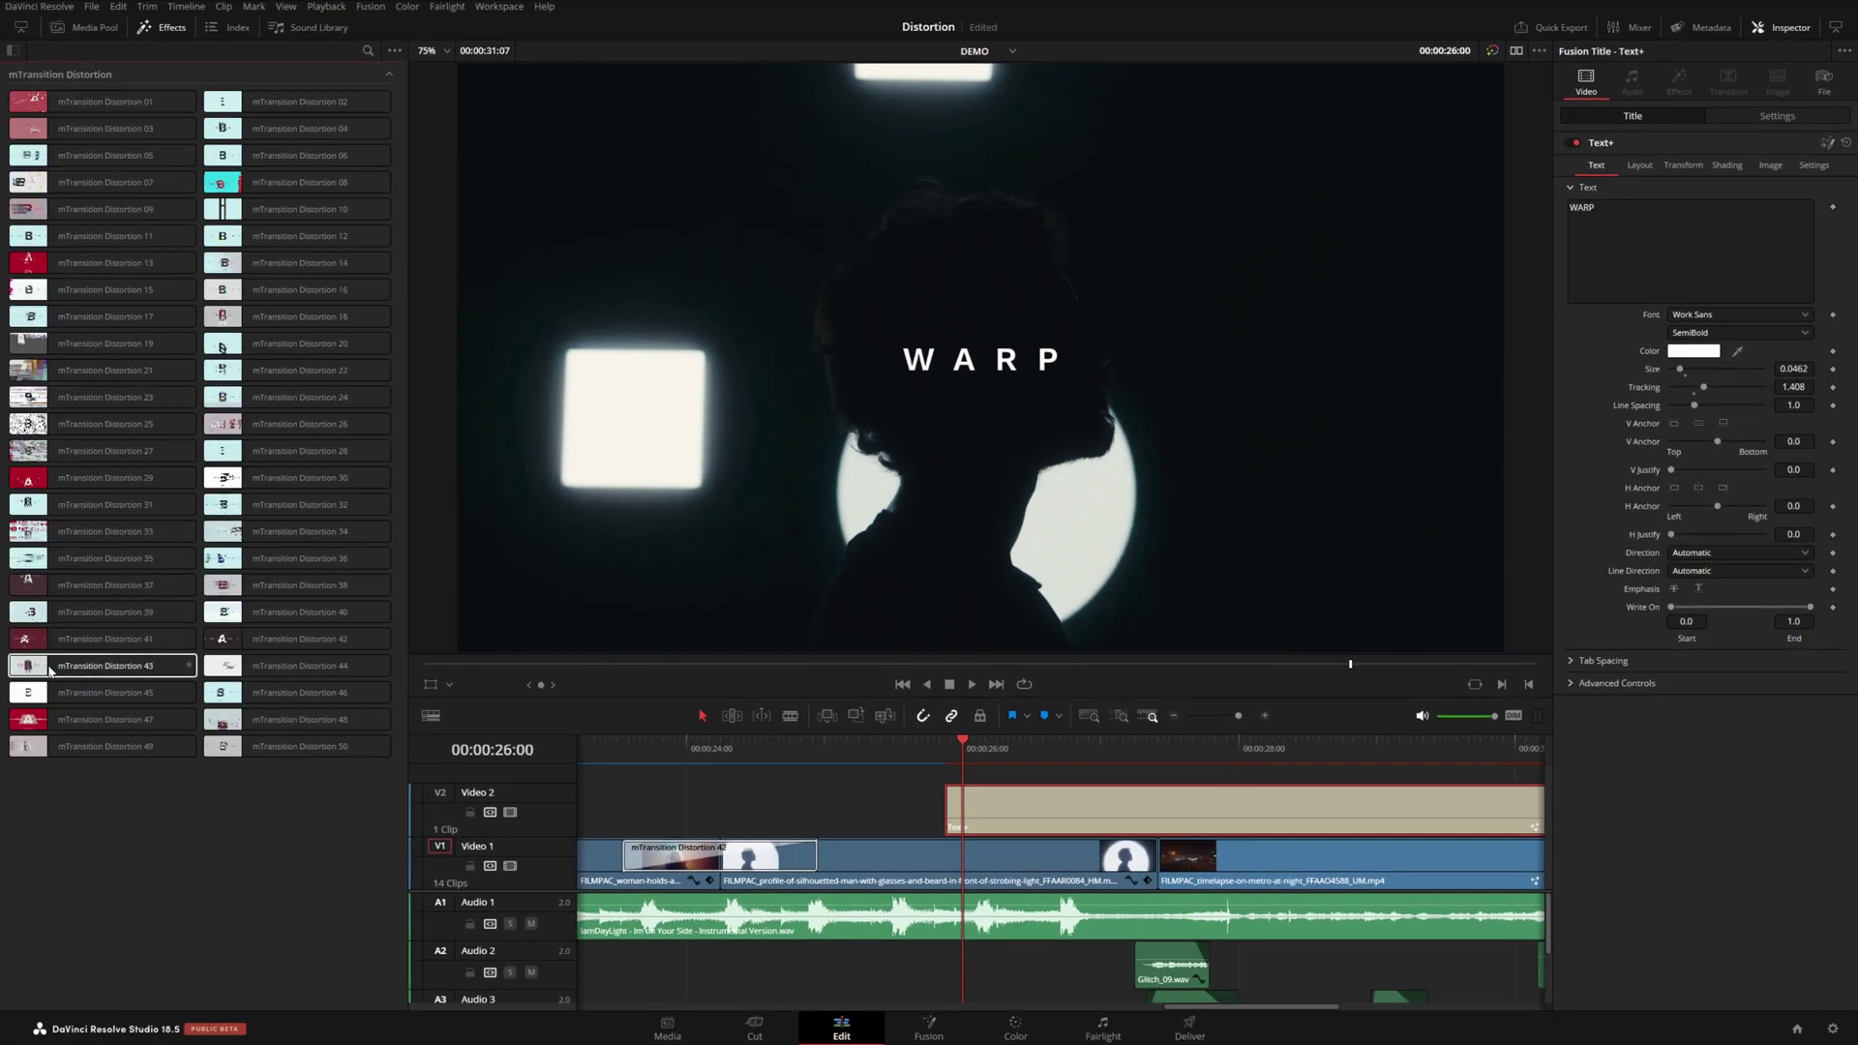
Put mTransition Distortion 43 at the start of the WARP title and preview its glitch entrance
drag(50, 669, 952, 809)
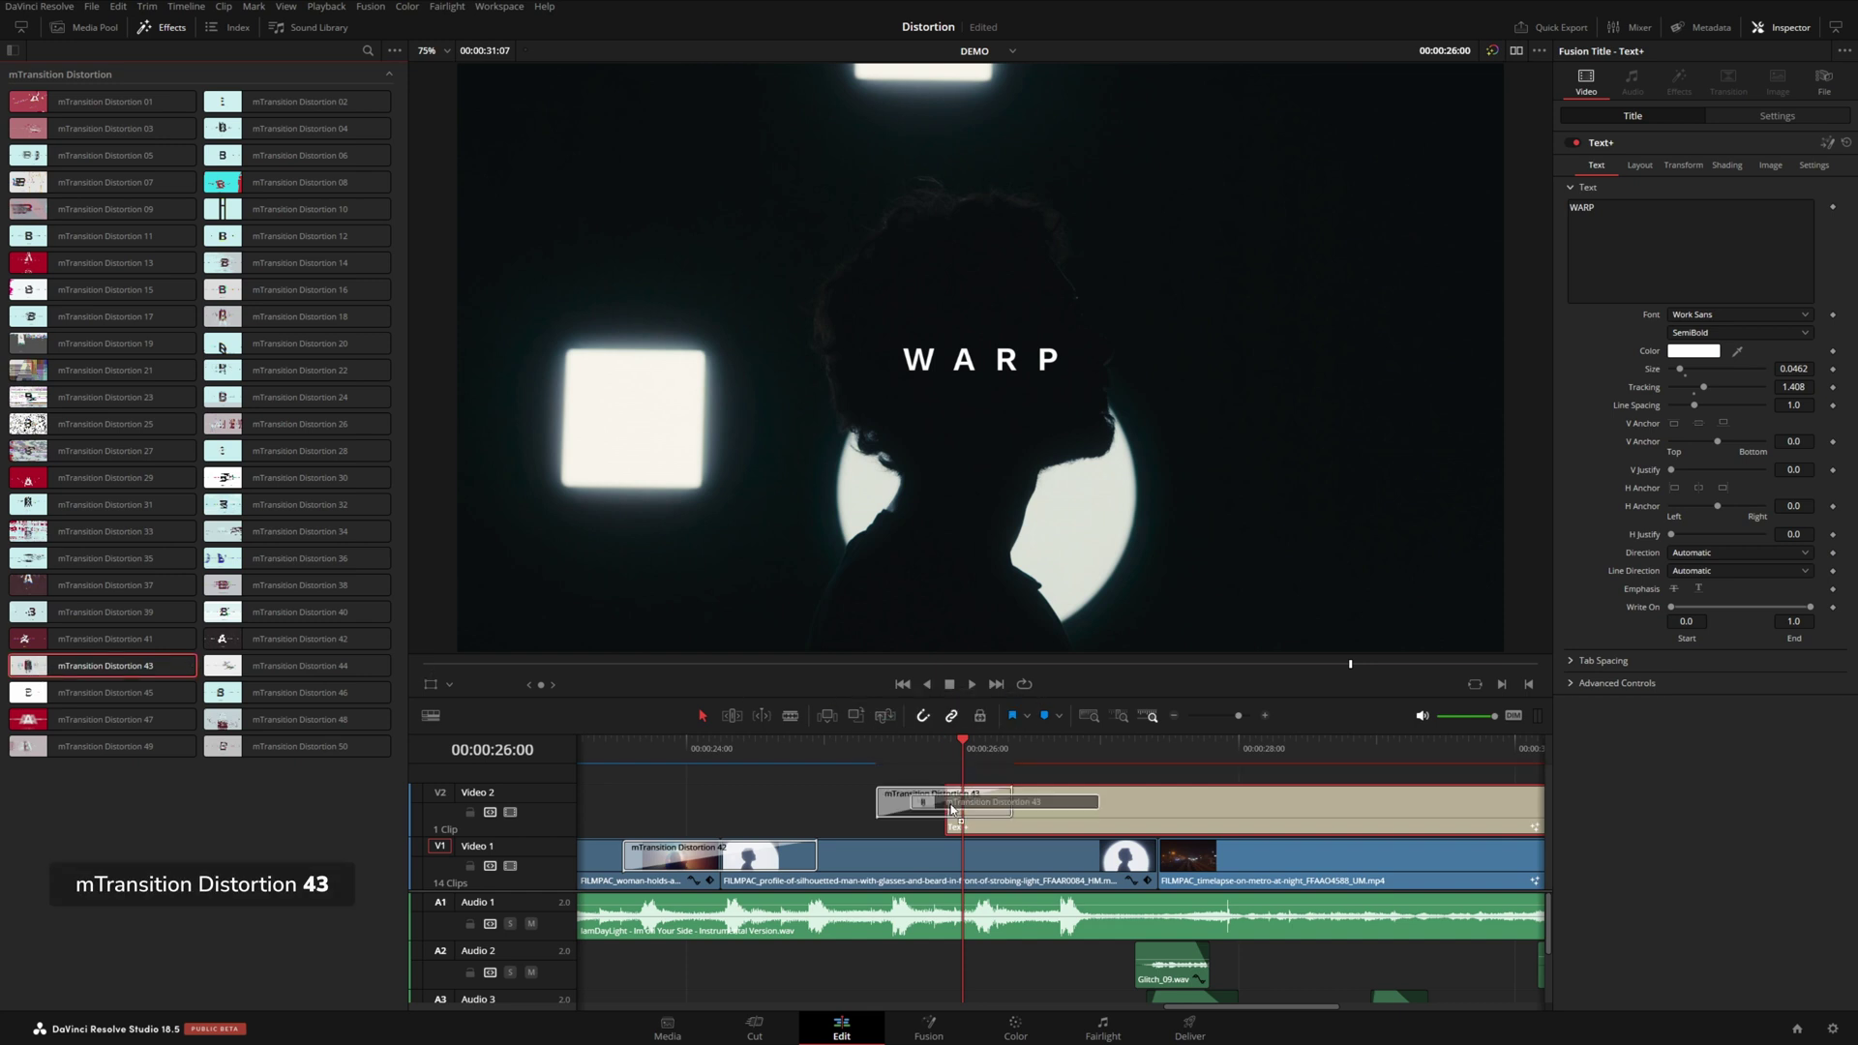
click(872, 750)
key(space)
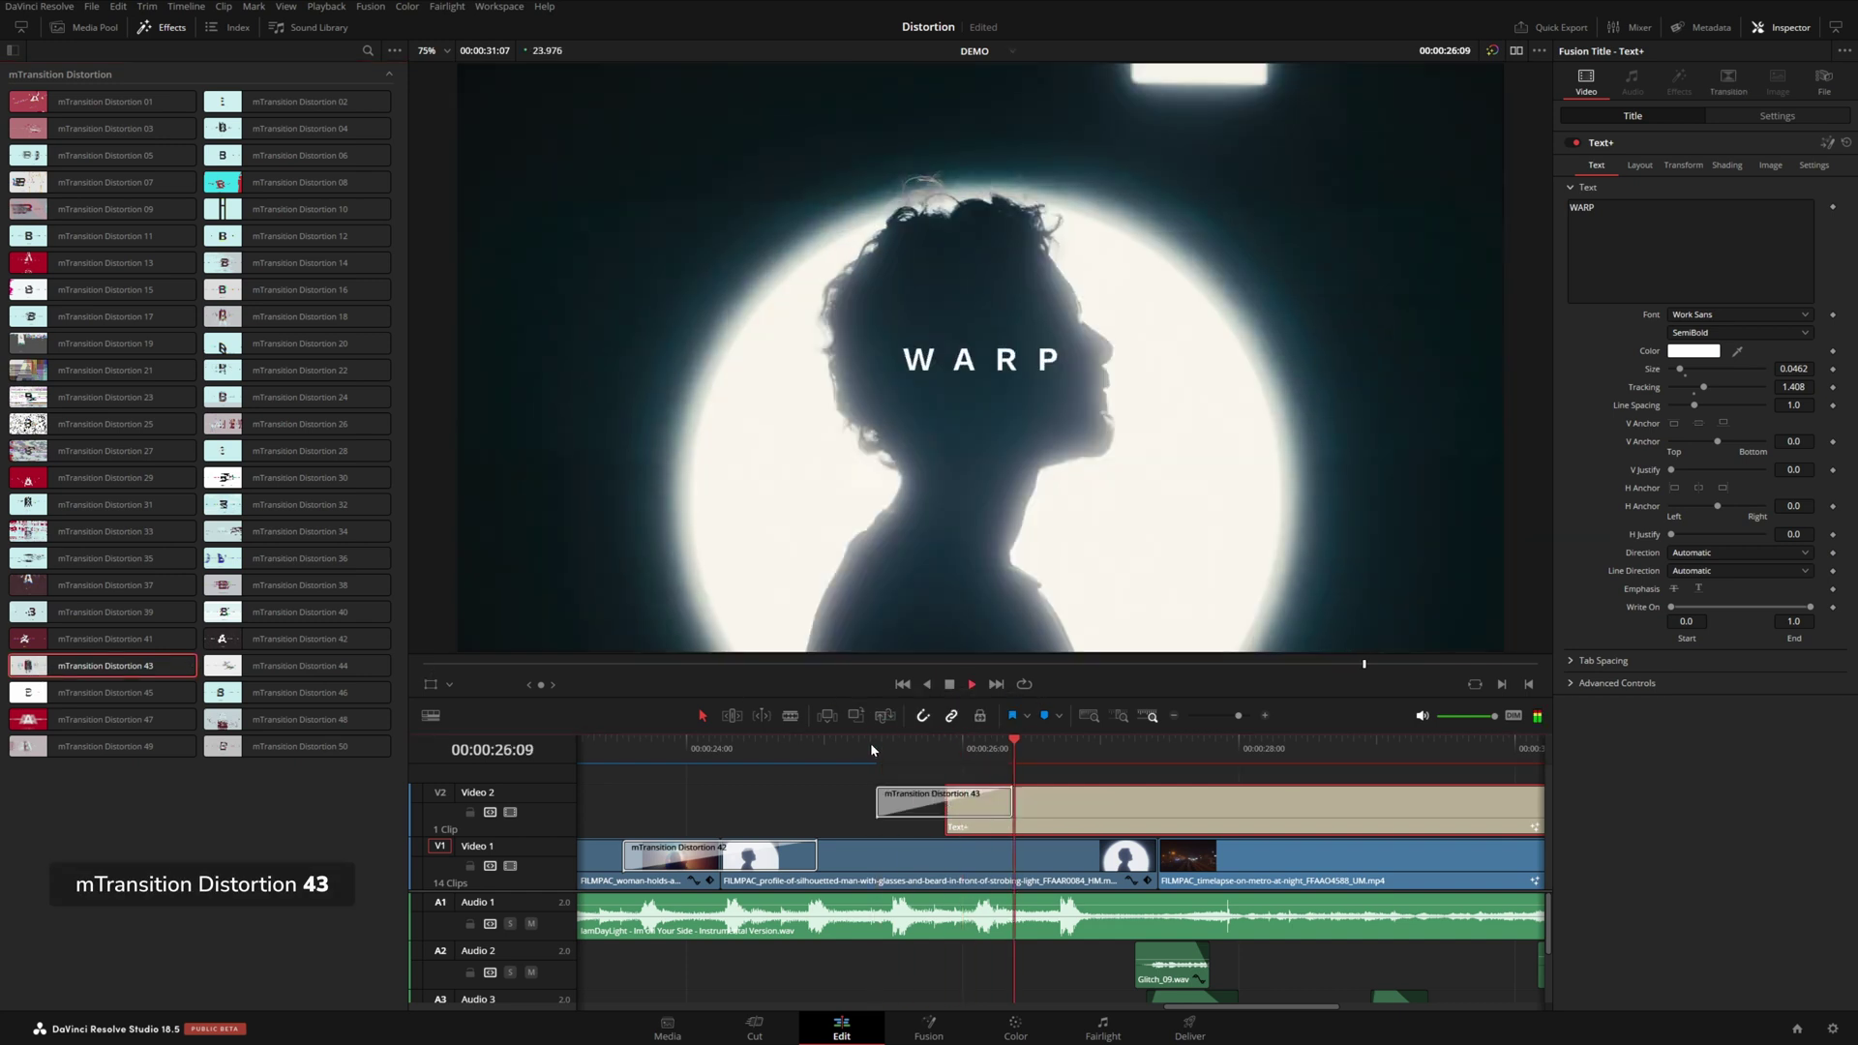
click(872, 750)
key(space)
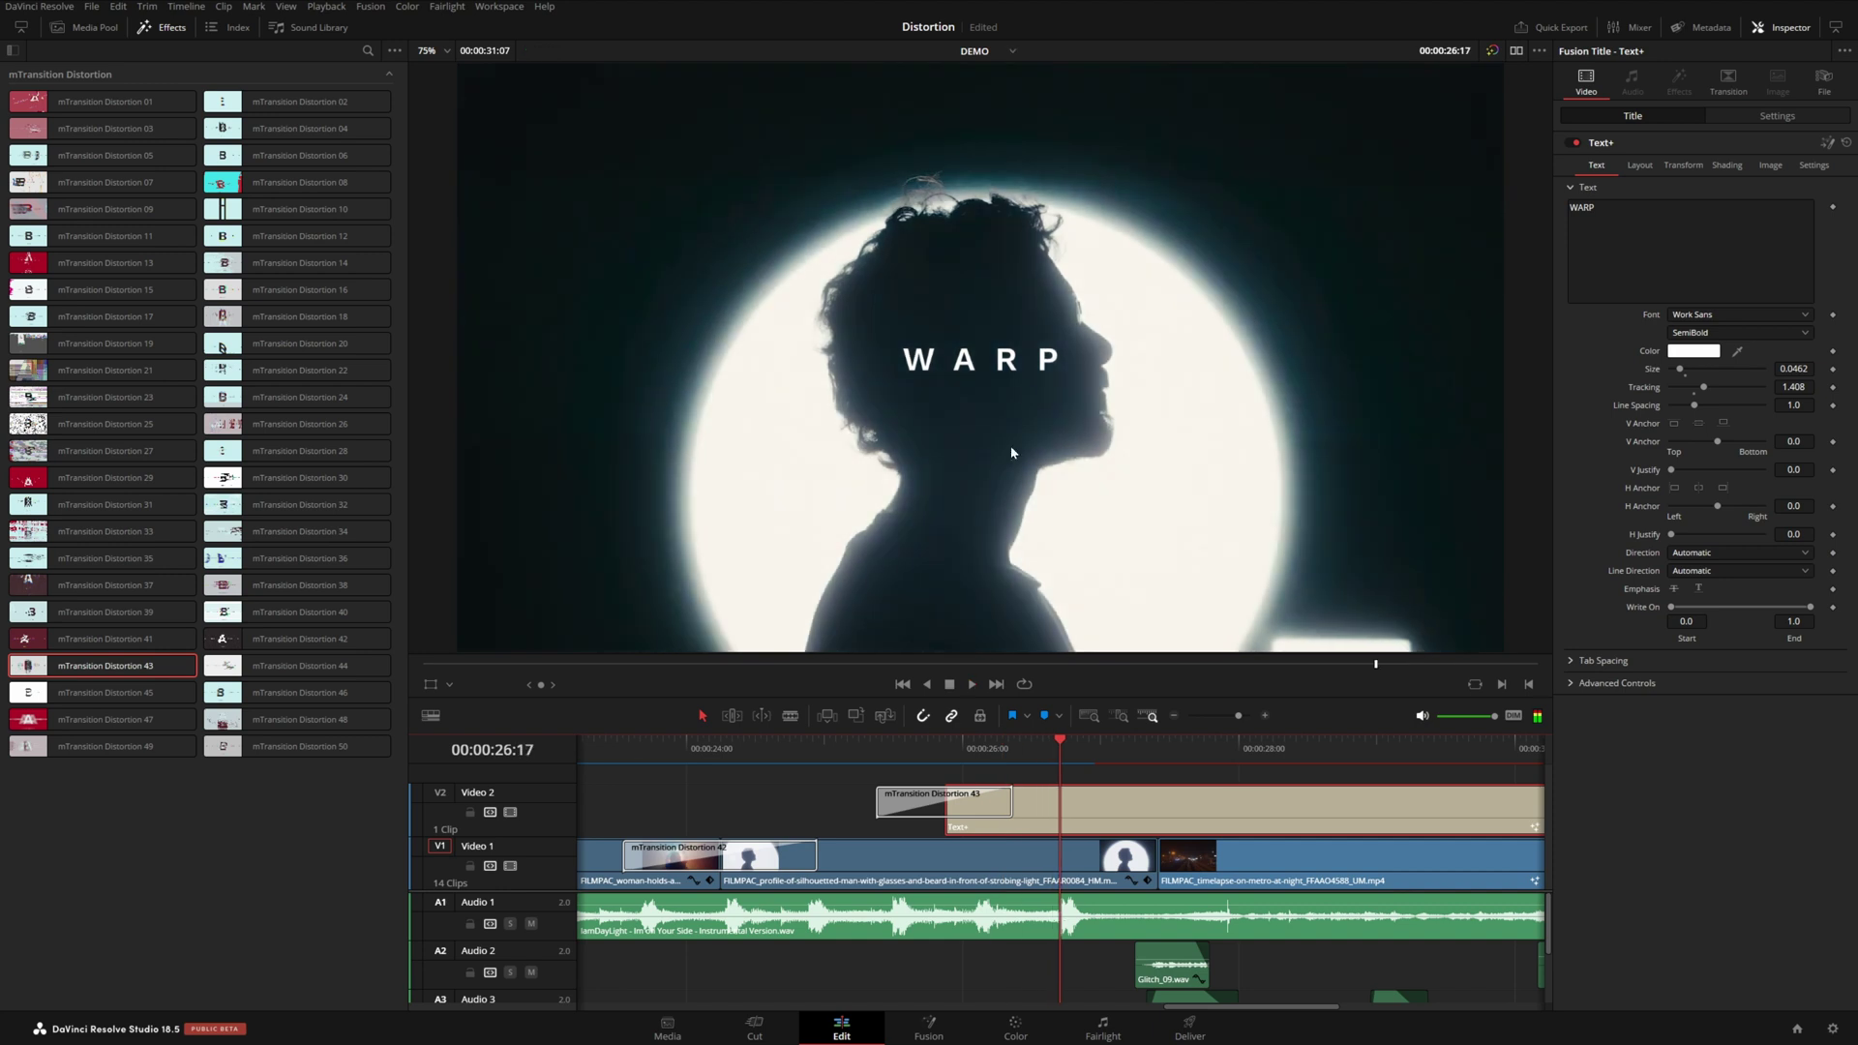
drag(888, 751, 1159, 750)
Change the second title to FRAGMENT, add Distortion 44 between the titles, and preview it
click(1185, 816)
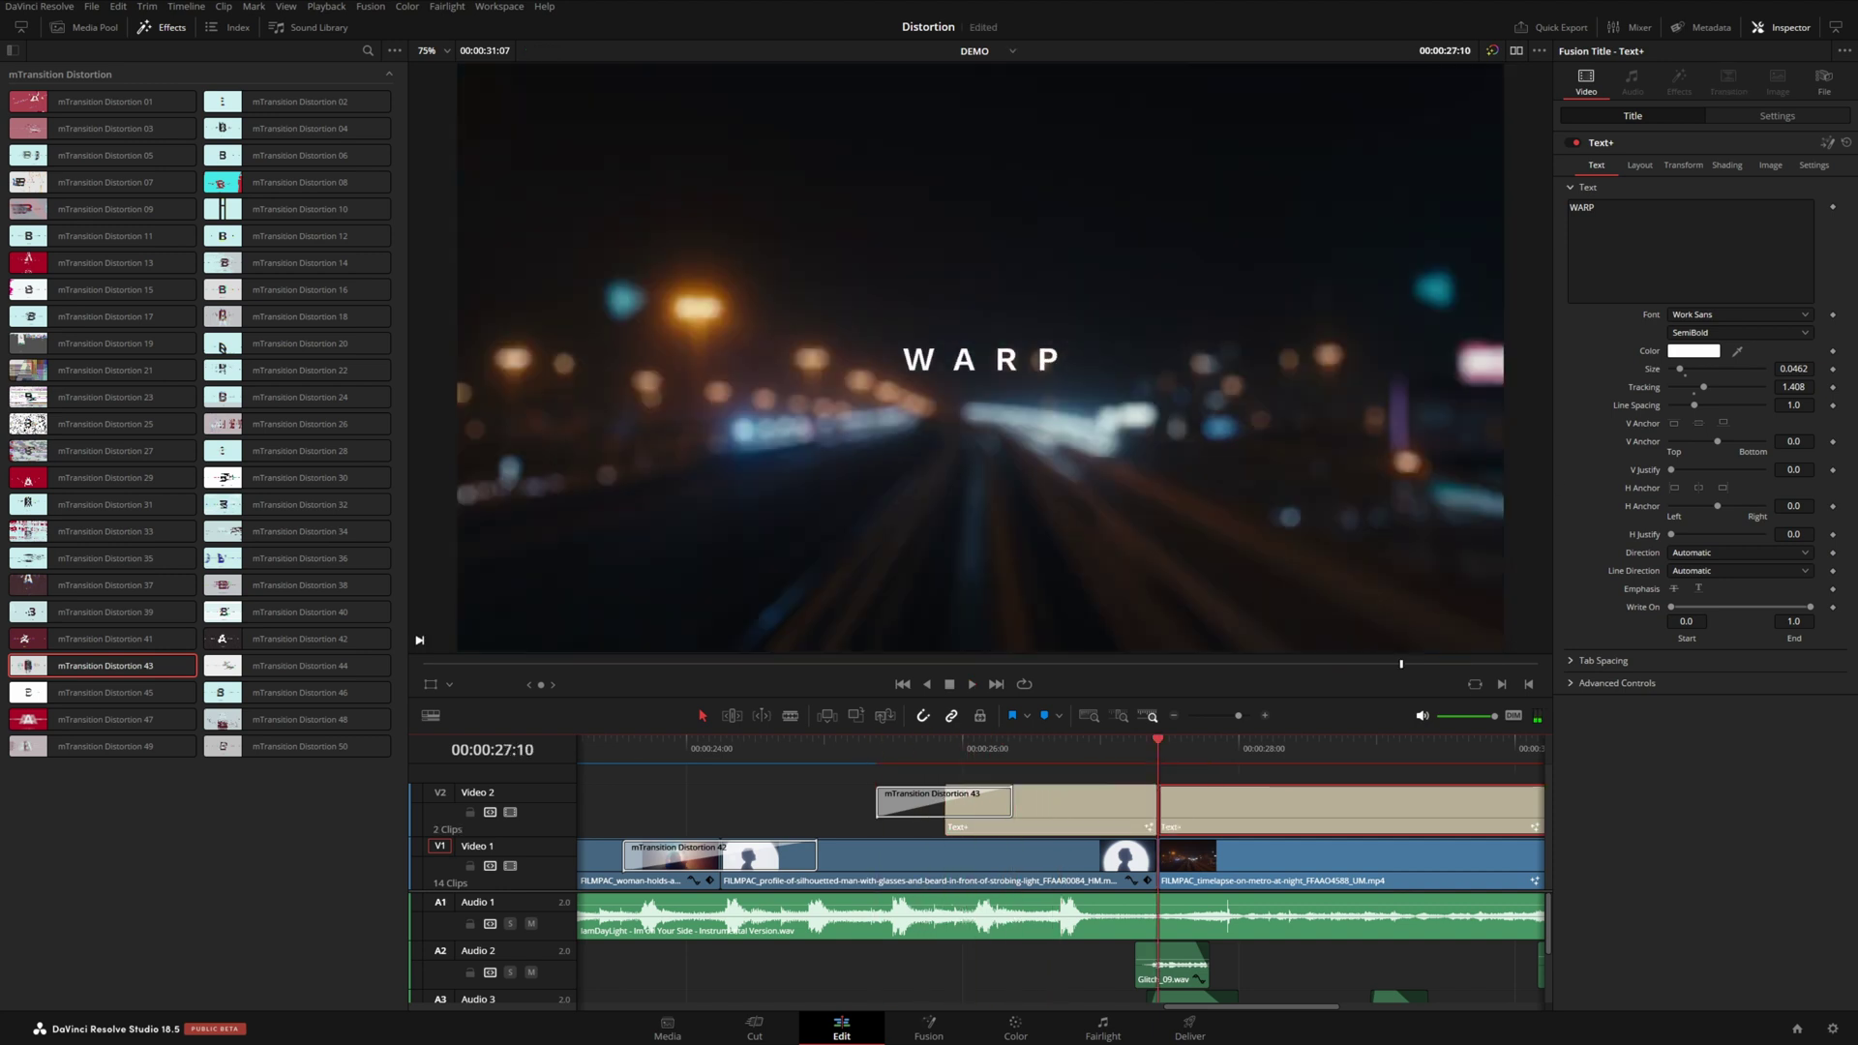
text(FRAGMENT)
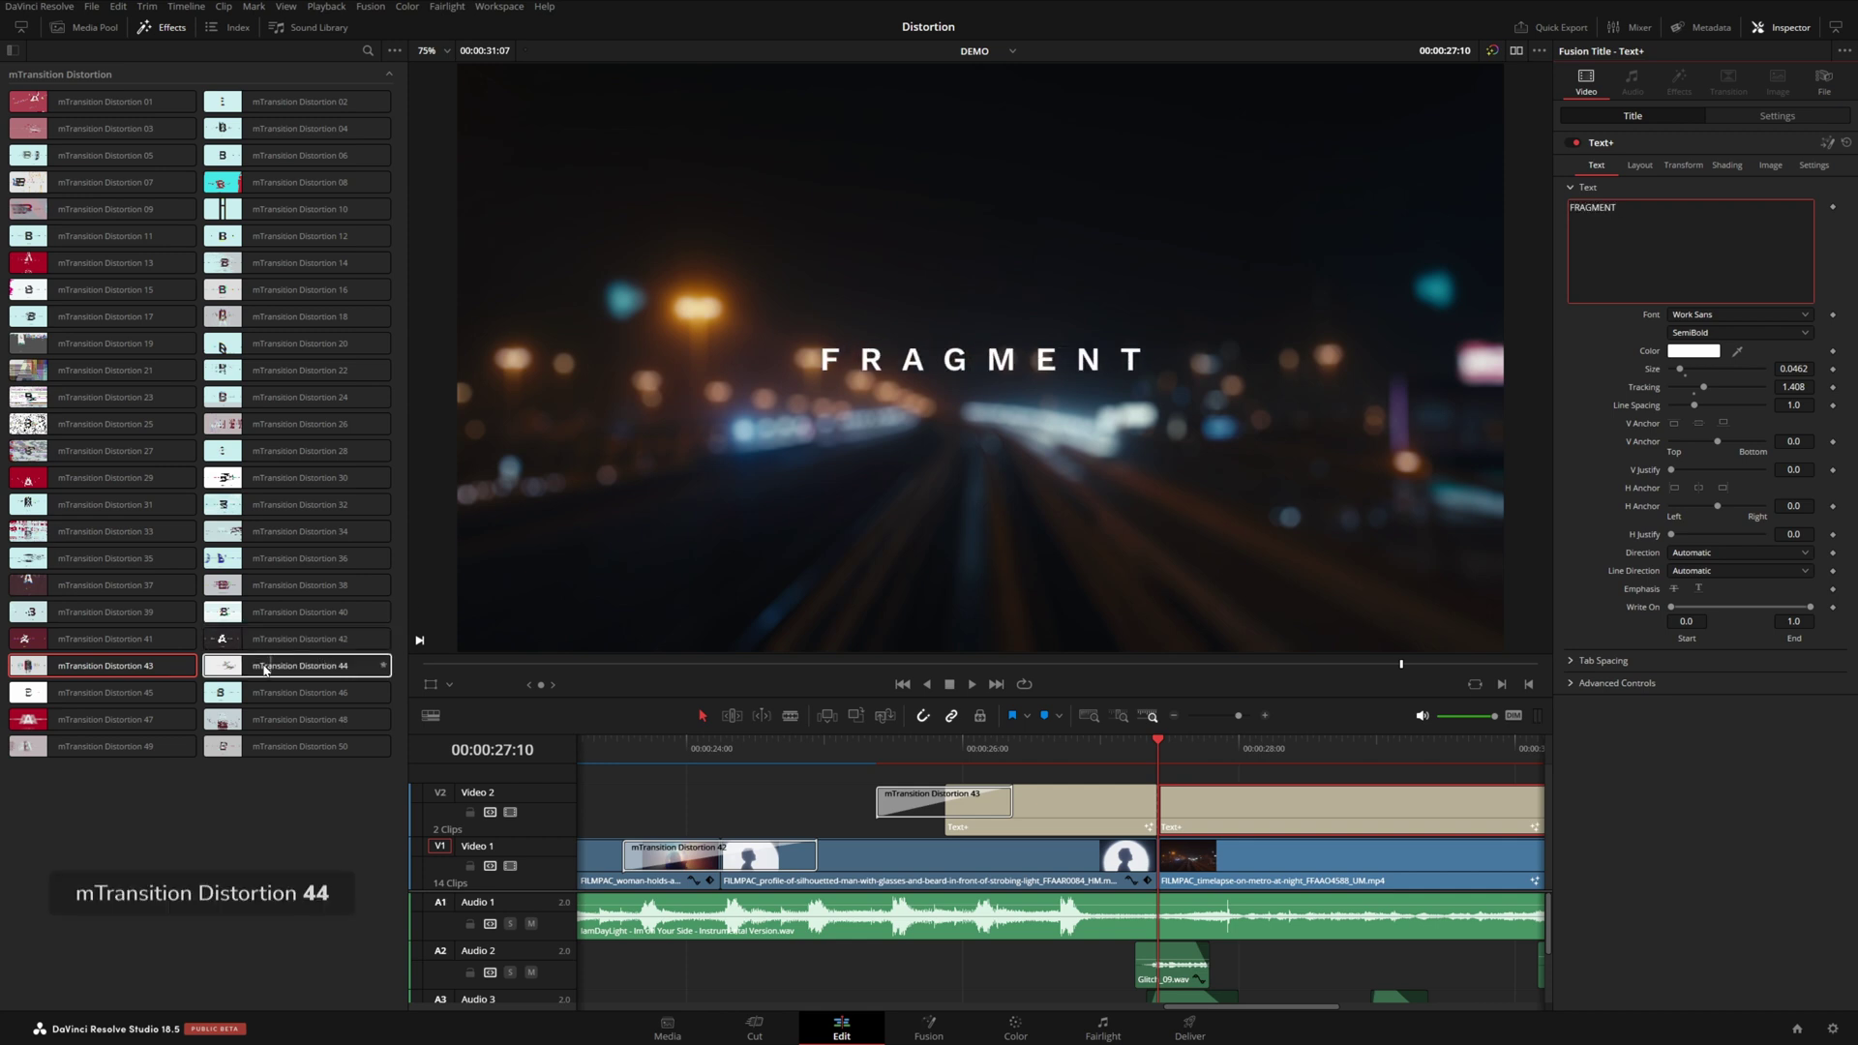
drag(261, 666, 1253, 755)
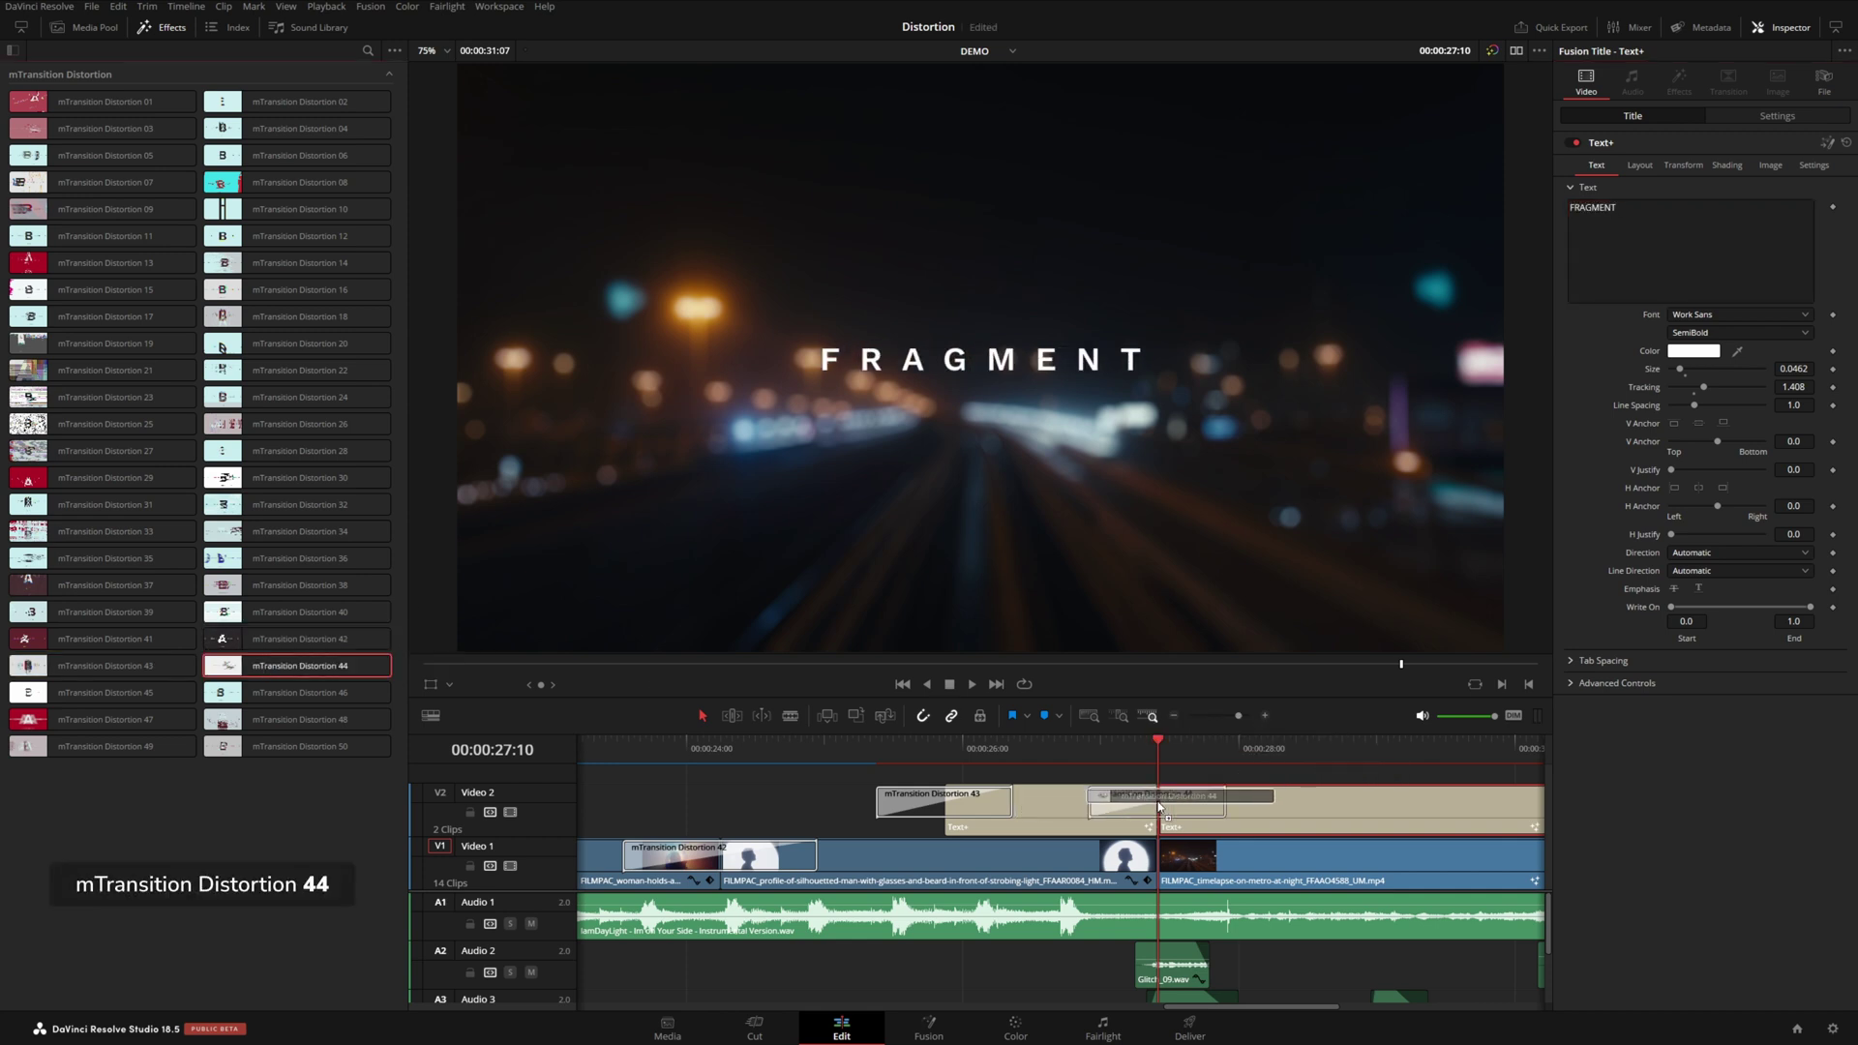
click(1090, 752)
key(slash)
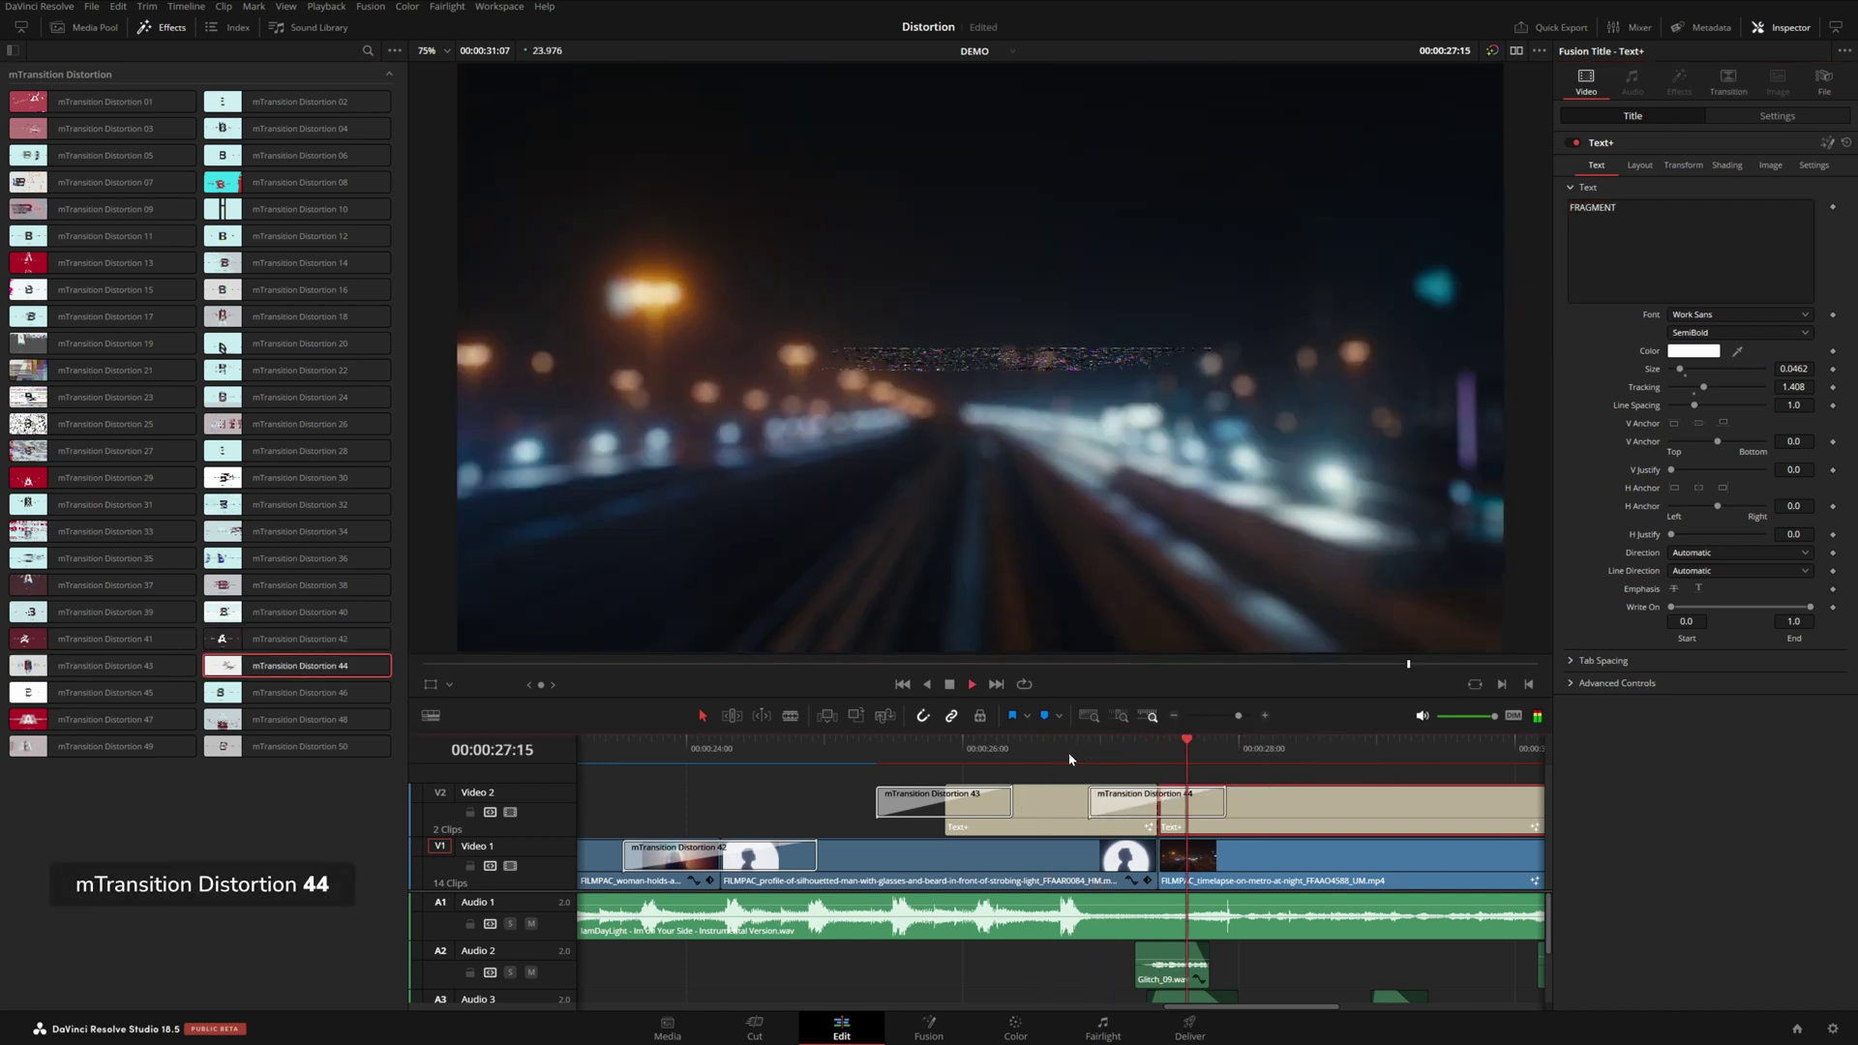
key(space)
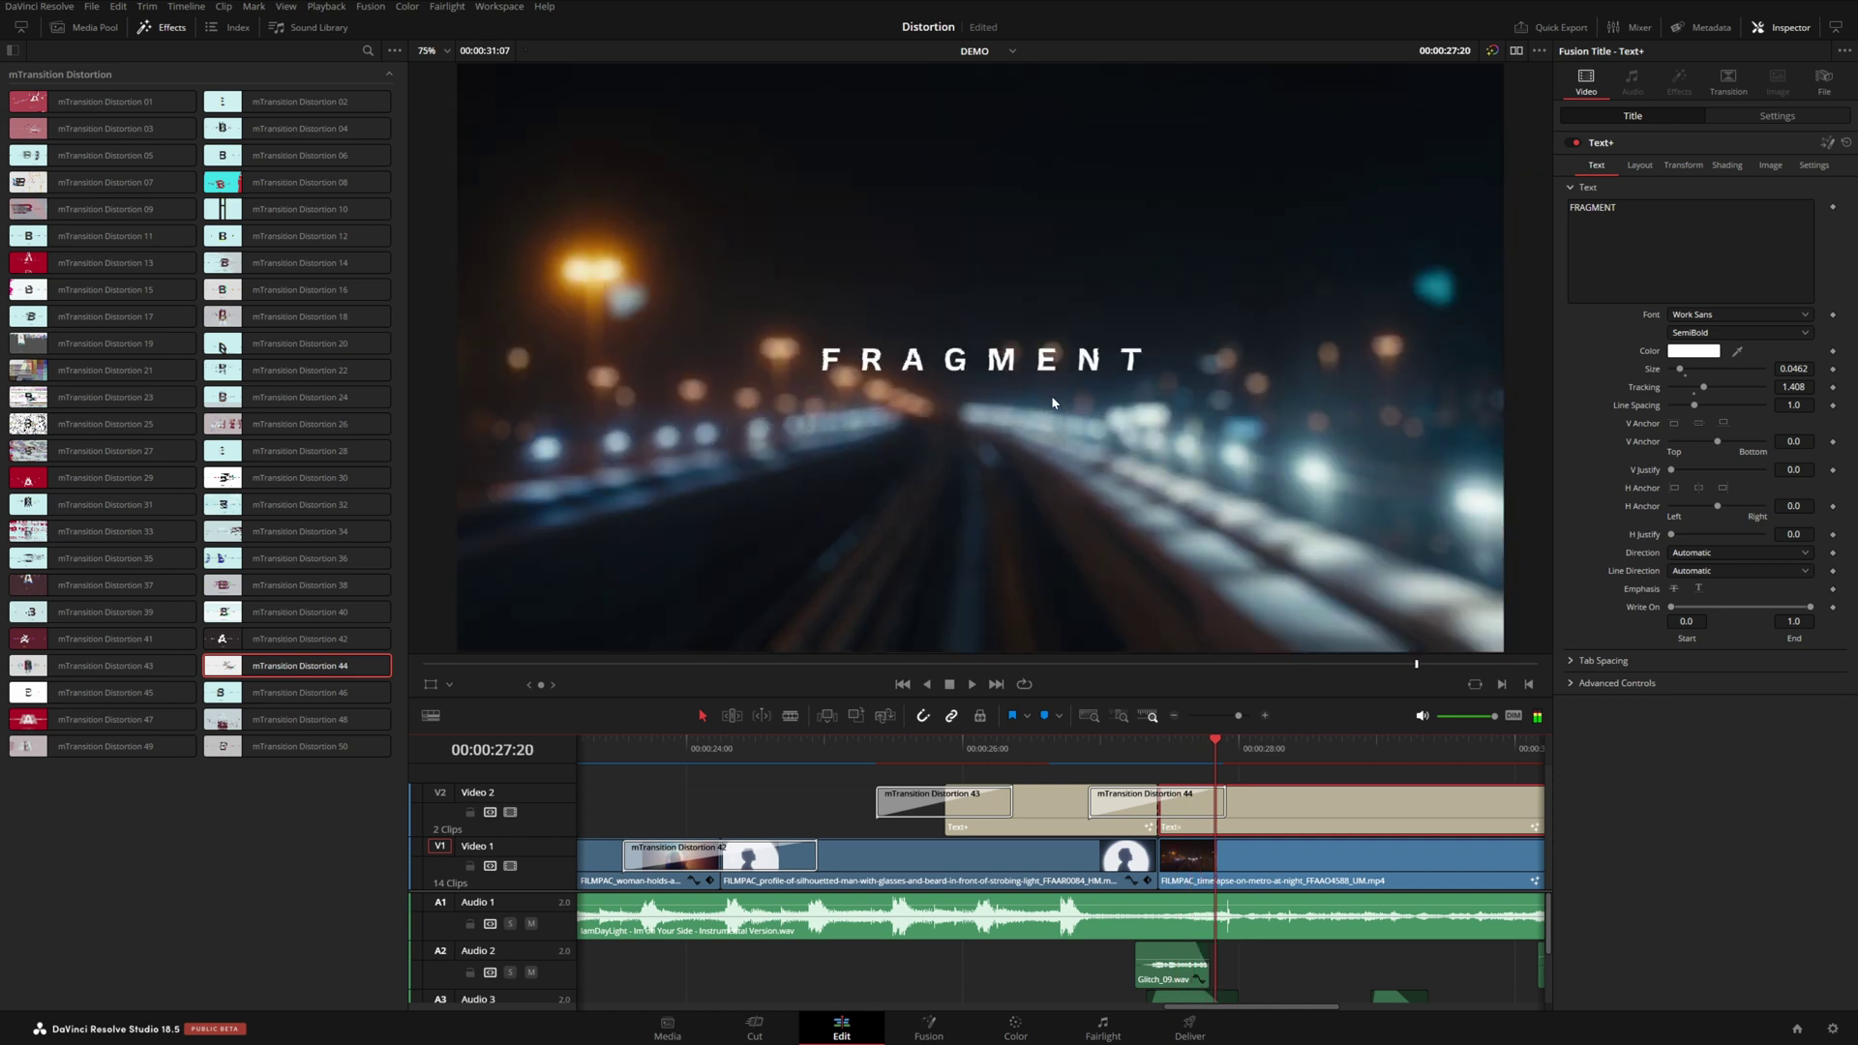
Add Distortion 18 at the silhouette-to-metro cut, shift it slightly later, preview, and split the title clip
click(1114, 751)
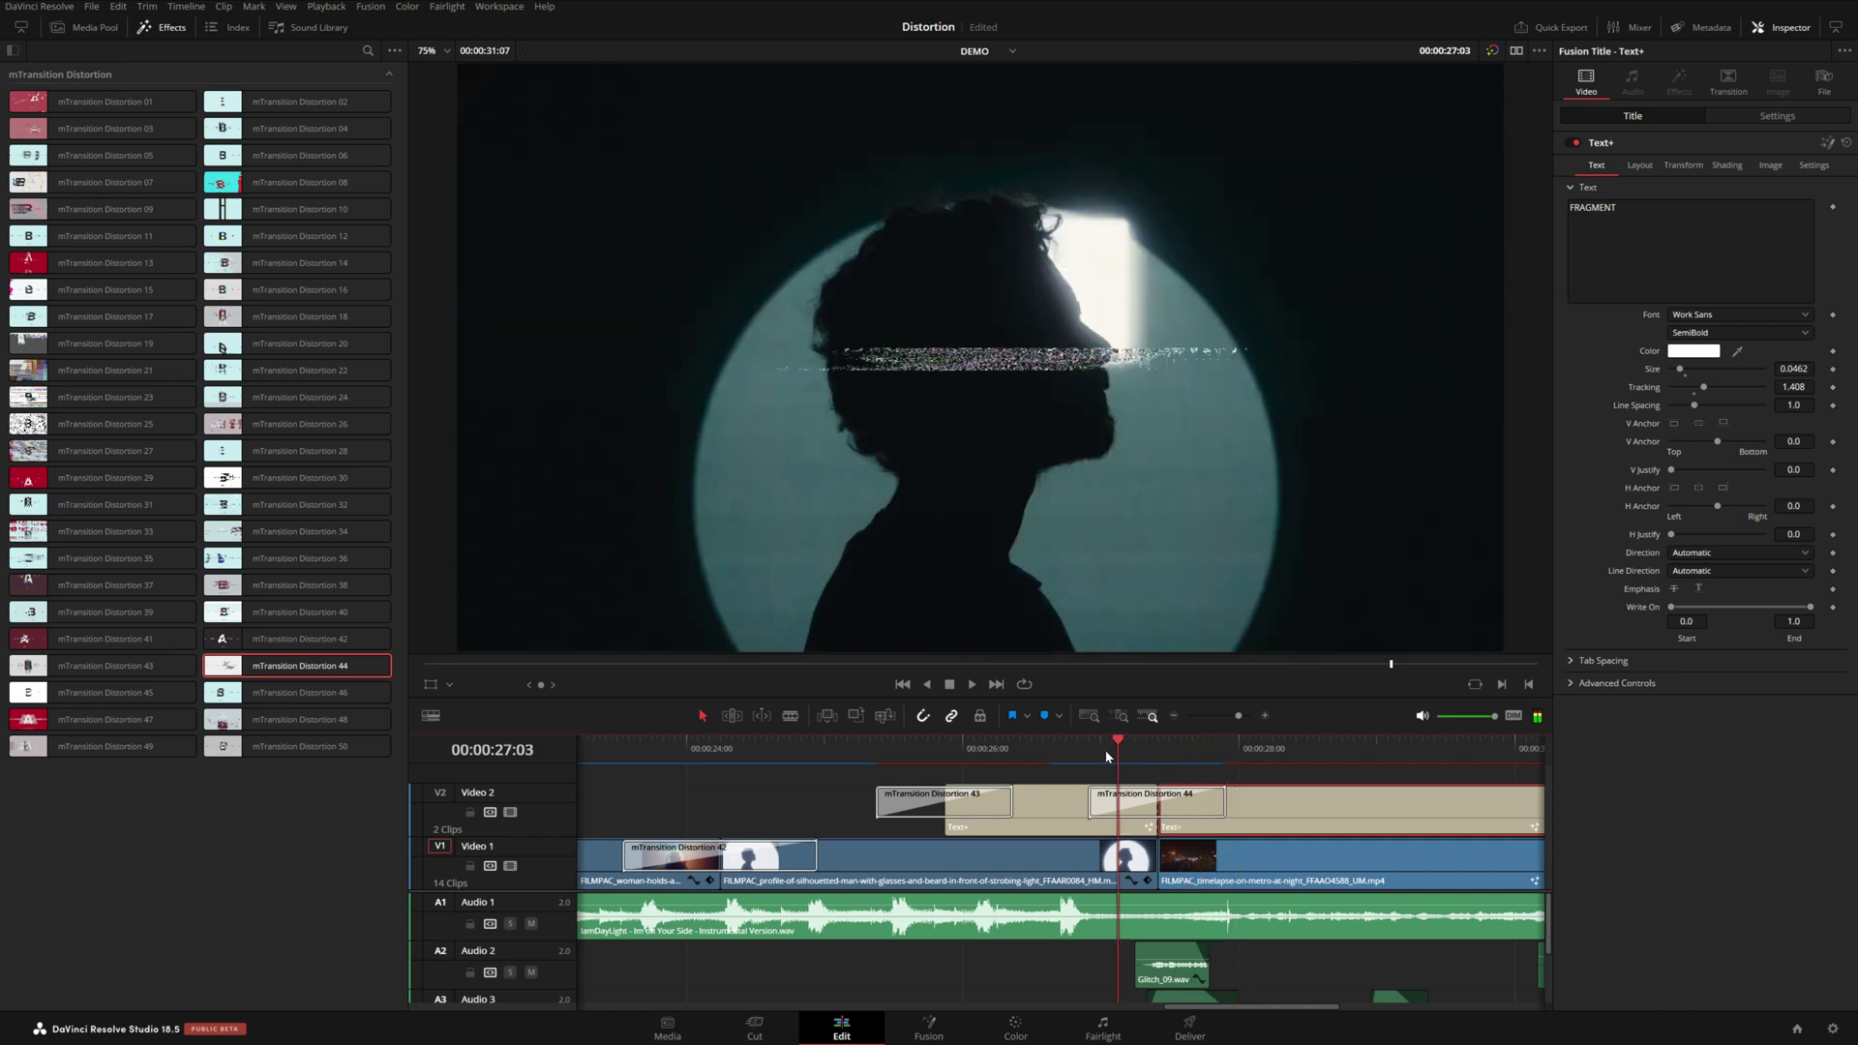
drag(314, 314, 1163, 851)
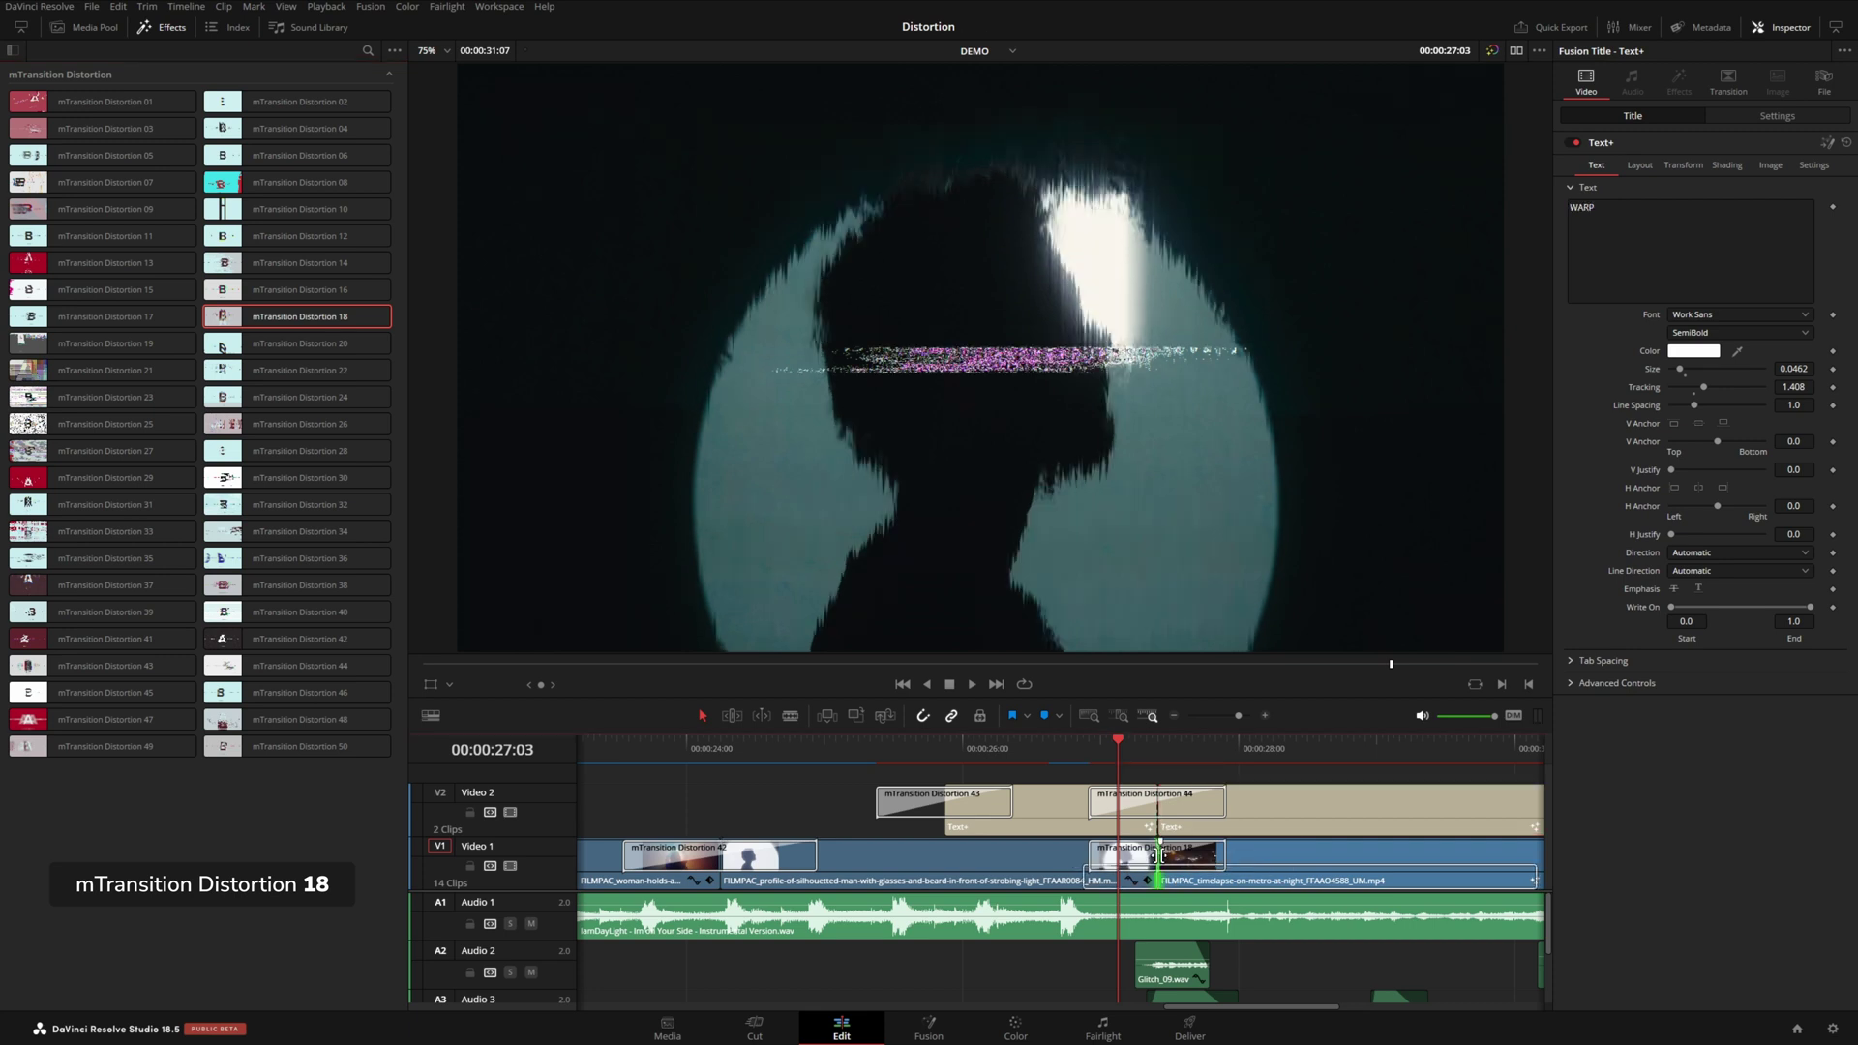
drag(1160, 856, 1181, 856)
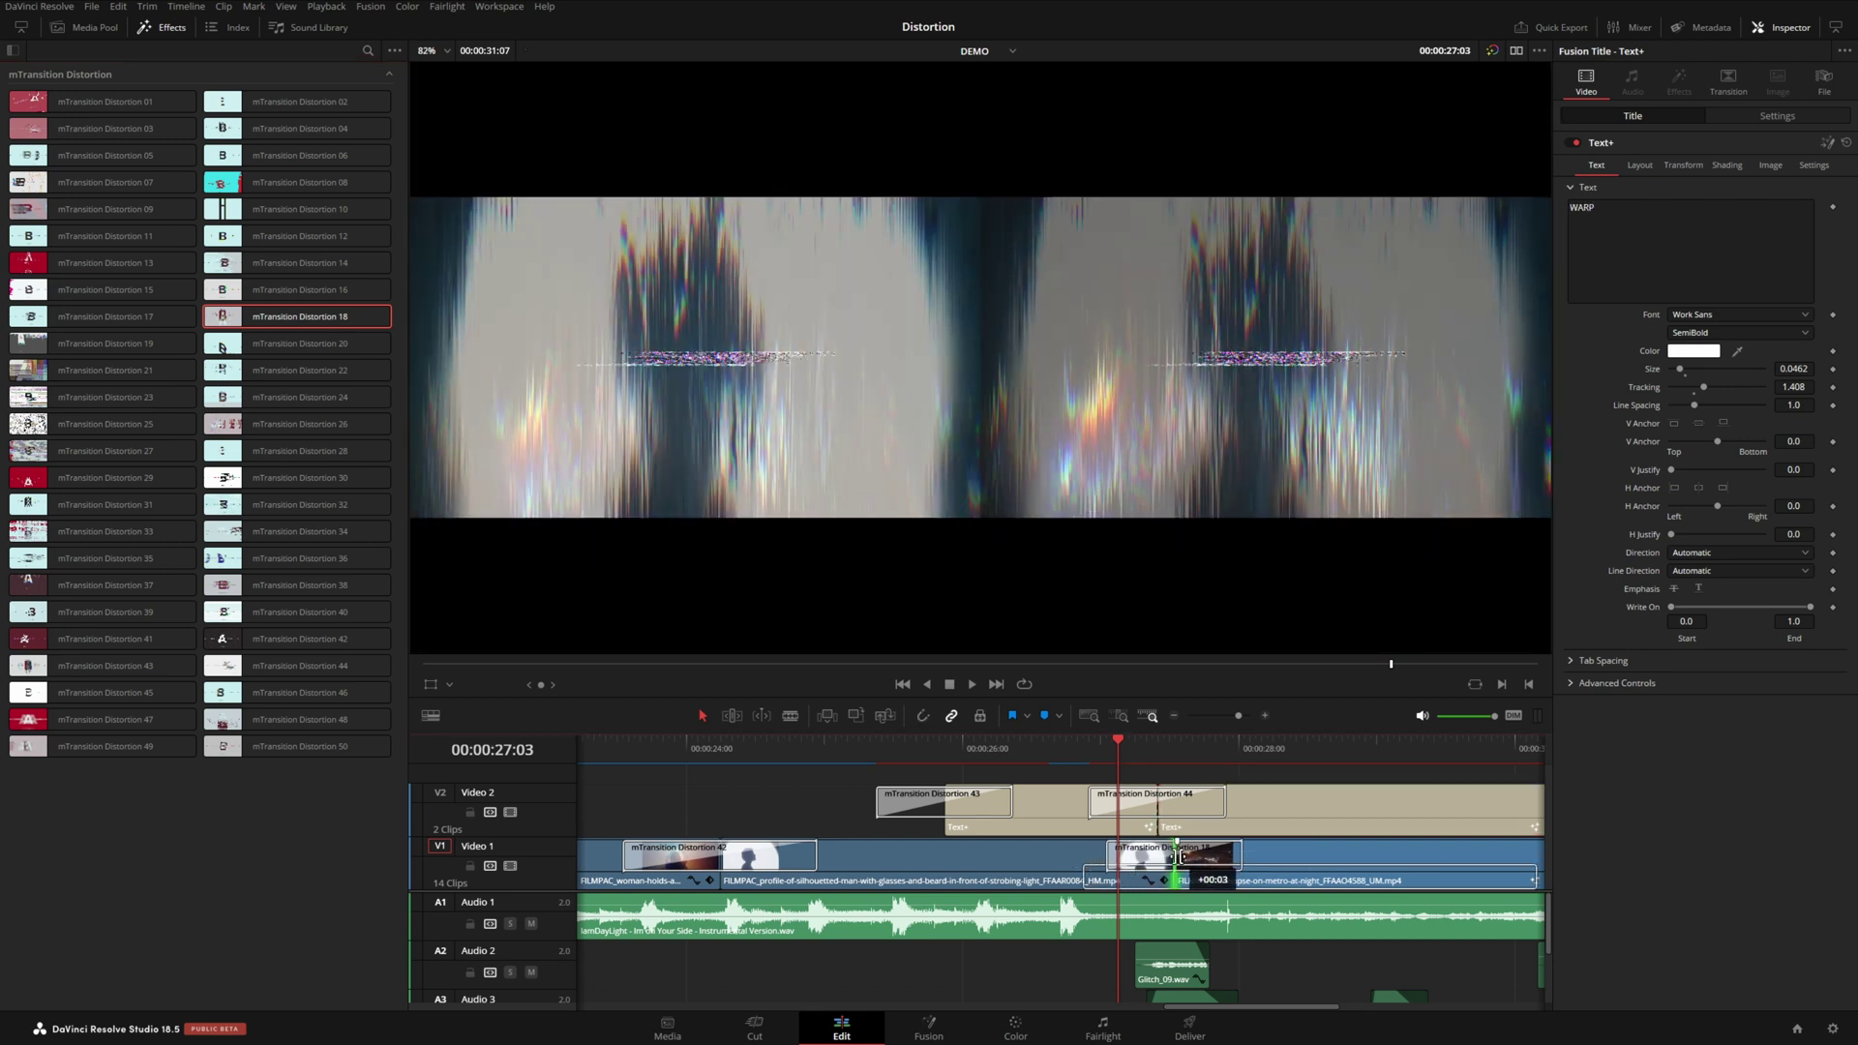
click(1082, 746)
key(space)
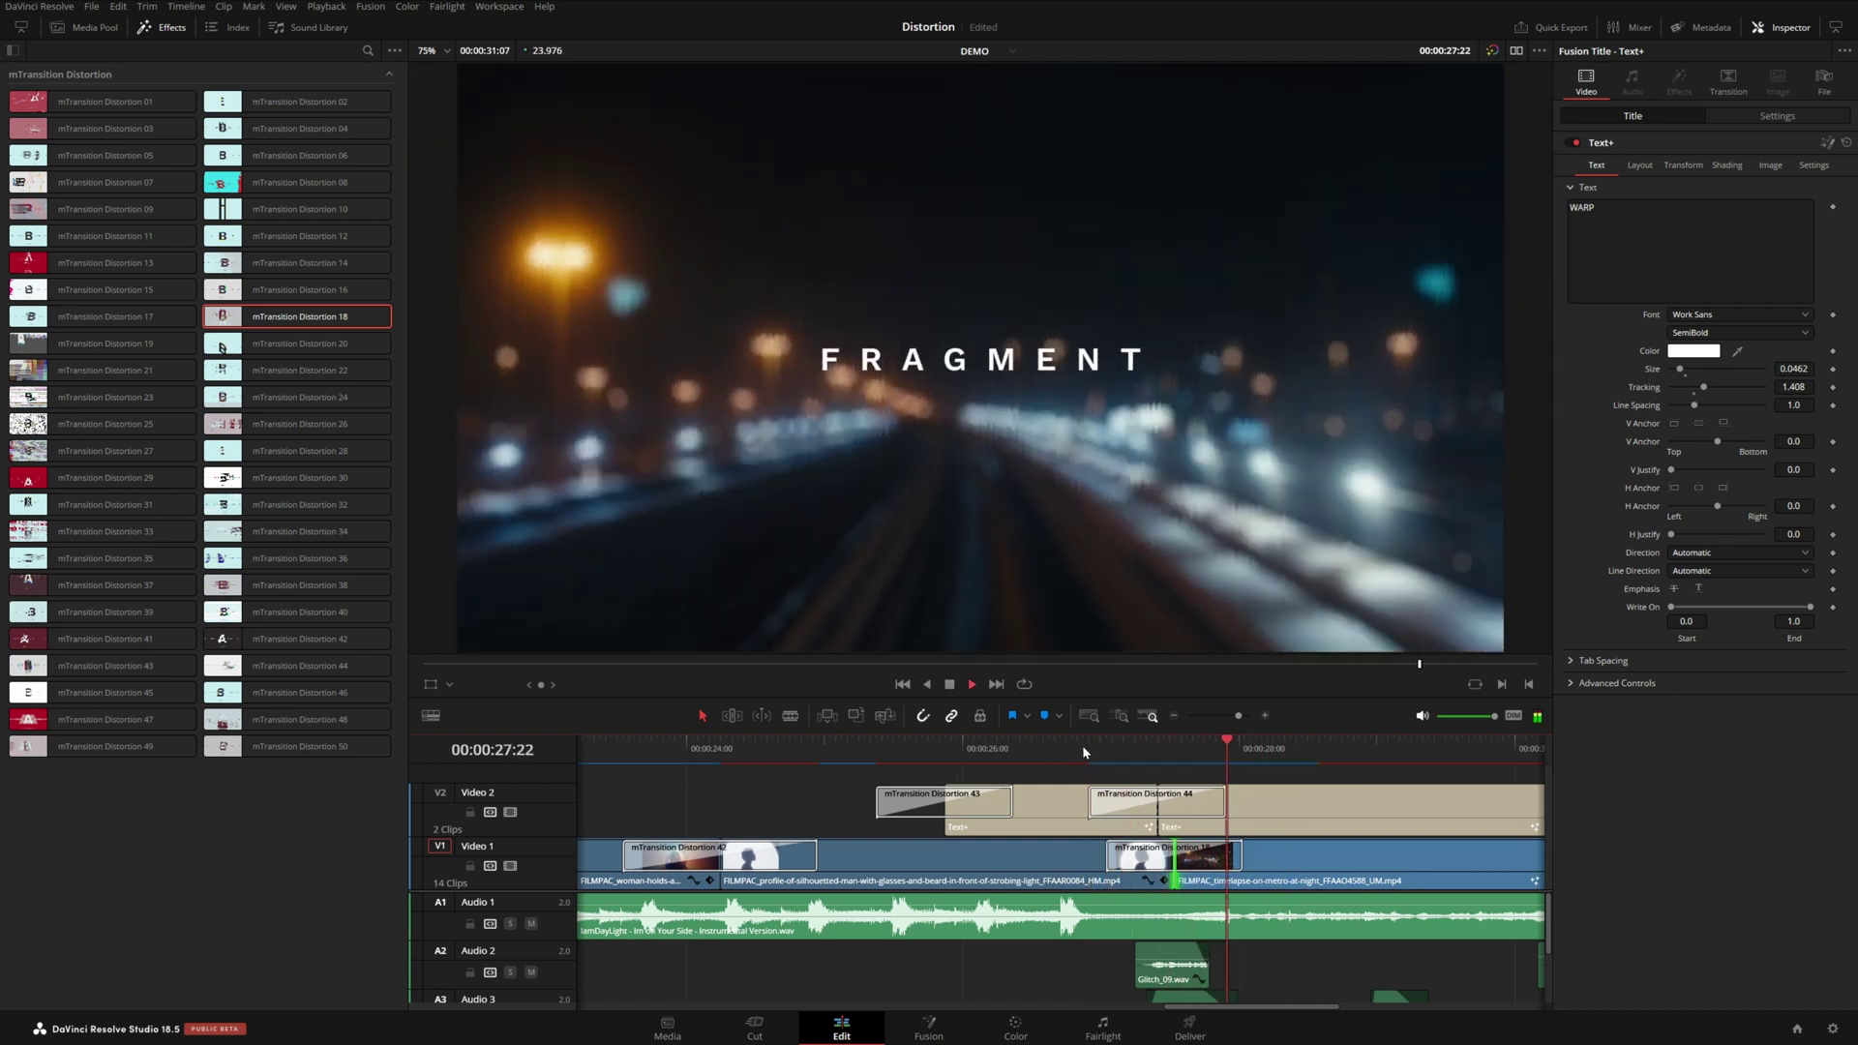
click(1082, 746)
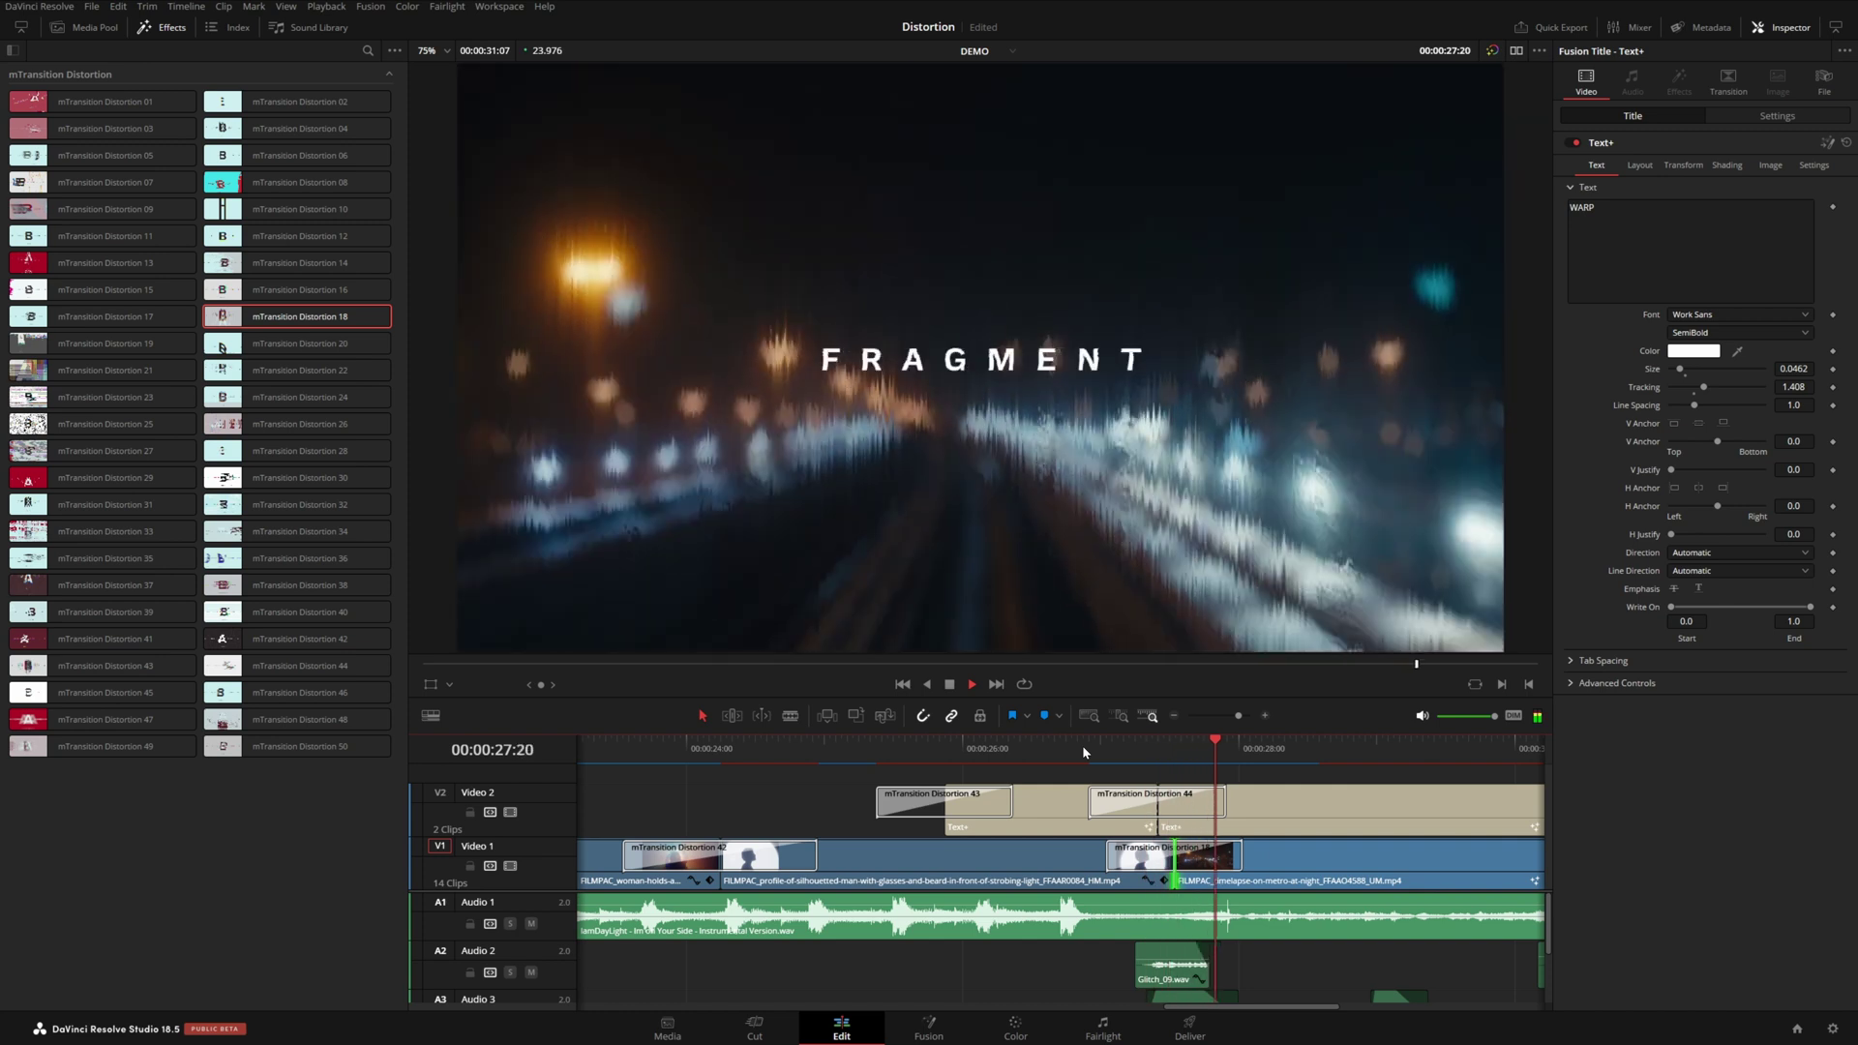
key(space)
click(1124, 805)
key(ctrl+b)
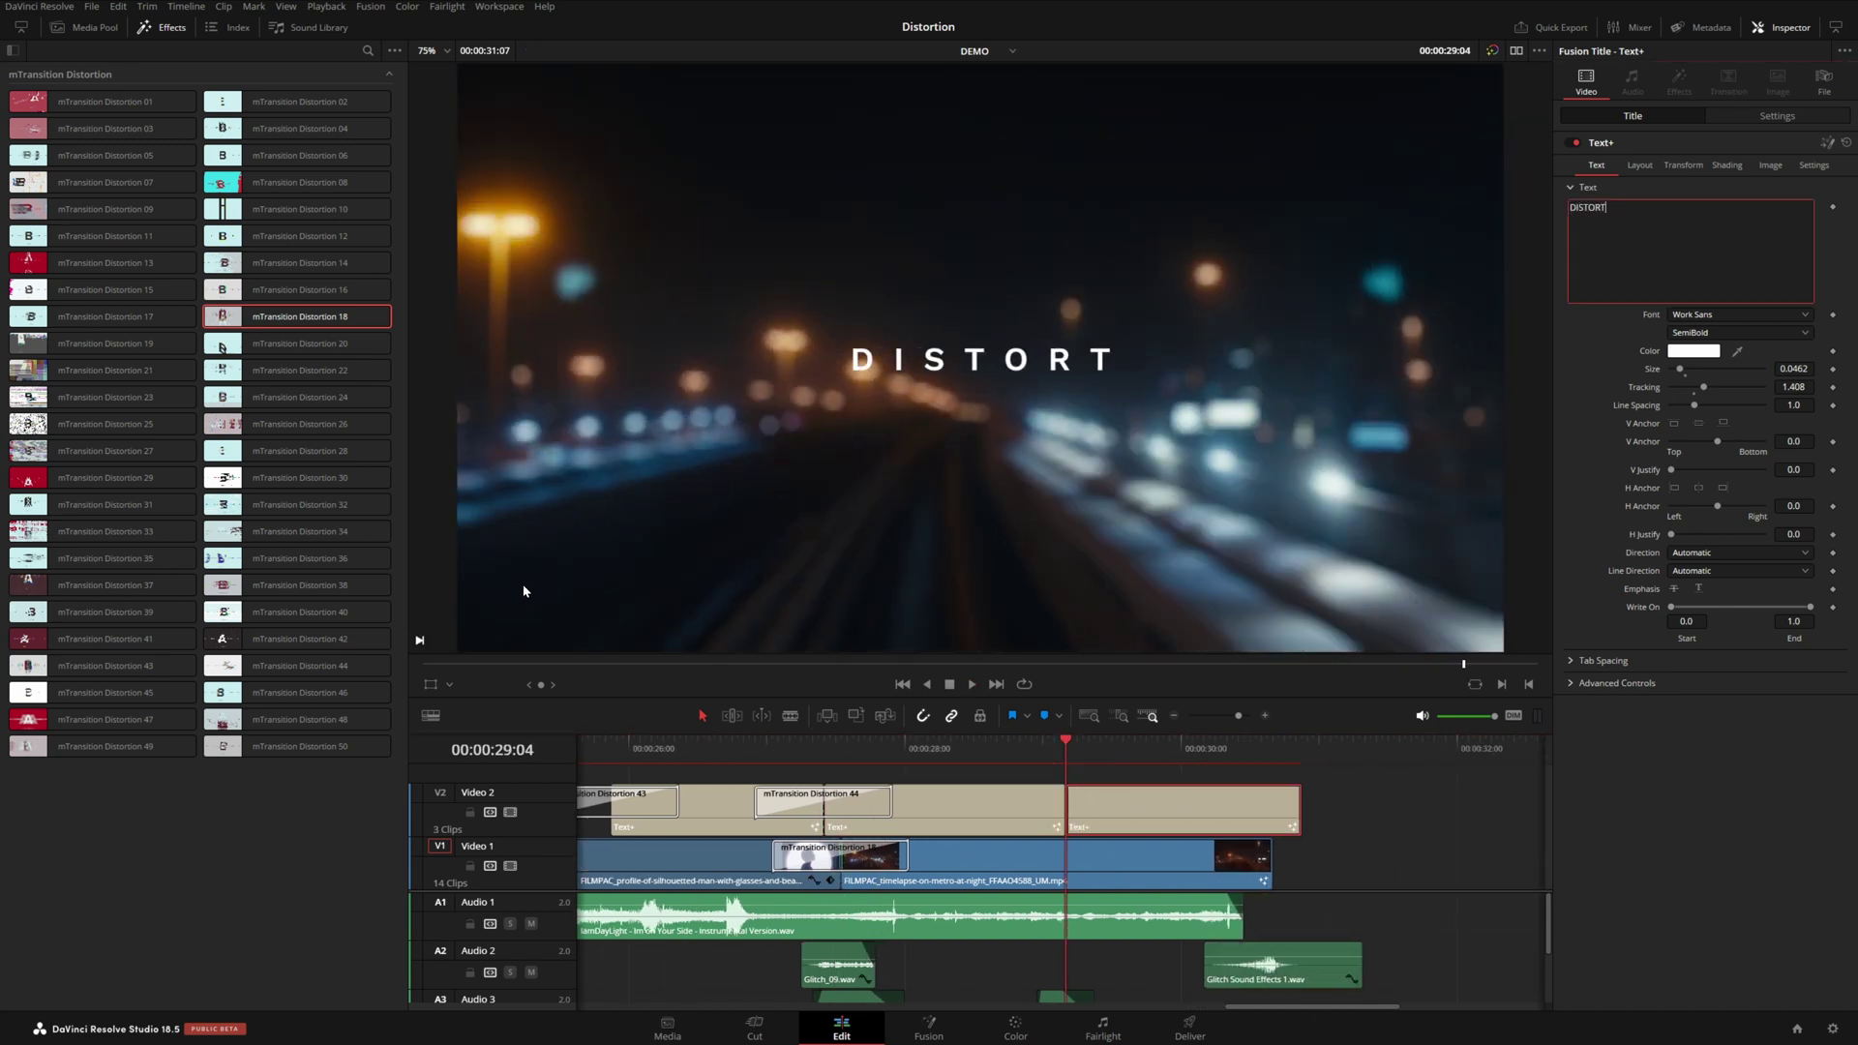
Add Distortion 38 before the DISTORT title and Distortion 34 at the metro footage's end, previewing both
drag(297, 585, 1064, 805)
key(space)
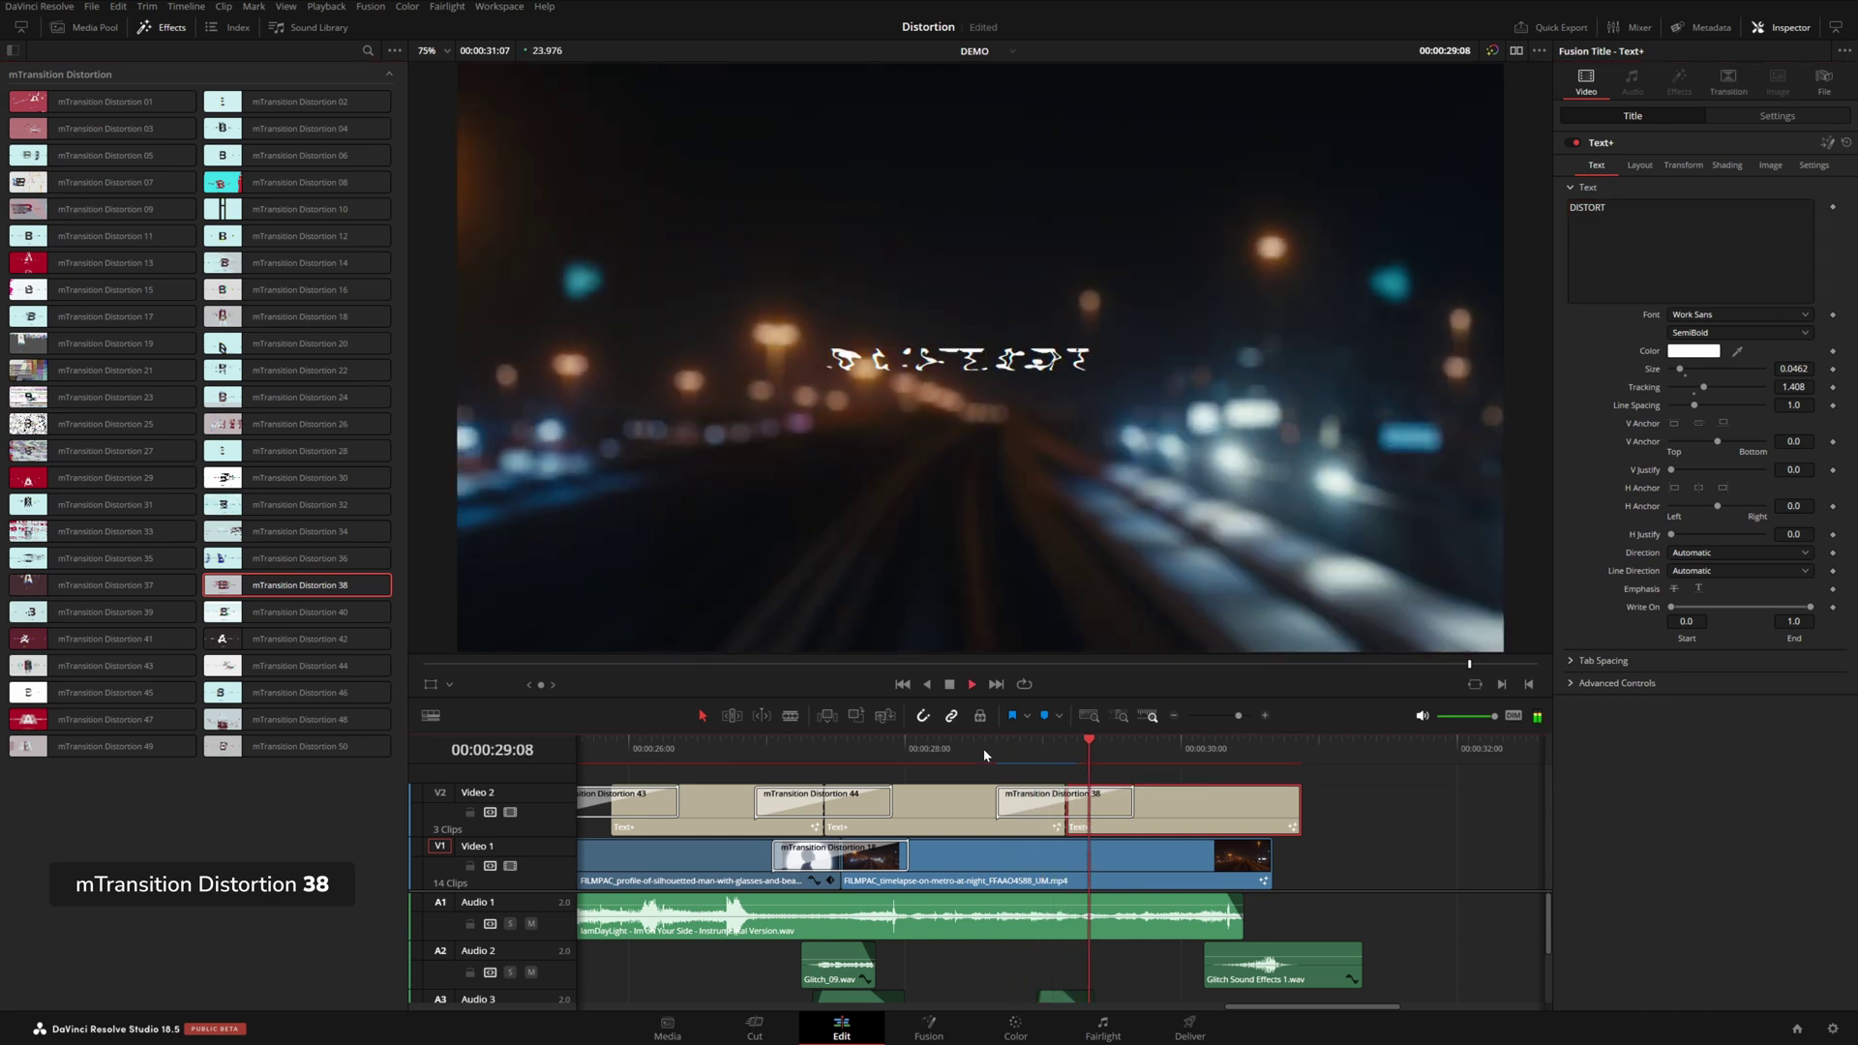
key(space)
drag(310, 531, 1265, 854)
key(space)
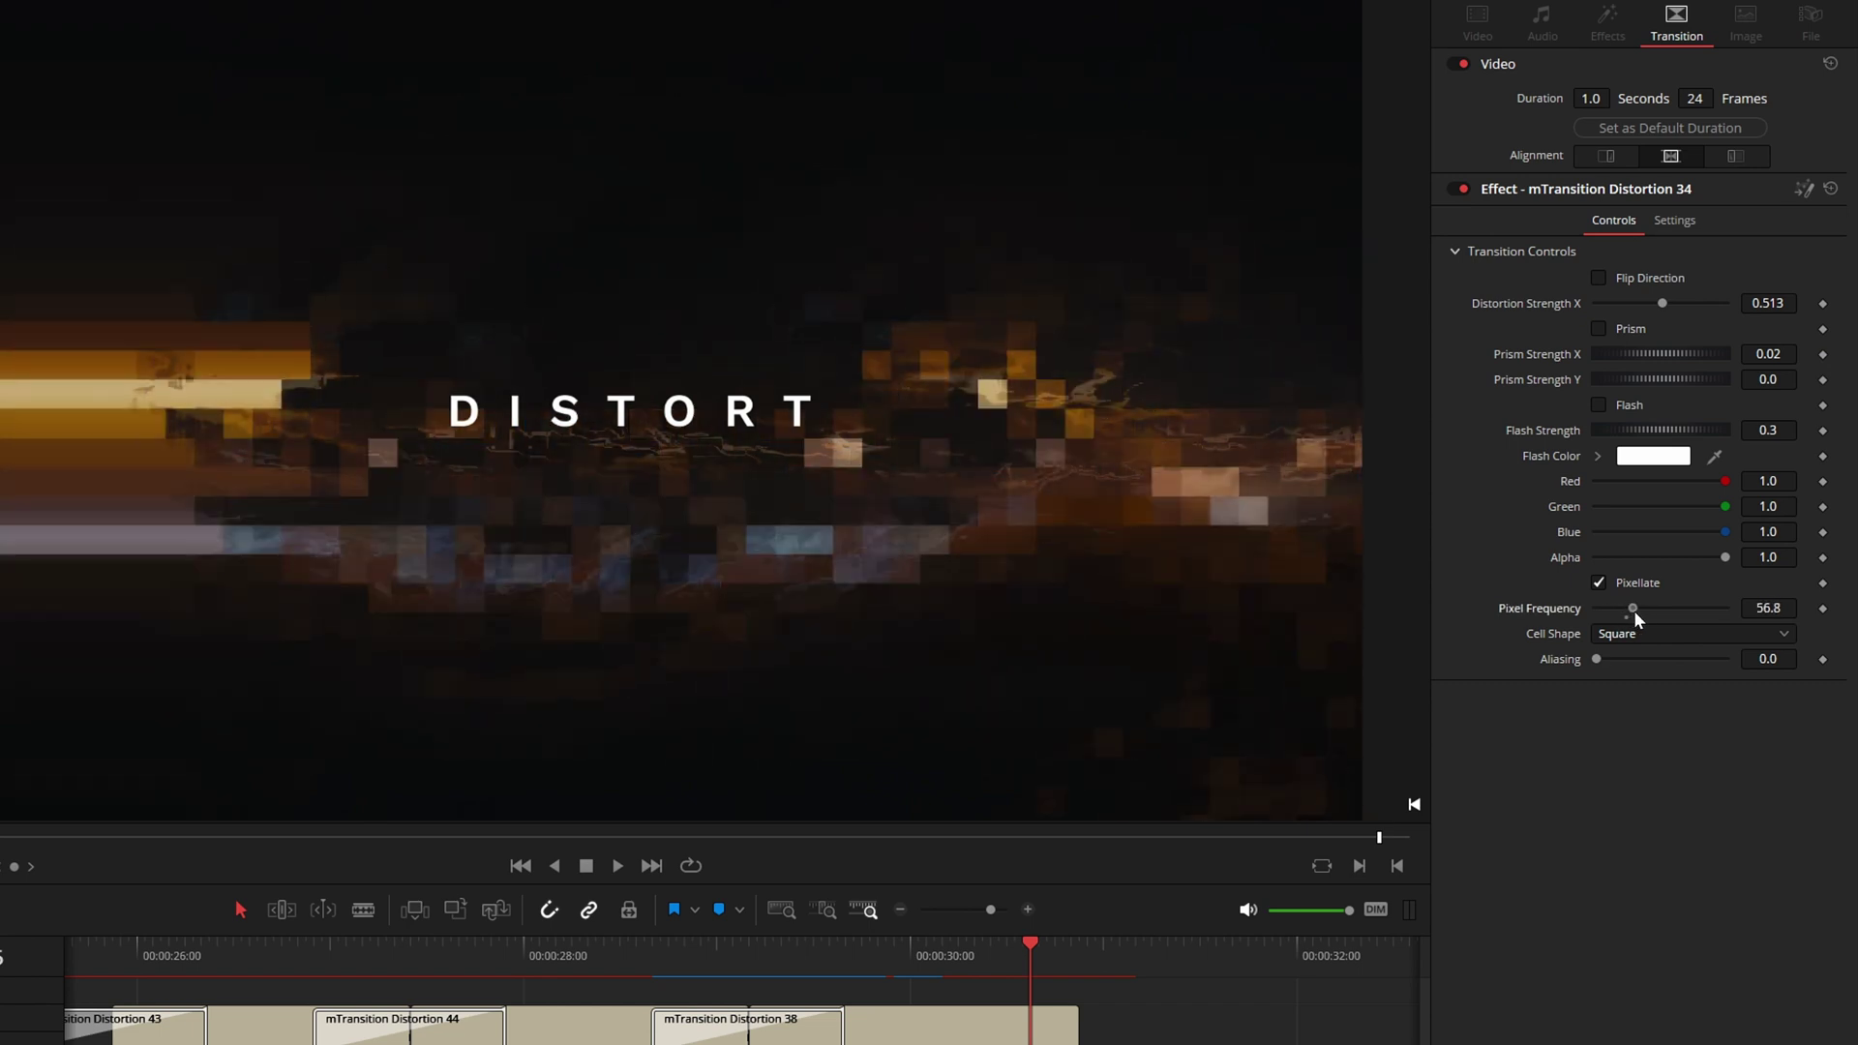
Set Distortion 34's Cell Shape to Triangle and Pixel Frequency to 26.9, then replay it
click(1606, 631)
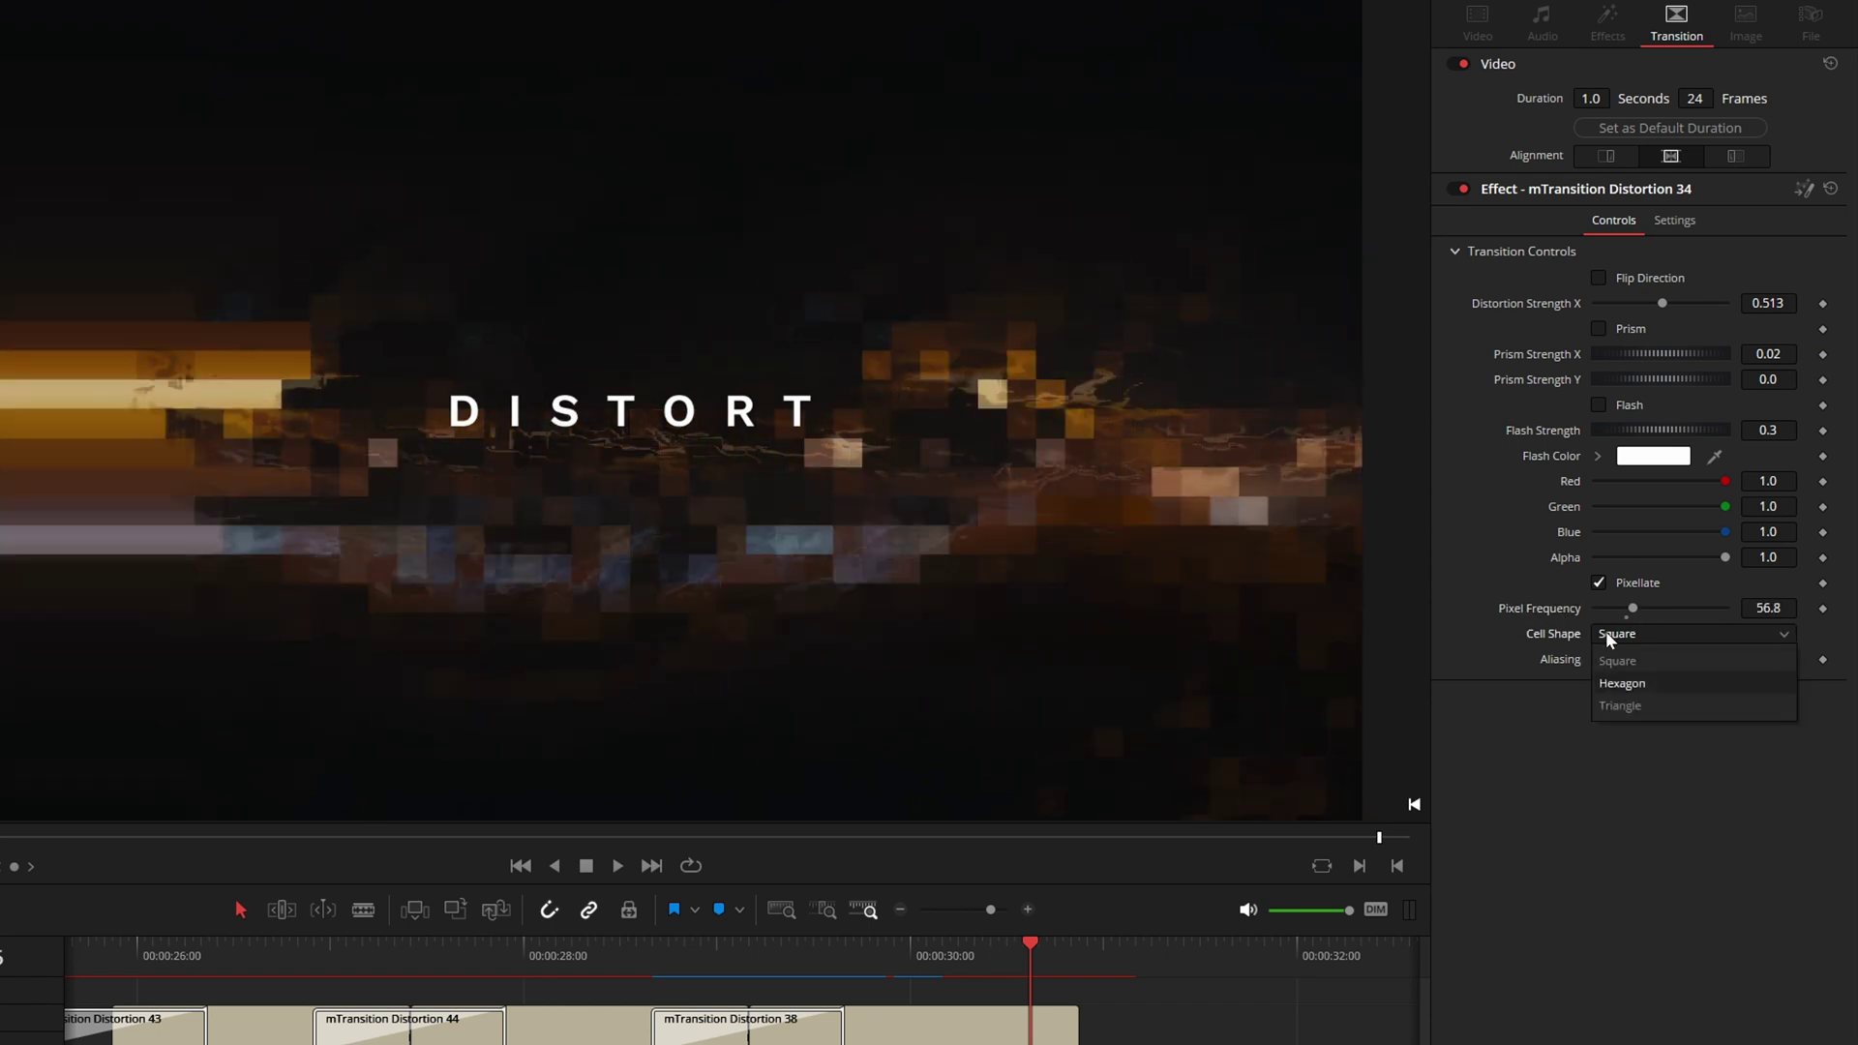
click(1622, 683)
click(1607, 634)
key(Return)
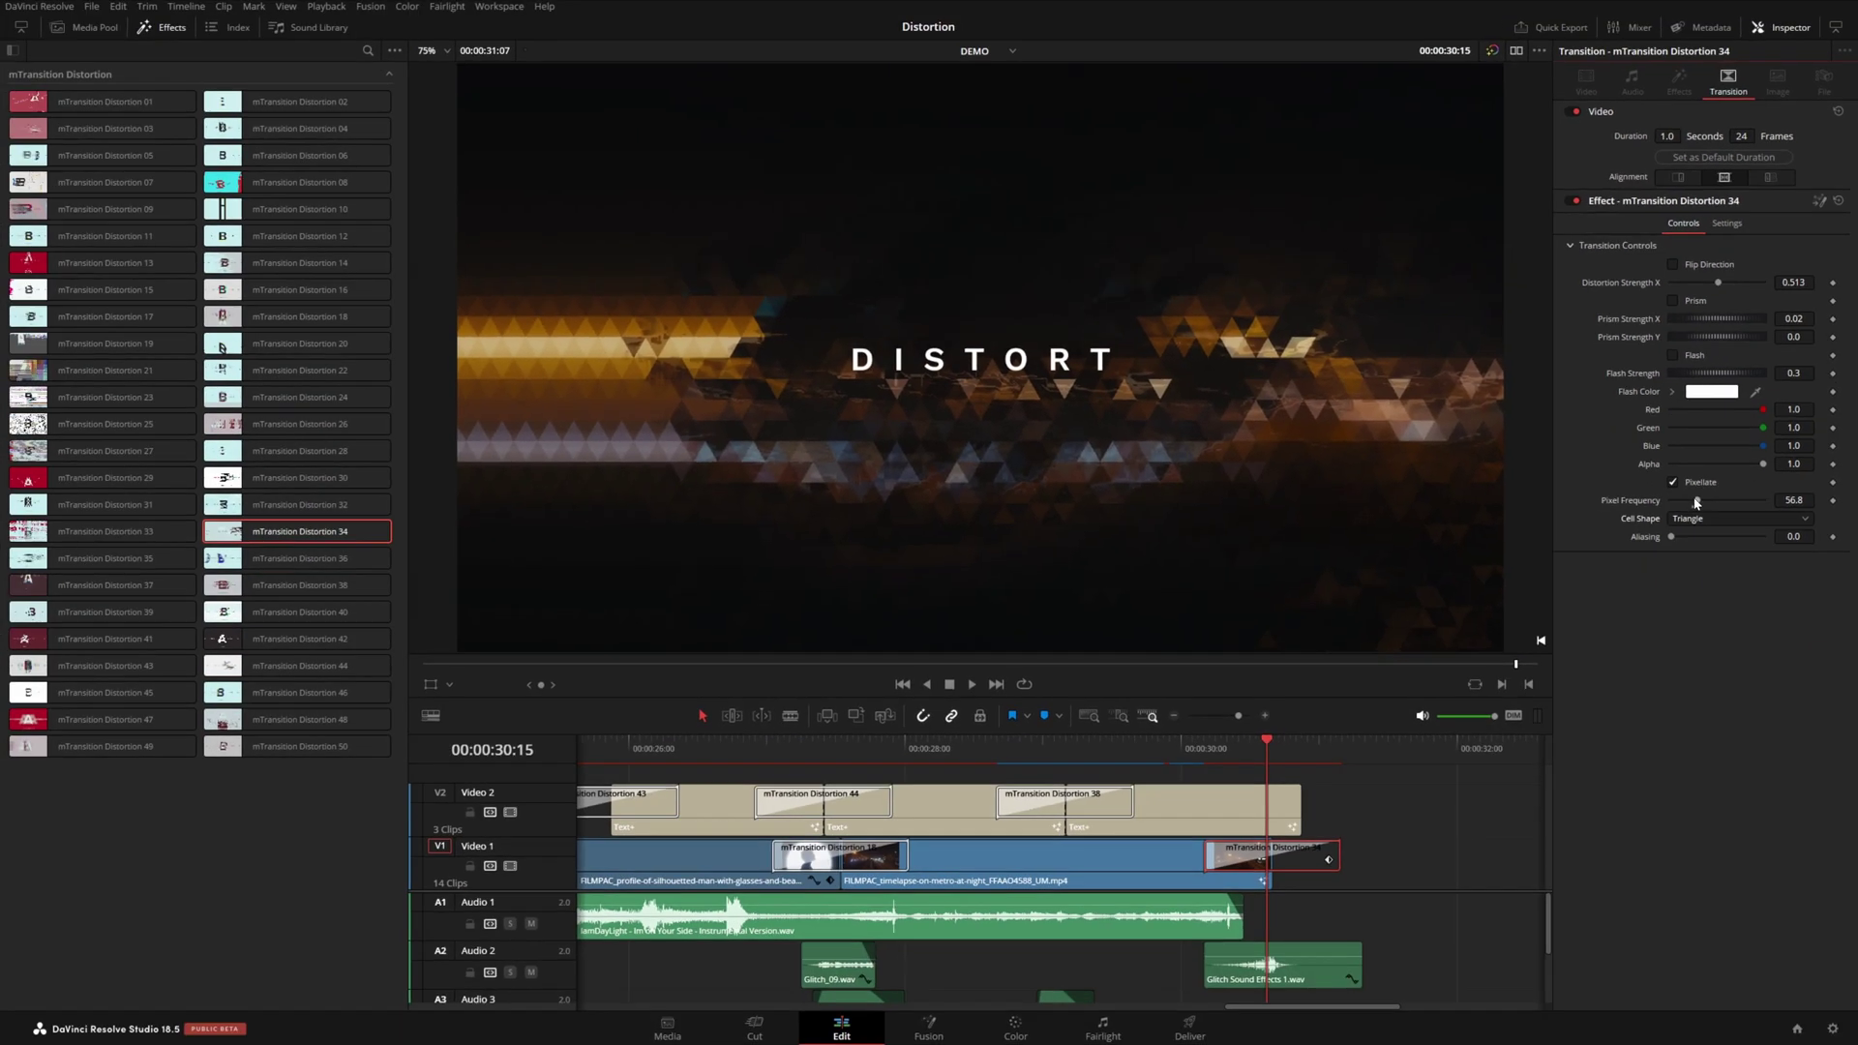
drag(1633, 609, 1629, 614)
drag(1694, 504, 1686, 504)
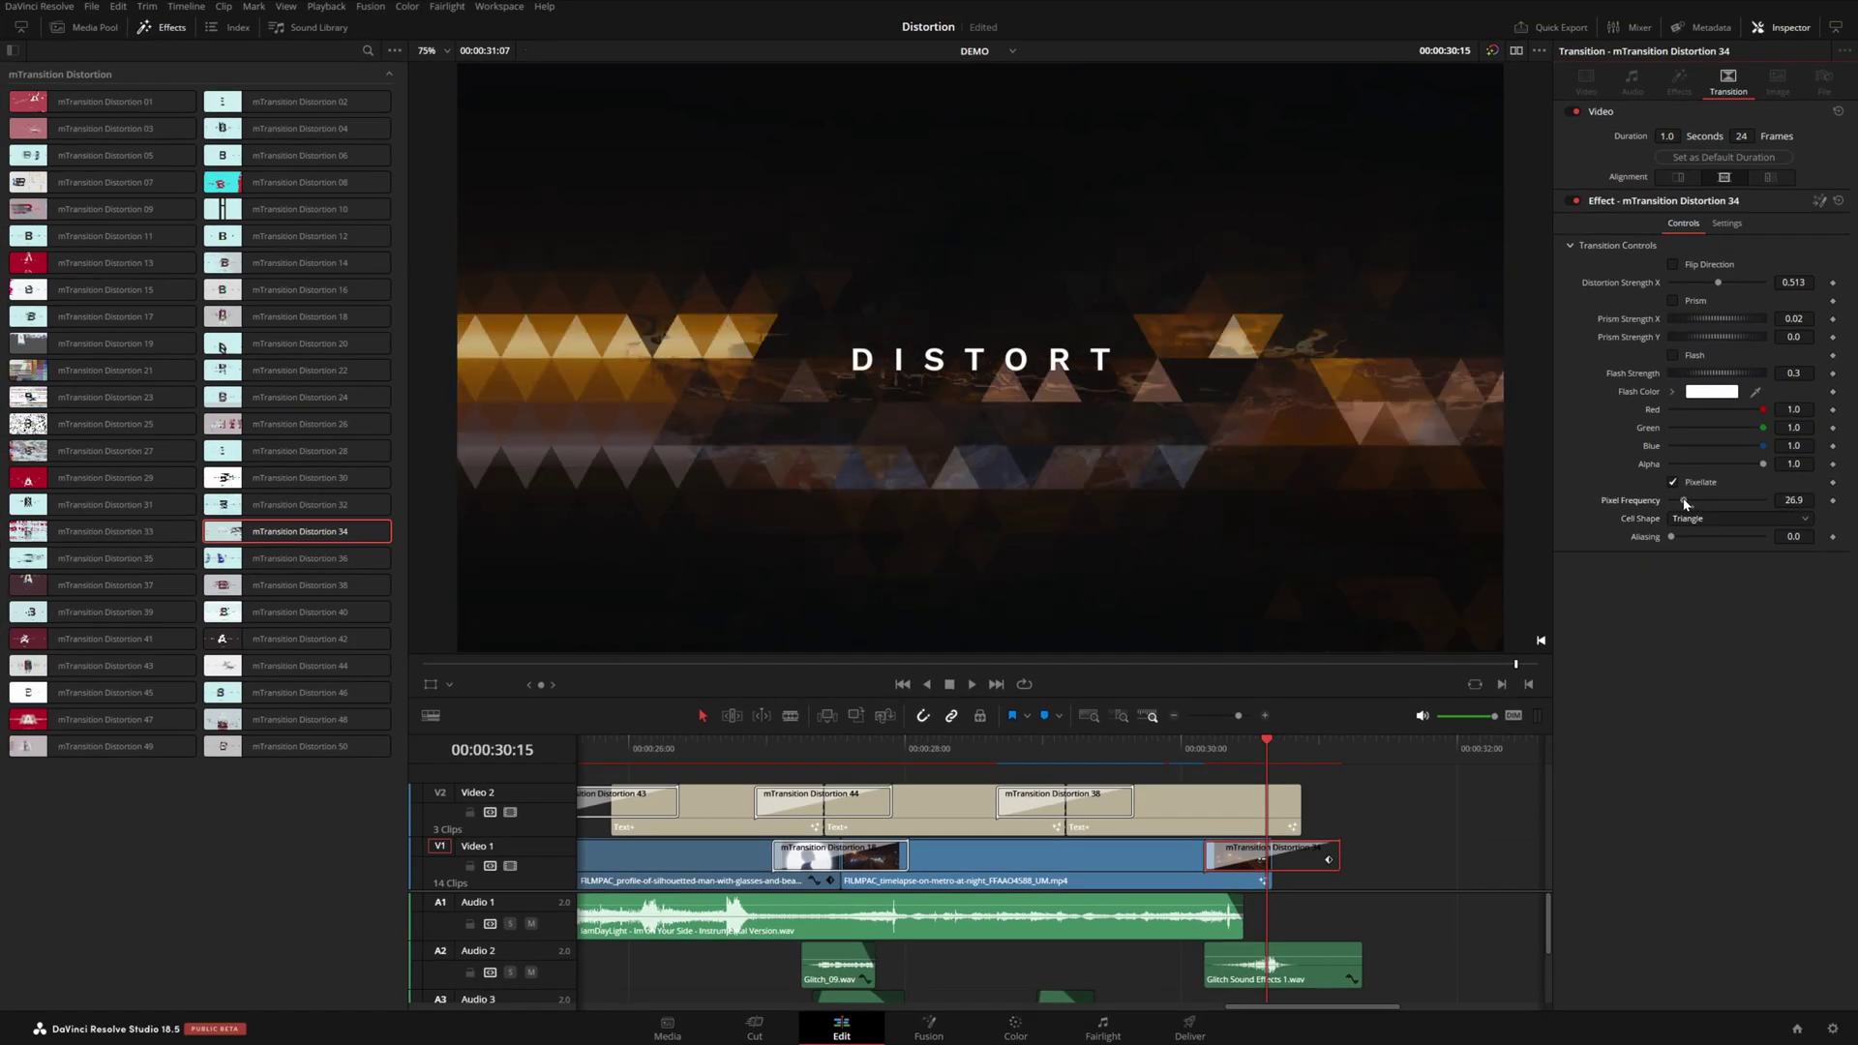
key(slash)
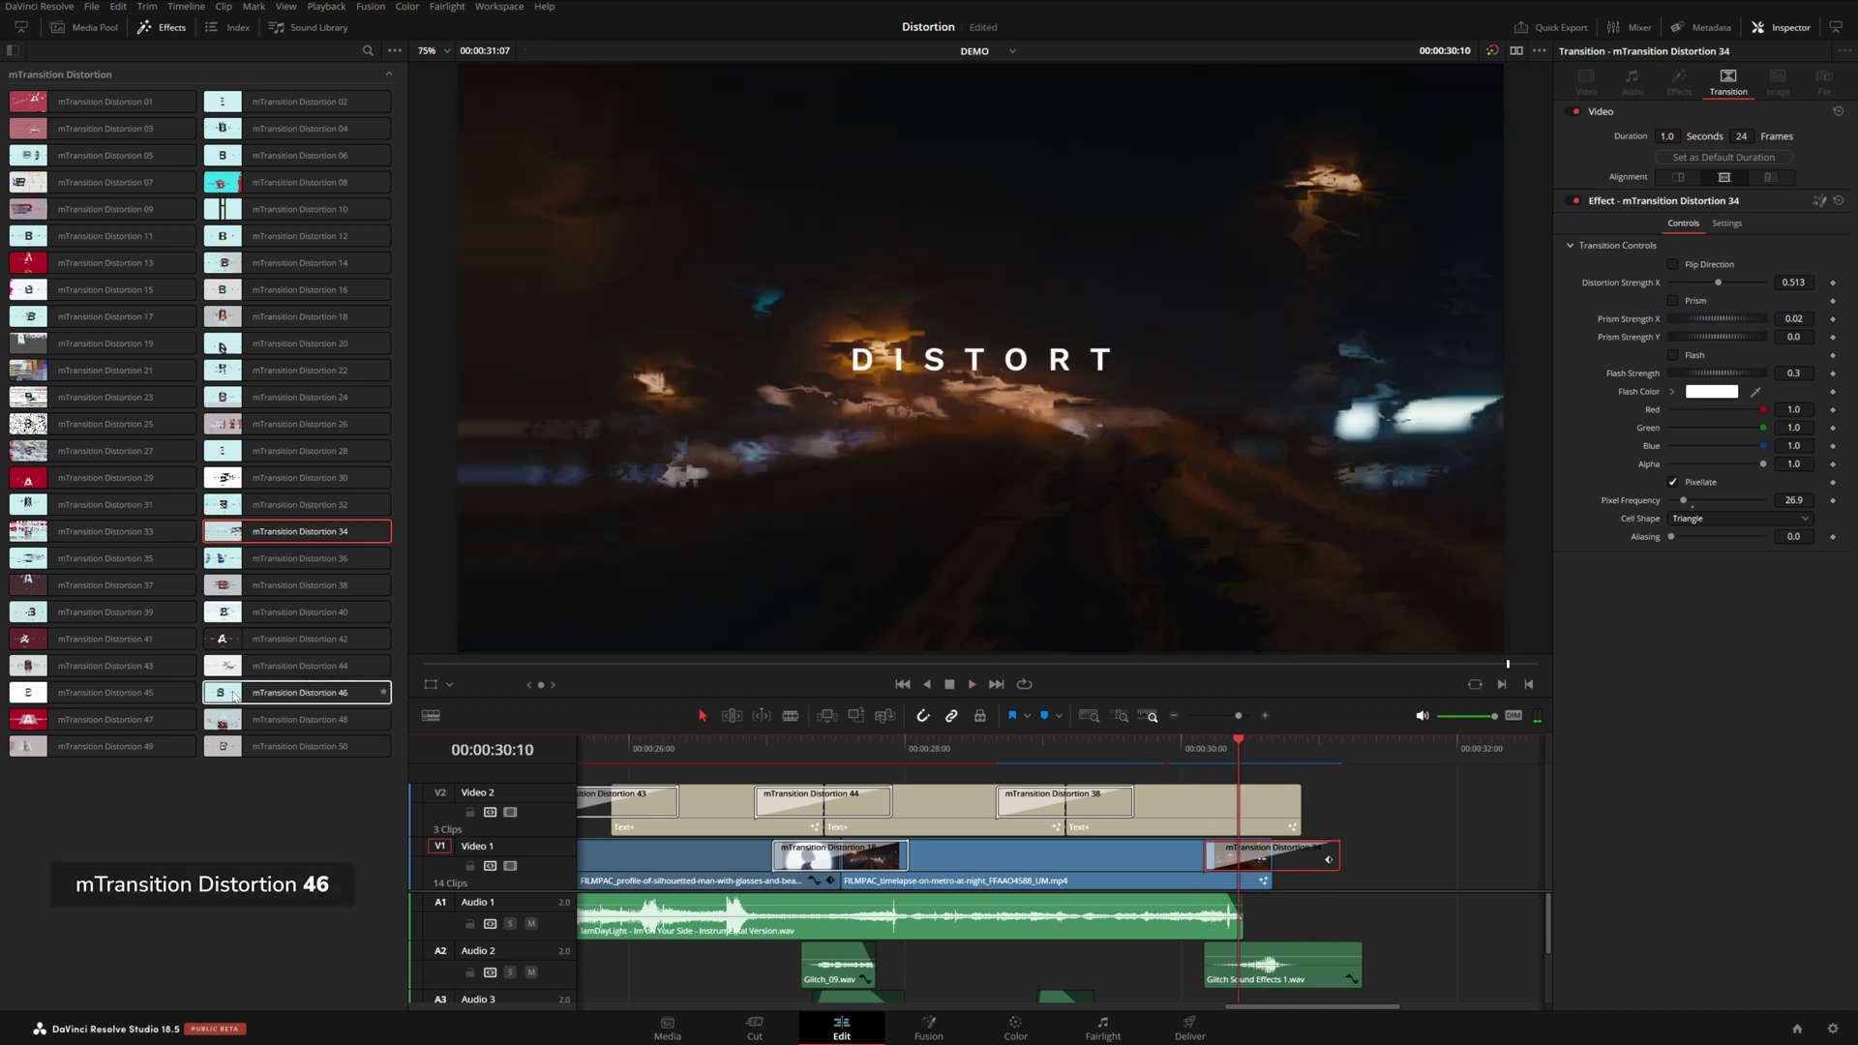
Add mTransition Distortion 46 to the DISTORT title's end with Flip Direction on, and preview it
drag(235, 695, 1290, 820)
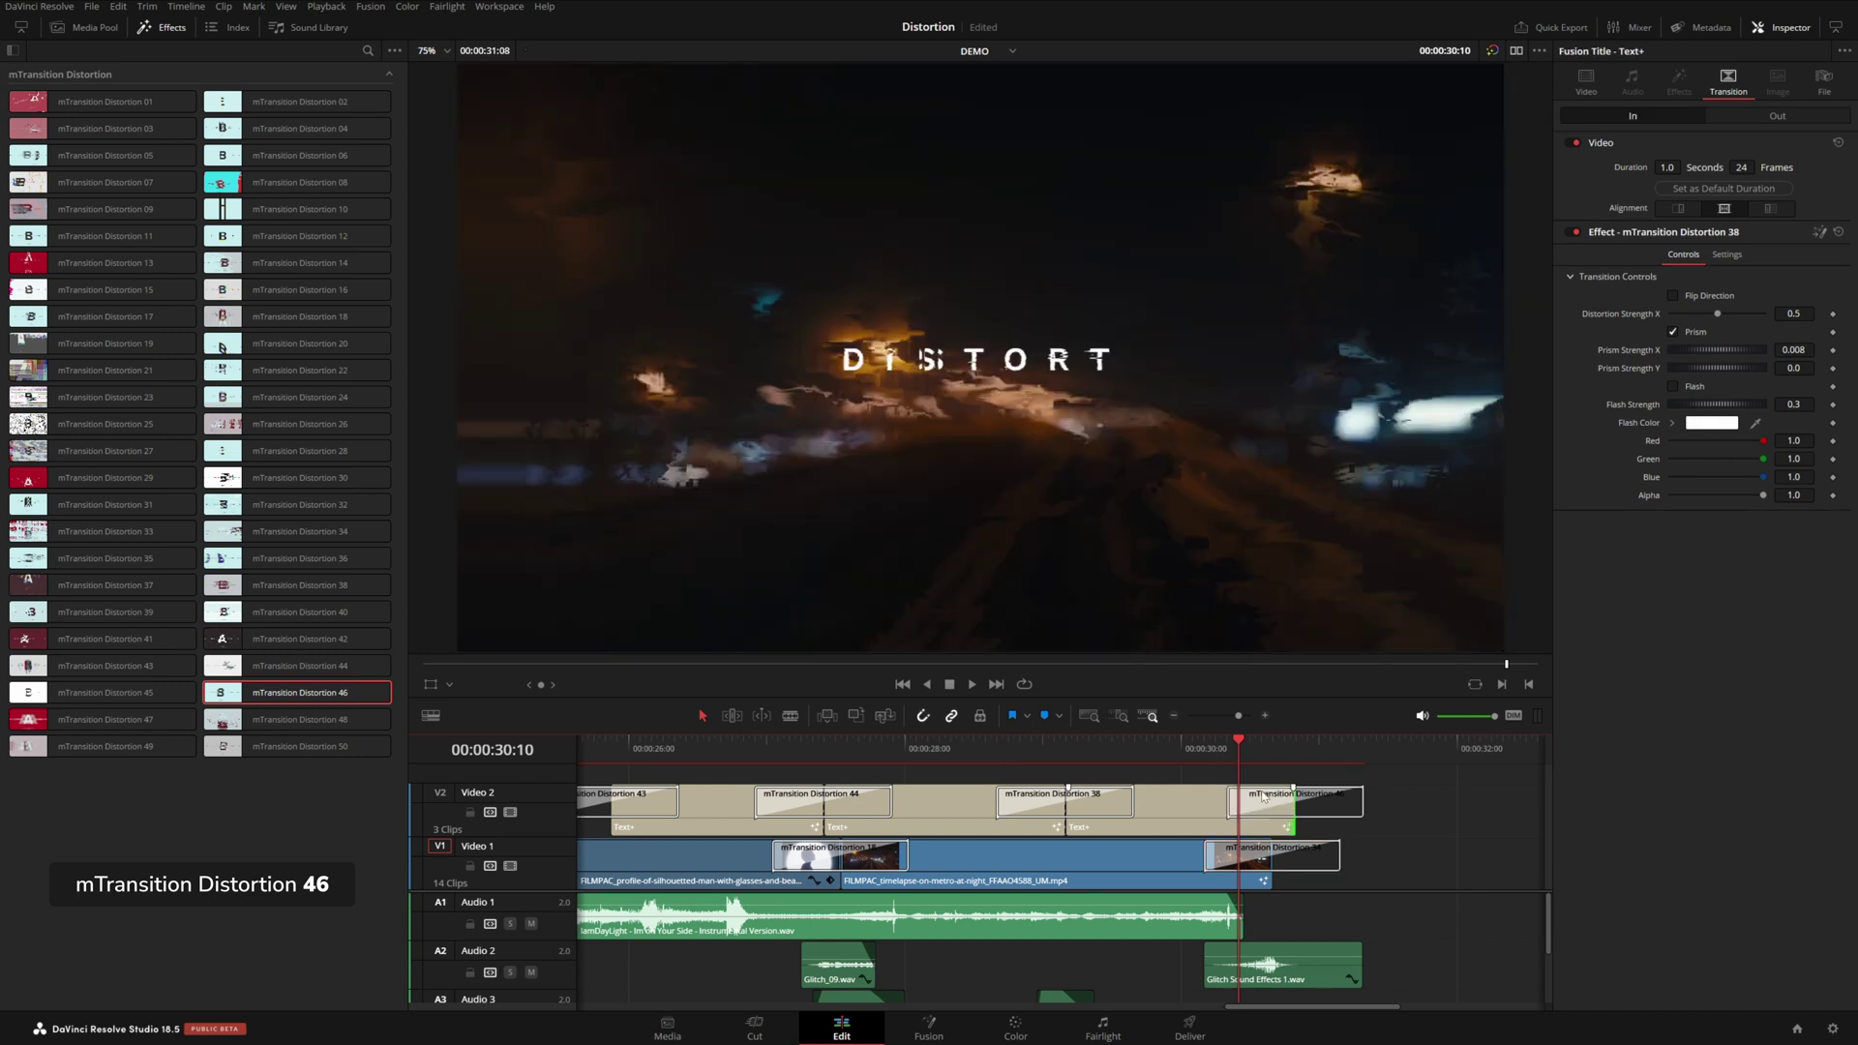
key(space)
click(1261, 806)
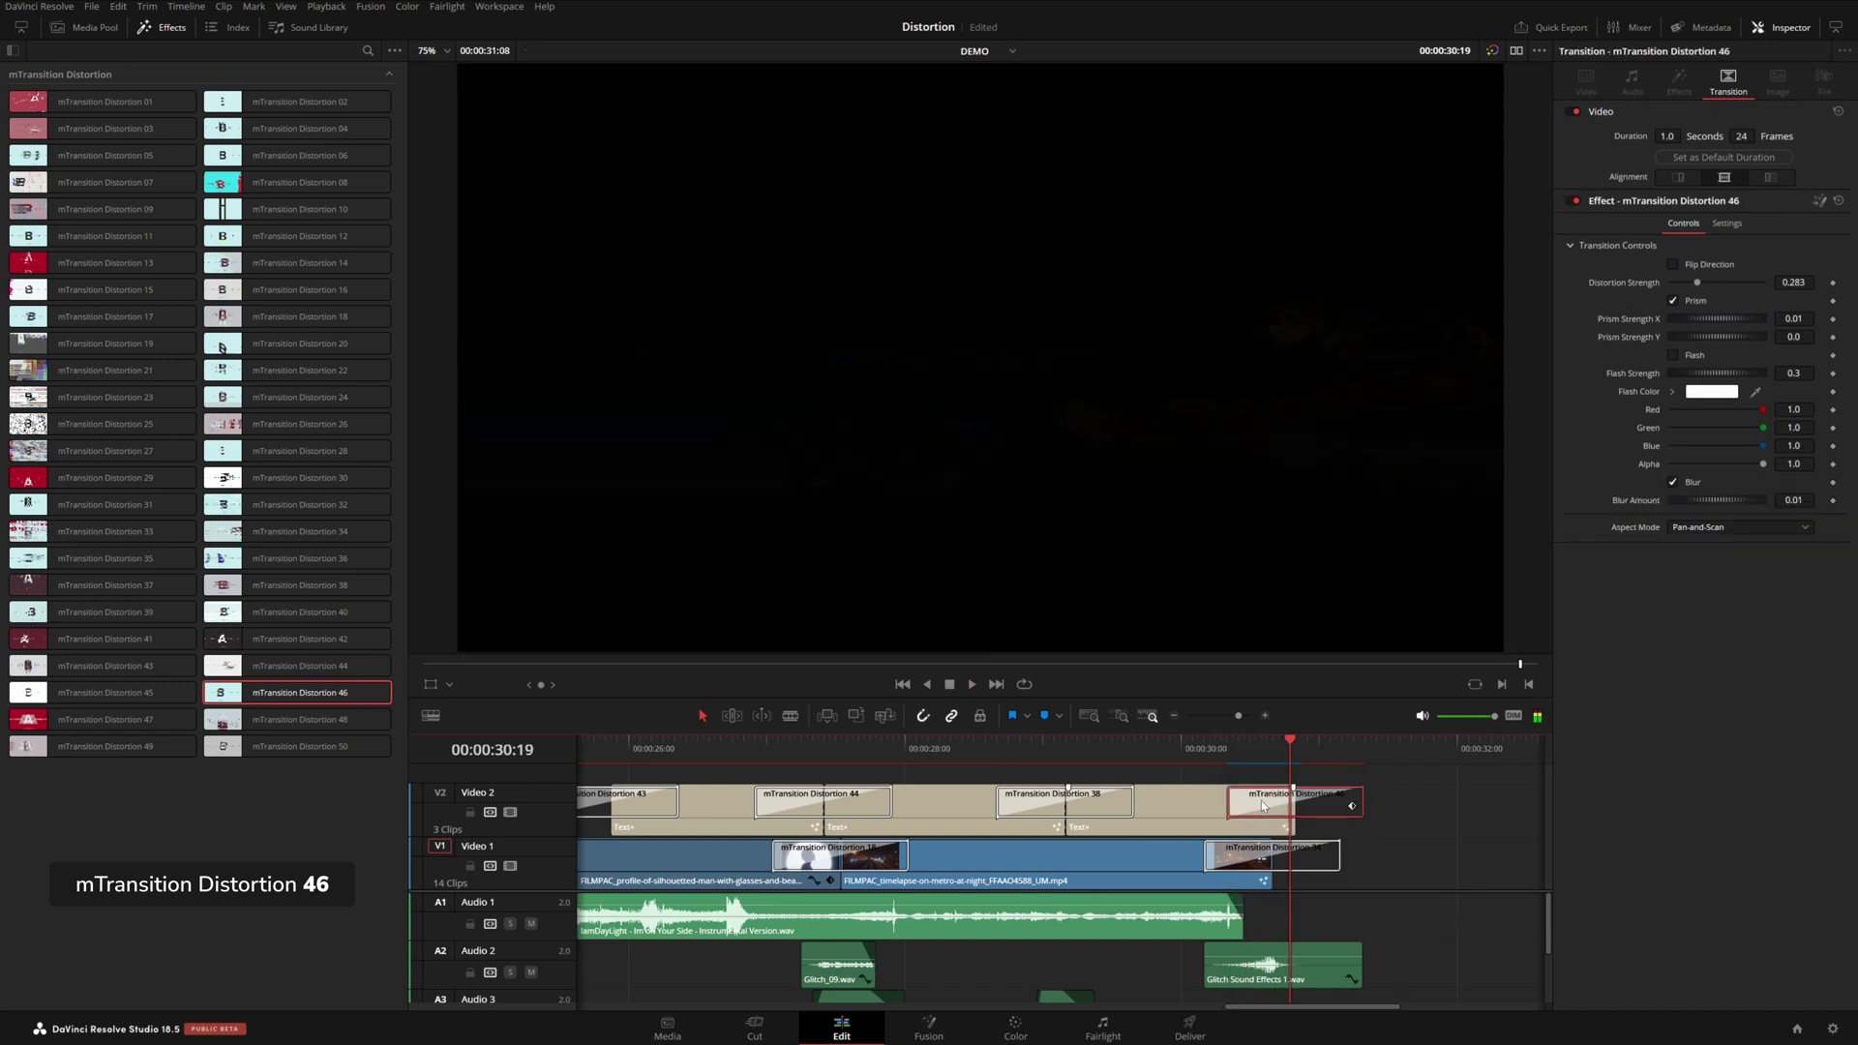
key(space)
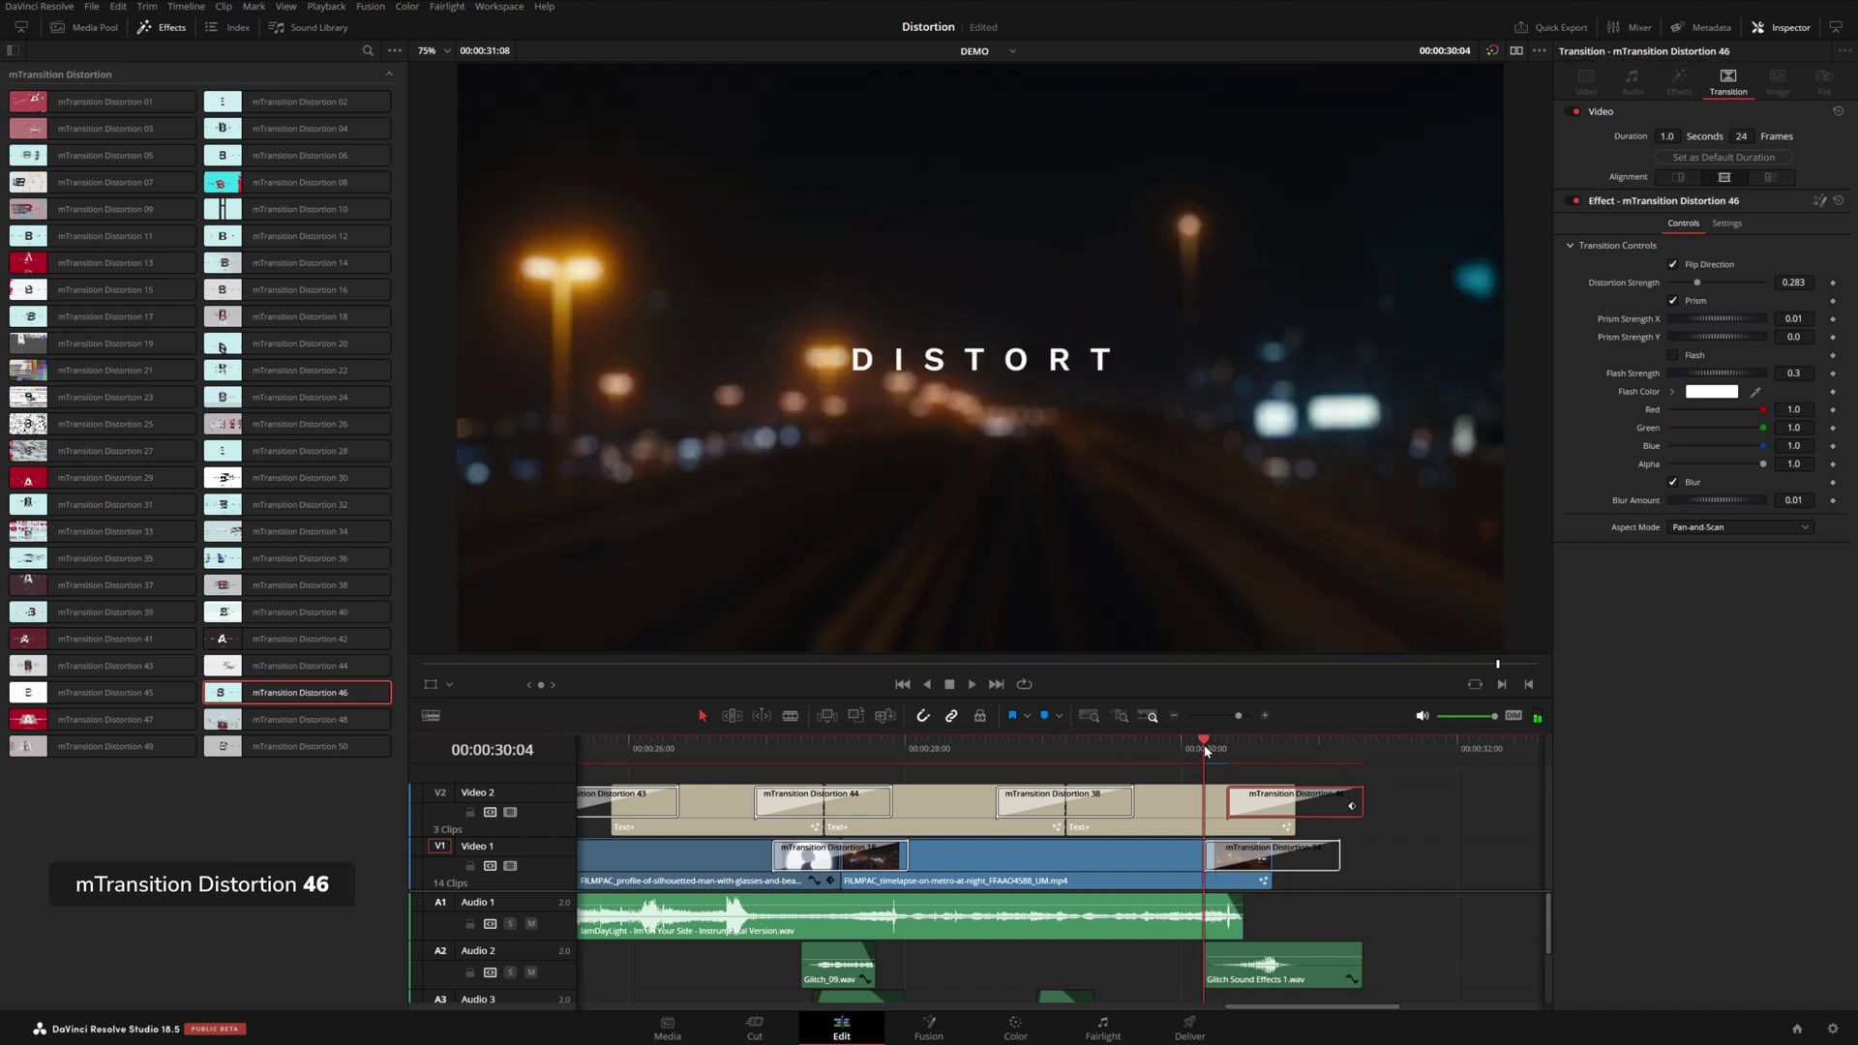
key(space)
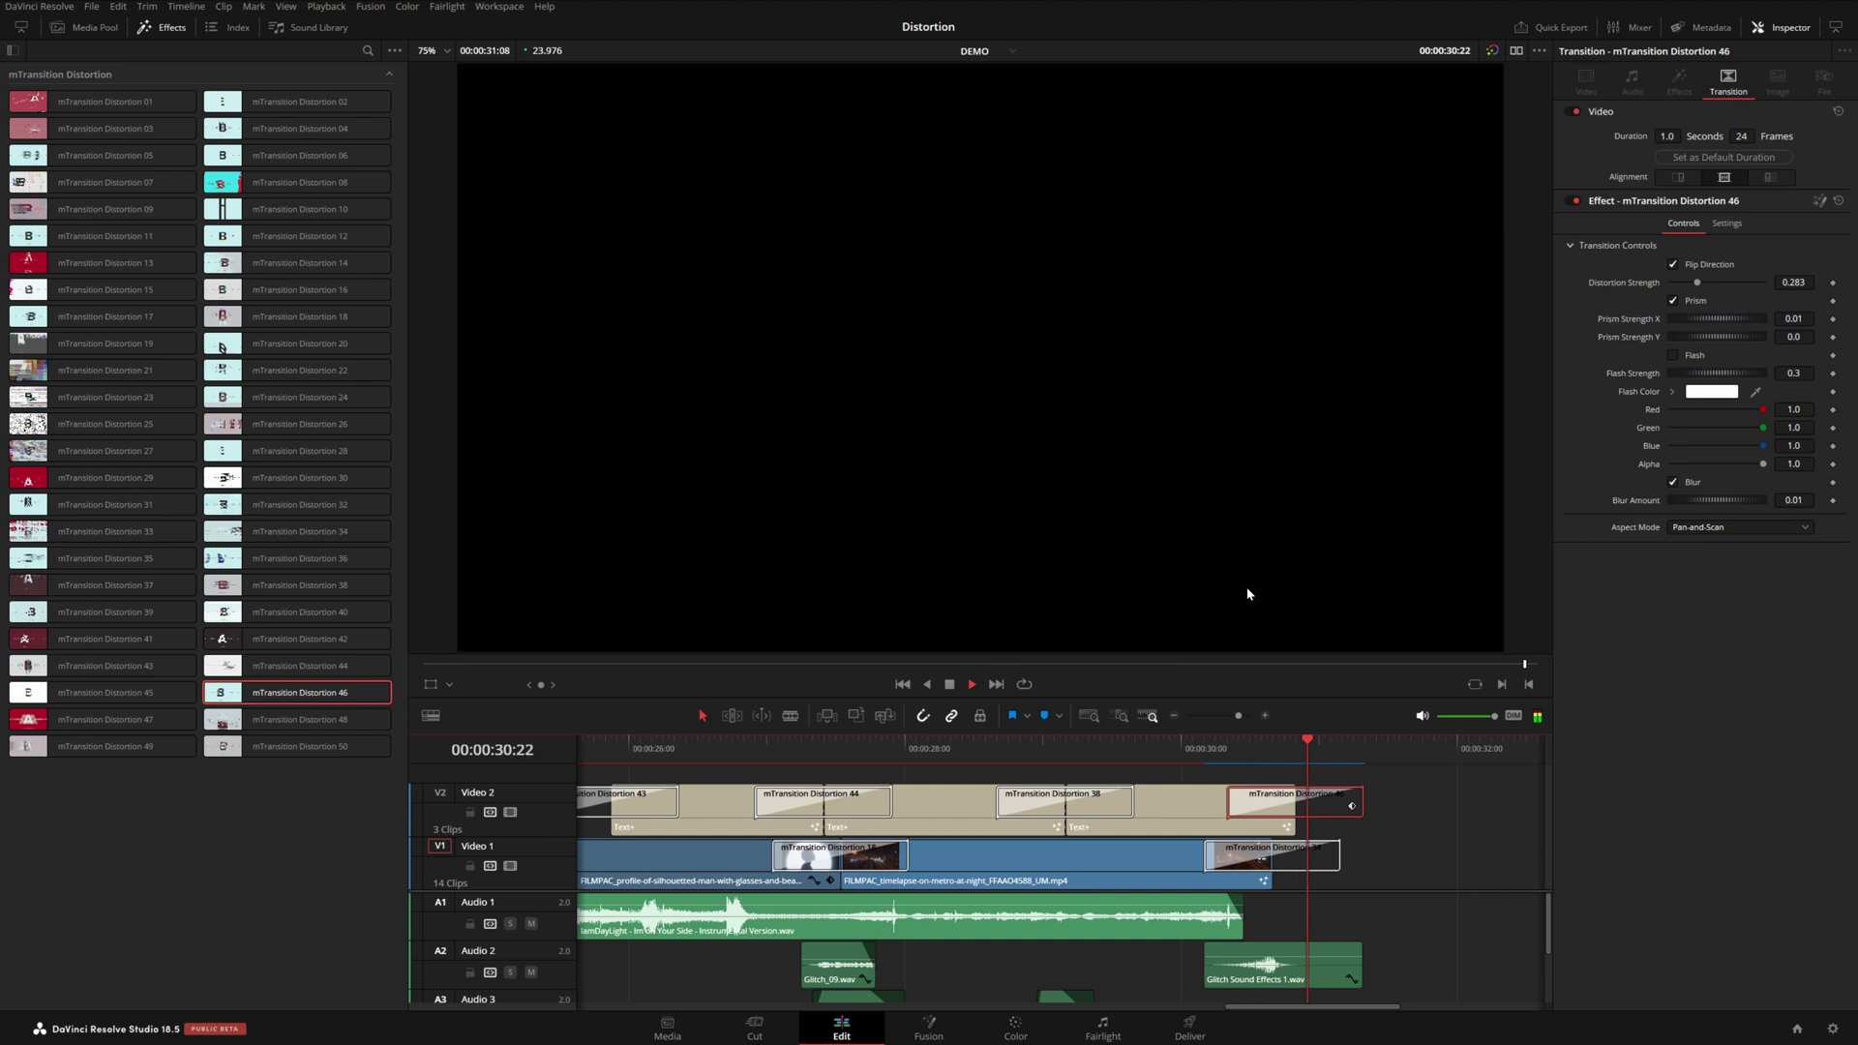
click(1211, 750)
key(space)
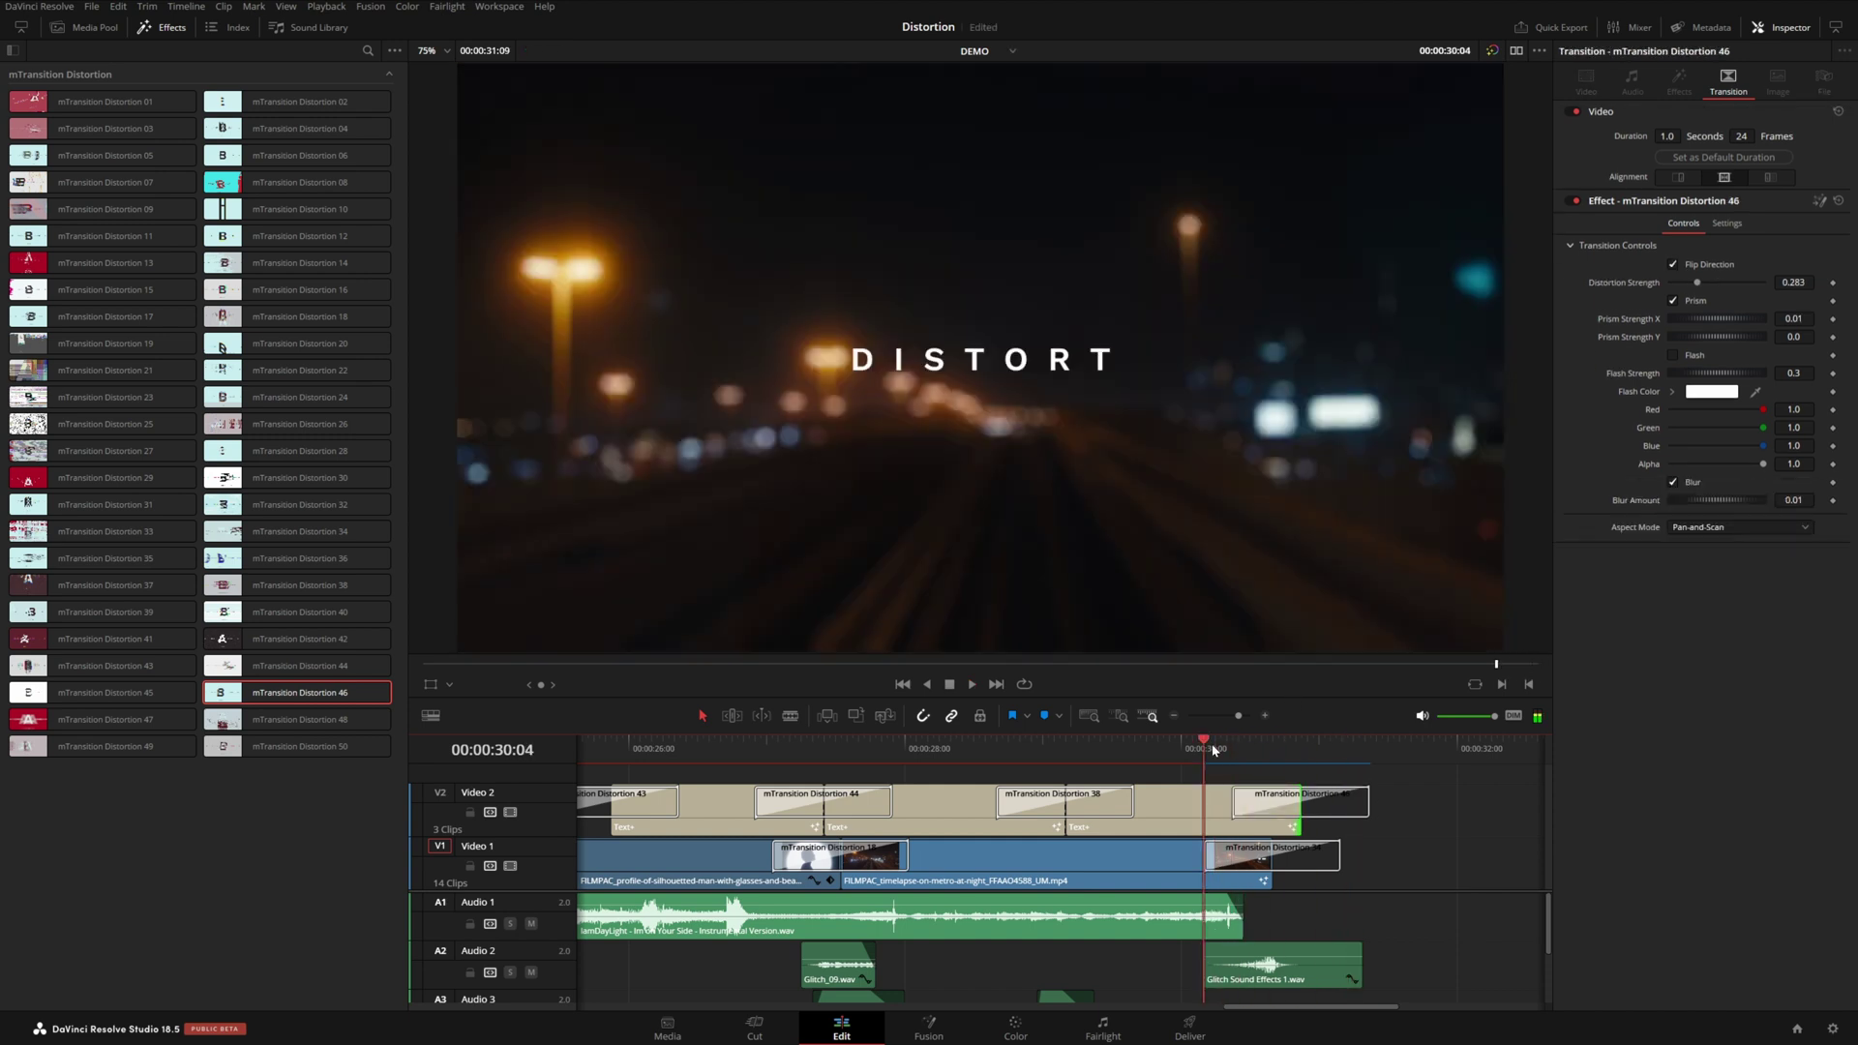
key(space)
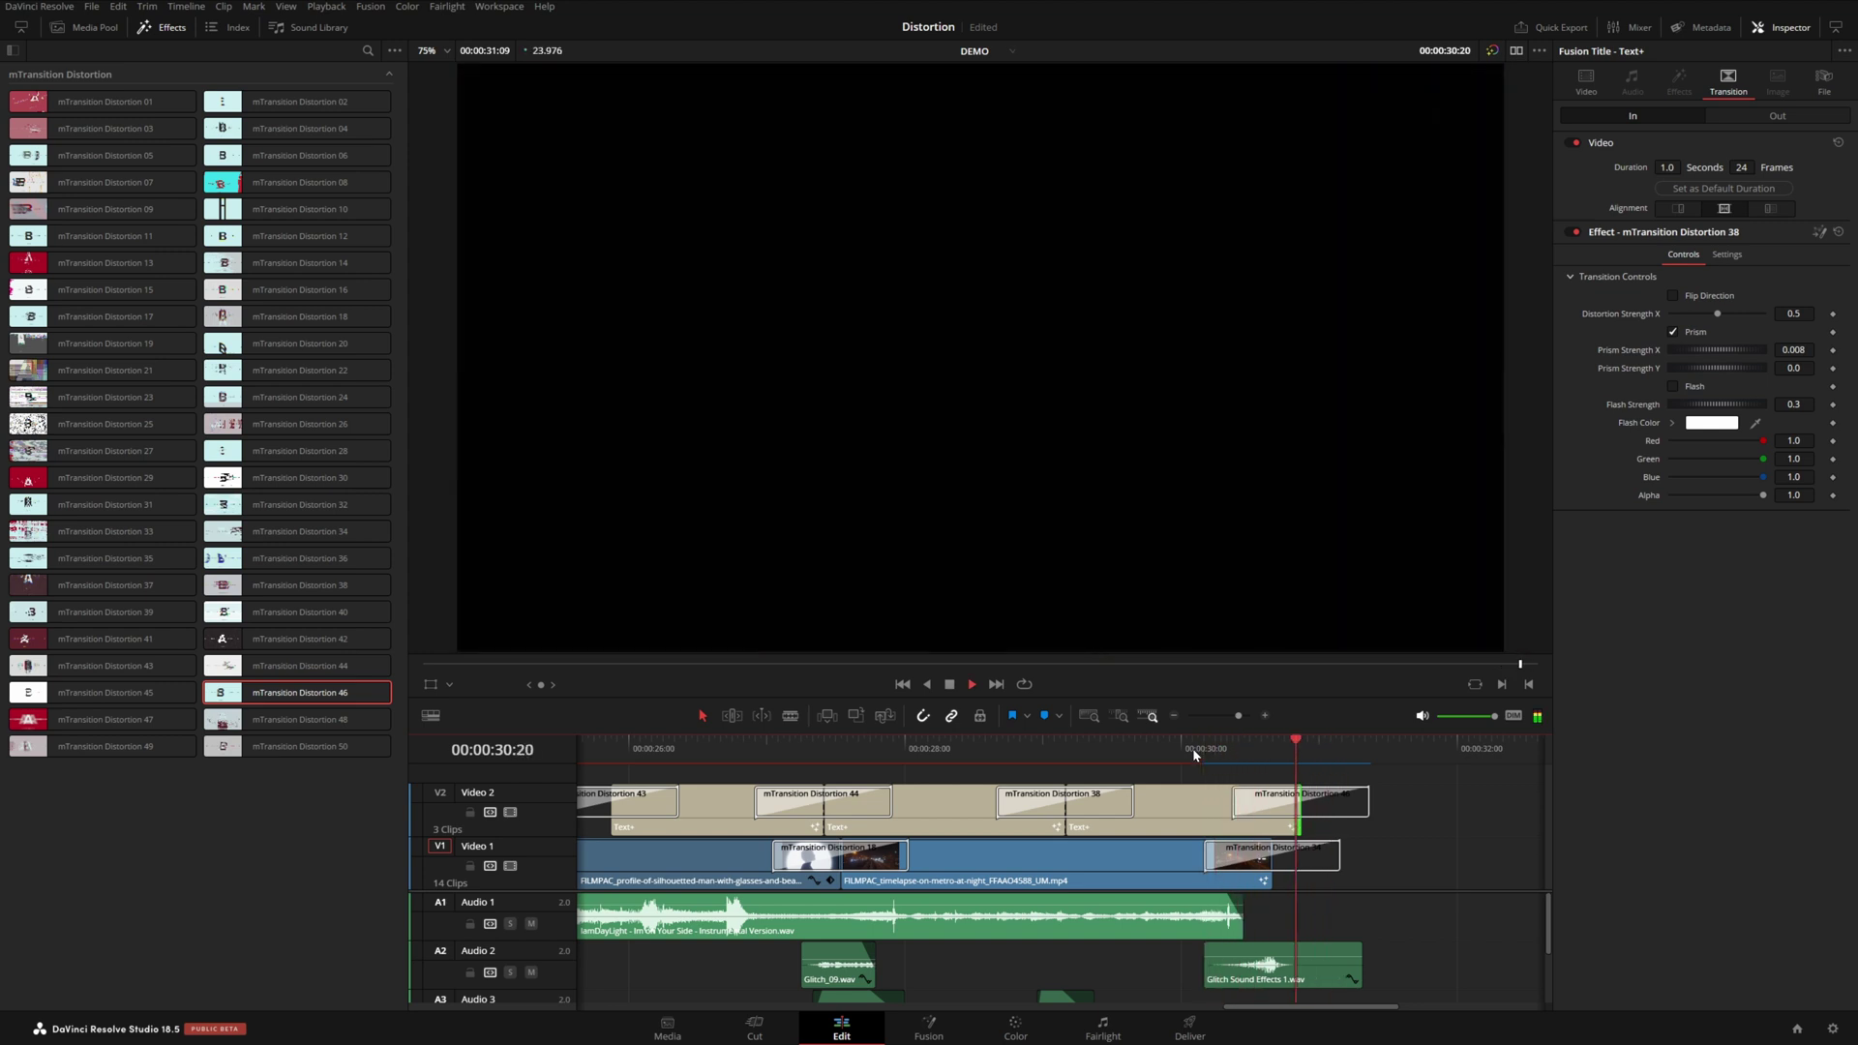
key(space)
key(space)
click(1180, 745)
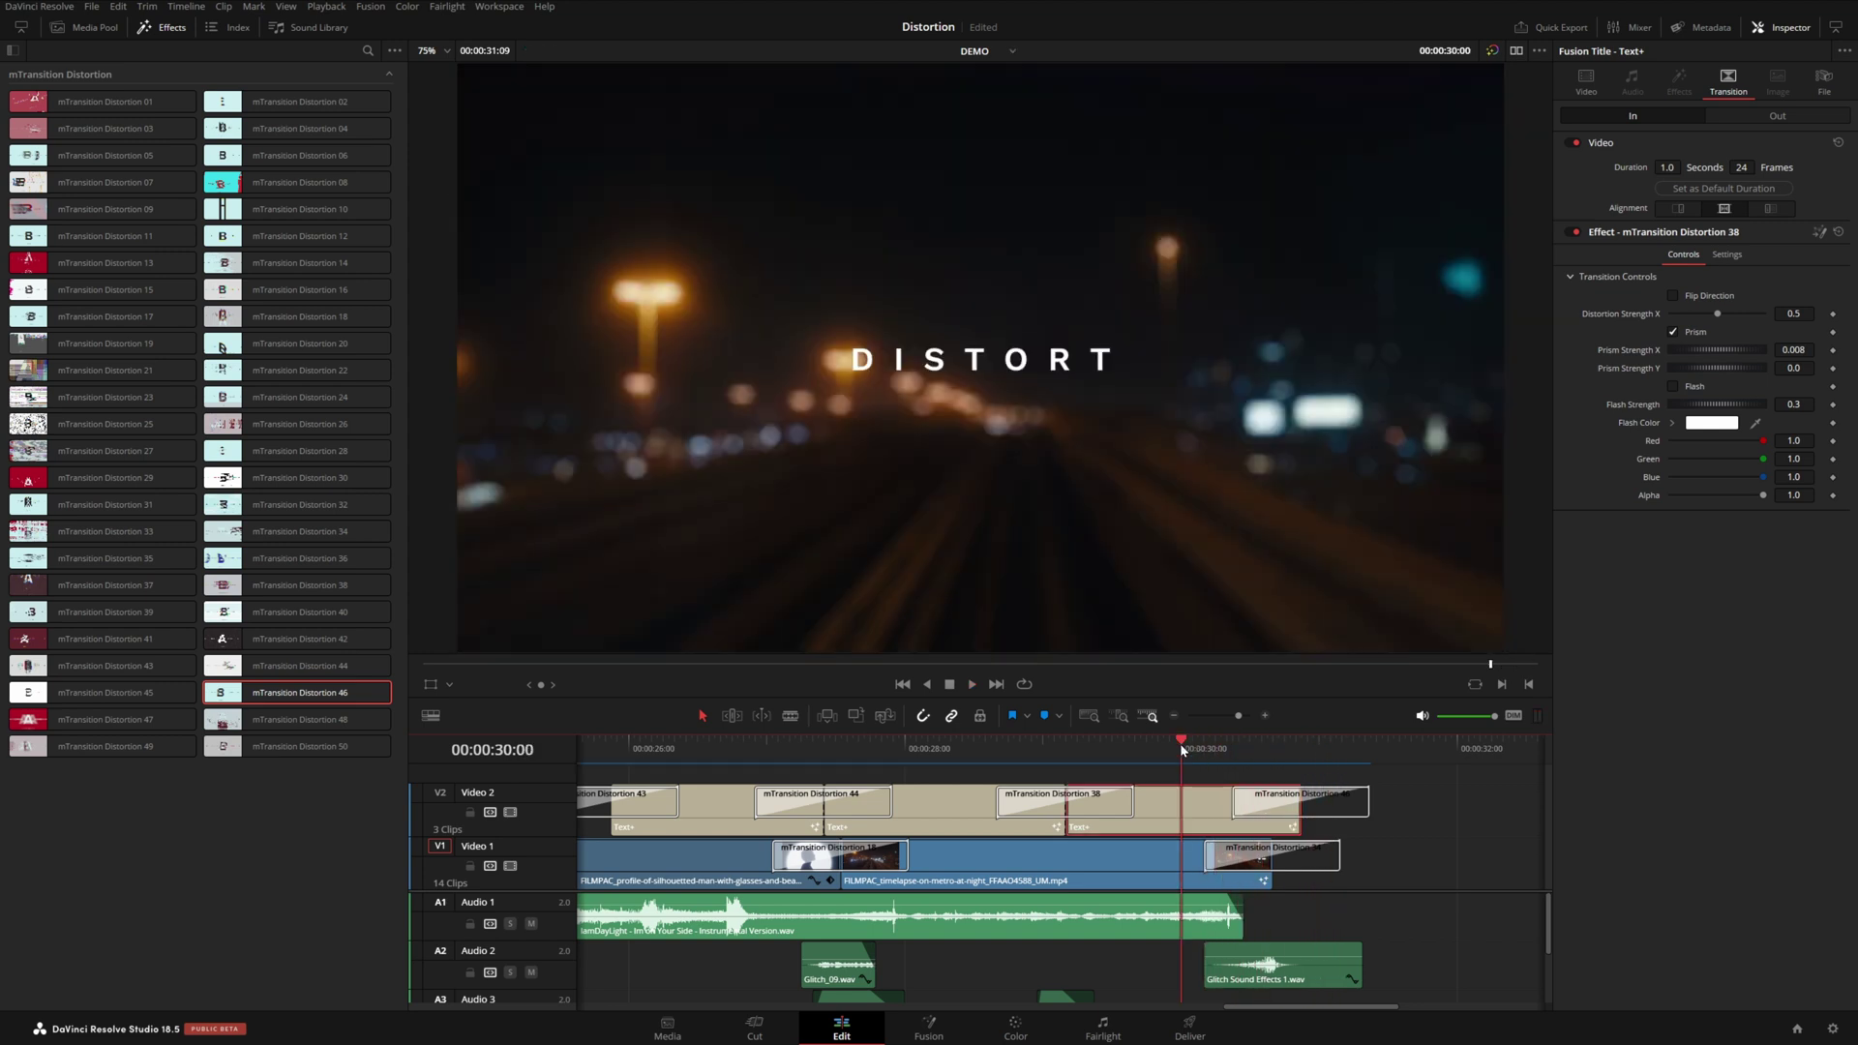